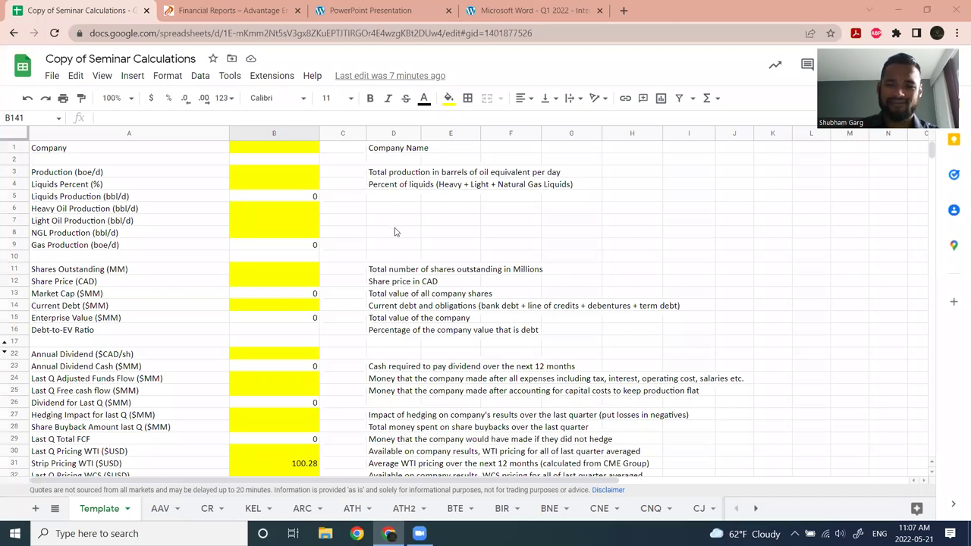
- Enter Advantage as the company name in the Template sheet
scroll(394, 232, "down", 3)
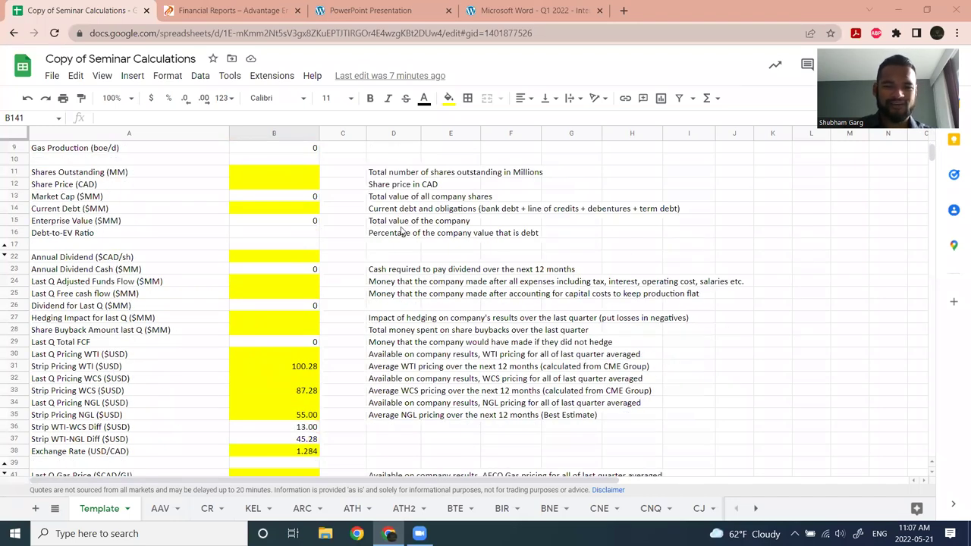
scroll(459, 199, "up", 3)
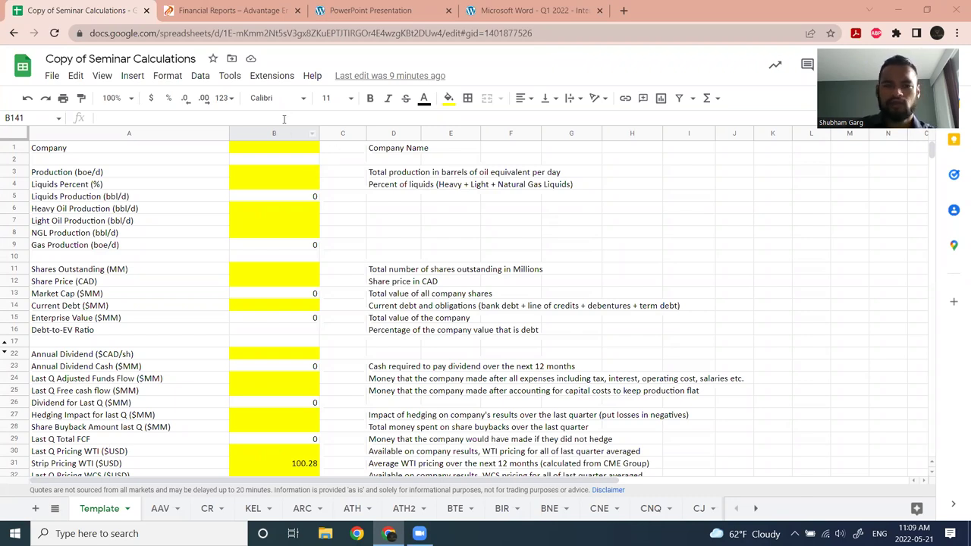
left_click(293, 147)
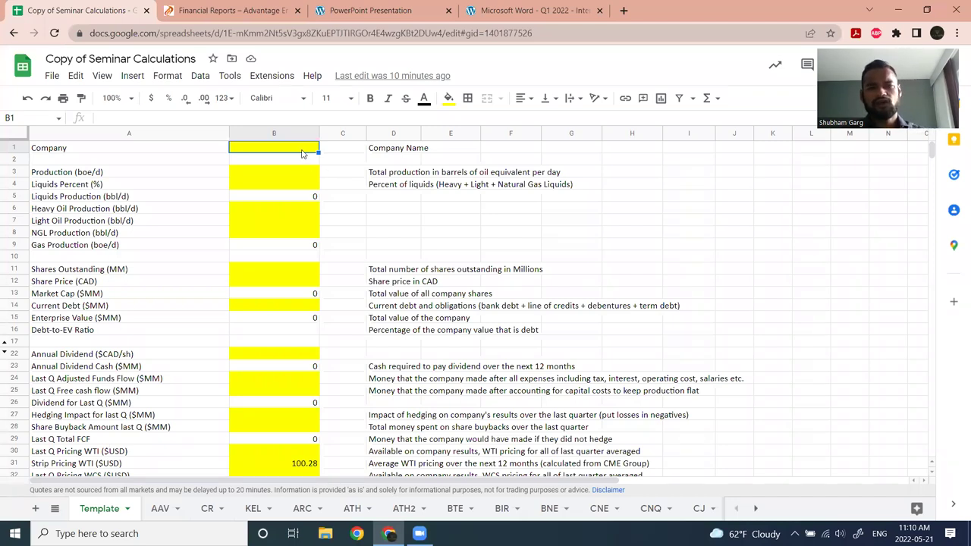
type("Adva")
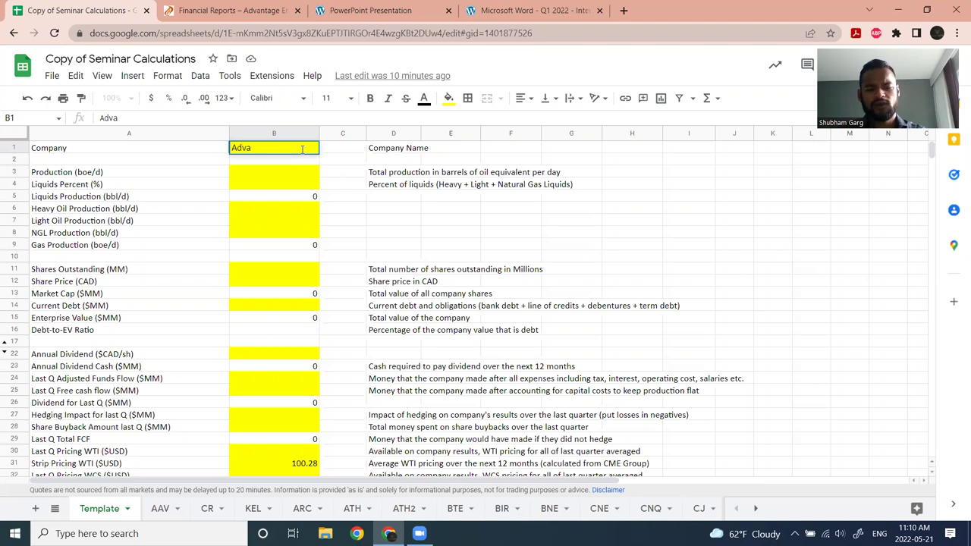
type("ntage")
key("Return")
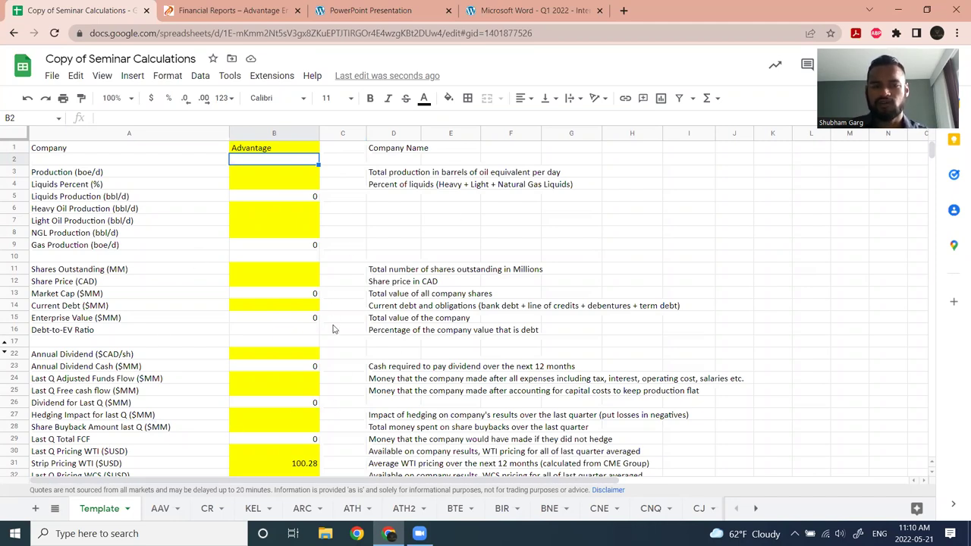
- Look up total production in Advantage's Q1 2022 interim report and enter 52946 as Production (boe/d)
left_click(289, 173)
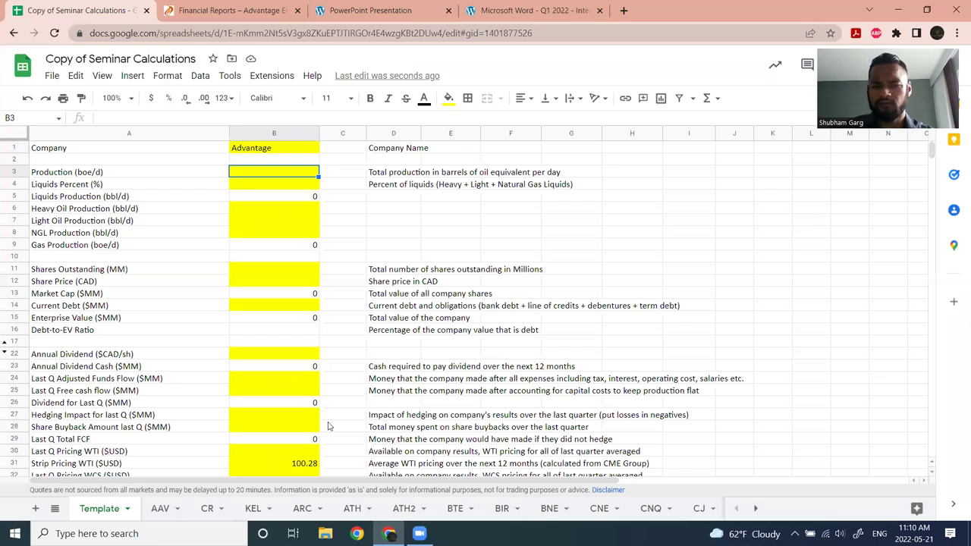
scroll(352, 354, "down", 4)
scroll(348, 280, "up", 4)
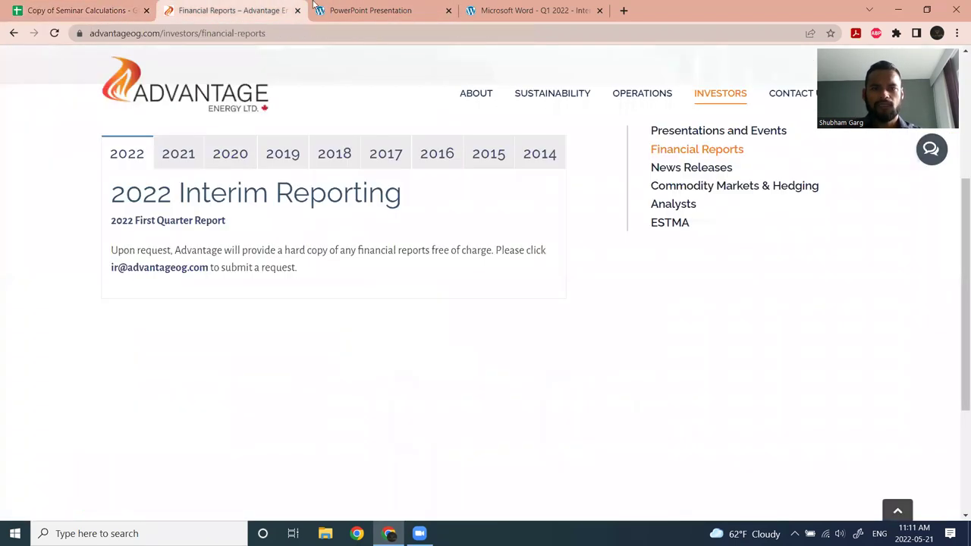
left_click(336, 6)
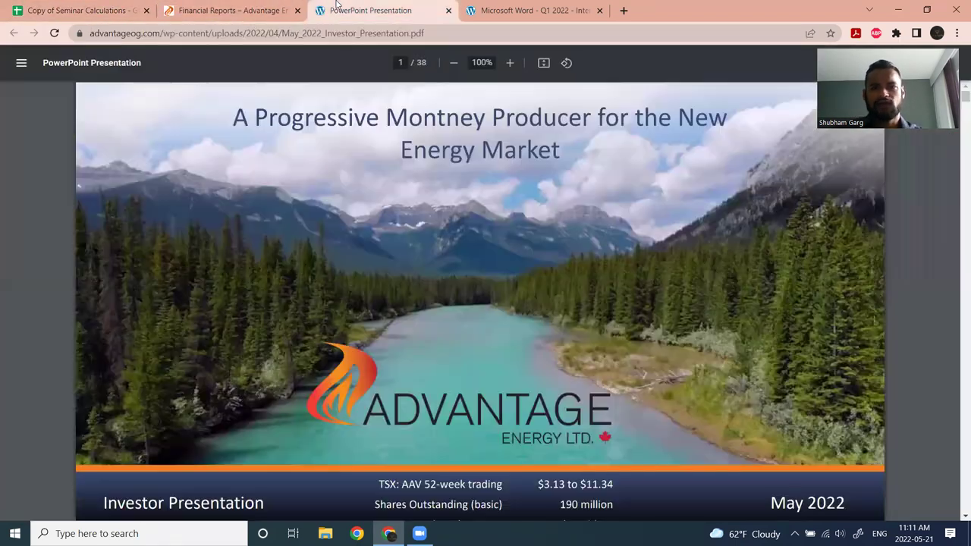
left_click(514, 6)
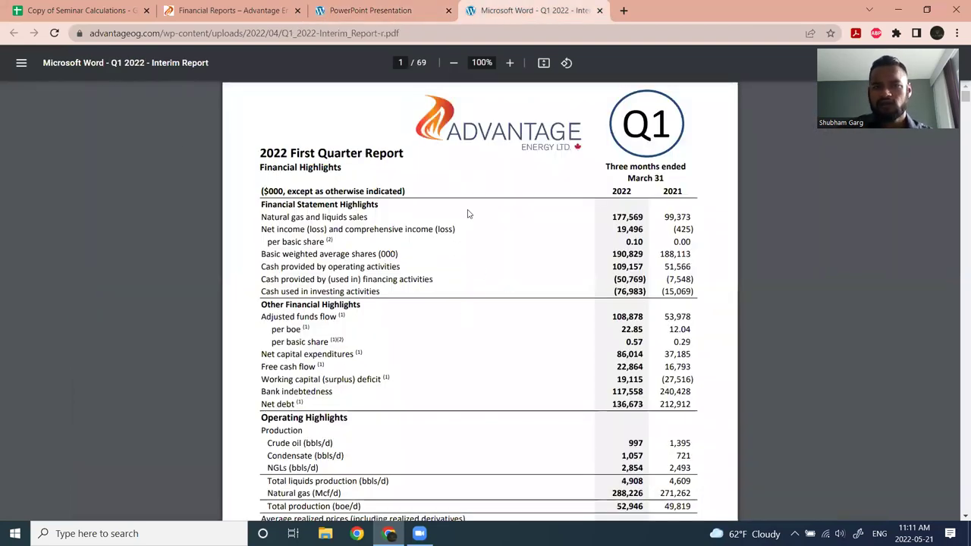
scroll(497, 241, "down", 3)
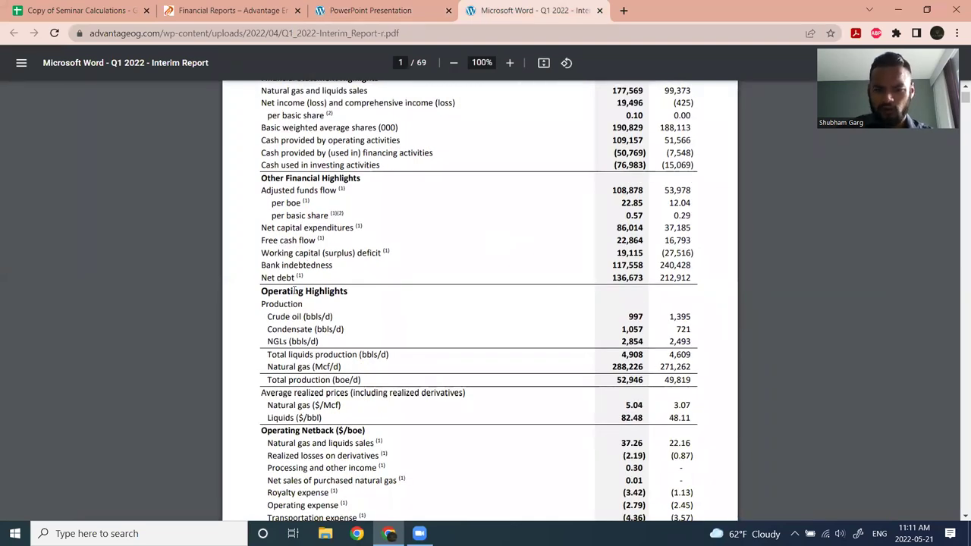
scroll(140, 382, "down", 5)
scroll(609, 178, "up", 7)
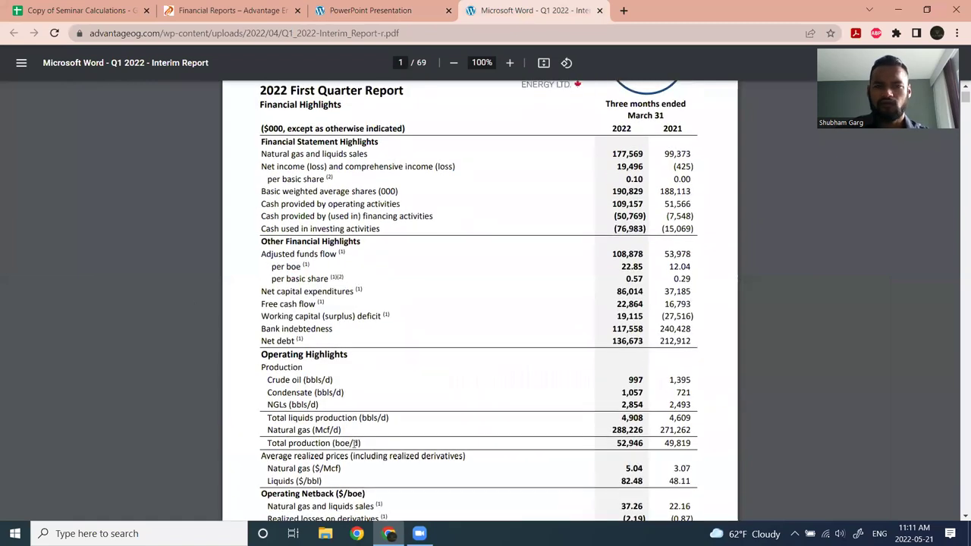
scroll(651, 287, "down", 2)
scroll(651, 287, "down", 1)
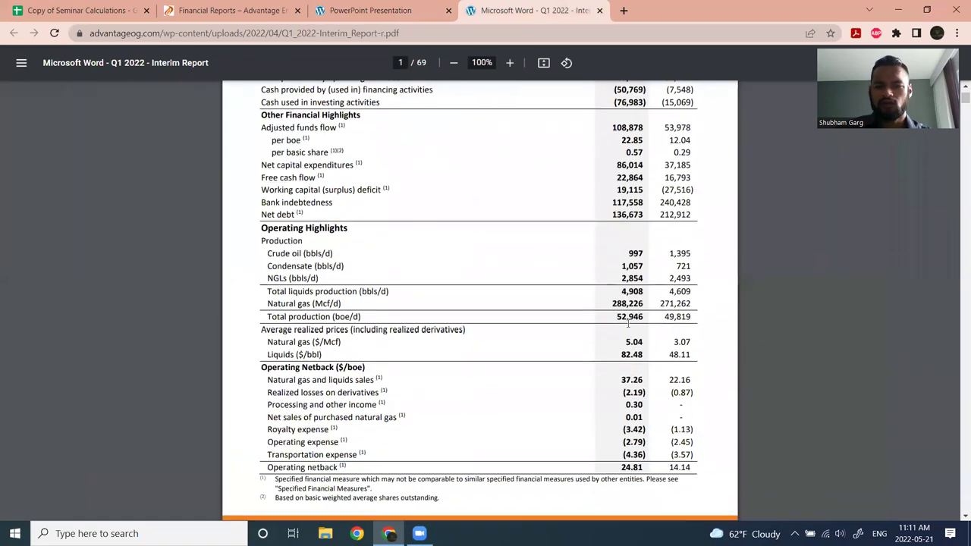
left_click(362, 8)
left_click(277, 9)
left_click(111, 9)
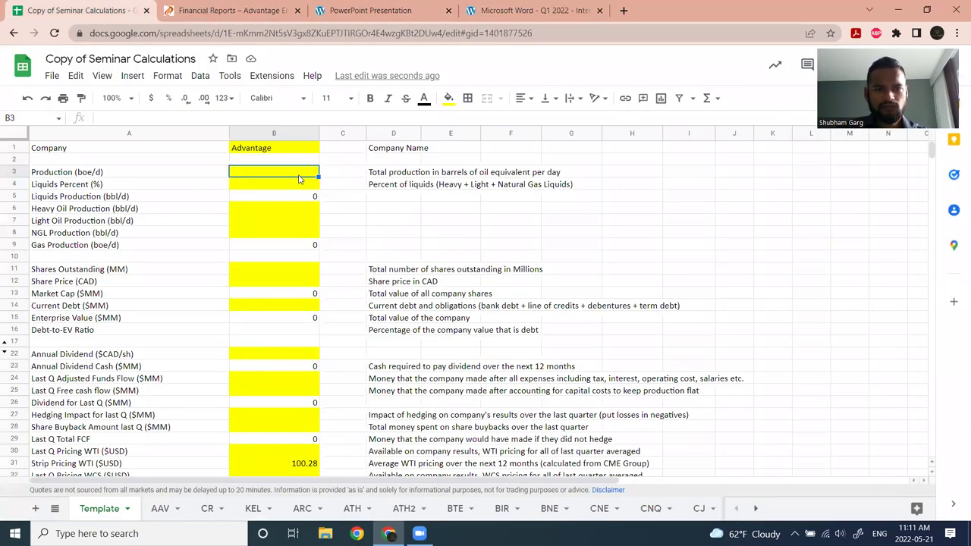
type("52946")
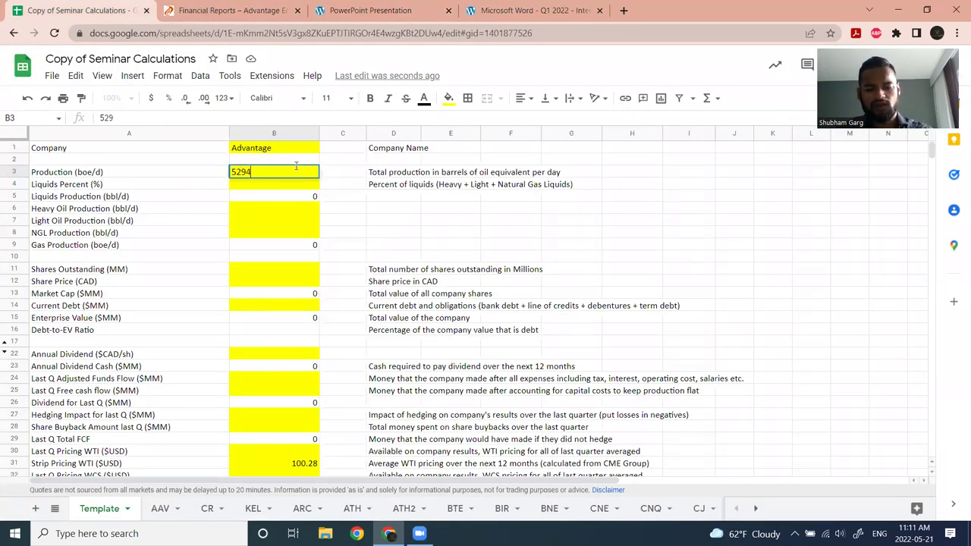
key("Return")
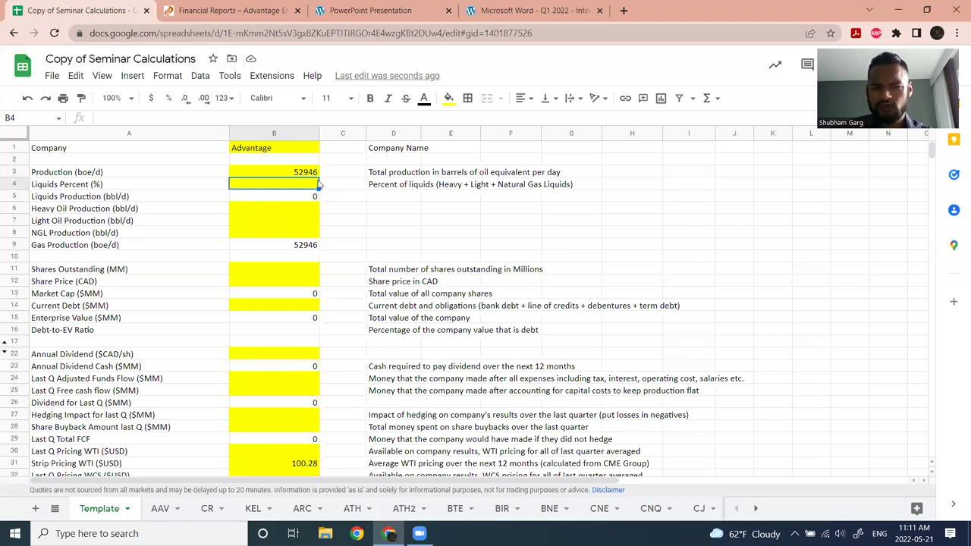
- Enter the combined crude oil and condensate volume from the Q1 report, 2054, as Light Oil Production (bbl/d)
left_click(445, 7)
key("ctrl+Tab")
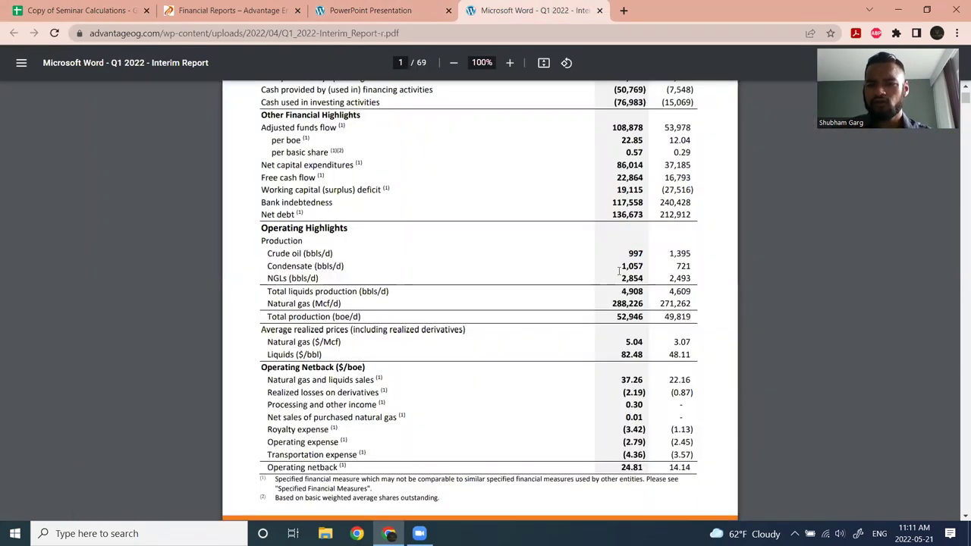
left_click_drag(623, 267, 649, 267)
left_click(654, 271)
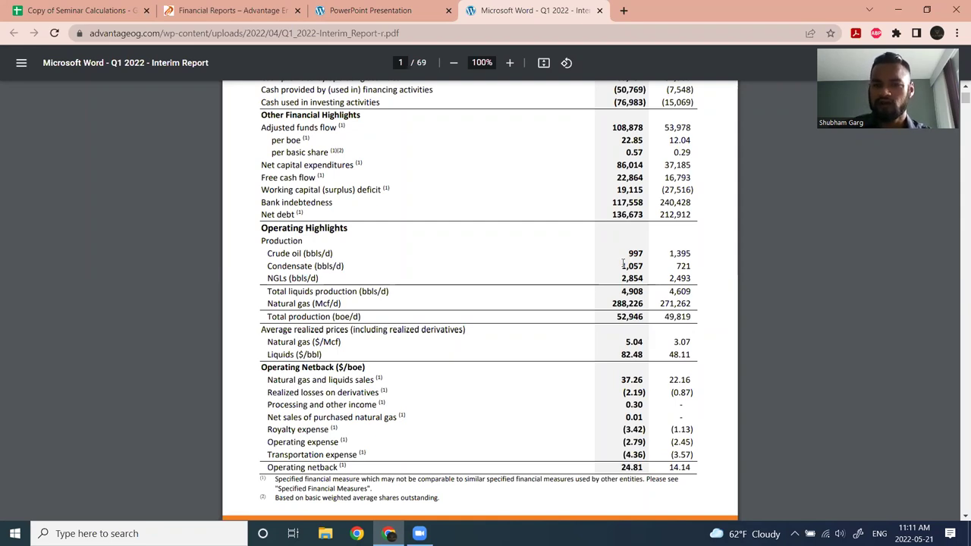
left_click_drag(293, 265, 332, 267)
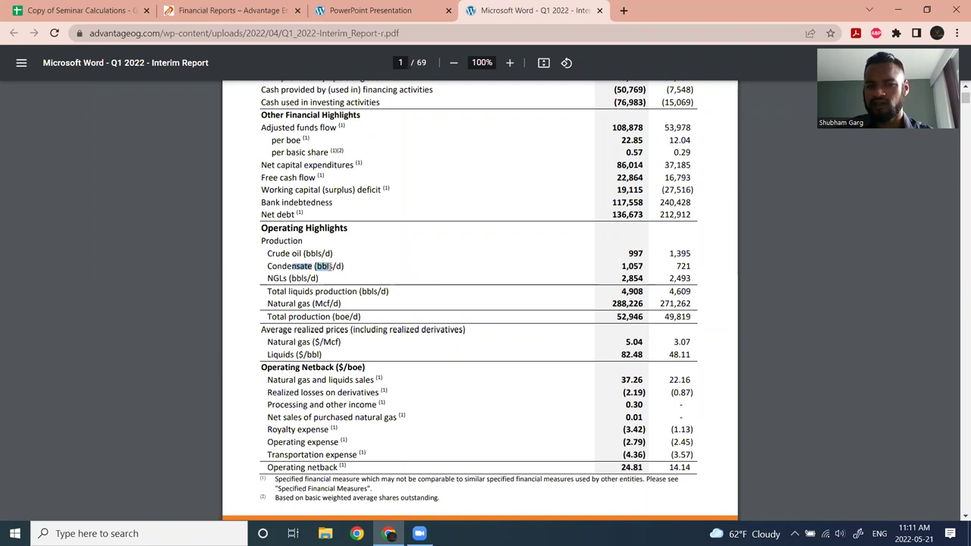
triple_click(632, 267)
left_click(632, 267)
key("ctrl+shift+Tab")
key("ctrl+shift+Tab")
key("ctrl+shift+Tab")
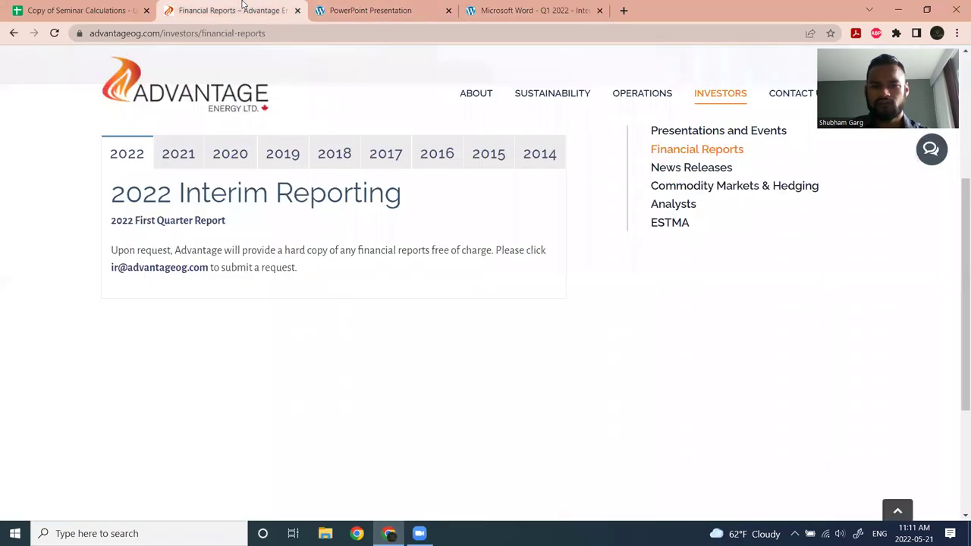
left_click(285, 221)
type("2054")
key("Return")
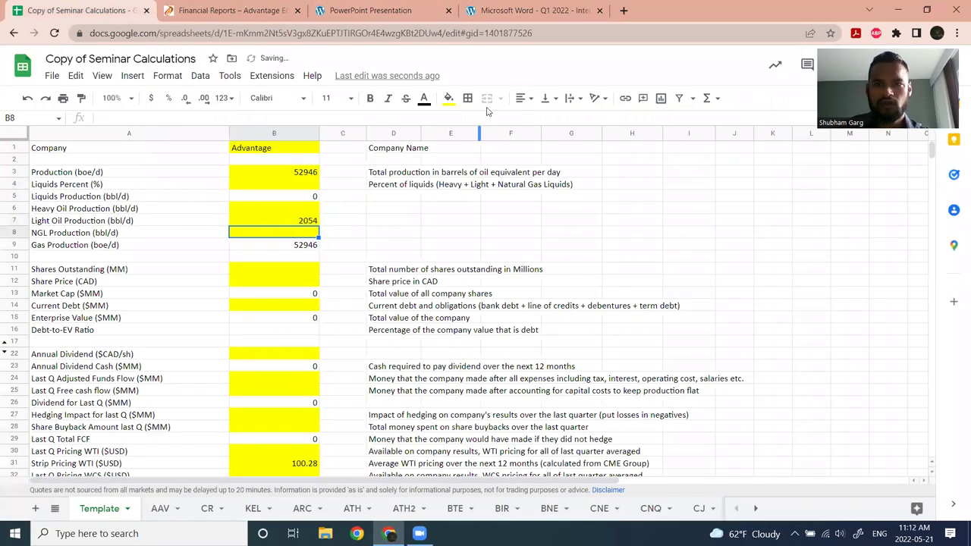
- Look up the NGL volume in the Q1 report and enter 2854 as NGL Production (bbl/d)
left_click(569, 11)
mouse_move(623, 267)
left_mouse_down()
mouse_move(643, 267)
mouse_move(628, 255)
left_mouse_up()
left_click(633, 271)
left_click_drag(654, 279, 620, 278)
left_click(99, 9)
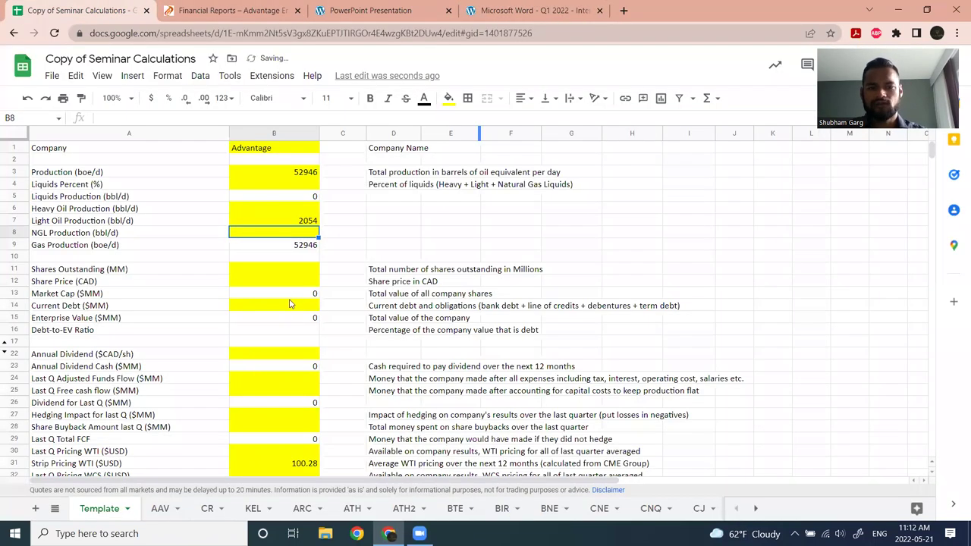
type("2854")
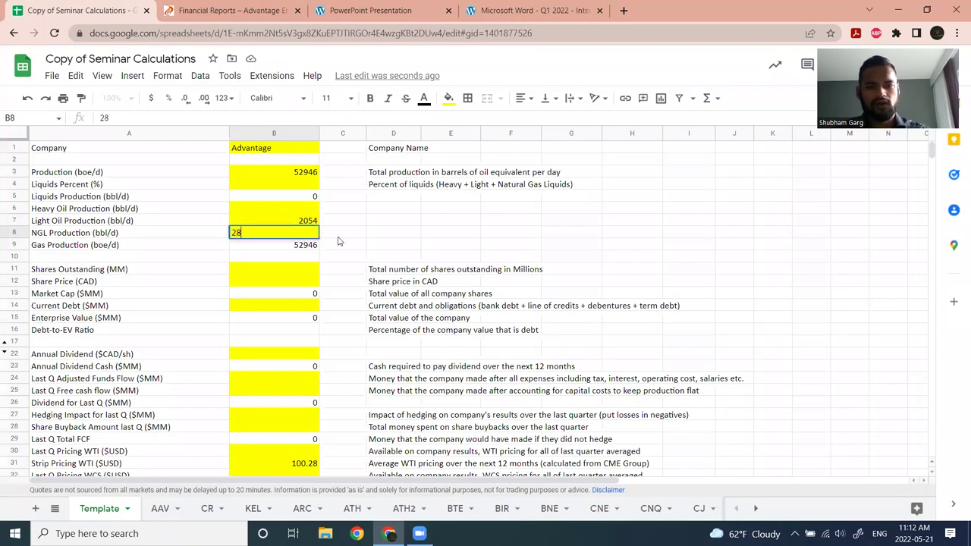
key("Tab")
- Check the total liquids volume and calculate Liquids Percent (%) in B4 with the formula =490800/B3
left_click(503, 13)
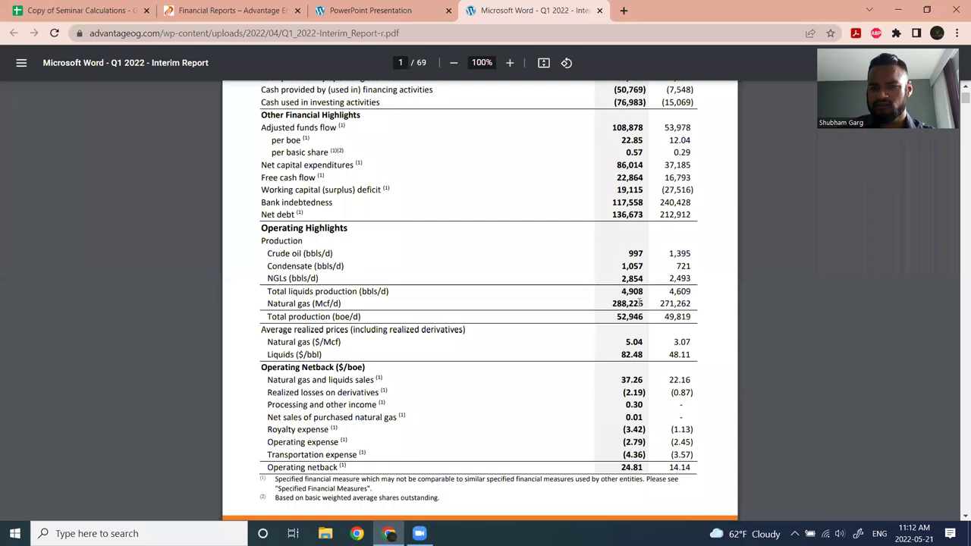
left_click(123, 6)
left_click(277, 188)
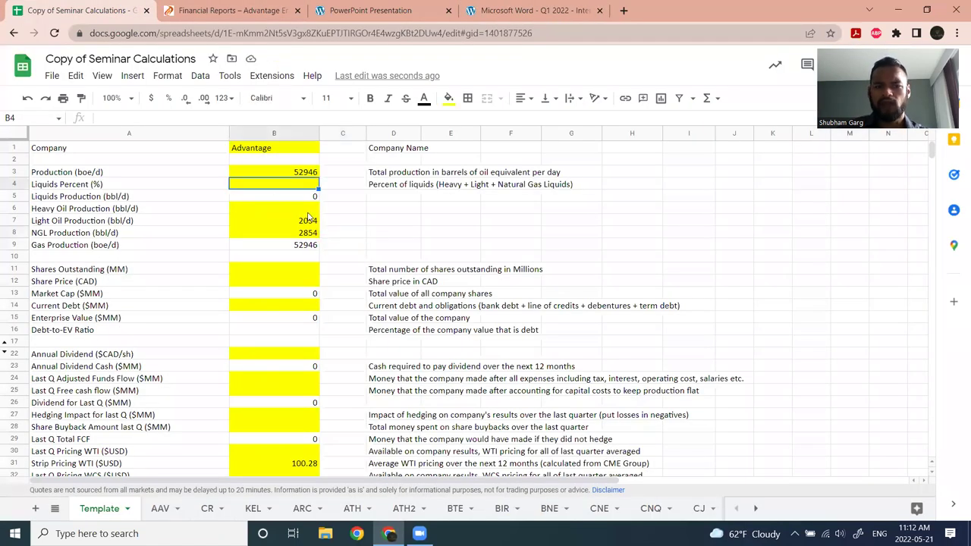
left_click_drag(308, 221, 307, 233)
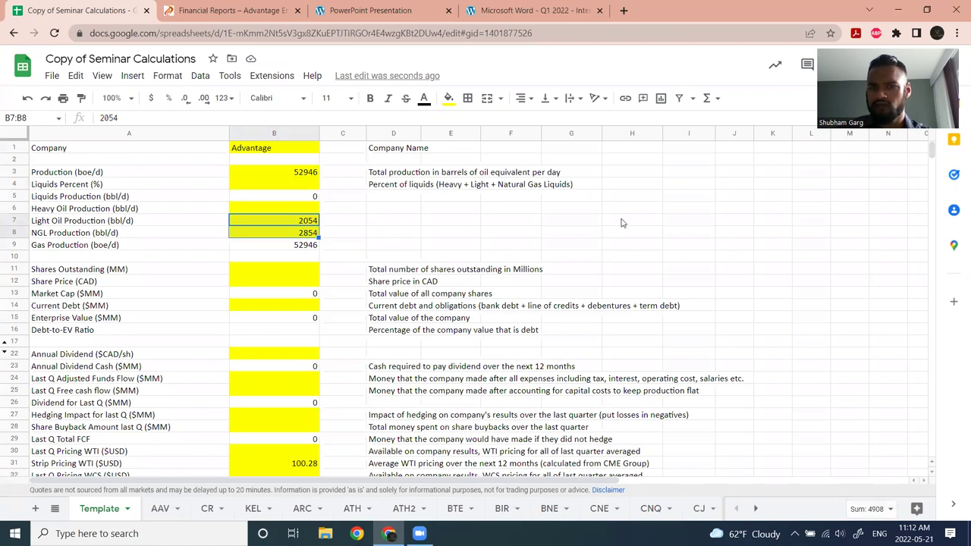
left_click(291, 186)
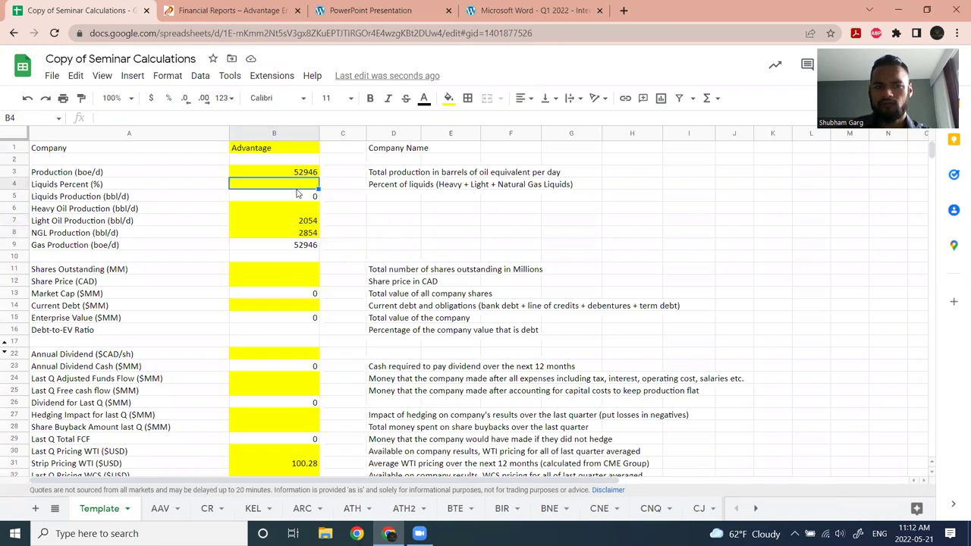
type("=49080")
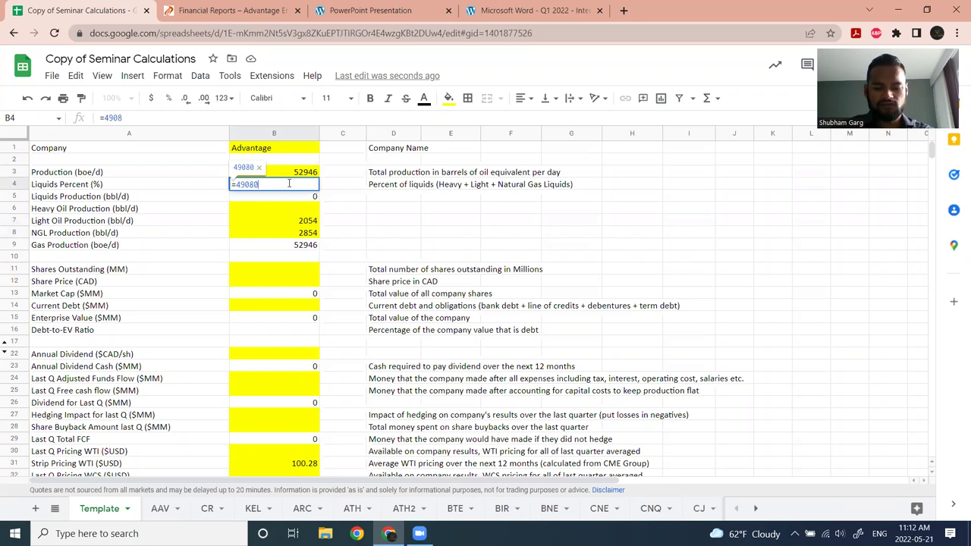
type("0/")
left_click(302, 173)
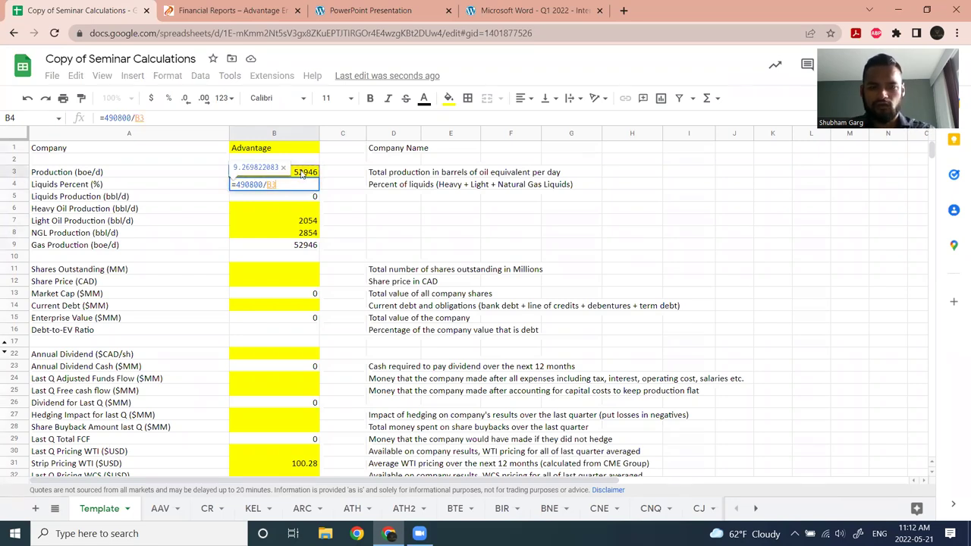
key("Return")
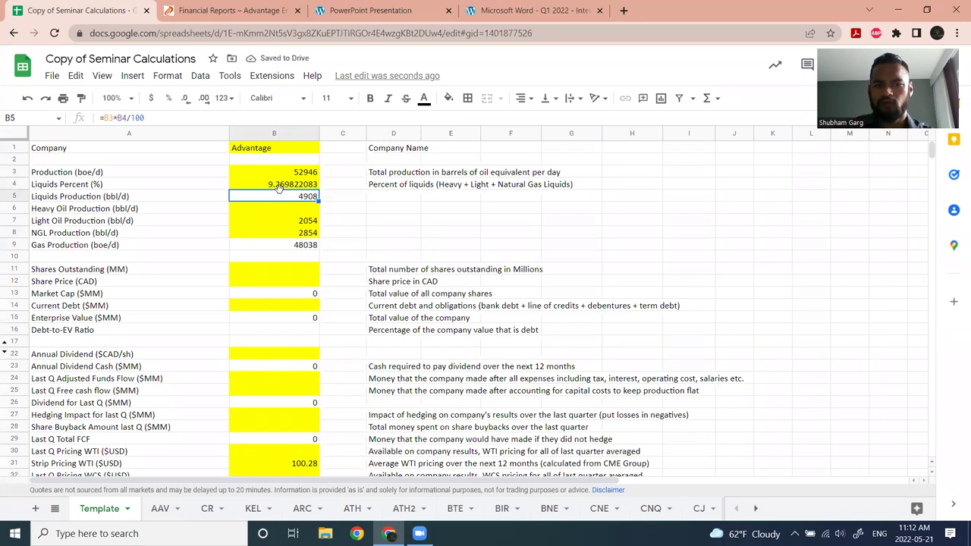
- Review the total production and light oil entries and the formula behind Gas Production (boe/d)
left_click(312, 173)
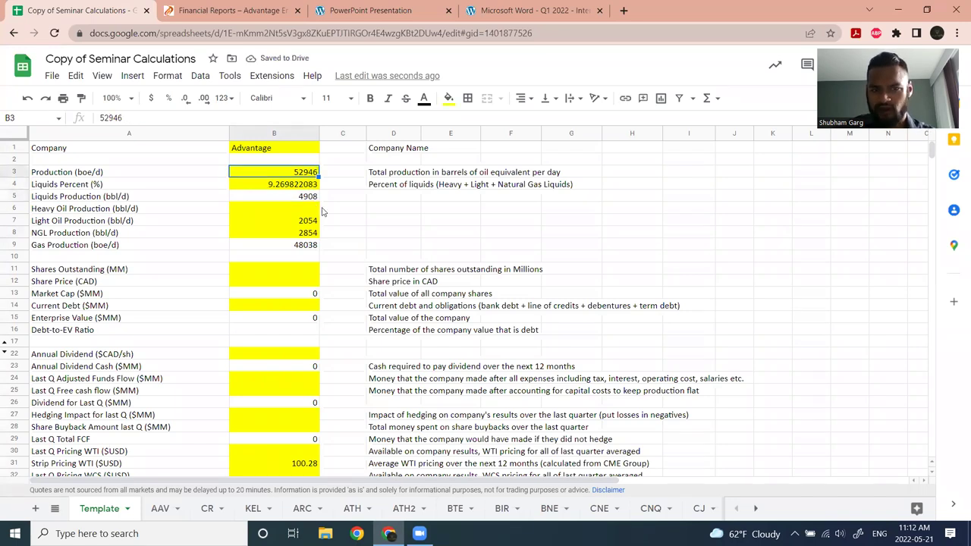
left_click(302, 220)
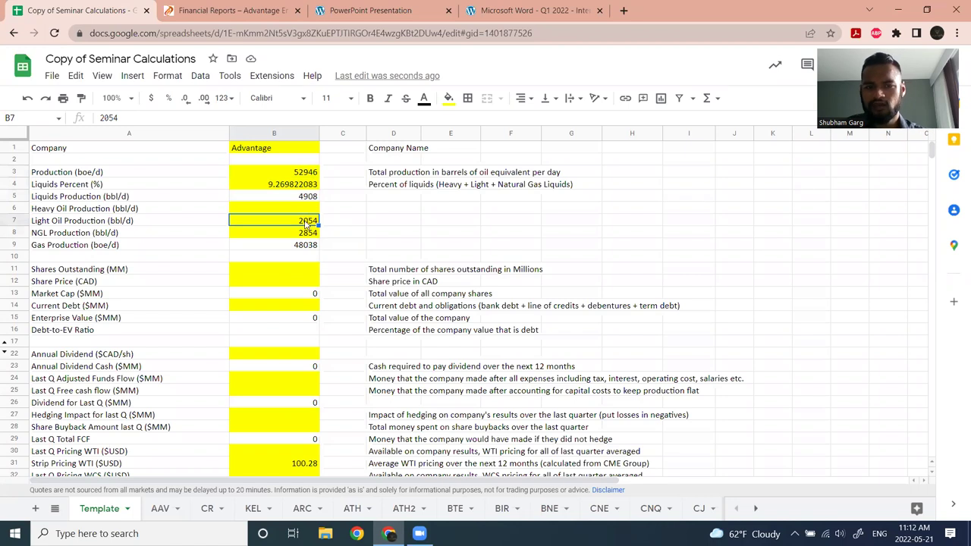
left_click(303, 173)
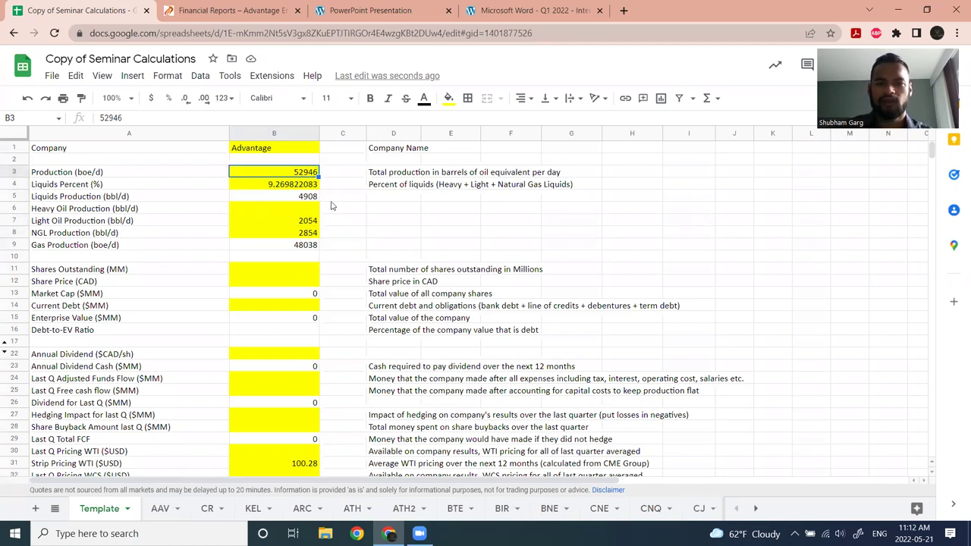
left_click(296, 252)
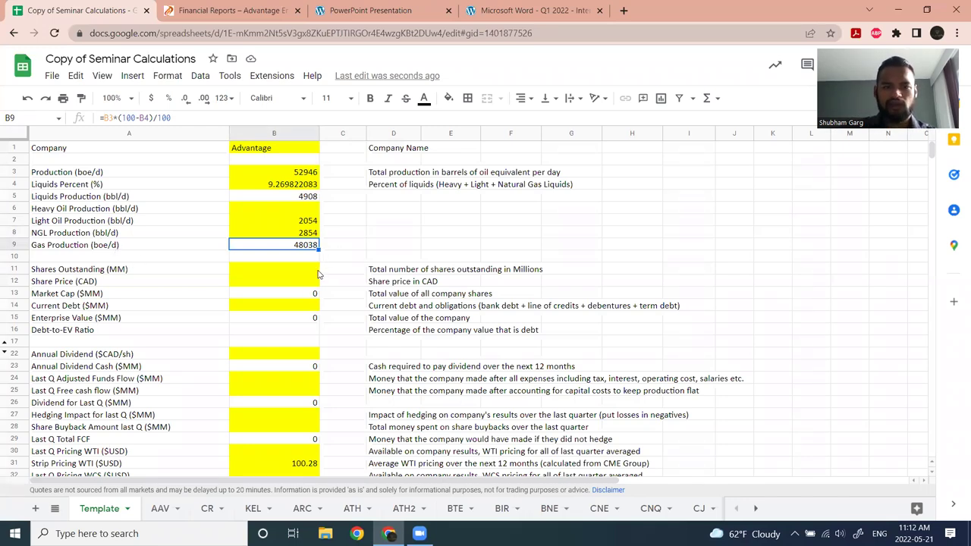
- Switch to the Q1 2022 interim report and check the financial and operating highlights for the share count
left_click(296, 274)
left_click(470, 10)
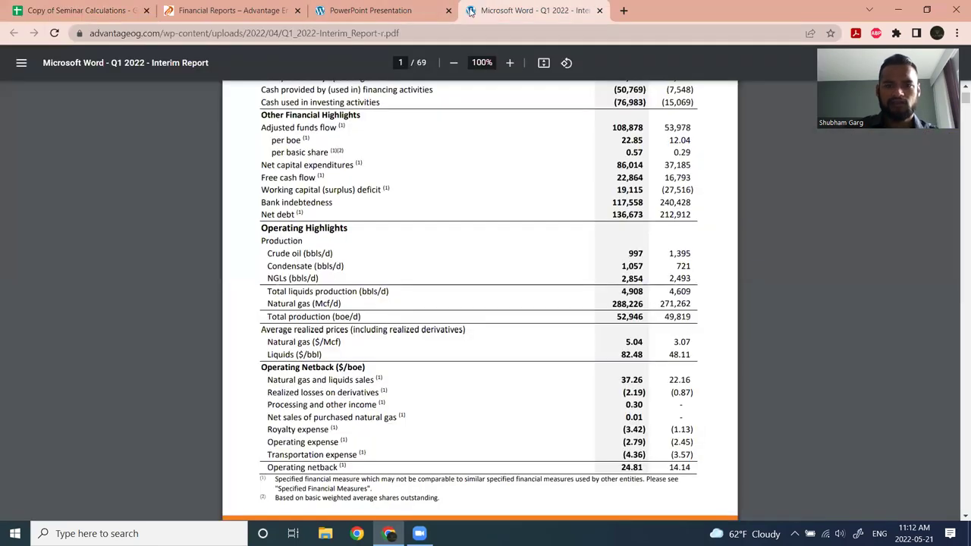
scroll(453, 340, "up", 5)
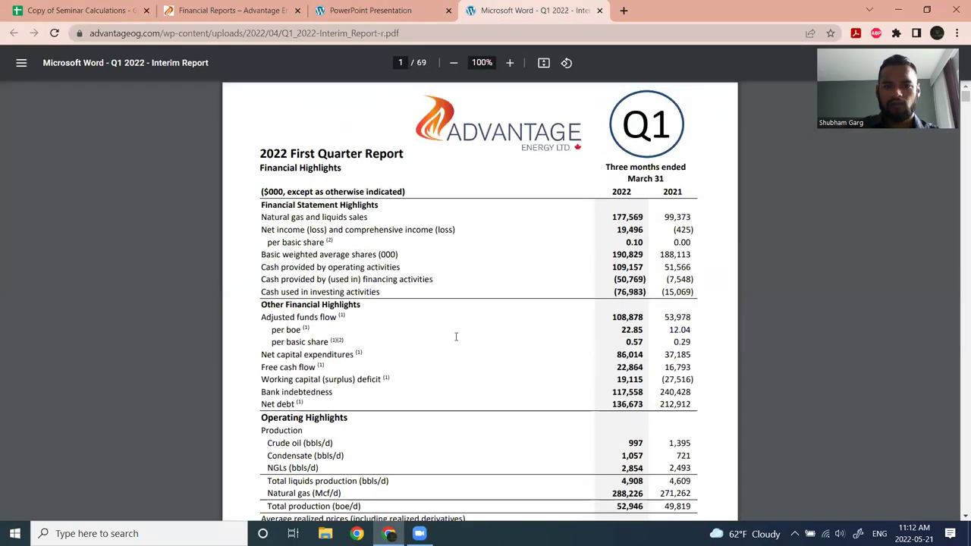
scroll(453, 340, "down", 1)
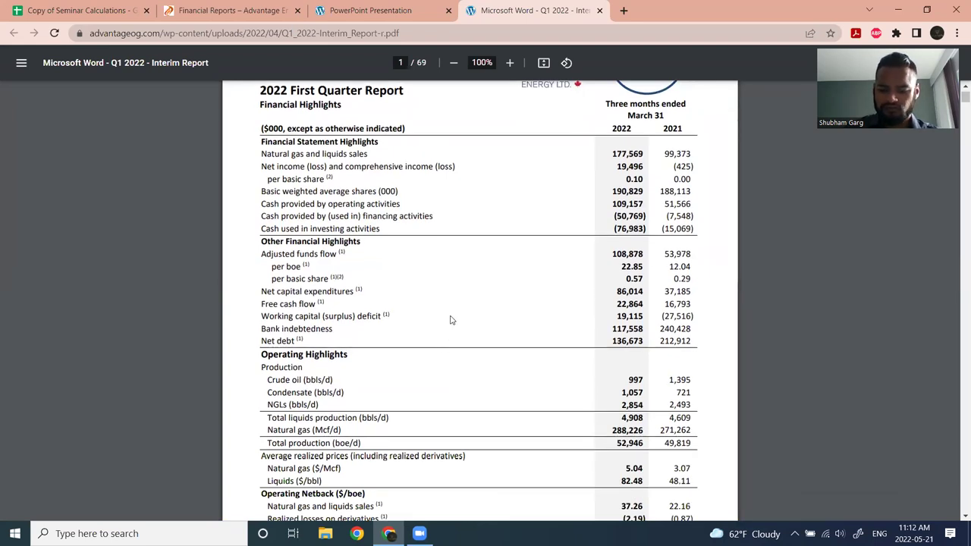
scroll(458, 273, "down", 4)
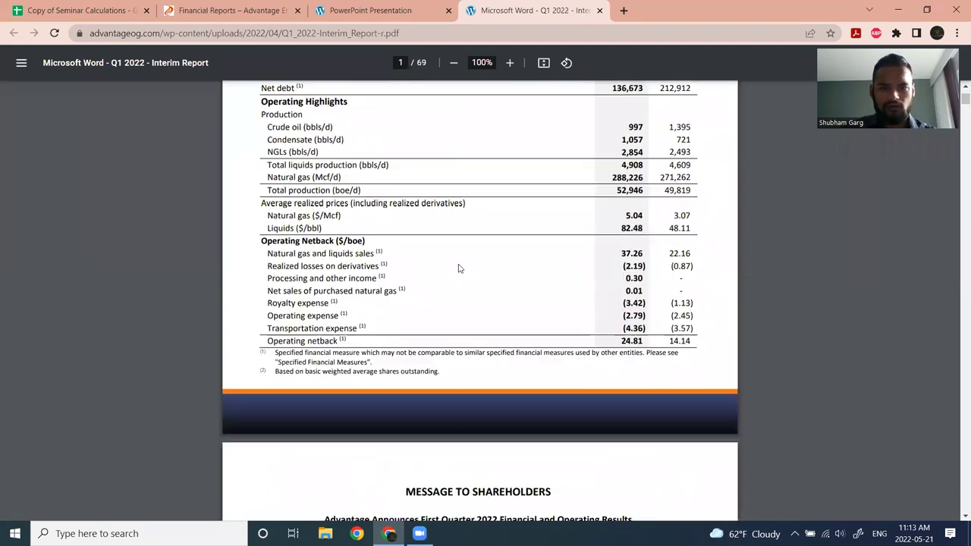
- Search the Q1 report for "shares outs" and go to the match in the Shareholders' Equity section
key("ctrl+f")
type("sha")
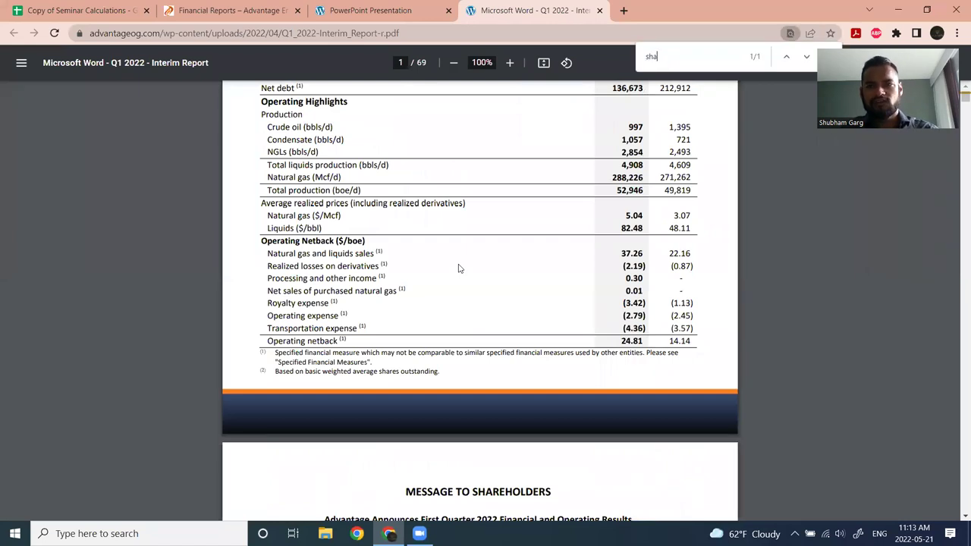
type("res outs")
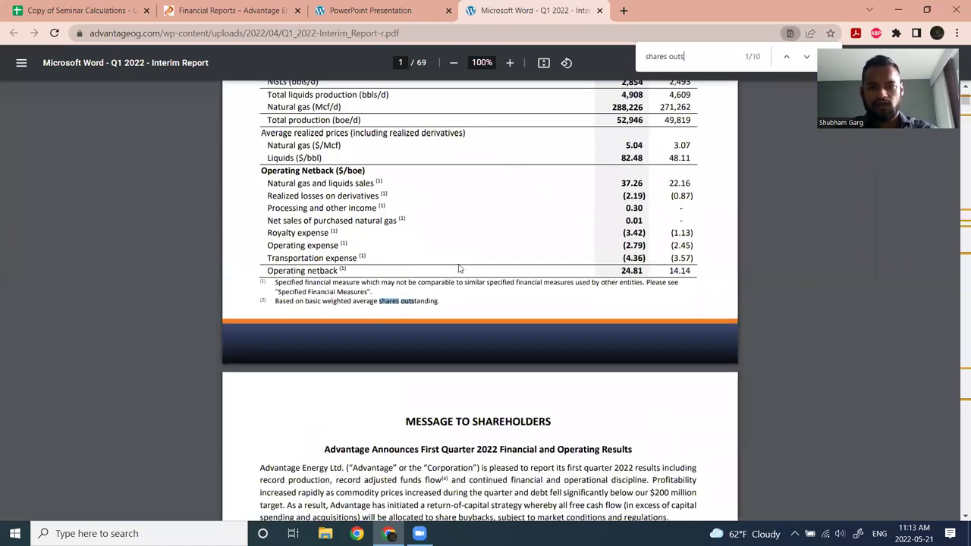
key("Return")
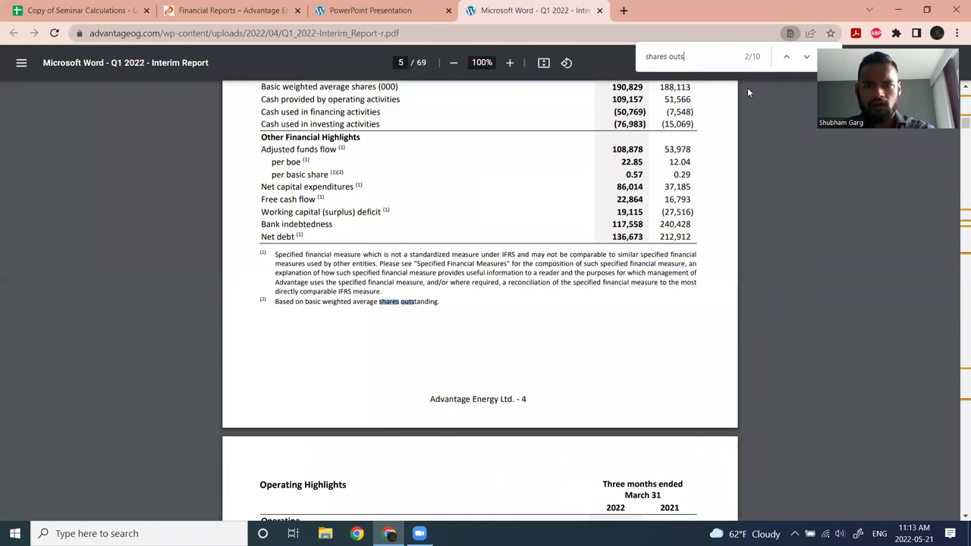
key("Return")
key("Return")
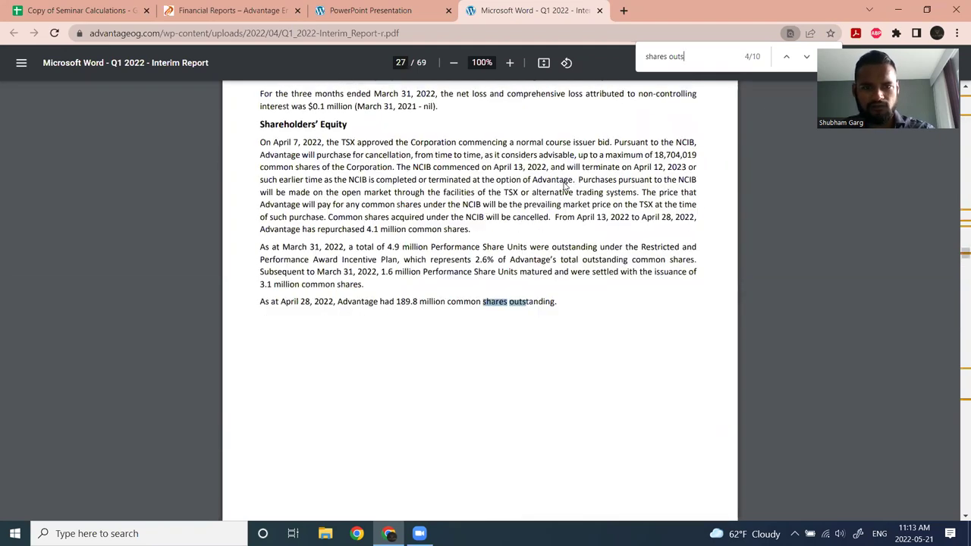
key("Return")
left_click(786, 56)
- Highlight the April 28, 2022 common share count in the report and enter 189.8 as Shares Outstanding (MM) in the template
left_click_drag(325, 307, 397, 285)
left_click(403, 357)
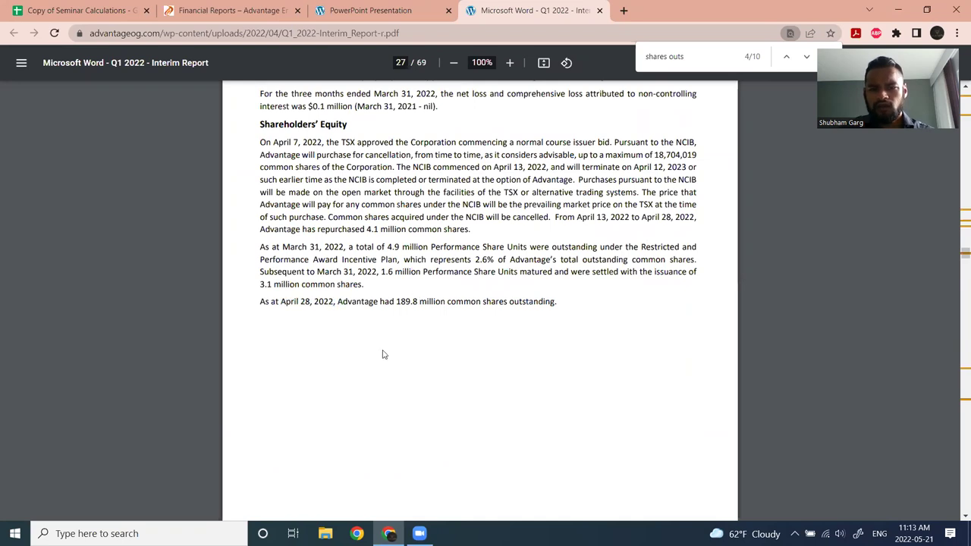
left_click_drag(281, 303, 338, 307)
left_click(305, 305)
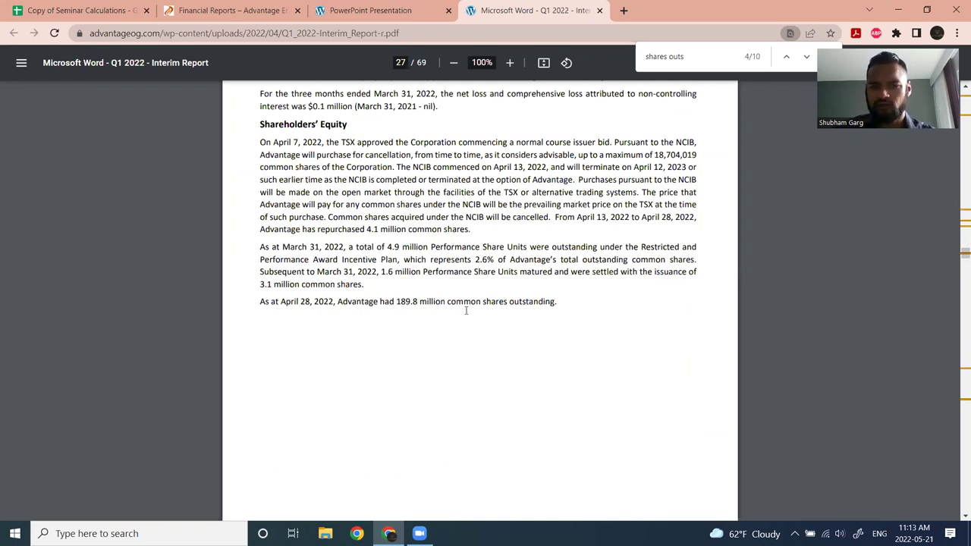
left_click_drag(394, 310, 444, 303)
left_click(364, 10)
left_click(277, 10)
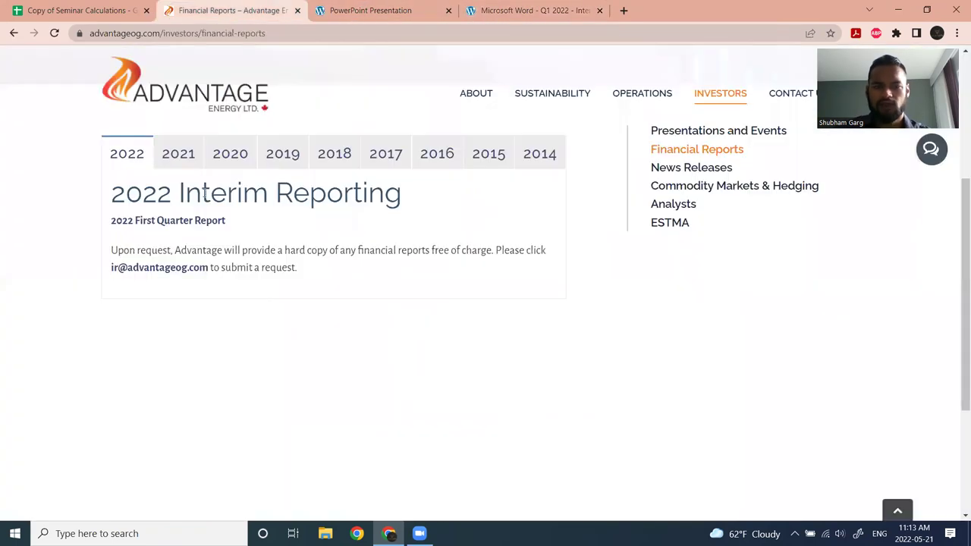
left_click(129, 8)
type("189")
key("Return")
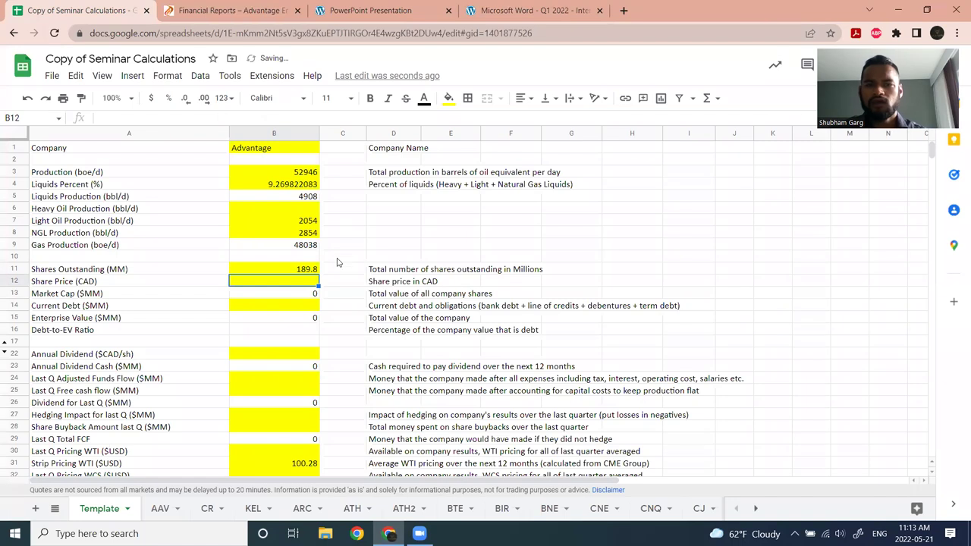
- Select the Share Price (CAD) cell and look up the current price with a web search for "aav stock tsx"
left_click(118, 270)
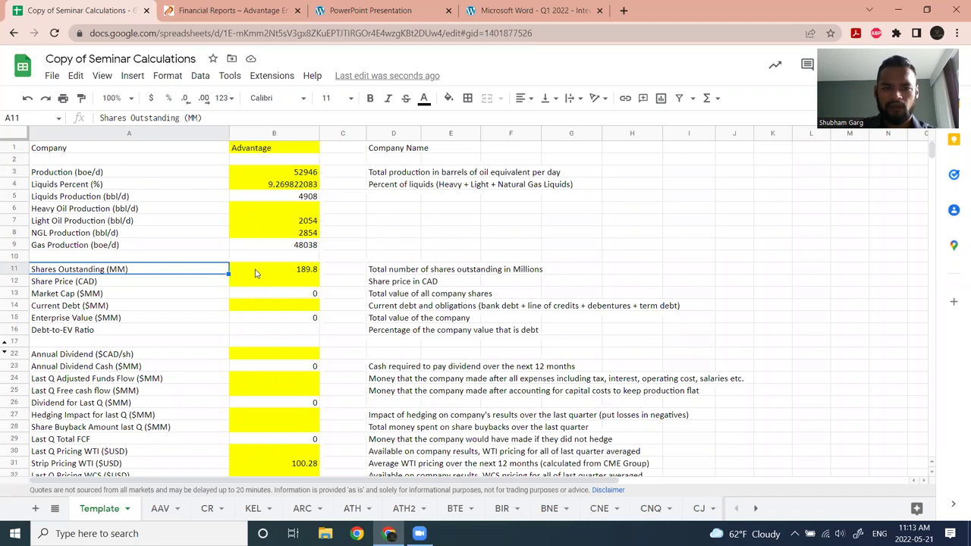
left_click(257, 271)
left_click(260, 285)
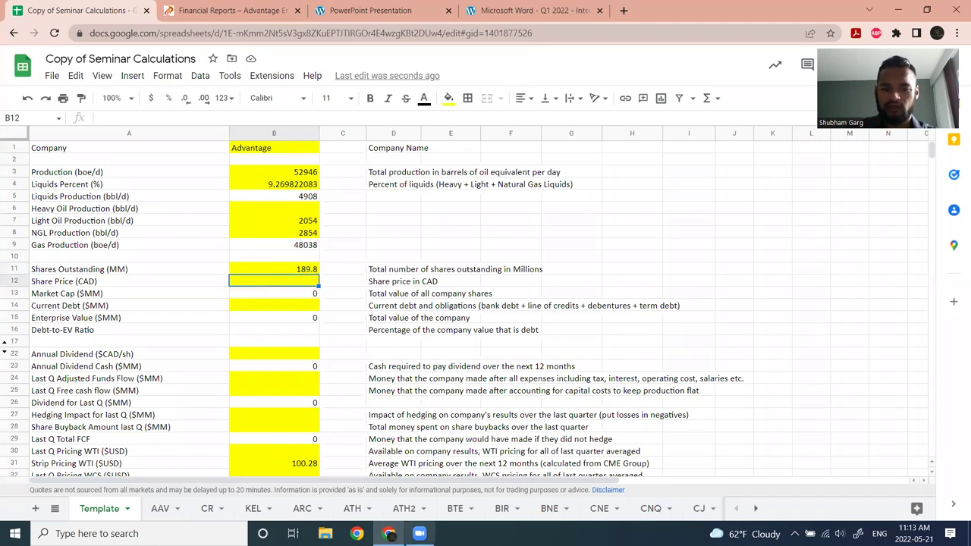
left_click(155, 509)
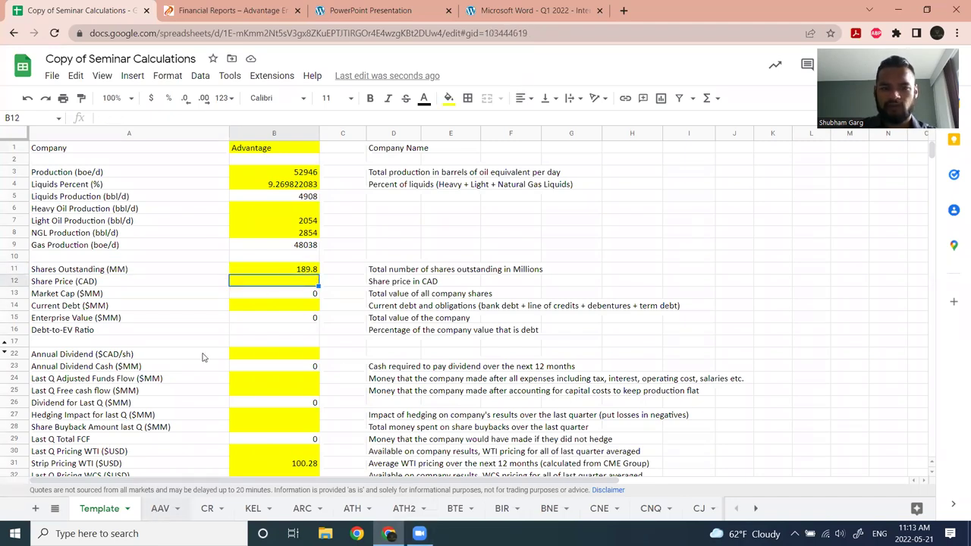
left_click(106, 509)
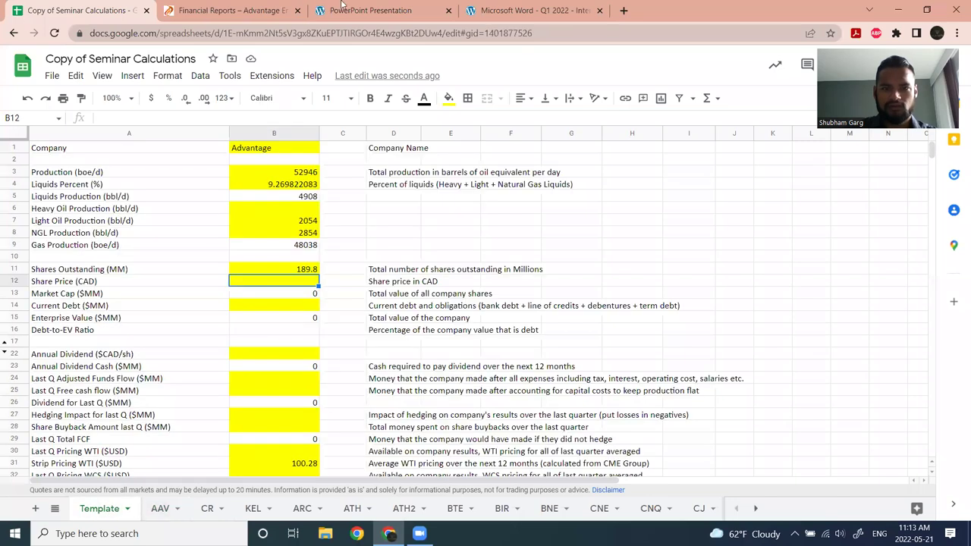
left_click(623, 11)
type("aav stock tsx")
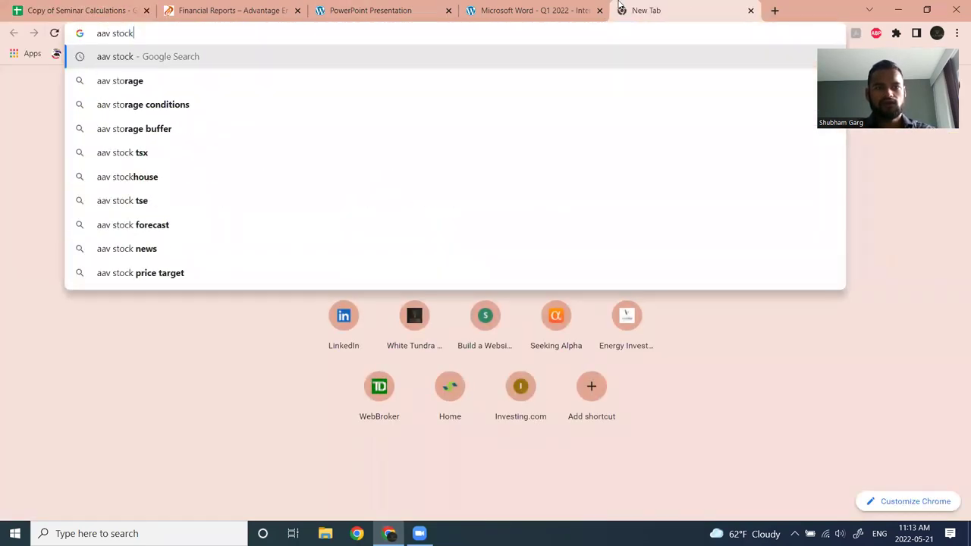
key("Return")
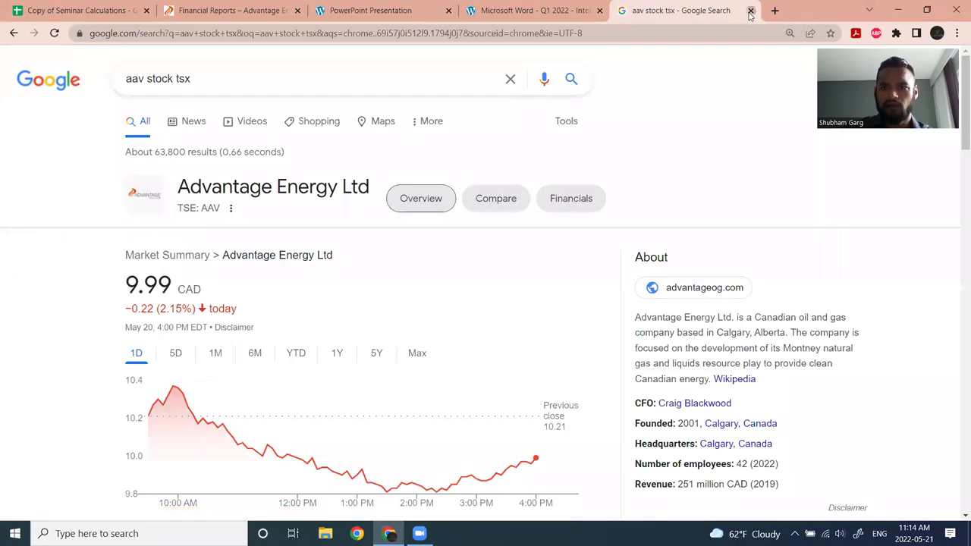
- Close the stock search page and enter 9.99 as Share Price (CAD) in B12 of the template
left_click(750, 10)
left_click(228, 10)
left_click(83, 11)
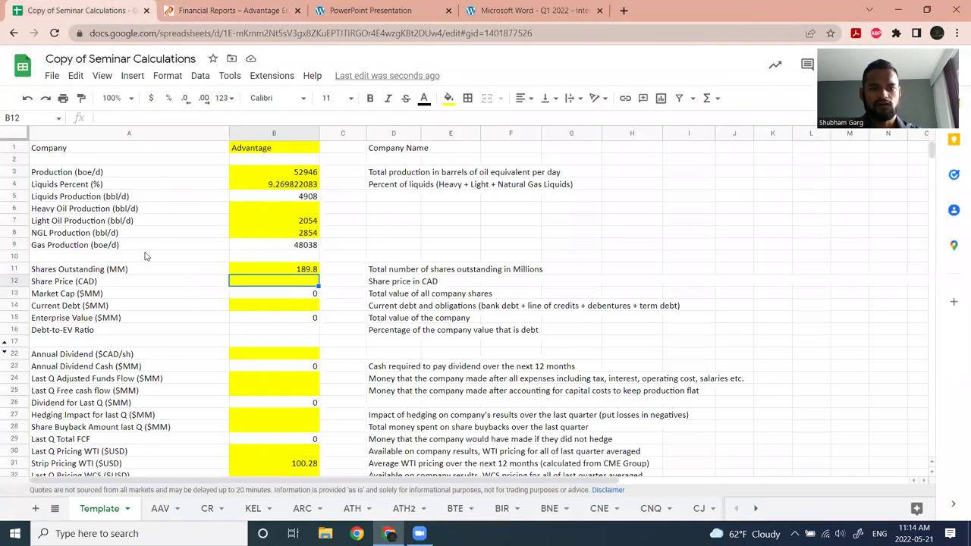
type("9.99")
key("Return")
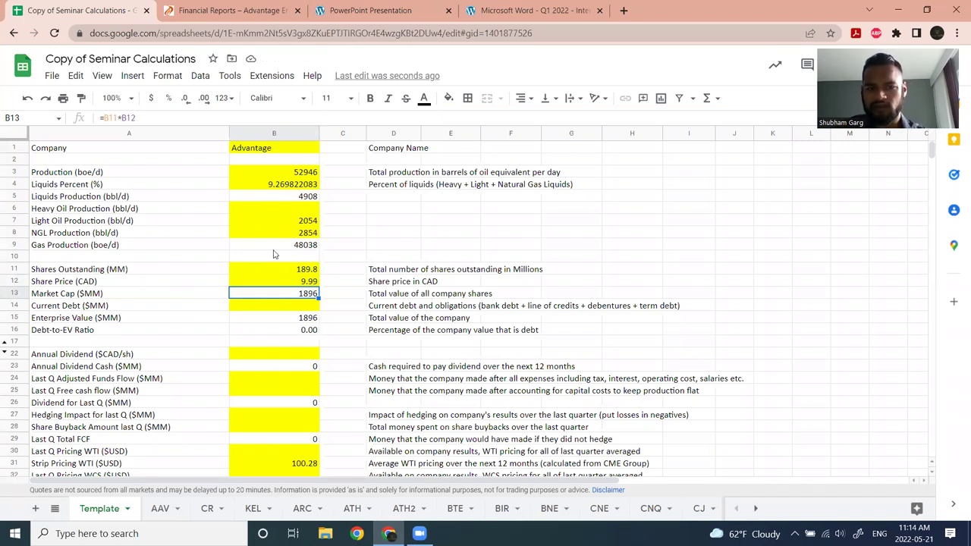
- Examine the formulas behind Shares Outstanding and Share Price on the BTE sheet, then return to the Template sheet
left_click(311, 270)
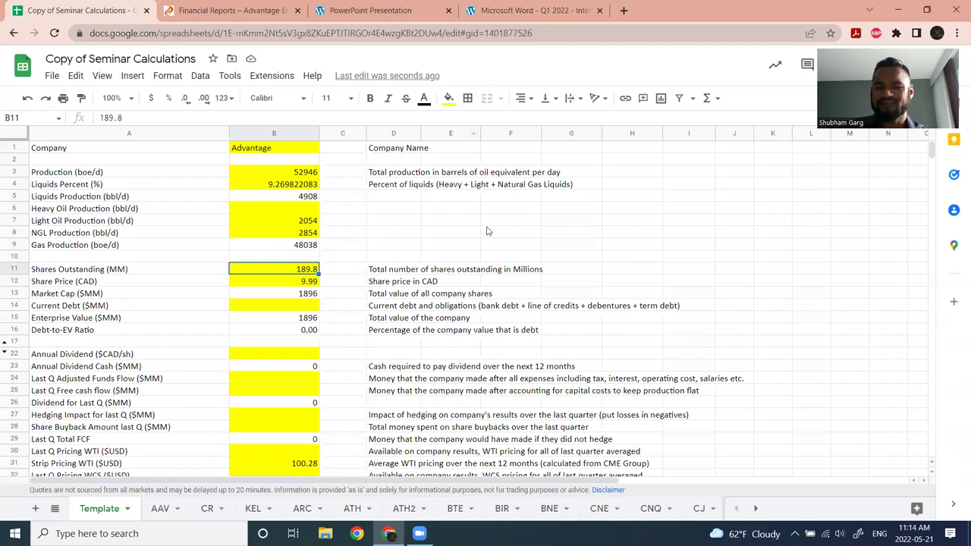
left_click(456, 510)
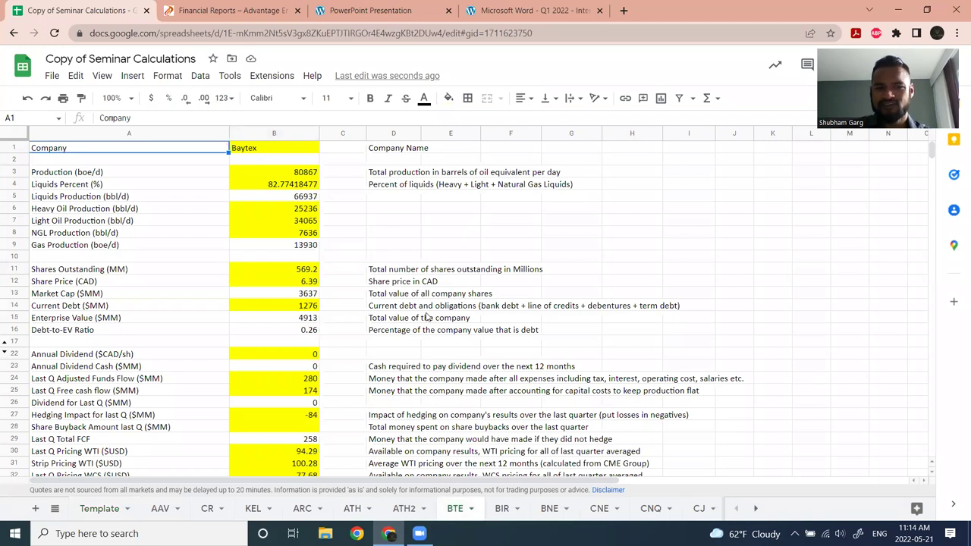
left_click(305, 272)
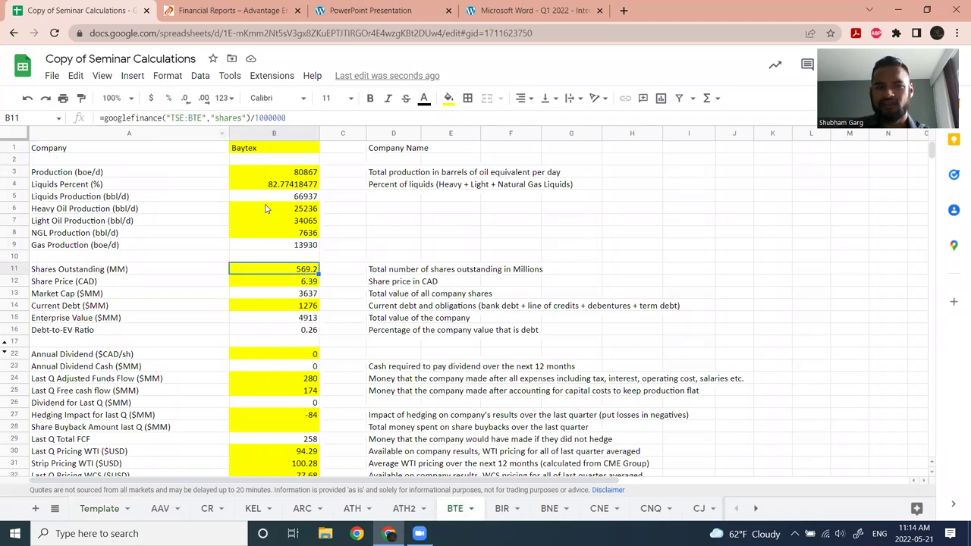
left_click(284, 287)
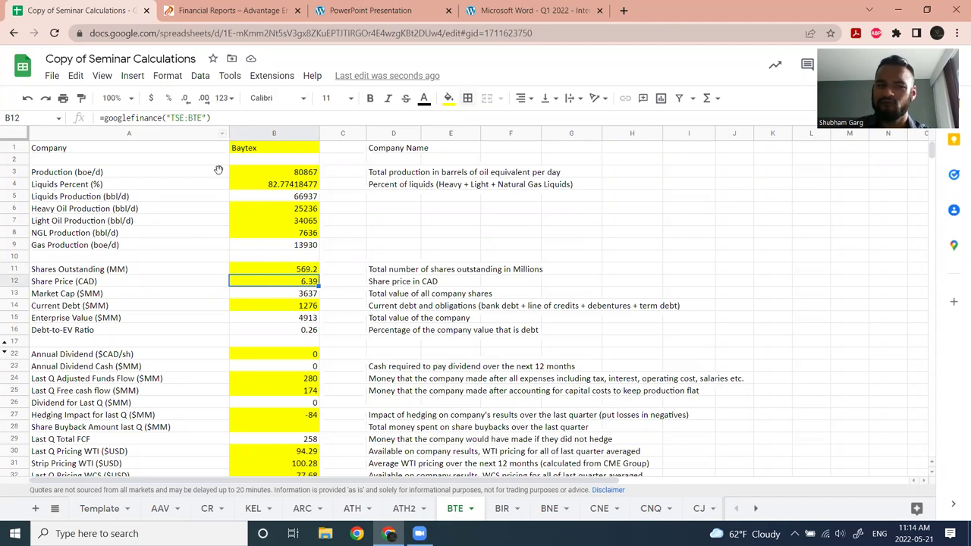
left_click(107, 506)
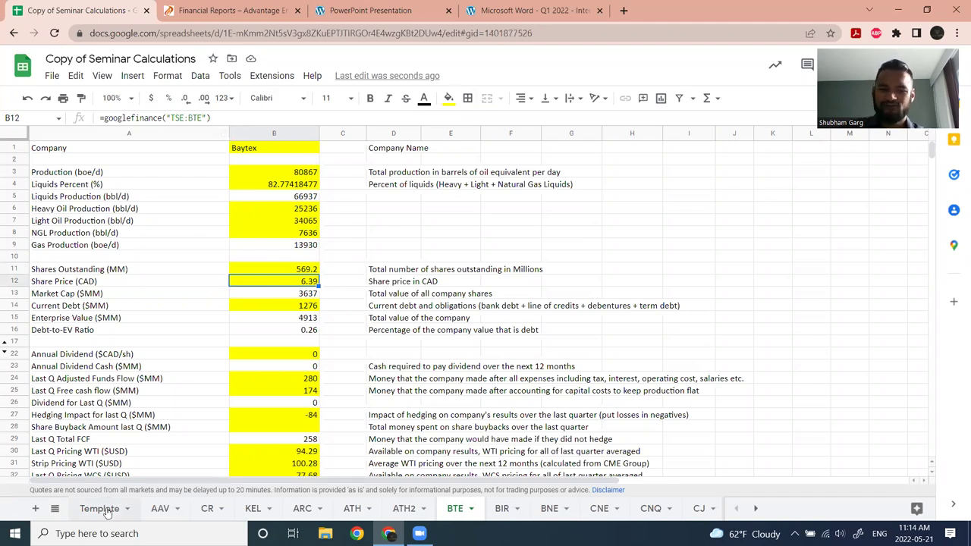
- Look up the net debt in the Q1 report's financial highlights and enter 137 as Current Debt ($MM)
left_click(310, 305)
left_click(248, 6)
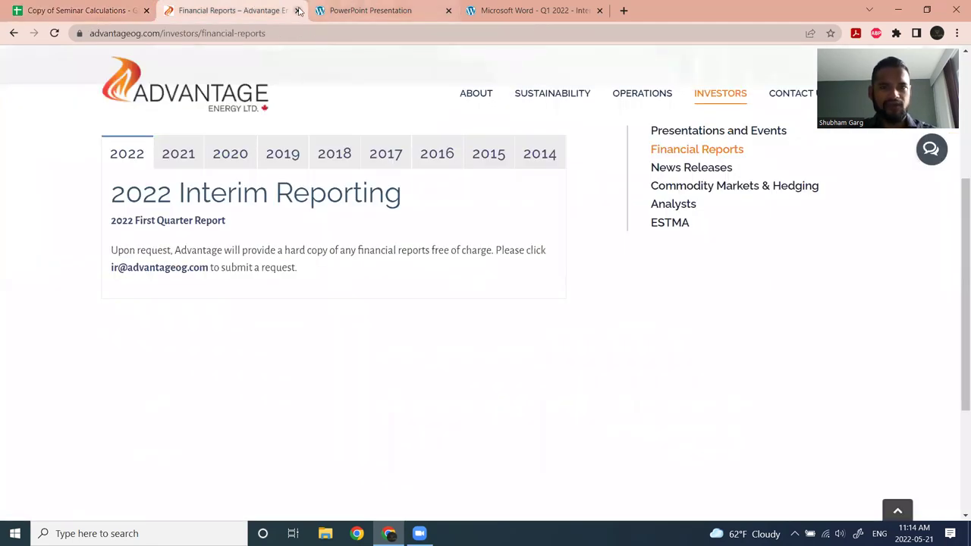
key("ctrl+Tab")
key("ctrl+Tab")
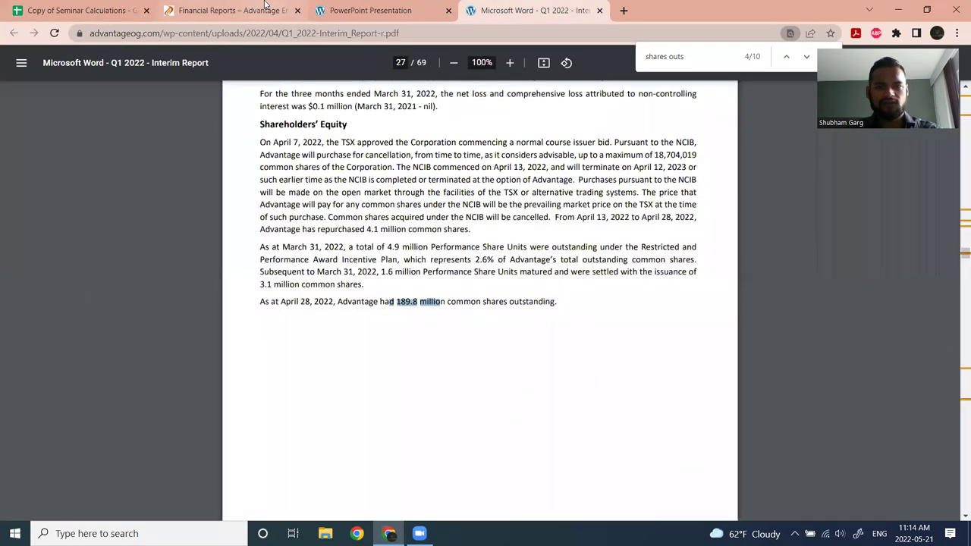
key("ctrl+f")
type("net debt")
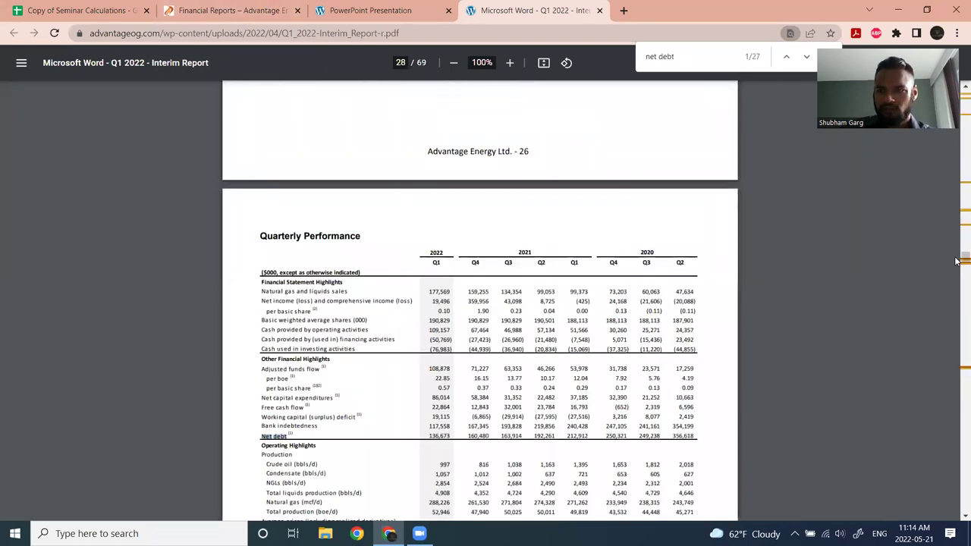
left_click_drag(962, 260, 957, 41)
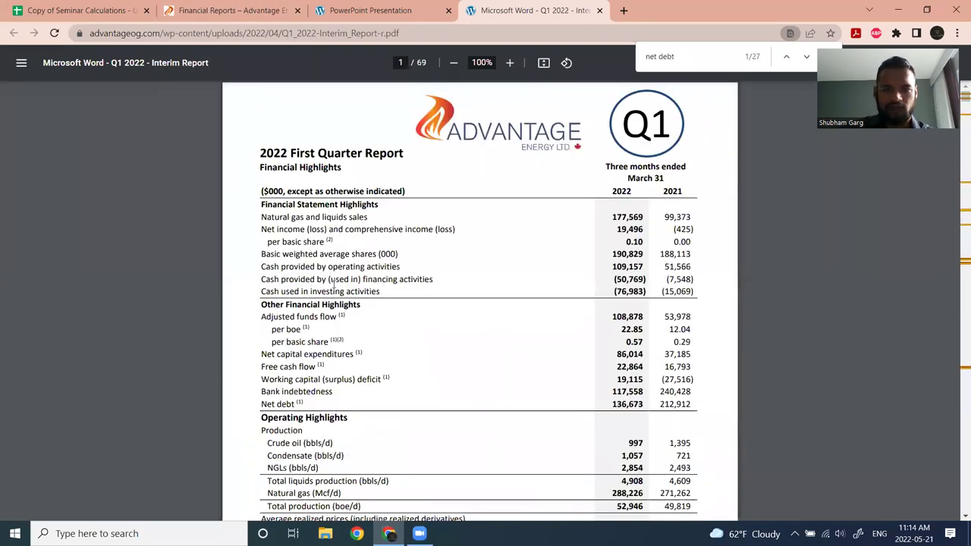
scroll(333, 282, "down", 2)
left_click(107, 10)
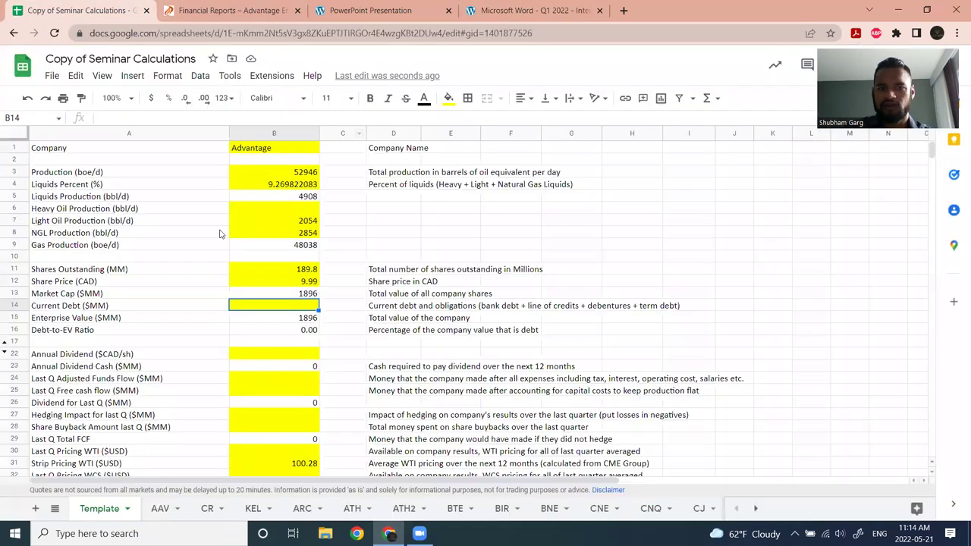
type("137")
key("Return")
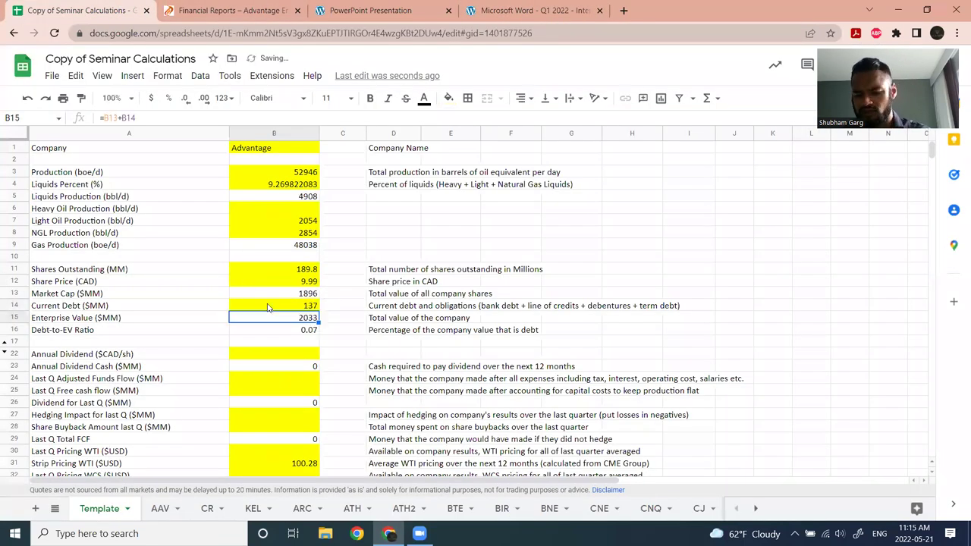
- Review the Market Cap, Enterprise Value and Debt-to-EV Ratio formulas together with the share count, price and debt entries
left_click(314, 296)
left_click(313, 320)
left_click(304, 273)
left_click(311, 283)
left_click(310, 307)
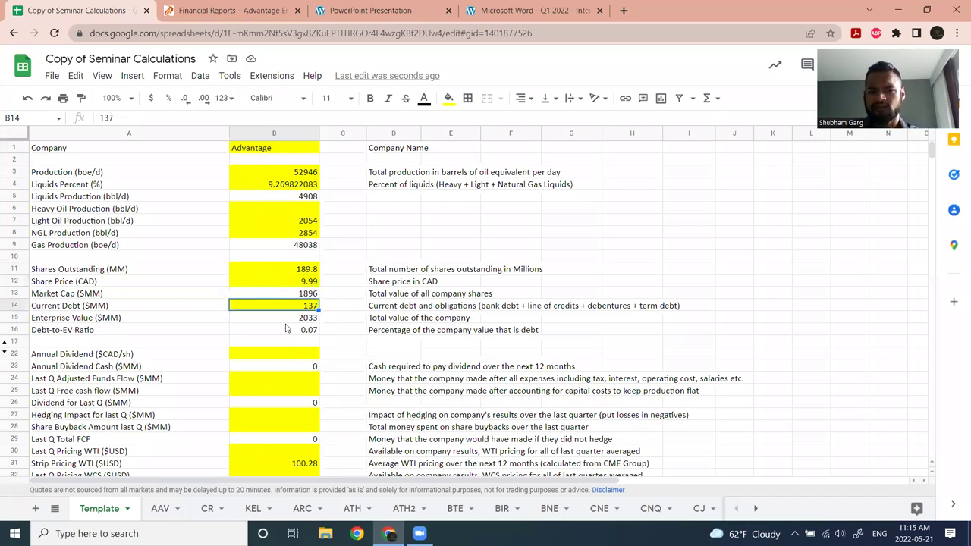
left_click(302, 293)
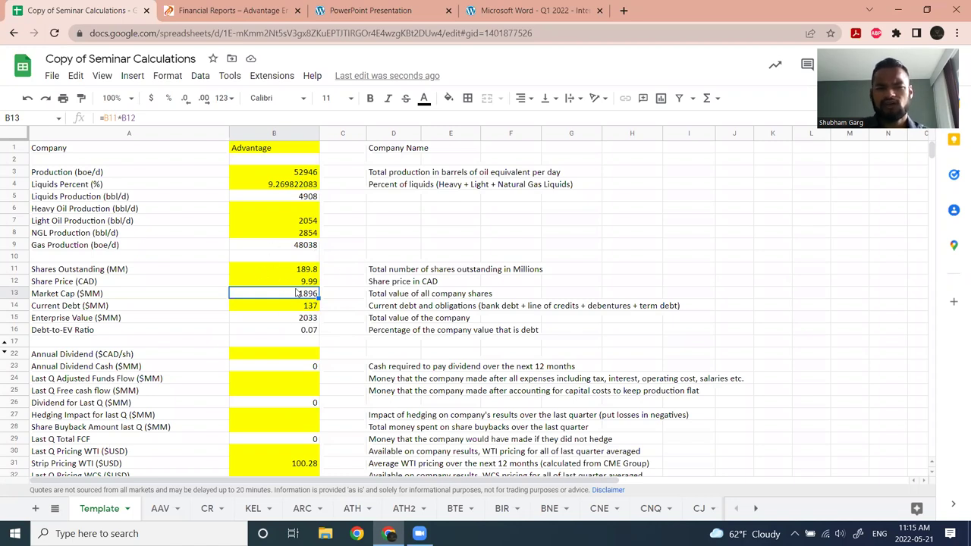
left_click(294, 332)
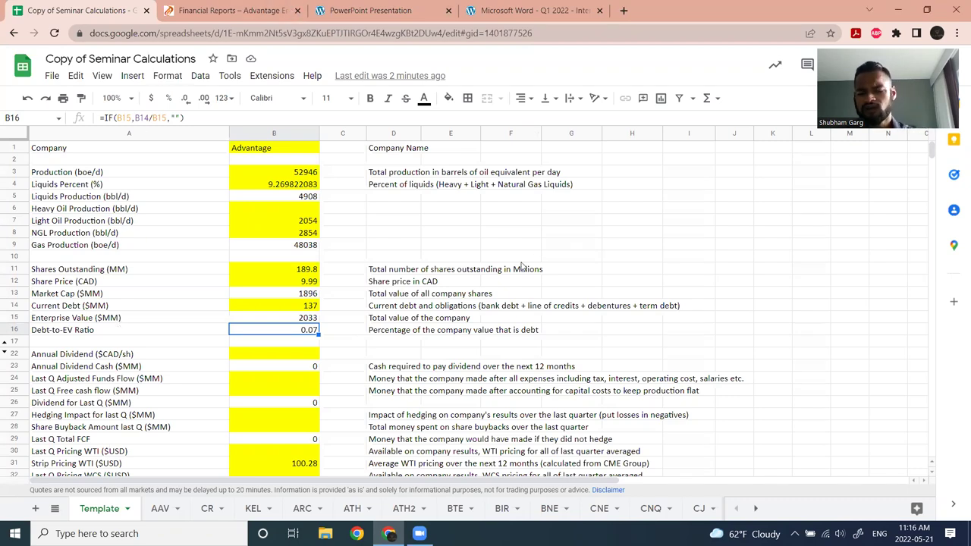
left_click(305, 308)
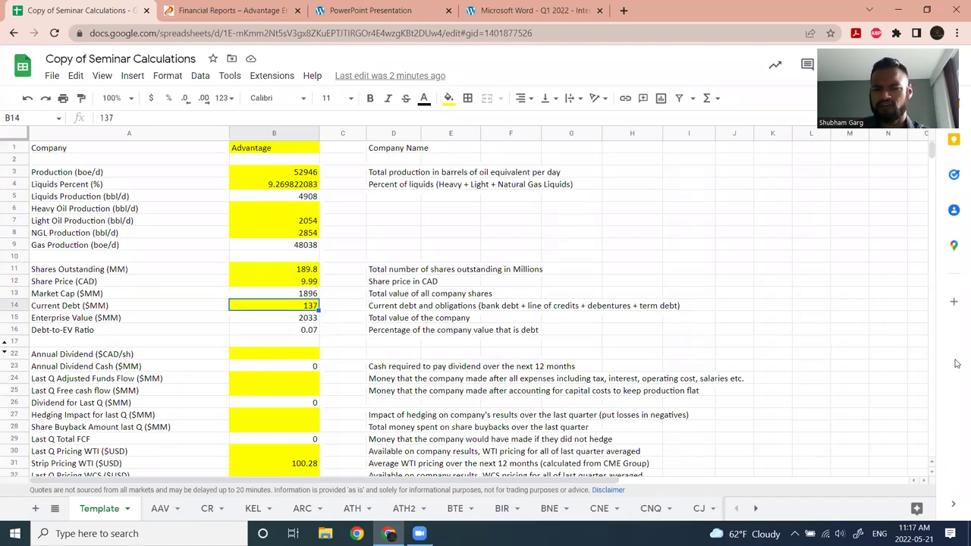
- Enter 0 as Annual Dividend ($CAD/sh) in B22 of the template
scroll(346, 258, "down", 1)
left_click(308, 306)
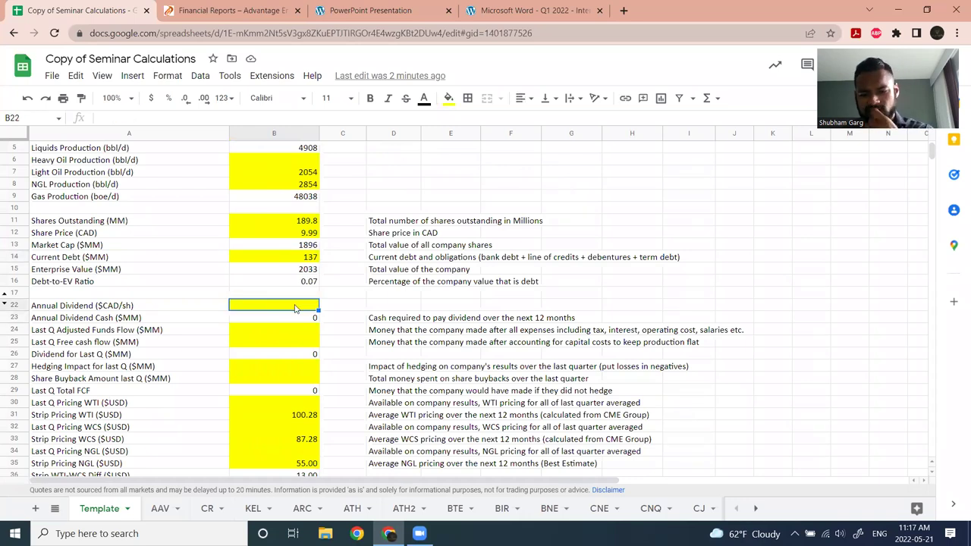
type("0")
key("Return")
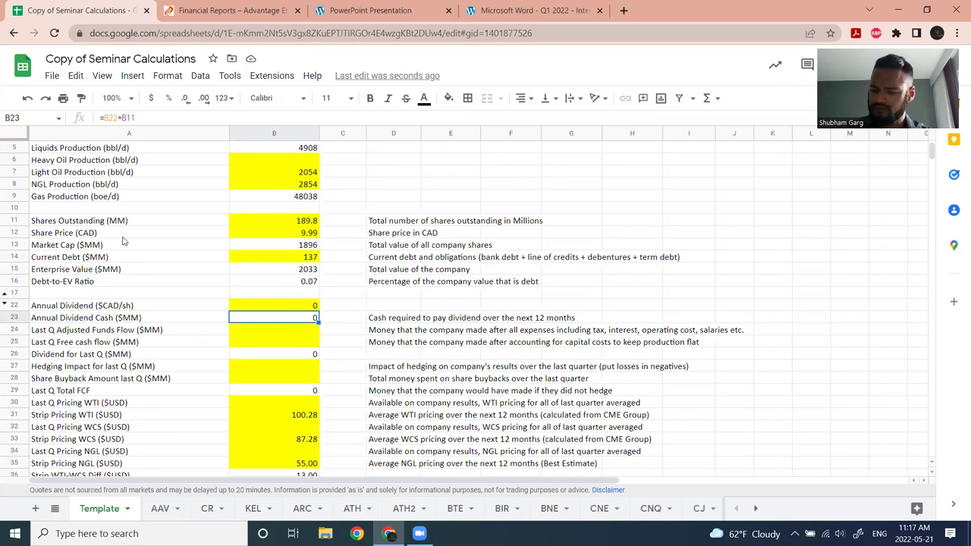
- Review the Last Q Adjusted Funds Flow and Last Q Free cash flow rows with their descriptions, ending on B24
scroll(277, 313, "down", 1)
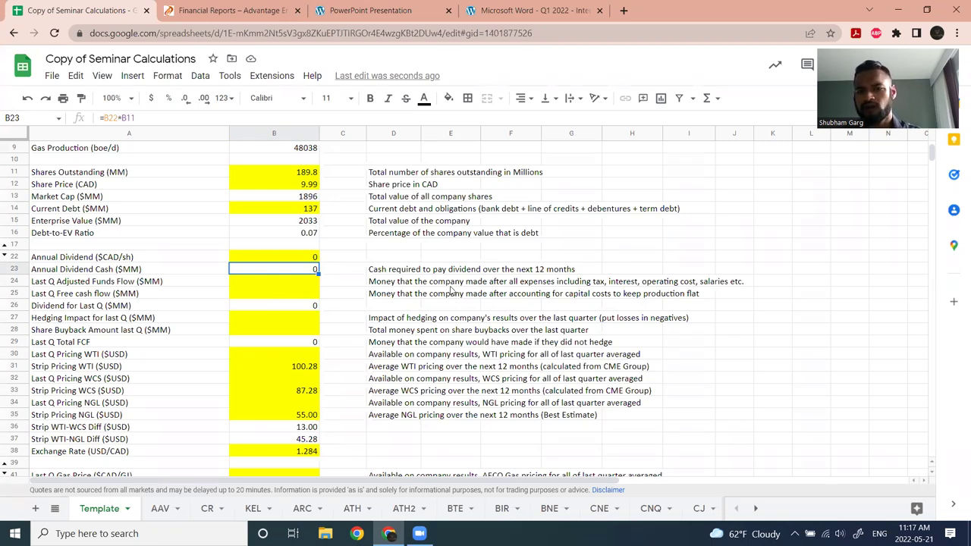
left_click(314, 283)
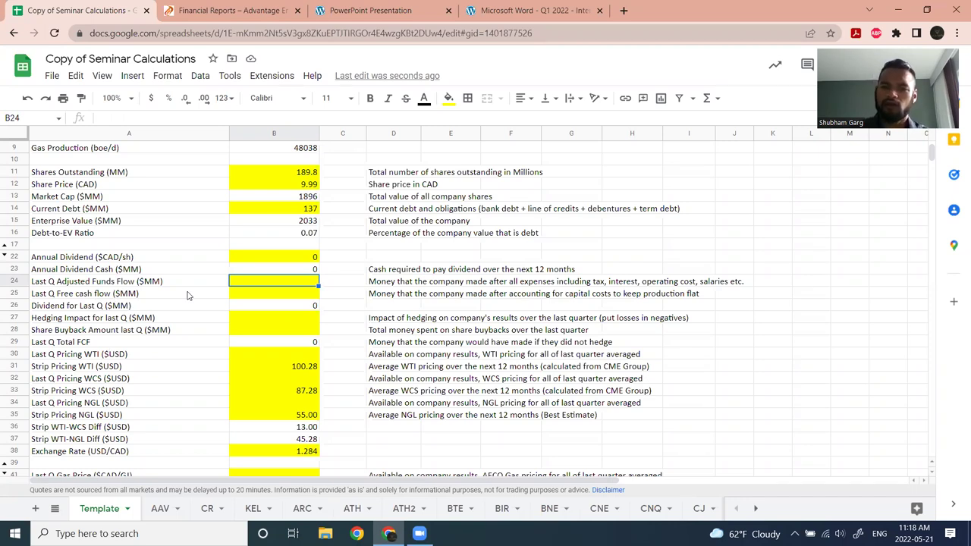
left_click(99, 282)
left_click(302, 281)
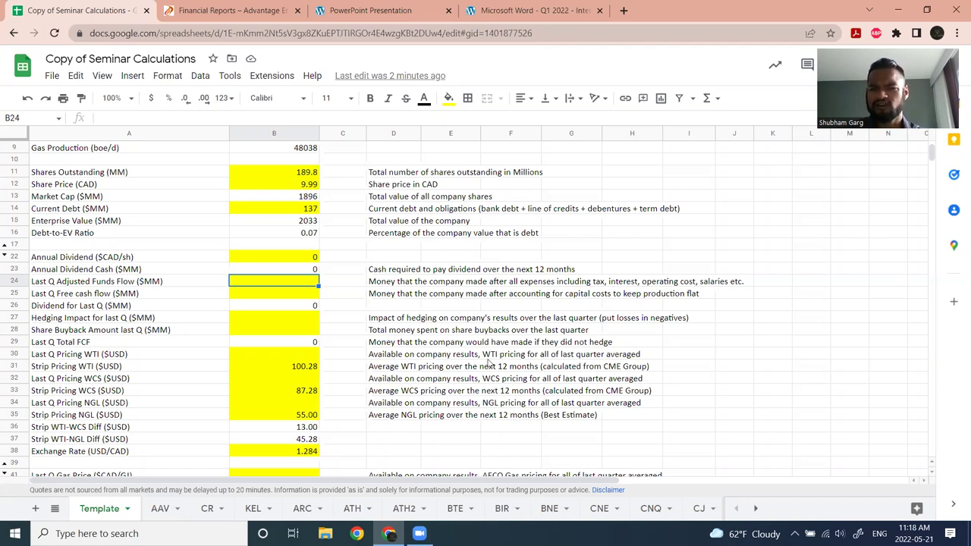
left_click(621, 294)
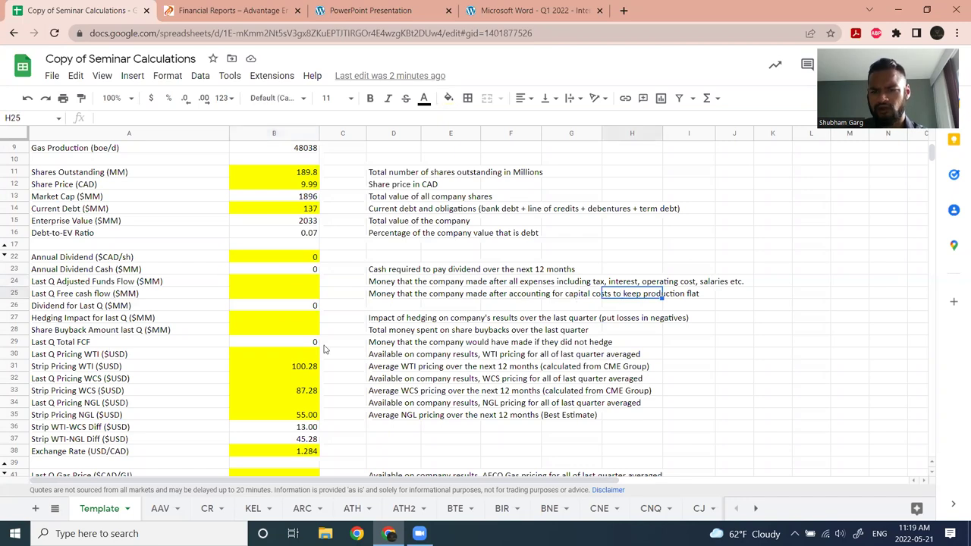
left_click(276, 282)
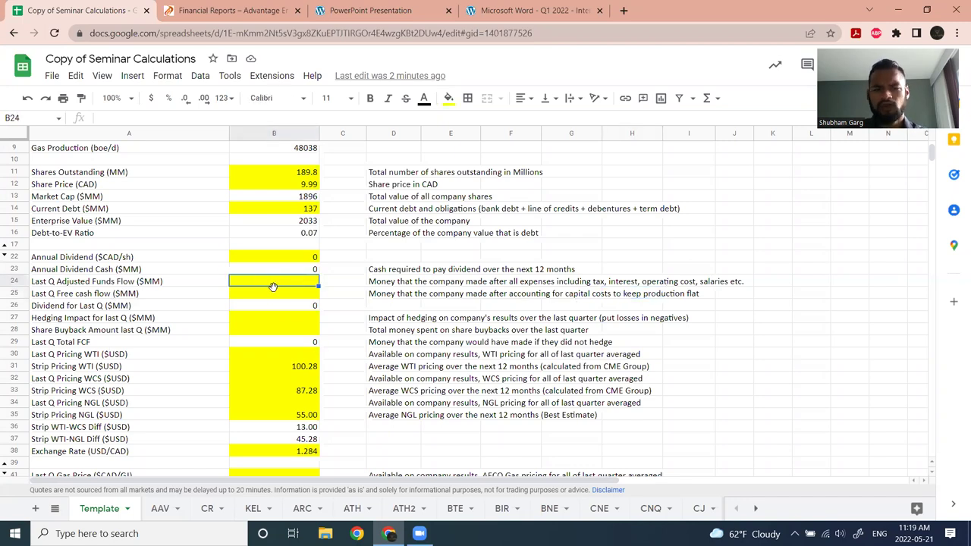
- Look up adjusted funds flow and free cash flow in the Q1 report and enter 109 in B24 and 23 in B25
left_click(509, 10)
scroll(417, 211, "up", 1)
left_click_drag(262, 255, 612, 257)
left_click(414, 288)
double_click(630, 303)
left_click(380, 10)
left_click(236, 10)
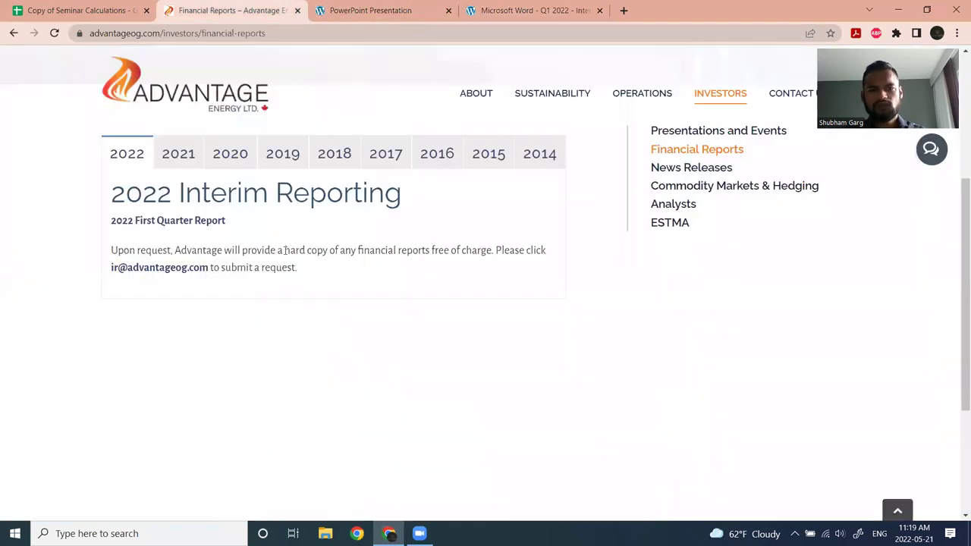
left_click(132, 6)
type("109")
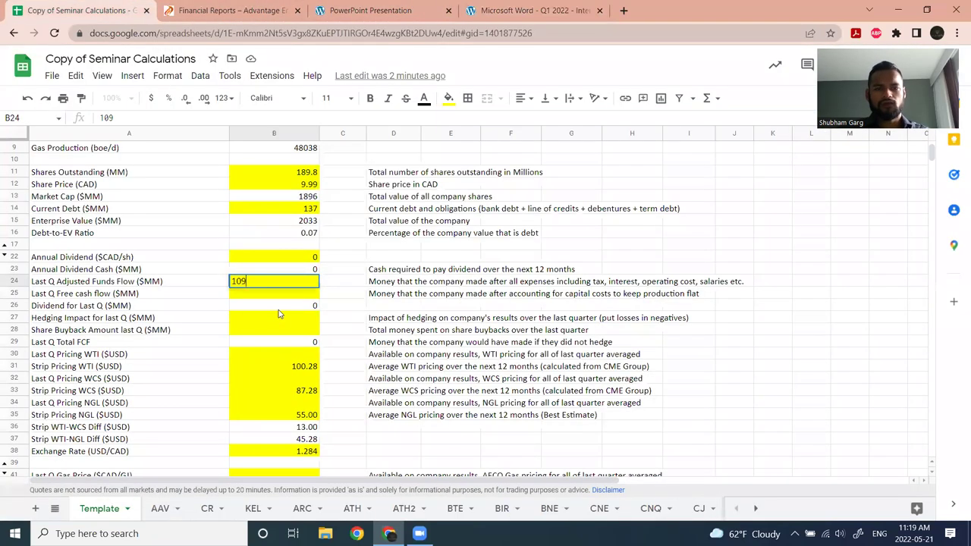
left_click(284, 297)
type("23")
left_click(388, 280)
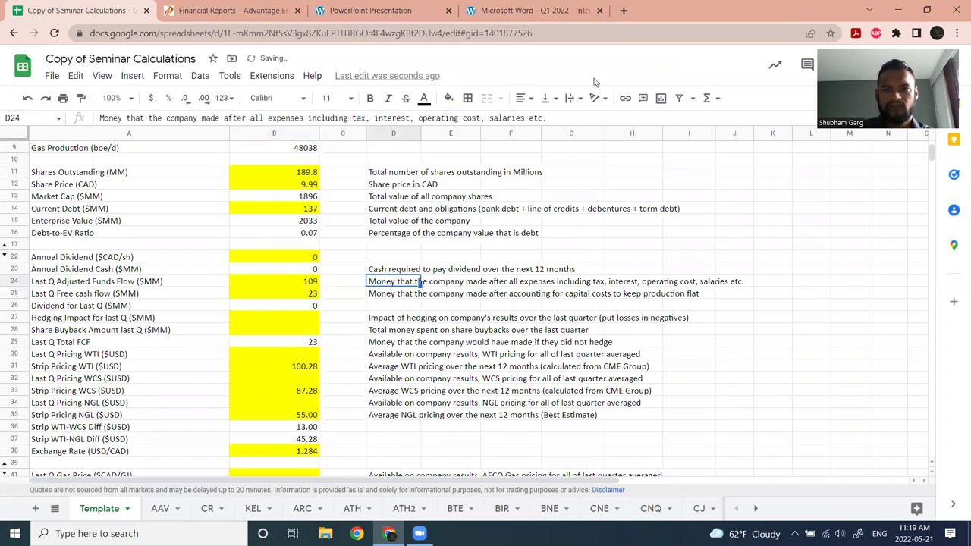
- Examine the Q1 report's financial highlights, realized prices and operating netback figures, then return to the Template sheet
left_click(557, 8)
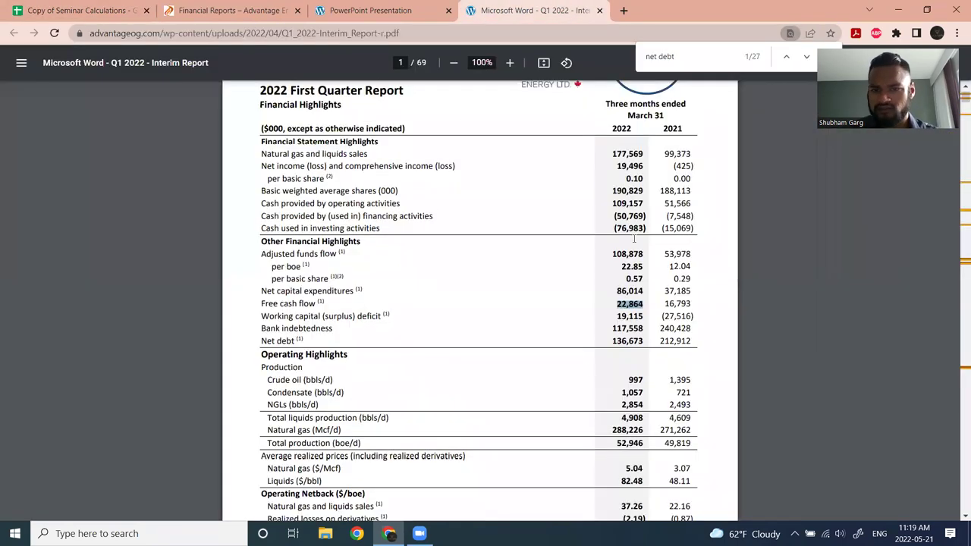
scroll(608, 344, "up", 1)
scroll(577, 337, "up", 1)
scroll(456, 326, "down", 3)
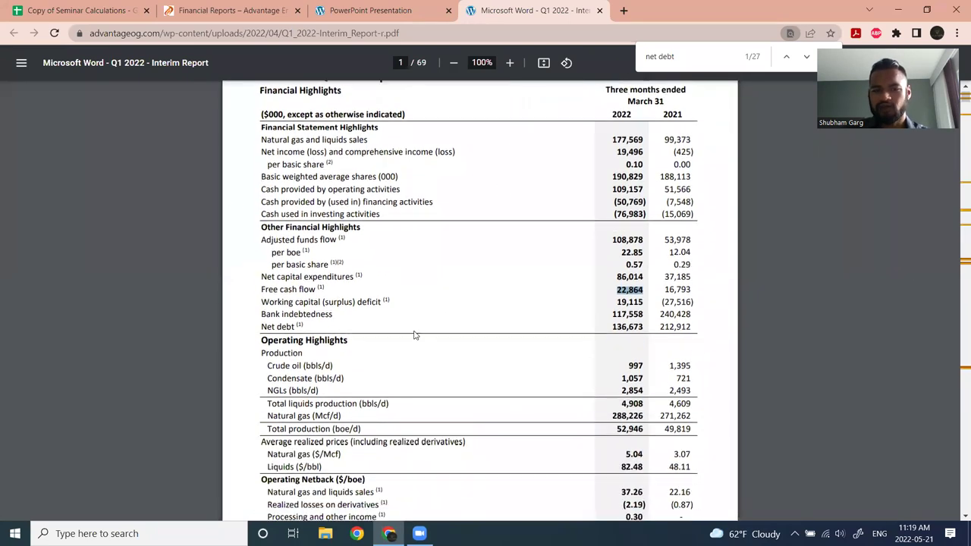
scroll(441, 316, "down", 6)
scroll(276, 298, "up", 3)
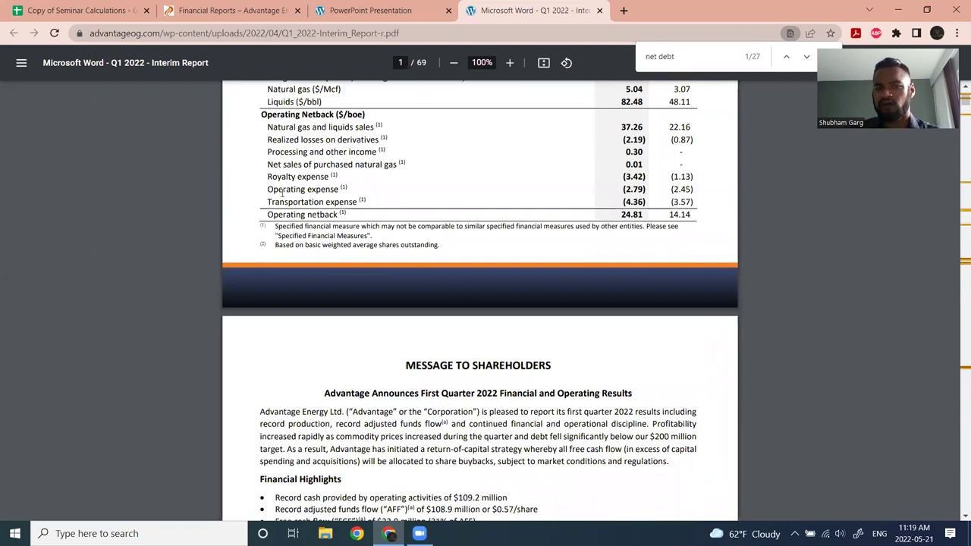
scroll(494, 254, "up", 2)
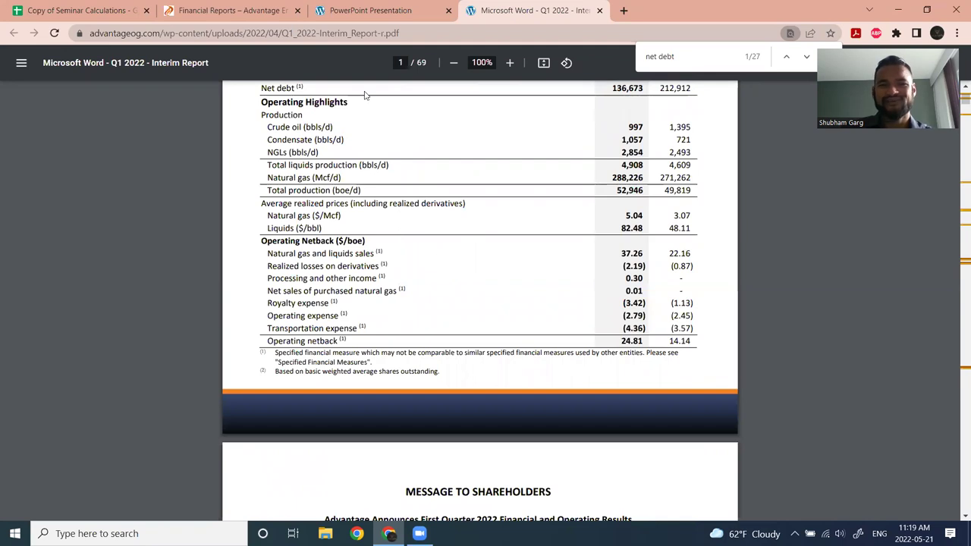
left_click(359, 8)
left_click(231, 10)
left_click(83, 10)
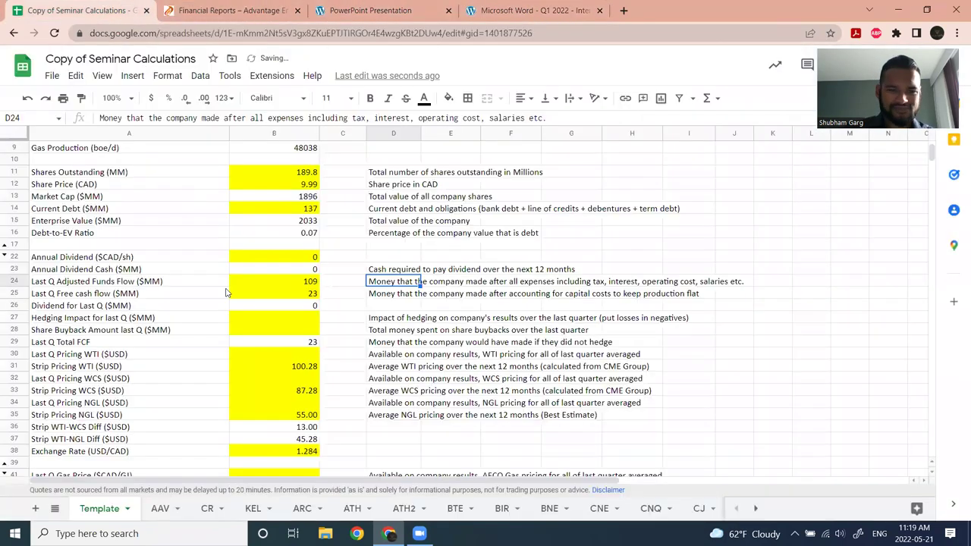
- Check the Last Q Adjusted Funds Flow and Last Q Free cash flow entries against the dividend and hedging rows
left_click(296, 308)
left_click(297, 316)
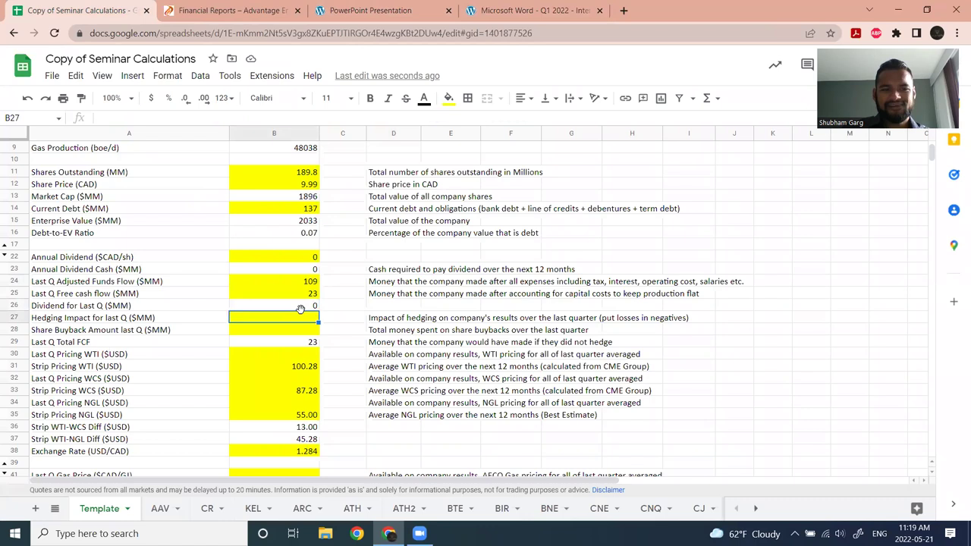
left_click(309, 282)
left_click(309, 298)
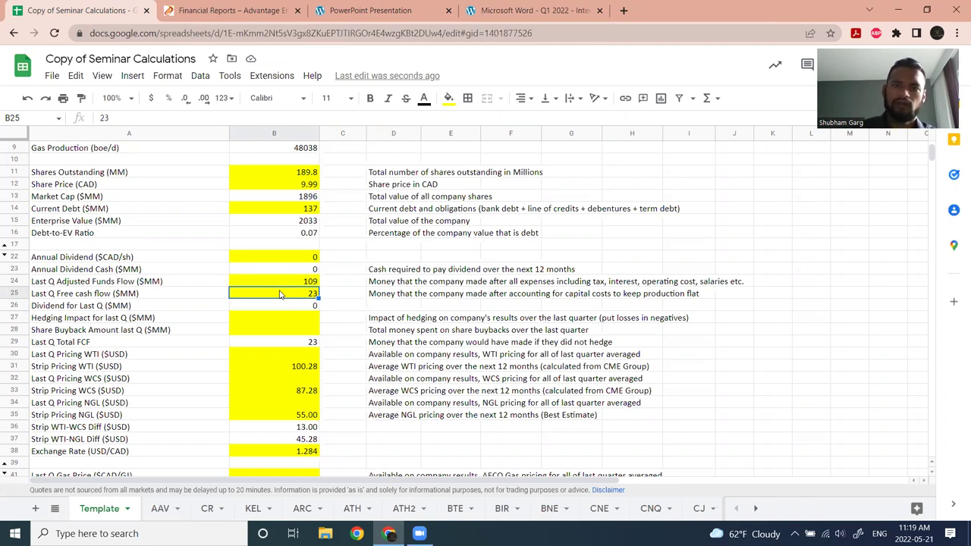
- Select the Hedging Impact cell B27, then search the Q1 report for "realized" to locate the realized gains (losses) on derivatives table
left_click(309, 321)
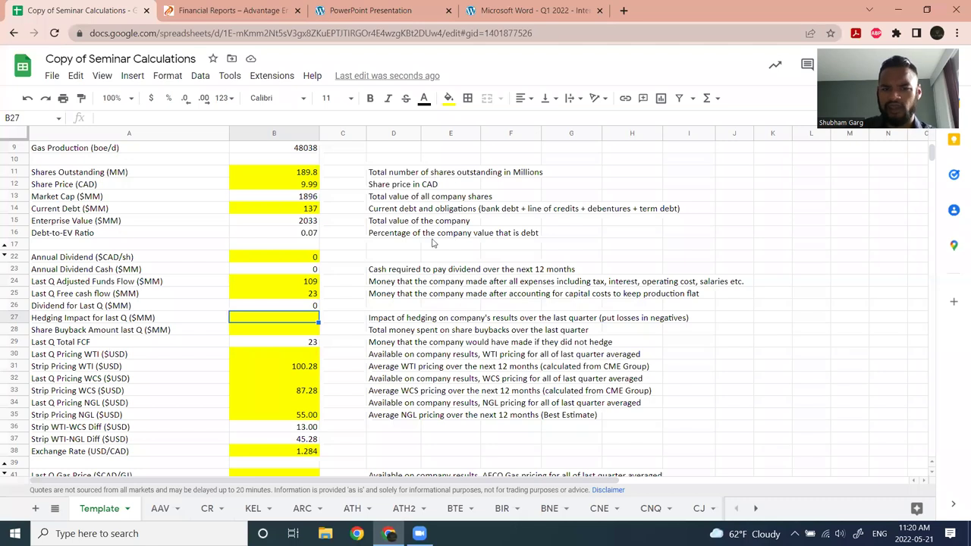
left_click(514, 6)
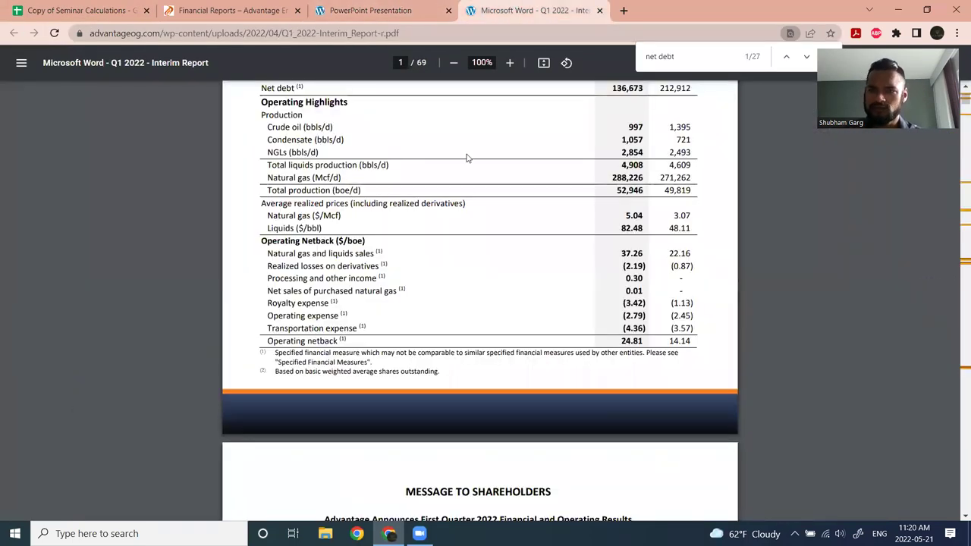
key("ctrl+f")
type("realized")
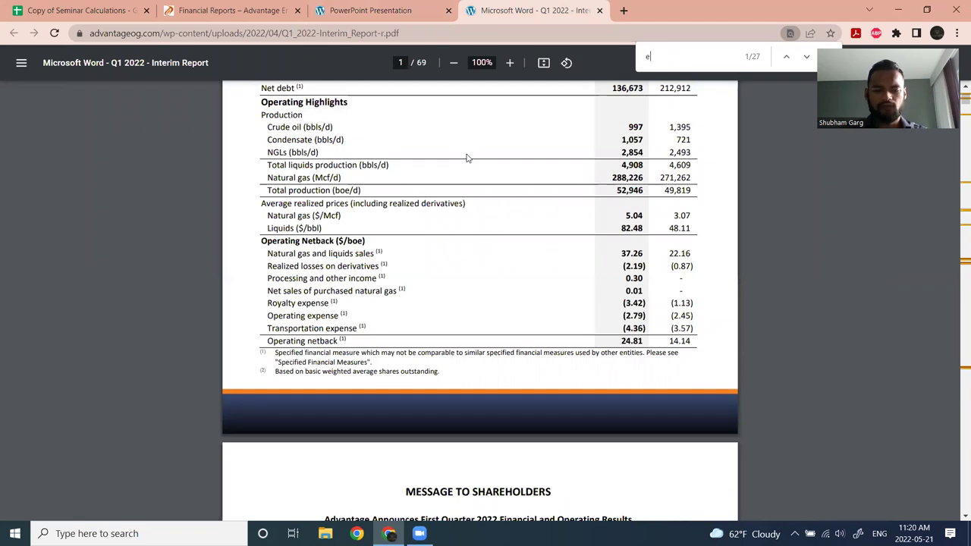
key("Return")
key("Return")
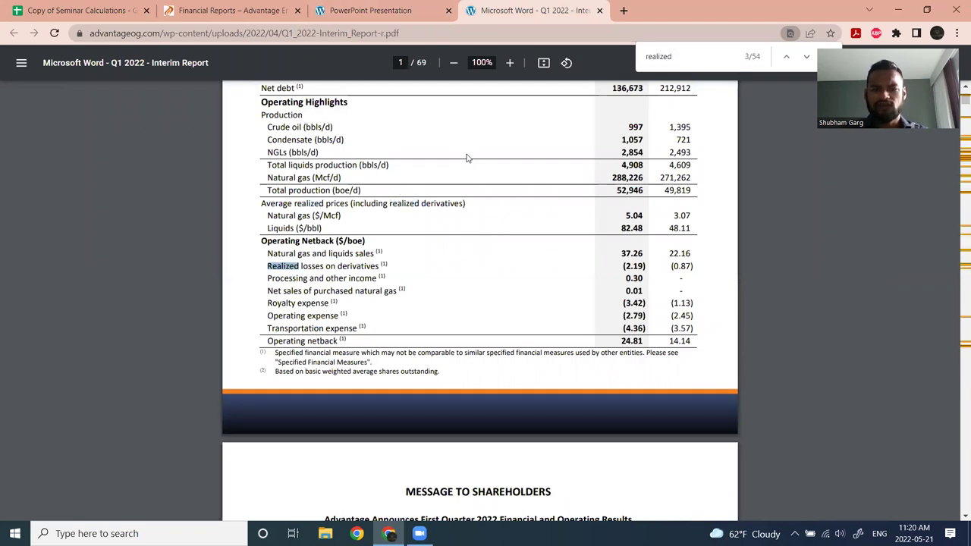
key("Return")
key("Return")
key("Return")
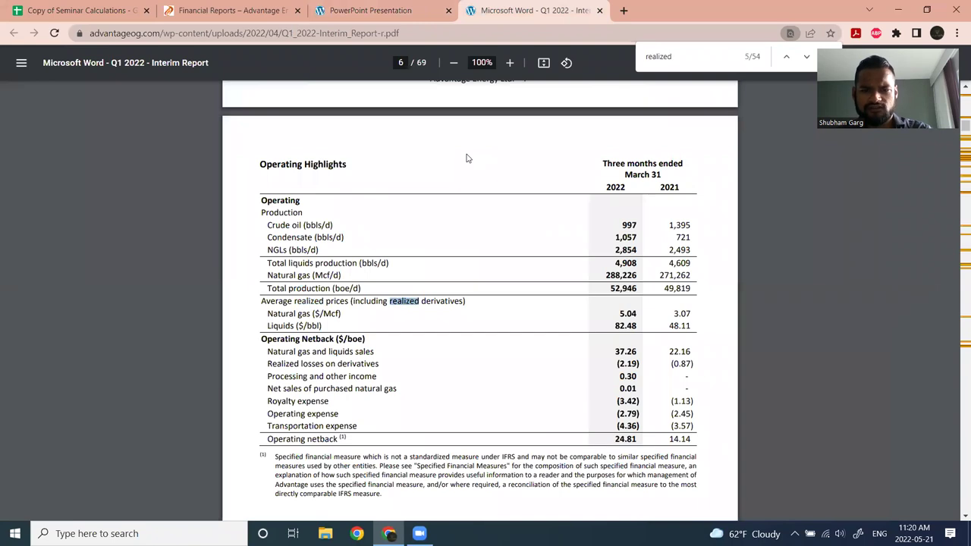
key("Return")
key("Return")
key("Return")
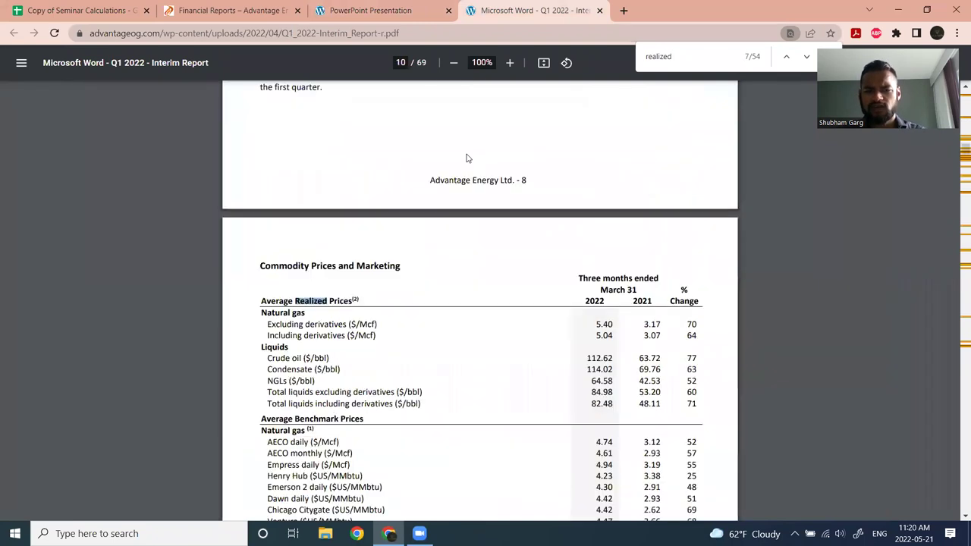
key("Return")
key("Return")
key("Return")
key("Return")
key("Return")
key("Return")
key("Return")
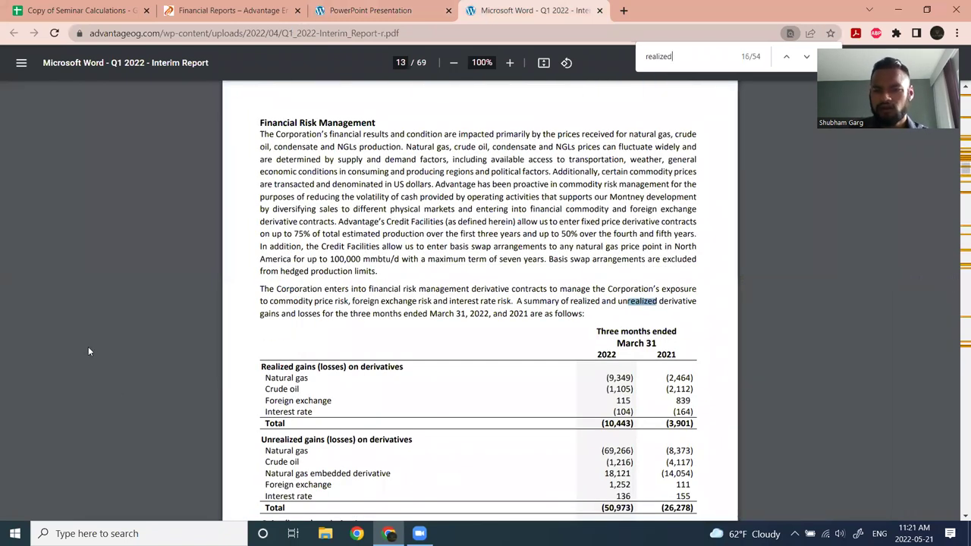
- Read the Q1 2022 total of realized losses on derivatives and enter -10.5 as Hedging Impact for last Q ($MM) in B27
scroll(235, 336, "down", 2)
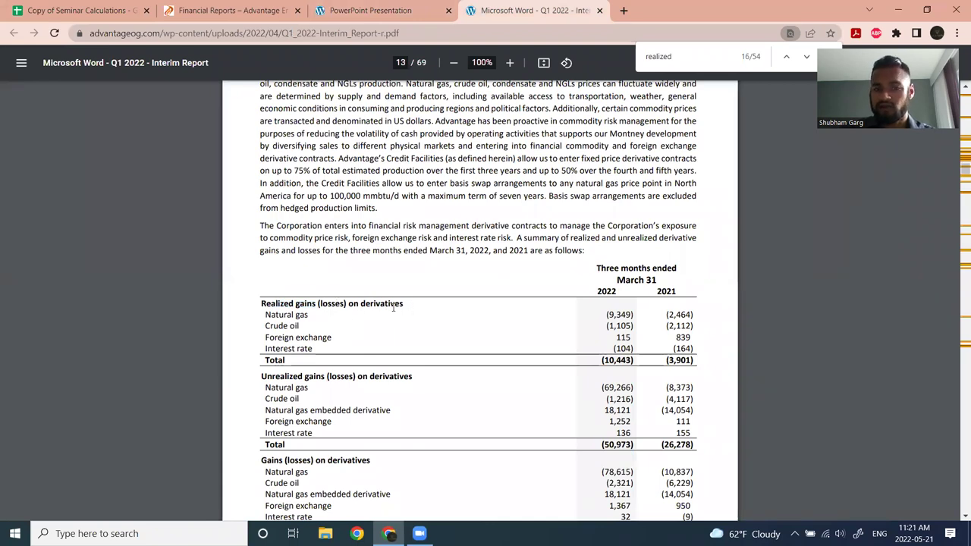
left_click_drag(600, 360, 645, 359)
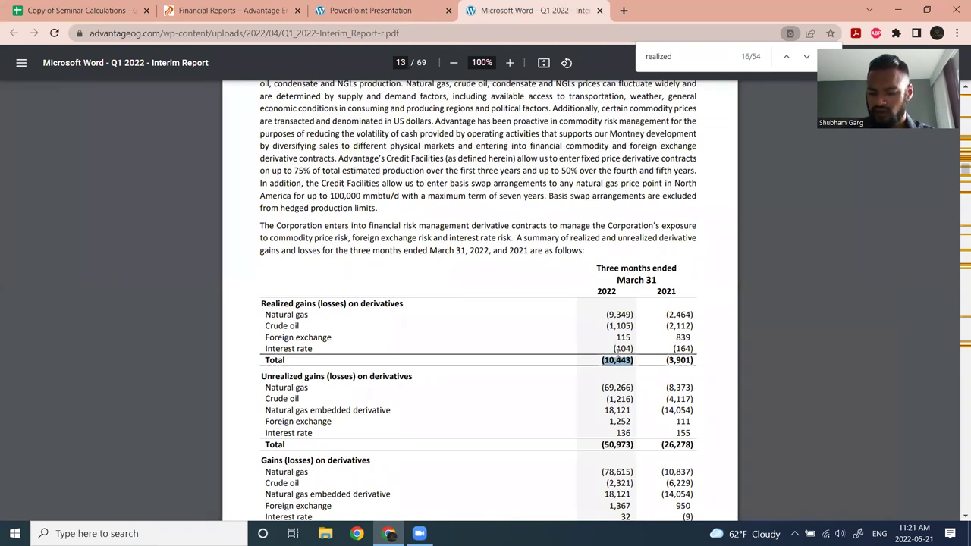
left_click_drag(620, 269, 666, 267)
left_click(630, 285)
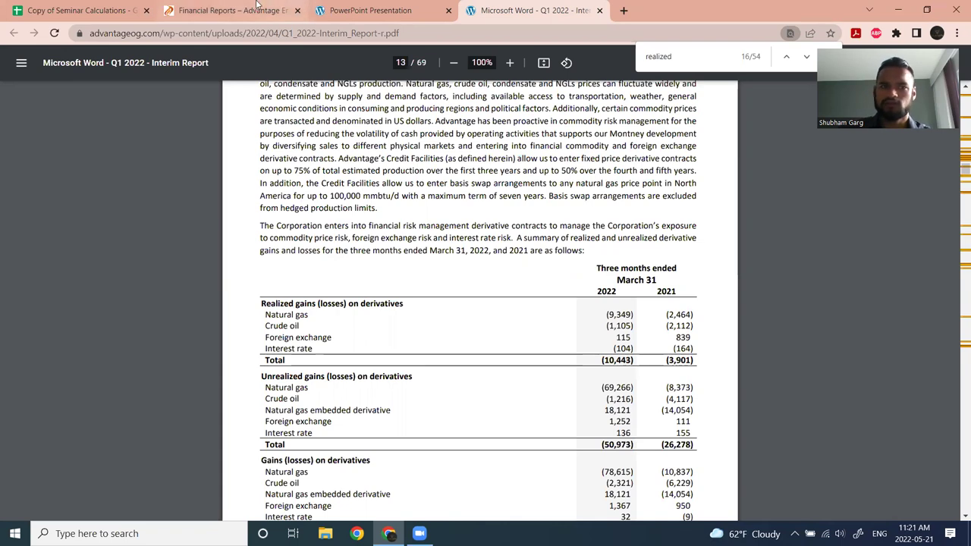
left_click(111, 10)
type("-10.5")
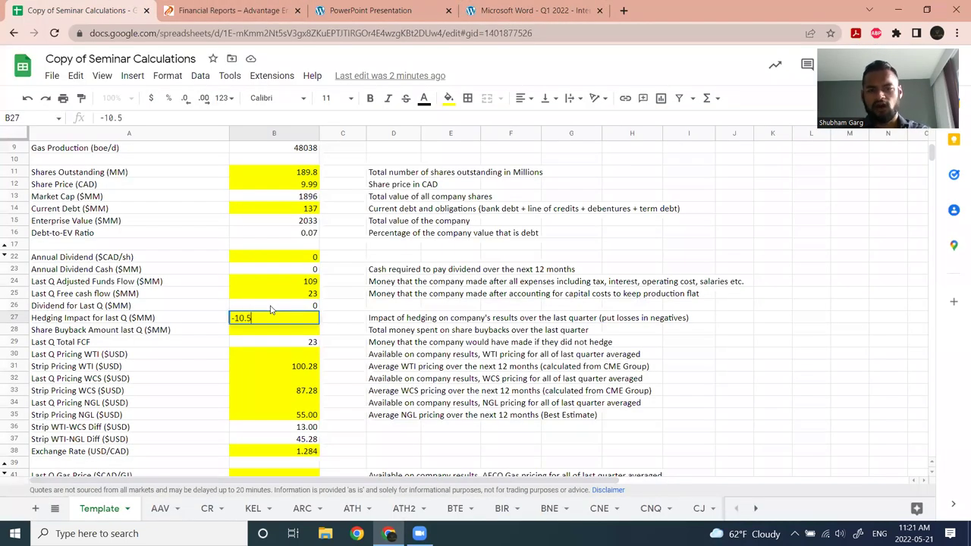
key("Return")
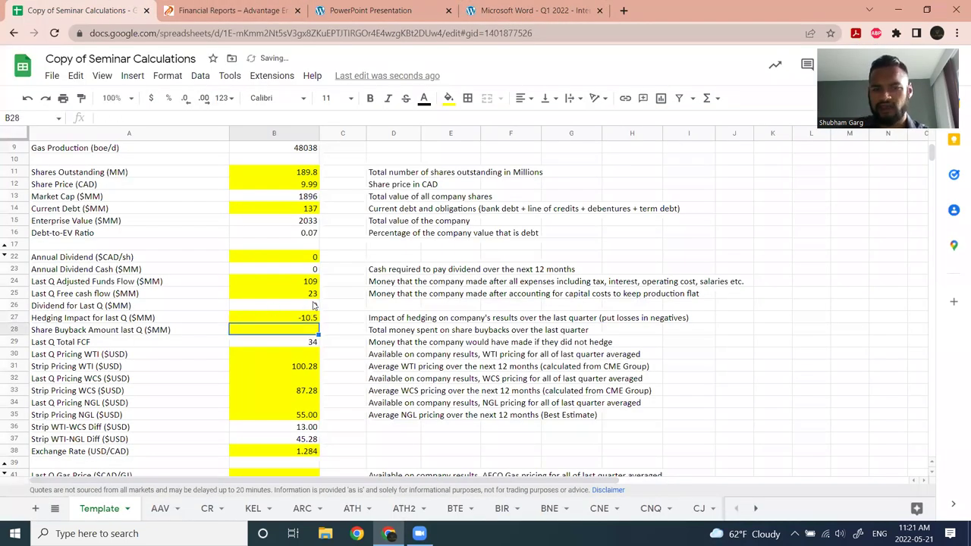
- Review the hedging impact note, the Last Q Total FCF row, and the pricing inputs and free cash flow rows below
left_click(391, 321)
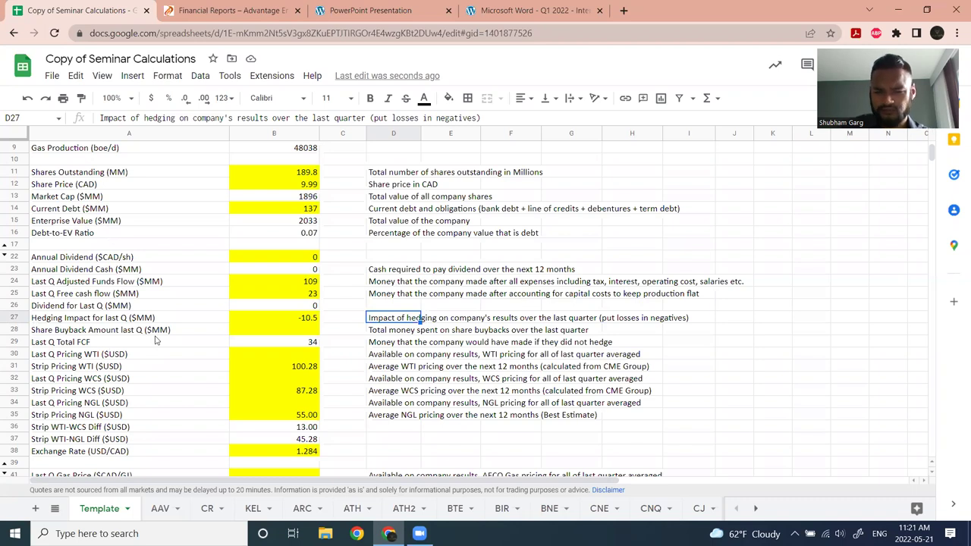
left_click(469, 318)
left_click(633, 322)
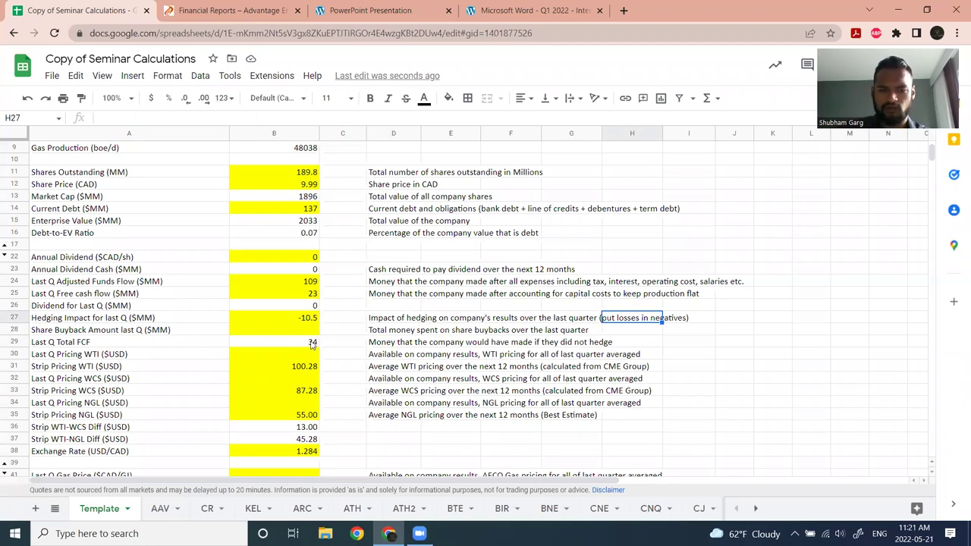
left_click(329, 343)
scroll(394, 289, "down", 2)
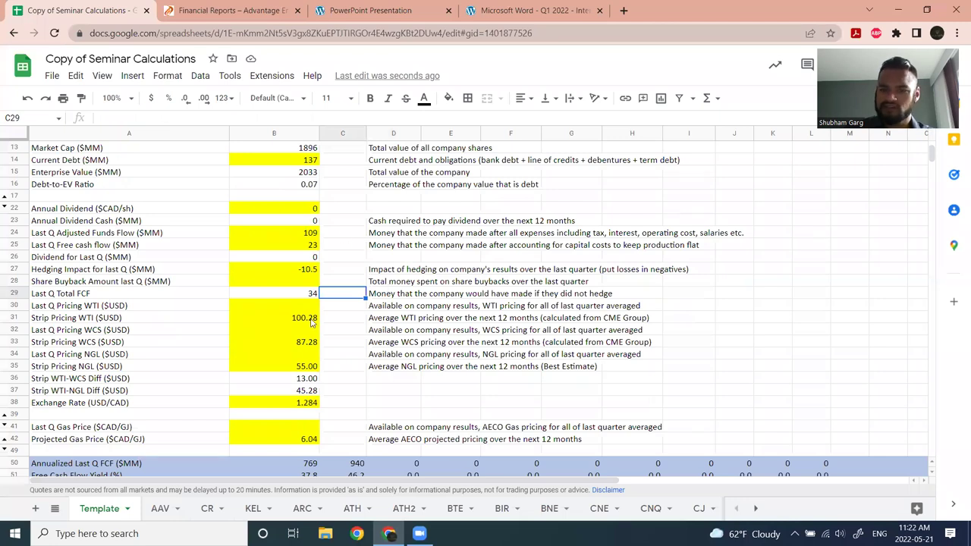
scroll(375, 322, "down", 4)
scroll(346, 379, "down", 2)
scroll(351, 387, "up", 4)
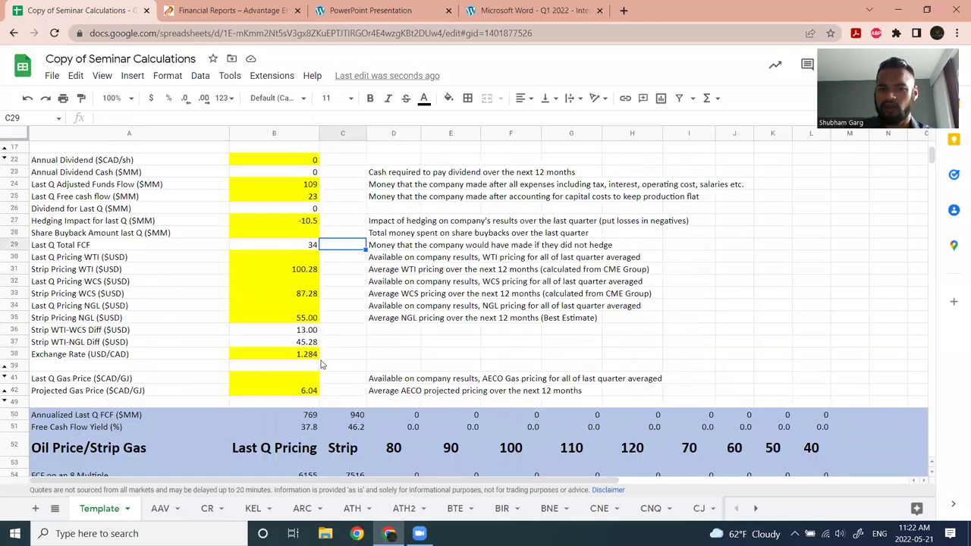
scroll(332, 280, "up", 3)
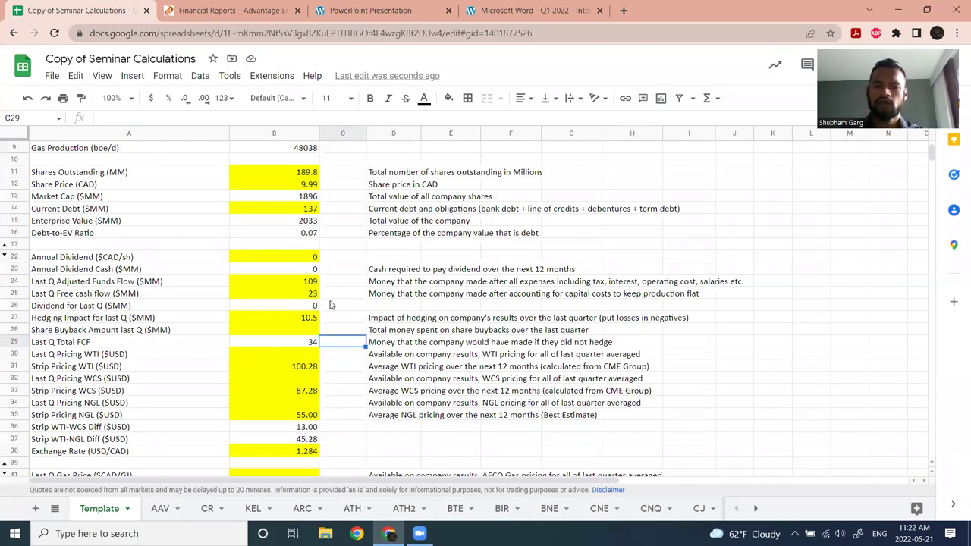
scroll(339, 269, "down", 2)
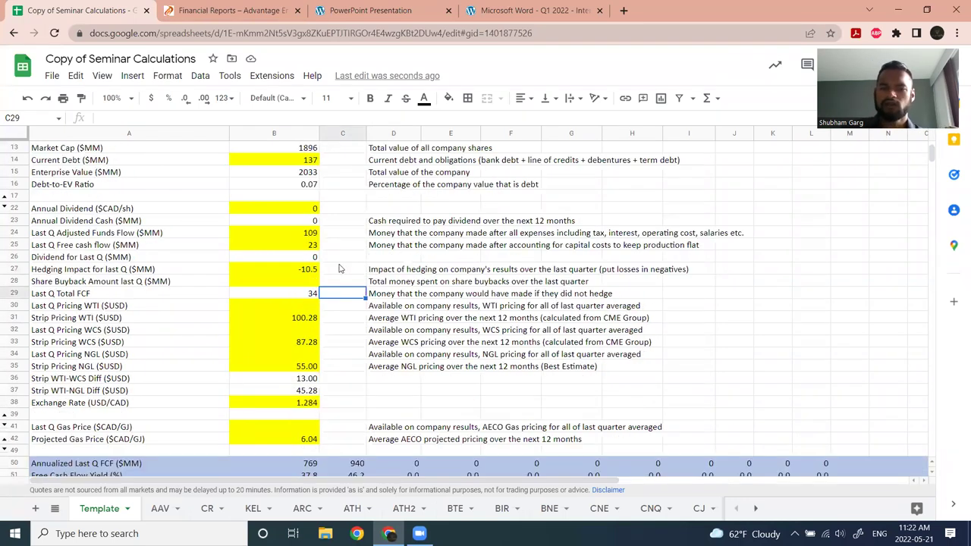
- Select the Last Q Pricing WTI cell B30, and search the Q1 2022 interim report for "benchmark" to locate the Average Benchmark Prices table
left_click(312, 306)
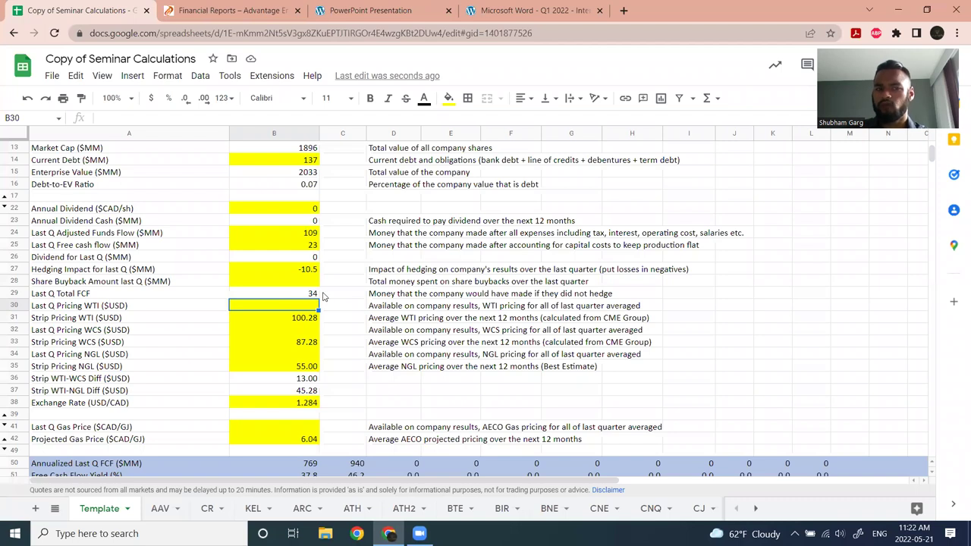
left_click(56, 308)
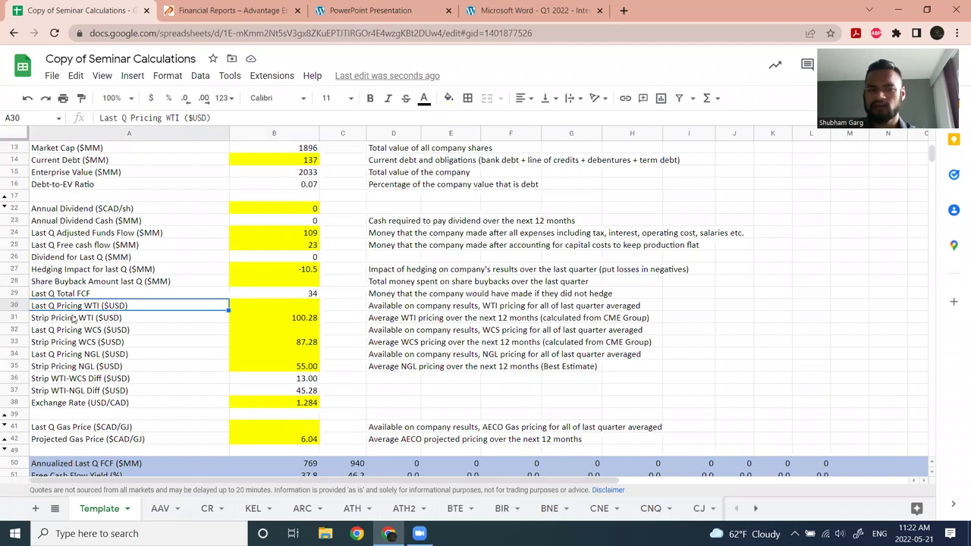
left_click(261, 8)
left_click(380, 10)
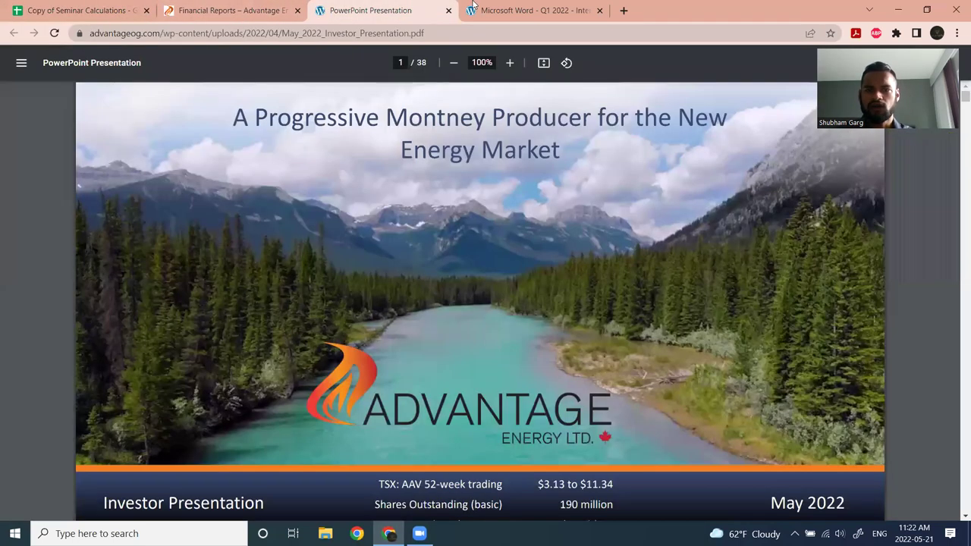
left_click(478, 6)
type("bec")
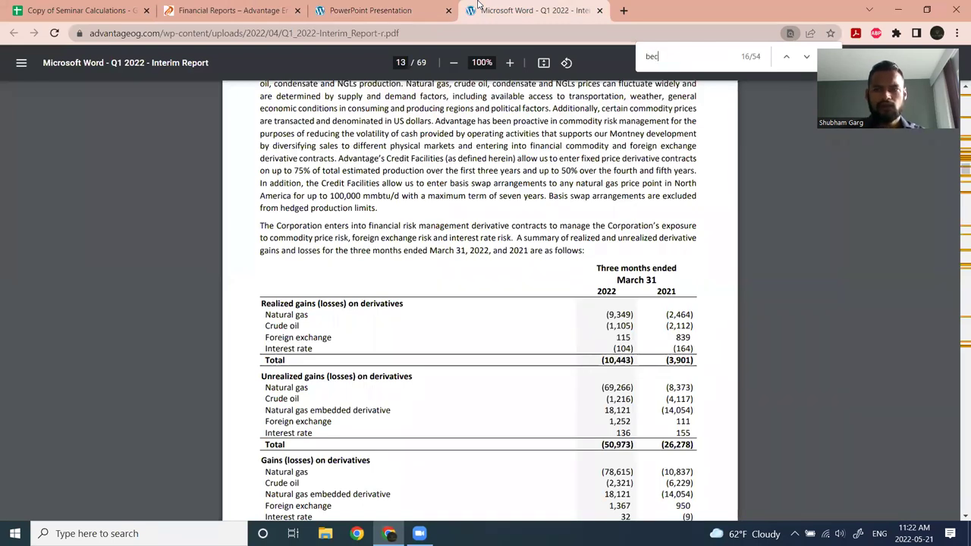
key("BackSpace")
type("nchmark")
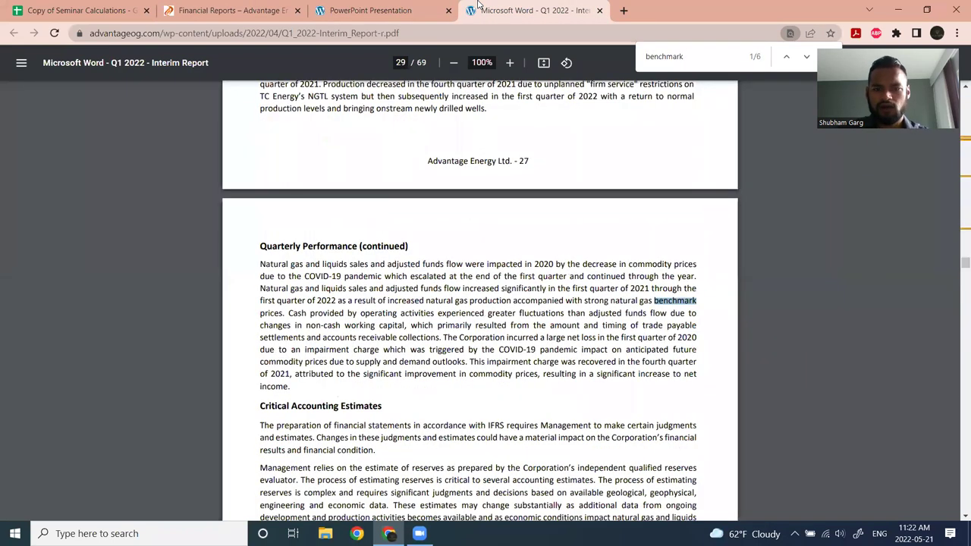
key("Return")
key("Return")
key("Return")
key("Return")
key("Return")
key("Return")
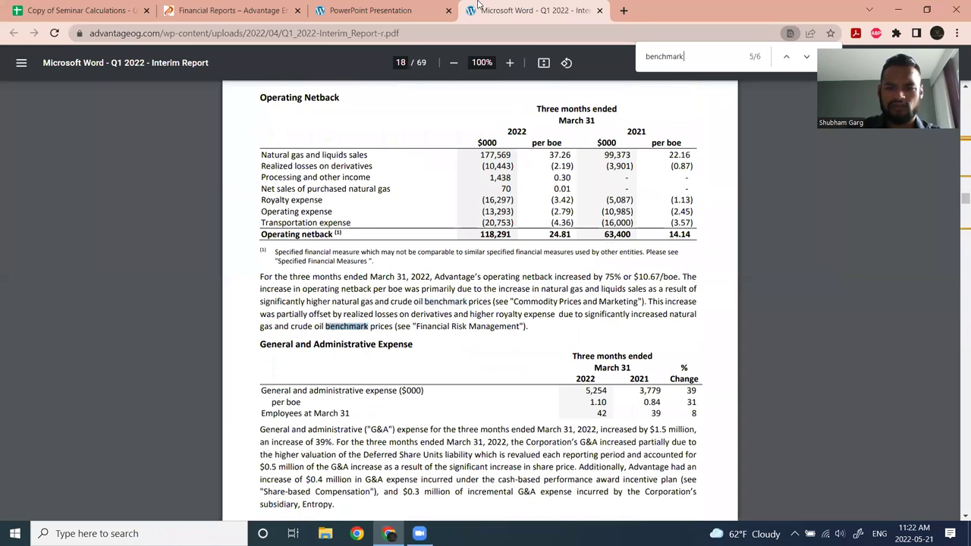
key("Return")
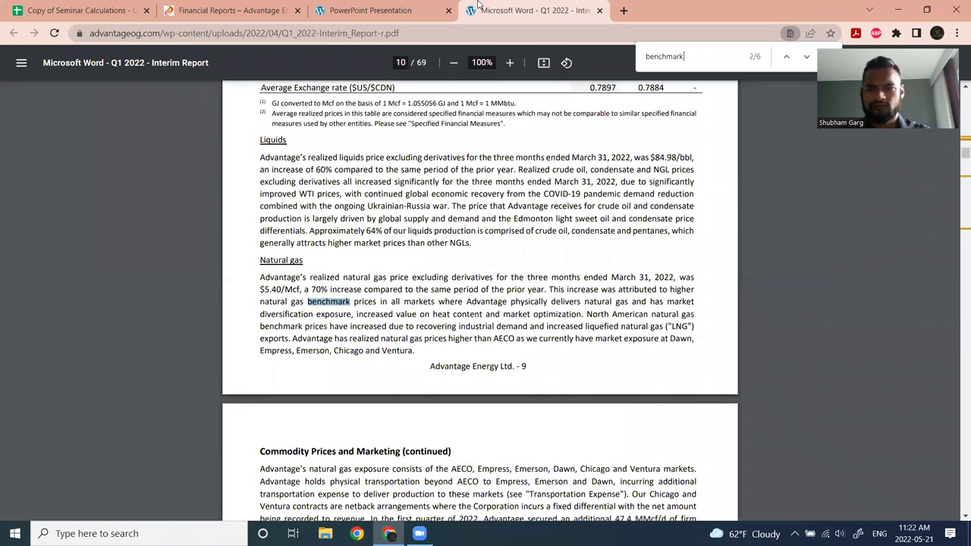
left_click(788, 62)
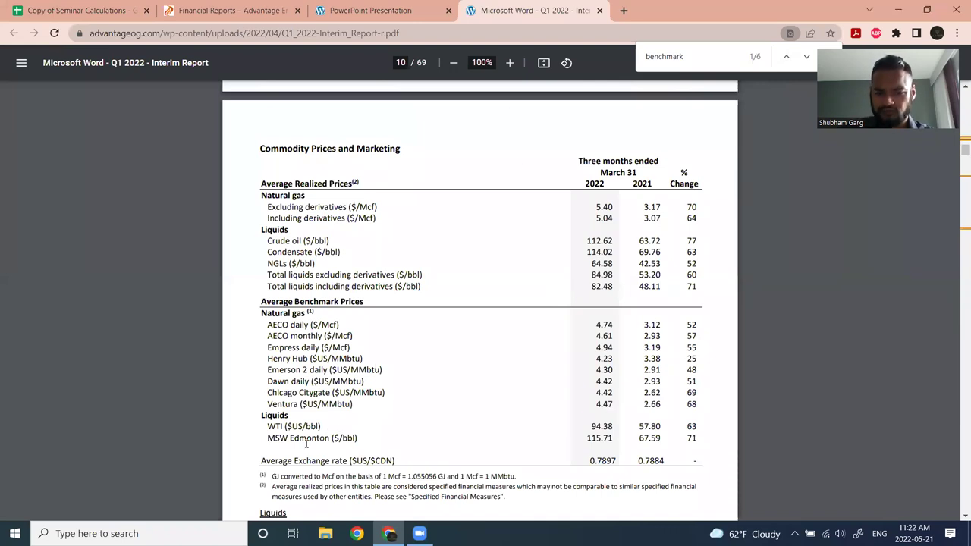
- Read the Q1 2022 WTI benchmark price in the report and enter 94.38 as Last Q Pricing WTI ($USD) in B30
left_click_drag(267, 427, 292, 428)
left_click_drag(588, 426, 613, 426)
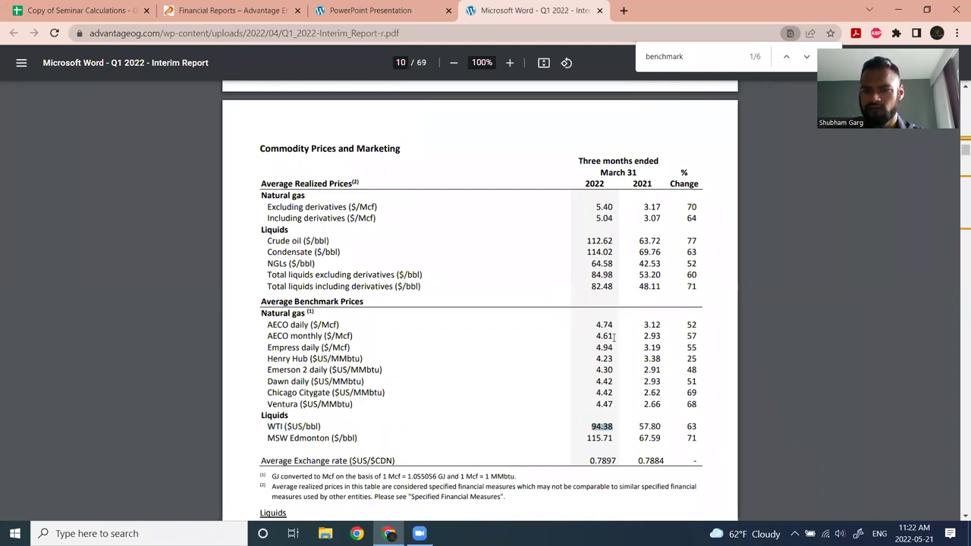
left_click(371, 10)
left_click_drag(154, 4, 425, 10)
left_click(315, 302)
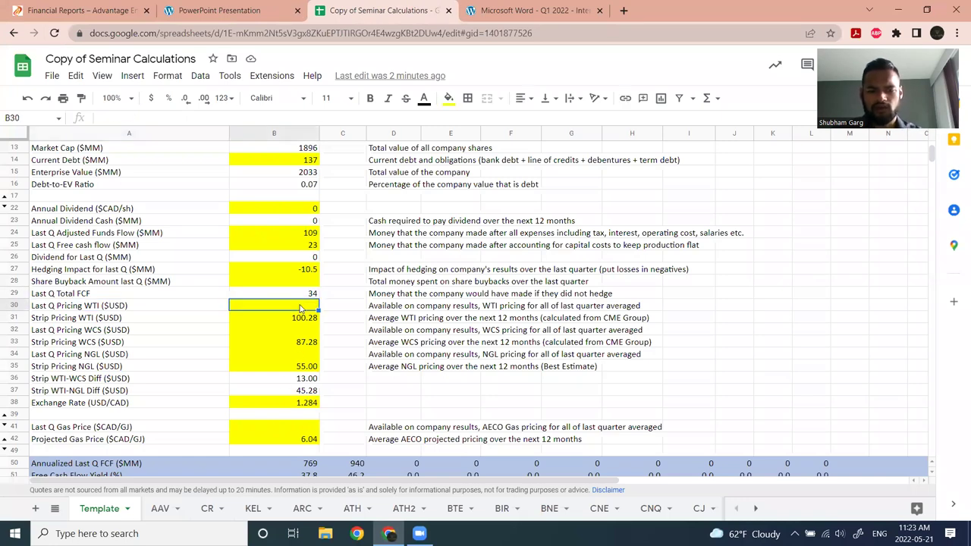
type("94.38")
key("Return")
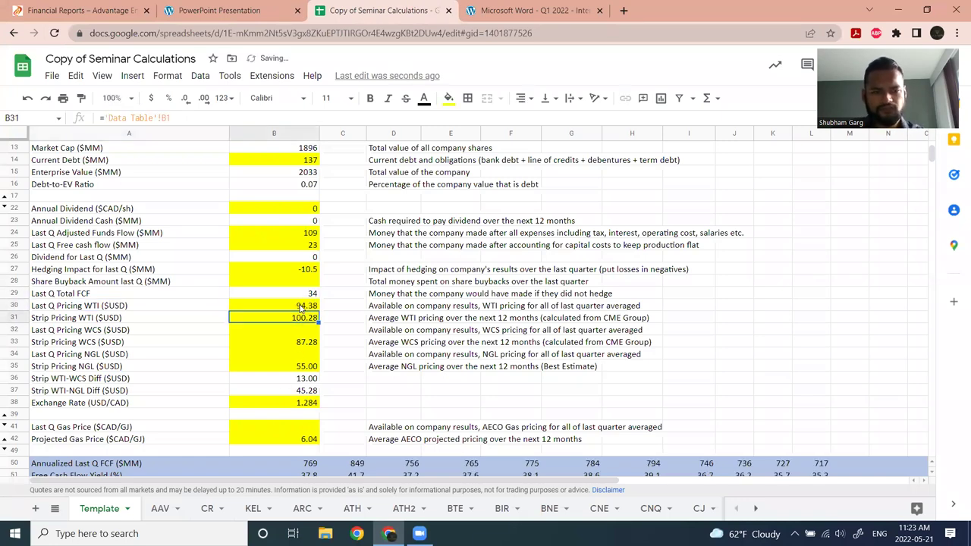
- Read the realized NGLs price in the report and enter =64.58/B38 as Last Q Pricing NGL in B34, converting it to USD
key("Down")
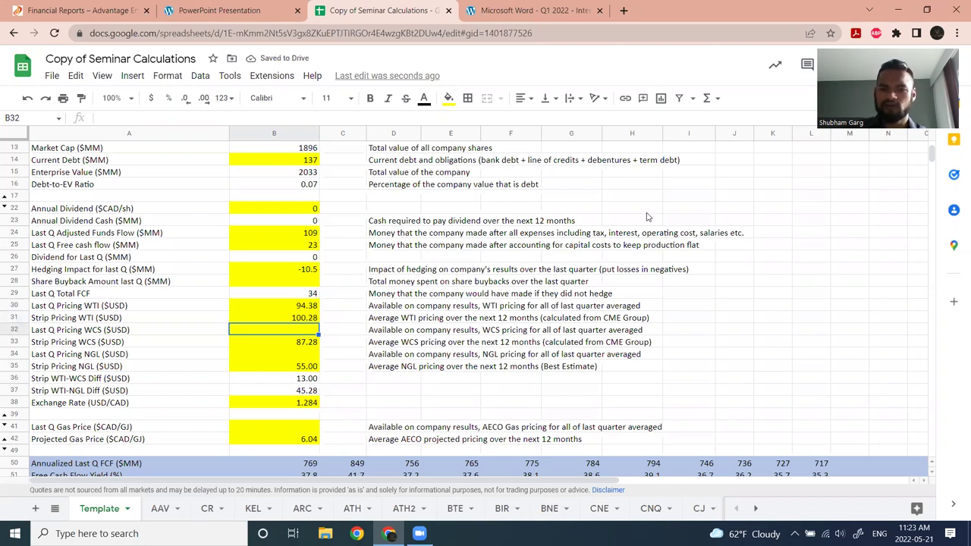
left_click(275, 353)
left_click(473, 10)
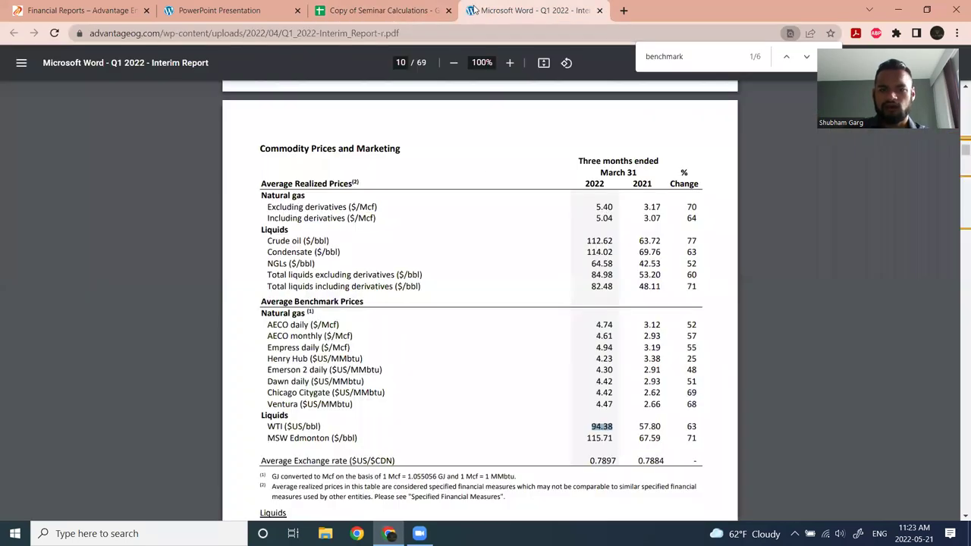
left_click(402, 408)
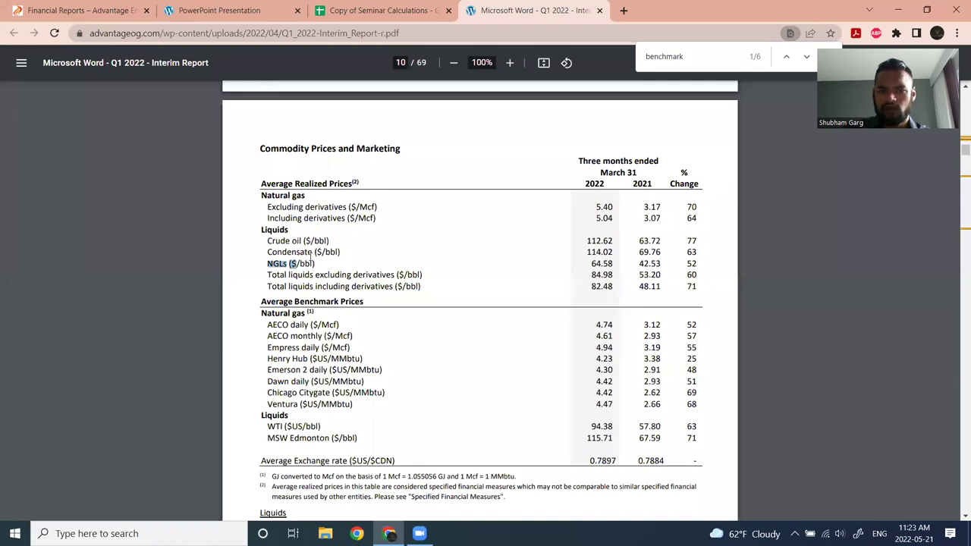
left_click_drag(542, 266, 625, 263)
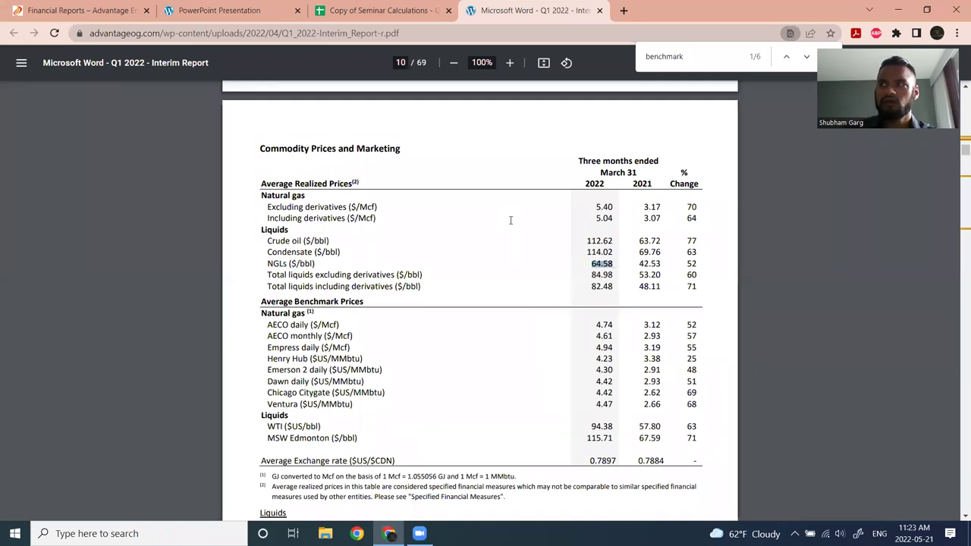
left_click(372, 10)
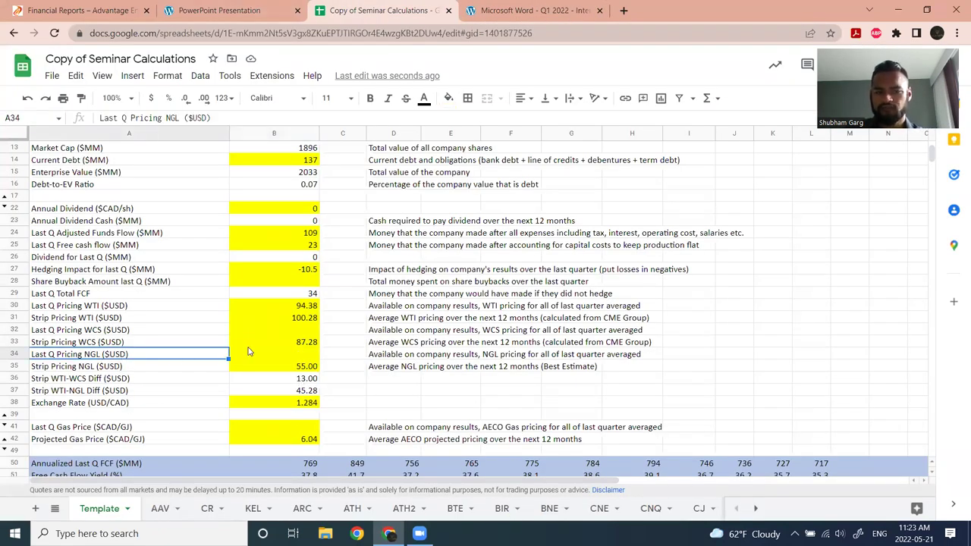
type("=64")
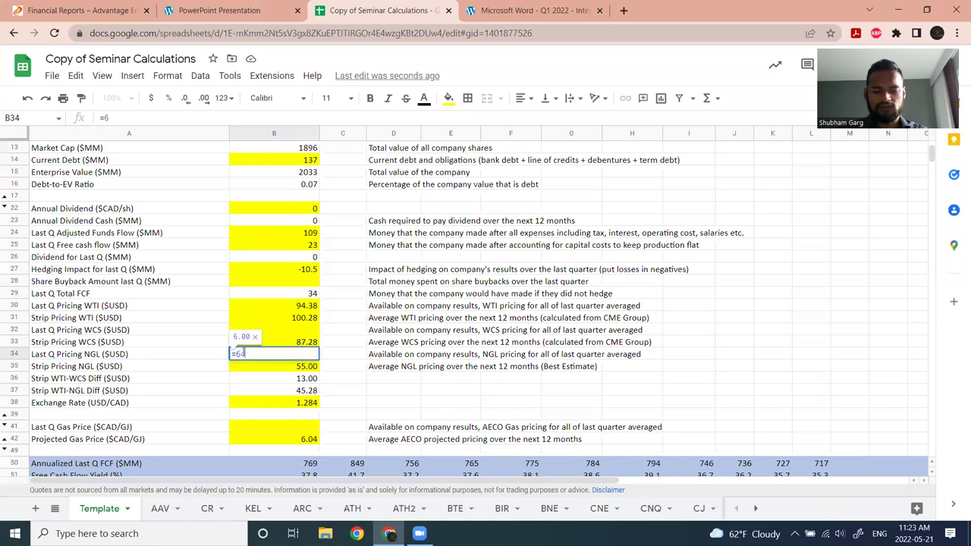
type(".58/")
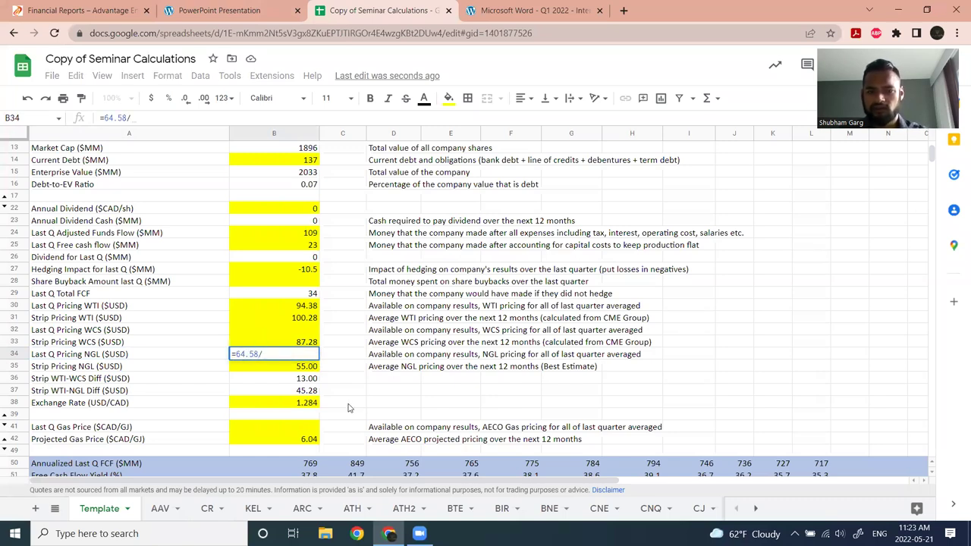
left_click(307, 402)
key("Return")
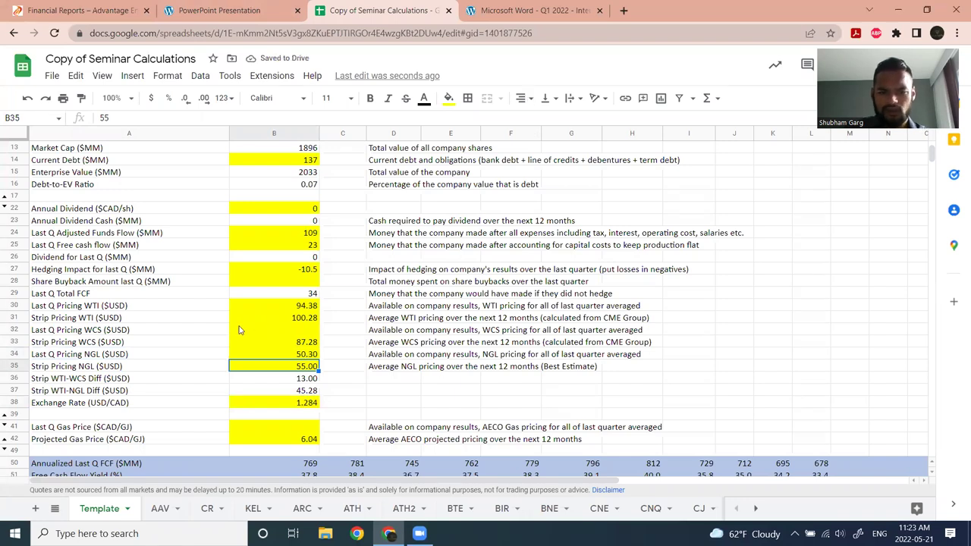
- Read the AECO daily benchmark price in the report and enter 4.74 as Last Q Gas Price in B41
left_click(501, 10)
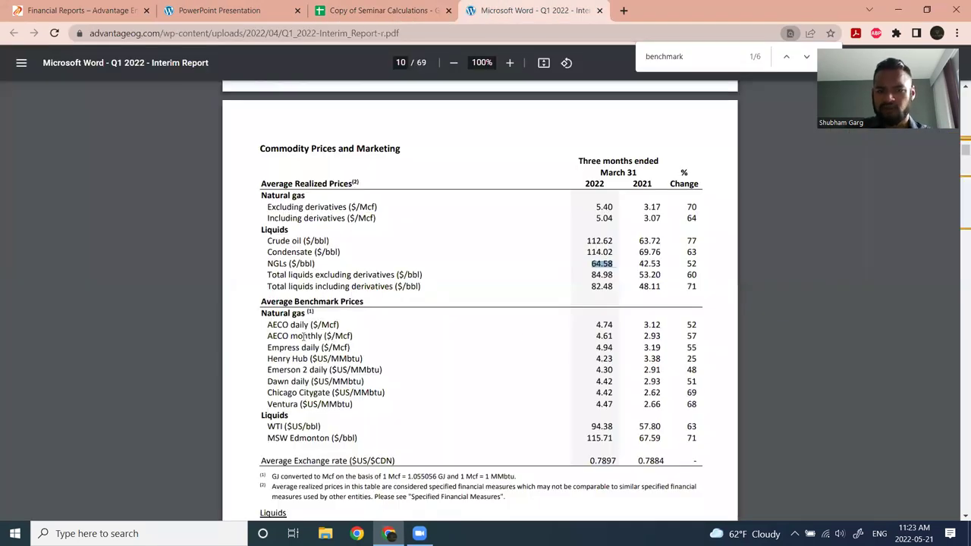
left_click_drag(267, 324, 302, 325)
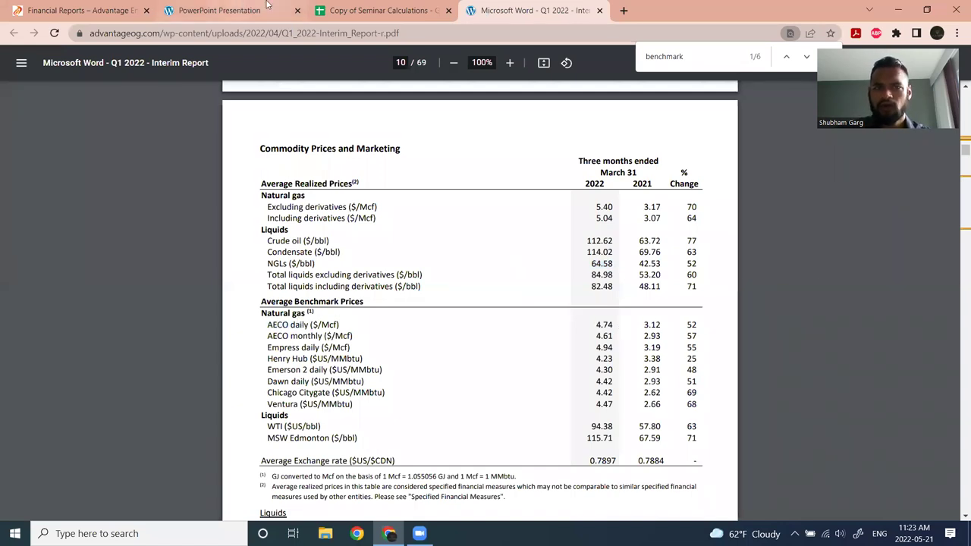
left_click(384, 11)
left_click(300, 415)
left_click(296, 425)
type("4.74")
key("Return")
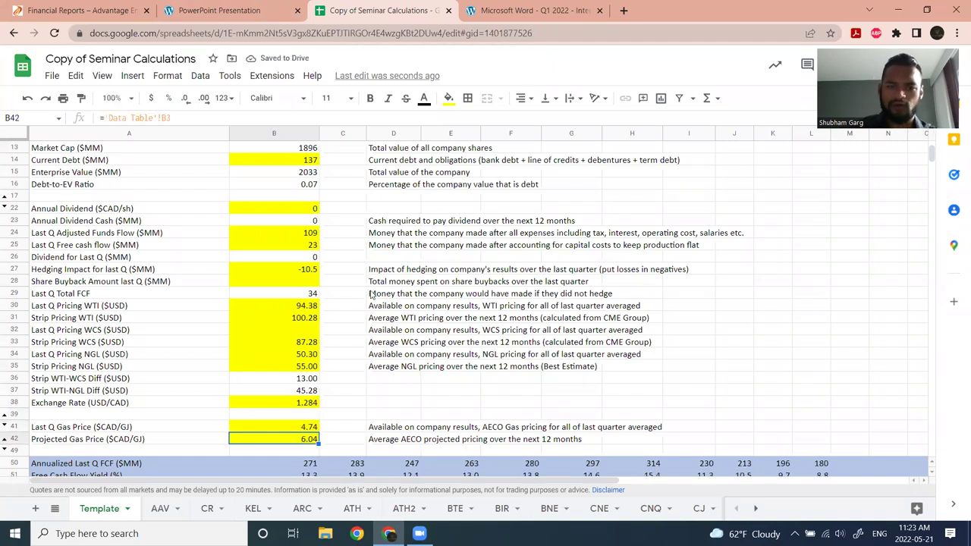
- Compare the Strip Pricing WTI entry with the Last Q Pricing WCS and WTI cells
left_click(309, 322)
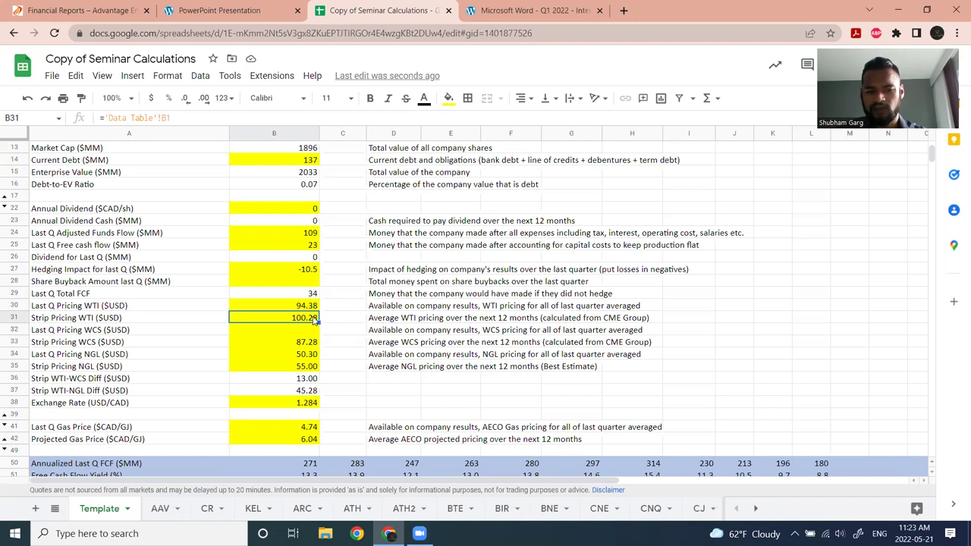
key("Down")
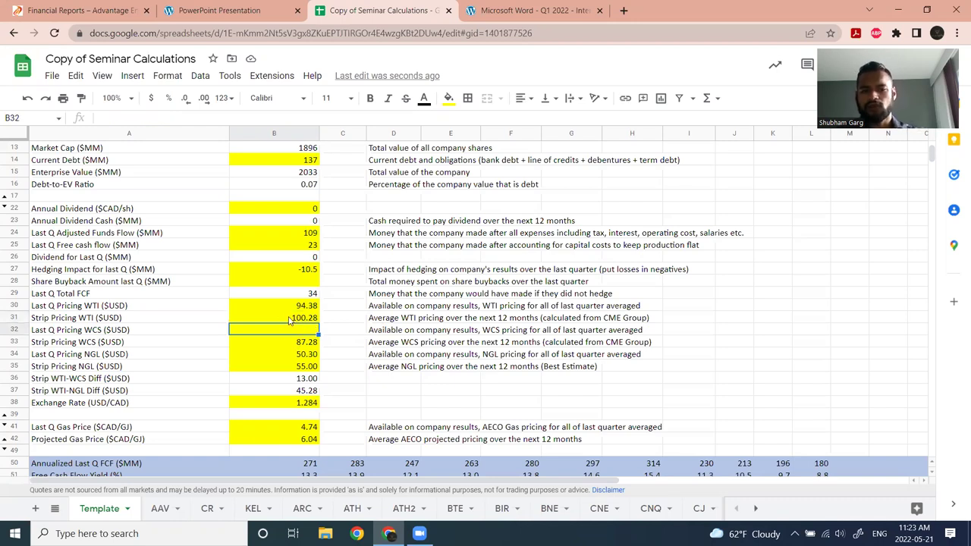
key("Up")
key("Up")
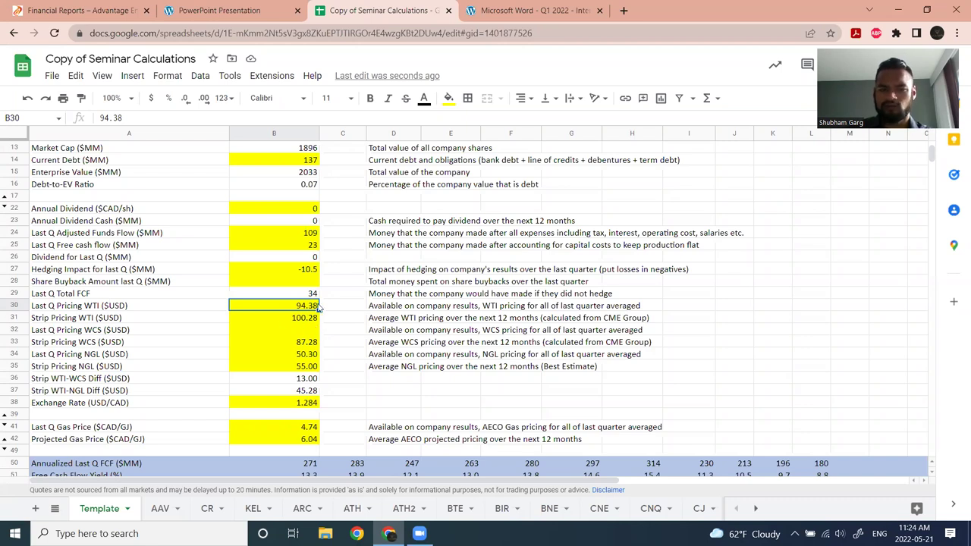
- Try a Strip Pricing WTI of 50 in B31 and undo the change
left_click(305, 322)
type("50")
key("Return")
key("ctrl+z")
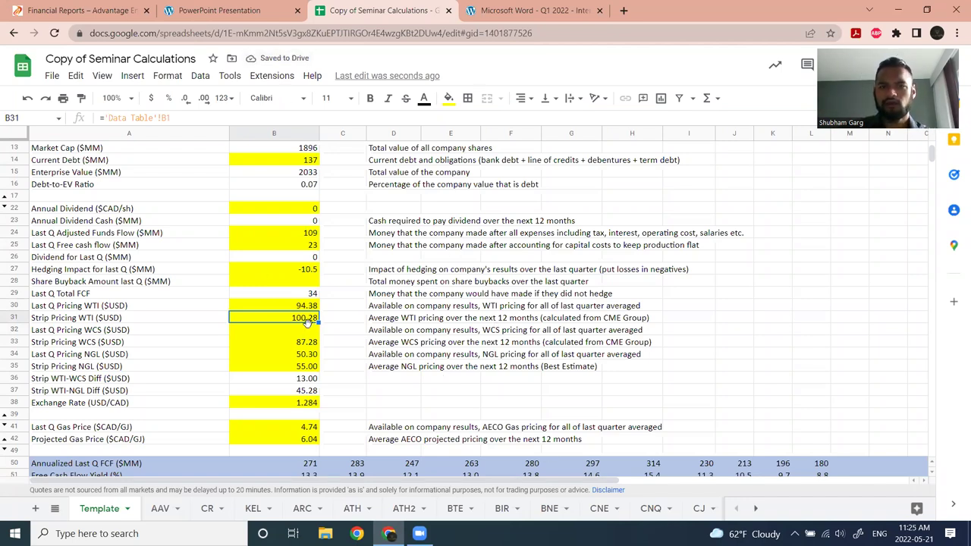
scroll(325, 257, "up", 4)
scroll(326, 258, "down", 4)
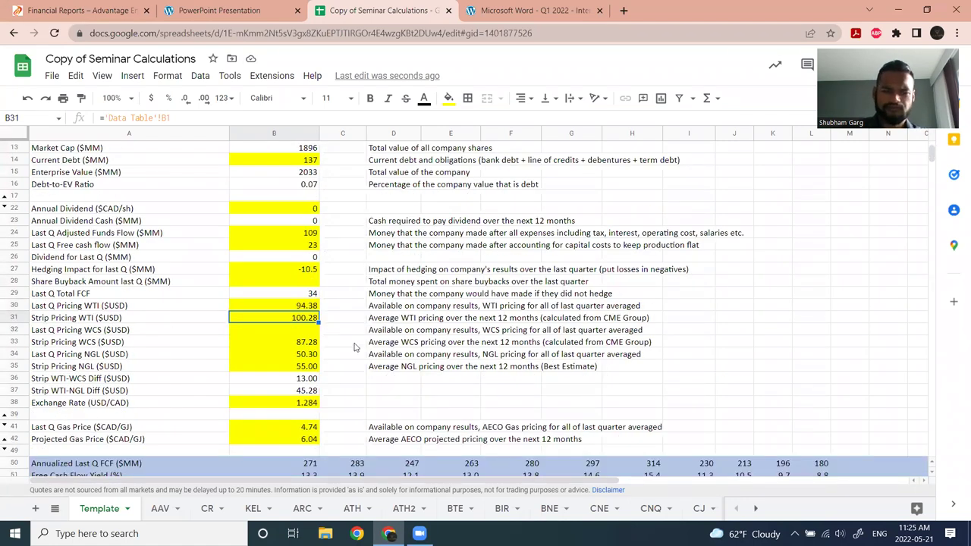
- Look up the 12-month strip prices for crude oil and natural gas on the RBC Richardson Barr site and close the page
left_click(307, 343)
left_click(301, 322)
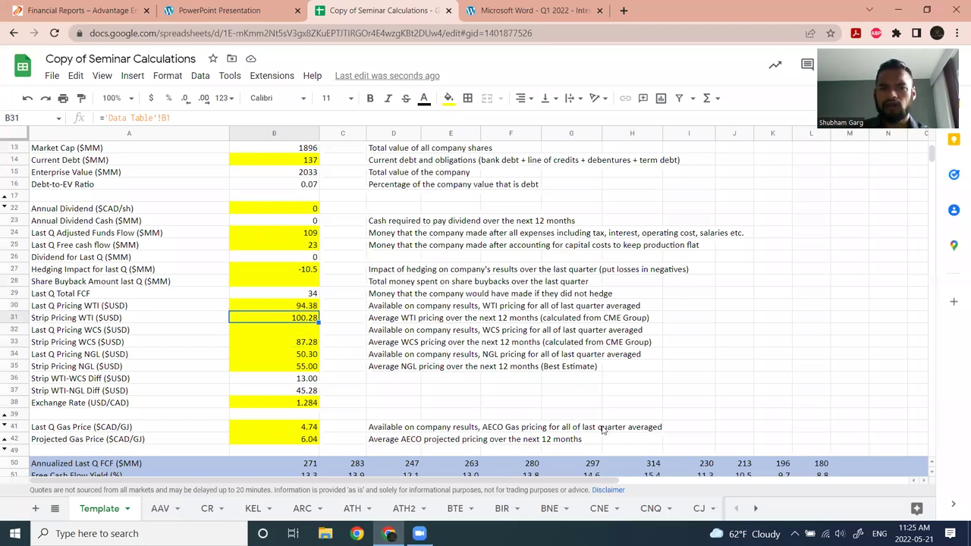
left_click(628, 11)
type("rbc")
key("Return")
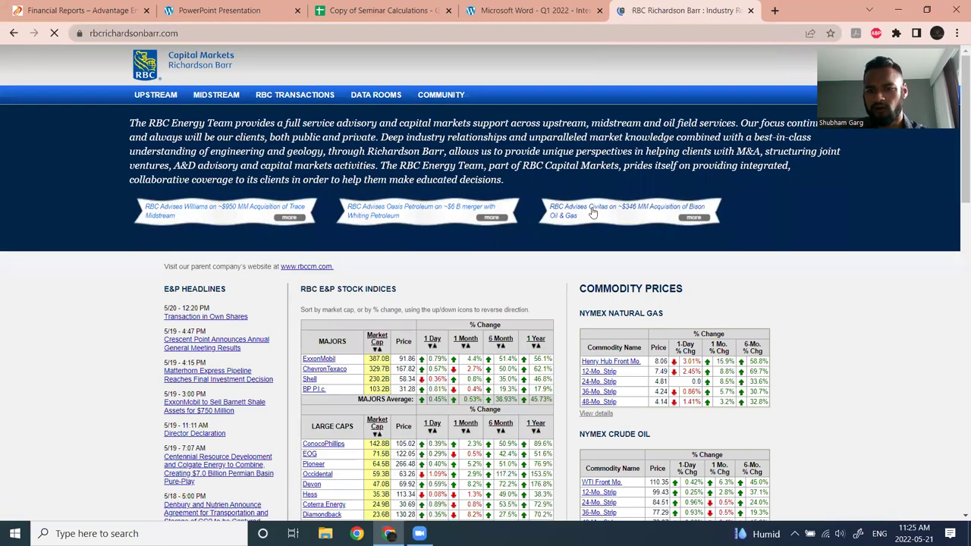
scroll(581, 273, "down", 3)
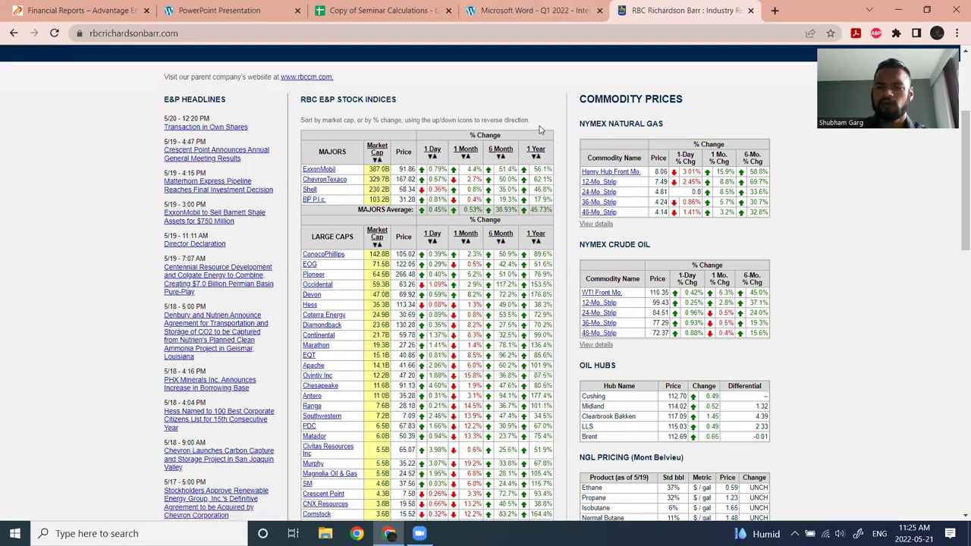
left_click(749, 11)
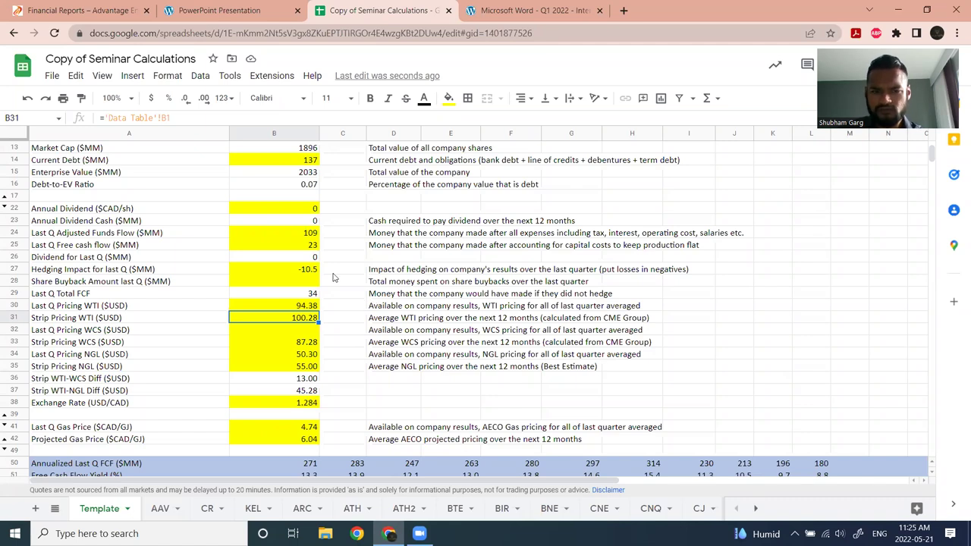
- Check the Strip Pricing NGL entry in B35 and look up the Mont Belvieu NGL pricing table on the RBC Richardson Barr site
left_click(360, 318)
scroll(328, 321, "down", 2)
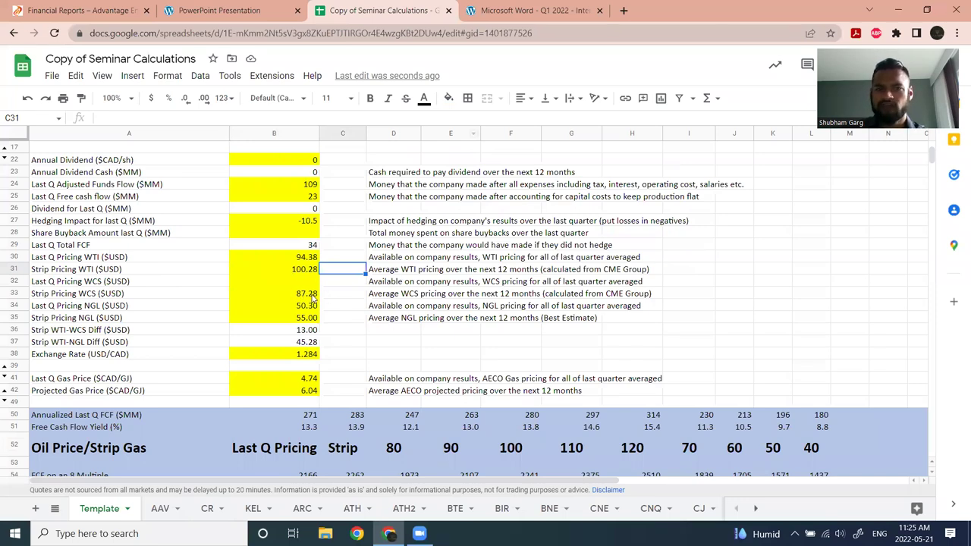
left_click(301, 319)
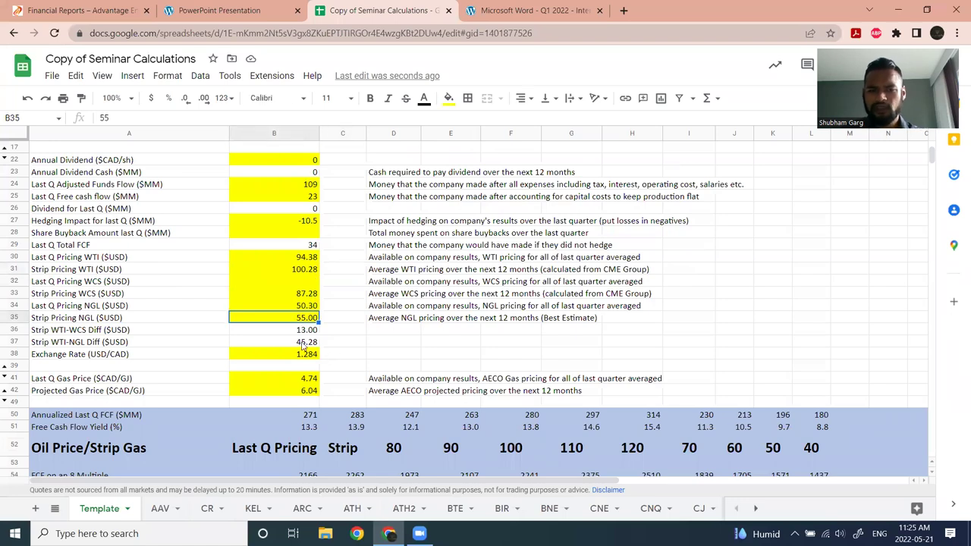
left_click(624, 10)
type("rbc")
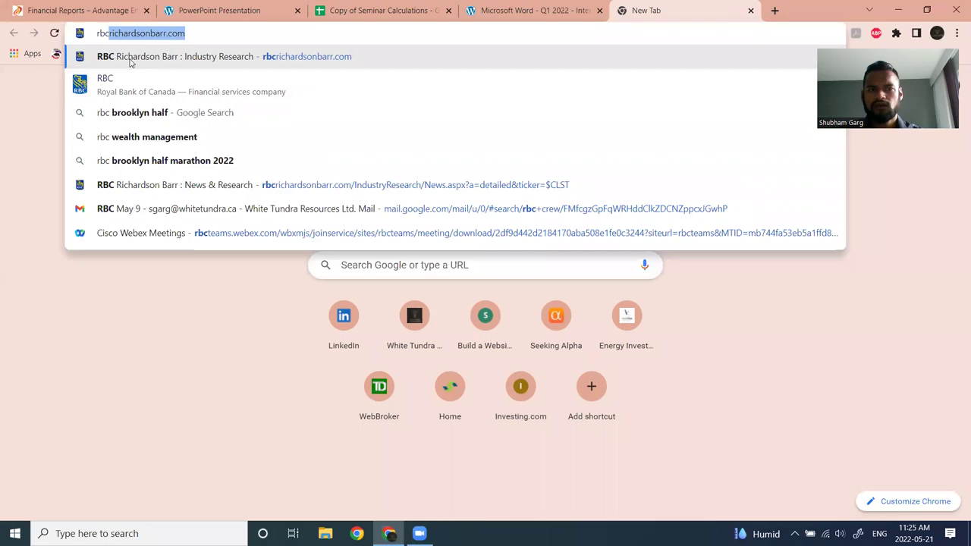
key("Return")
scroll(794, 329, "down", 3)
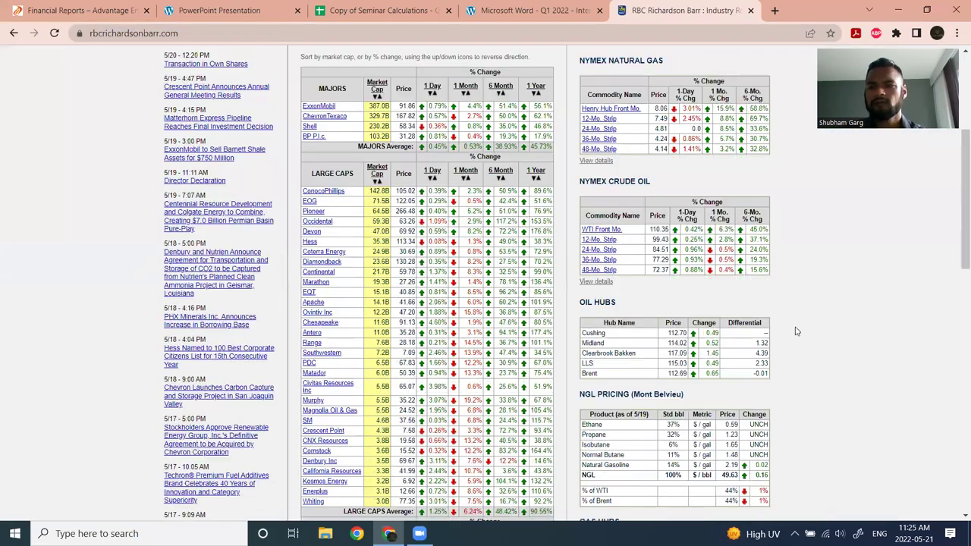
- Read the combined NGL price per barrel in the Mont Belvieu table and close the RBC Richardson Barr page
scroll(763, 323, "down", 3)
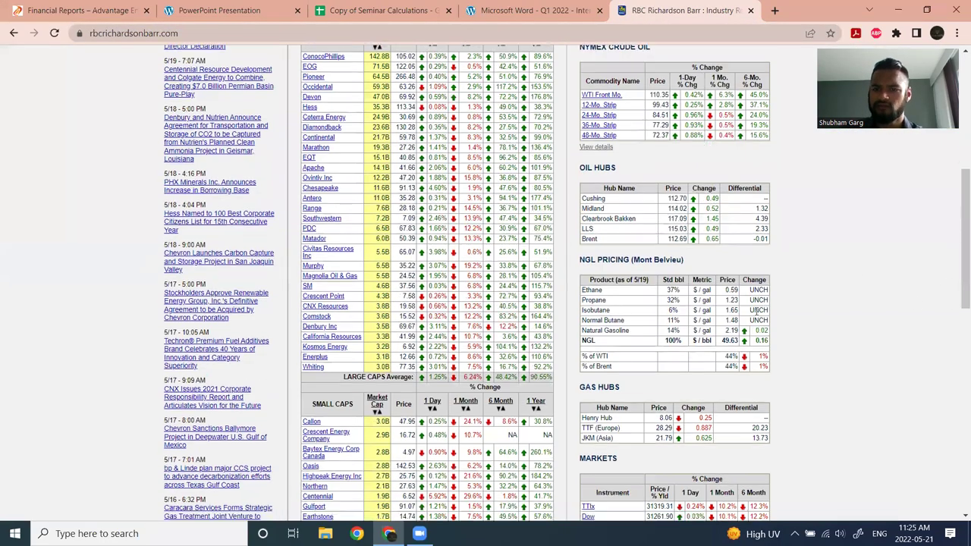
left_click_drag(719, 286, 744, 288)
left_click(726, 286)
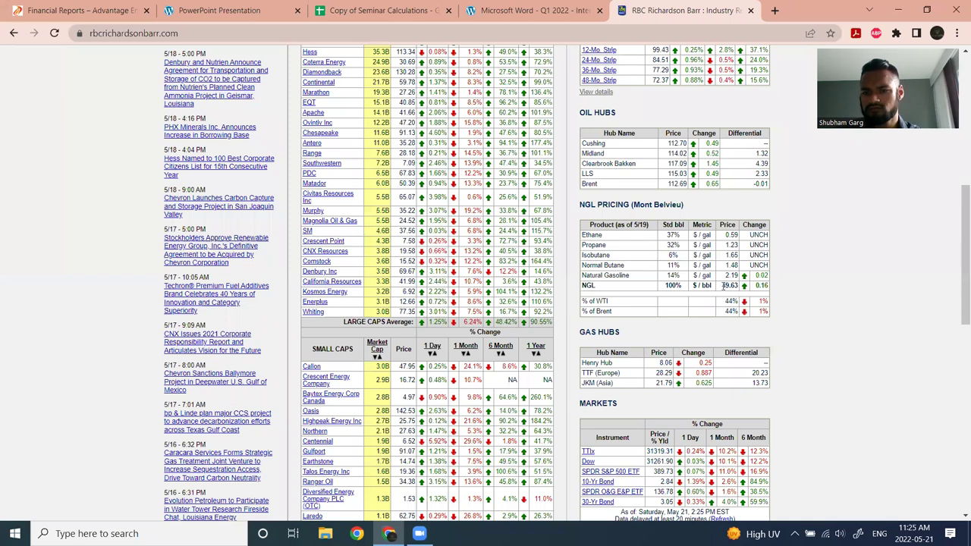
left_click_drag(633, 205, 711, 215)
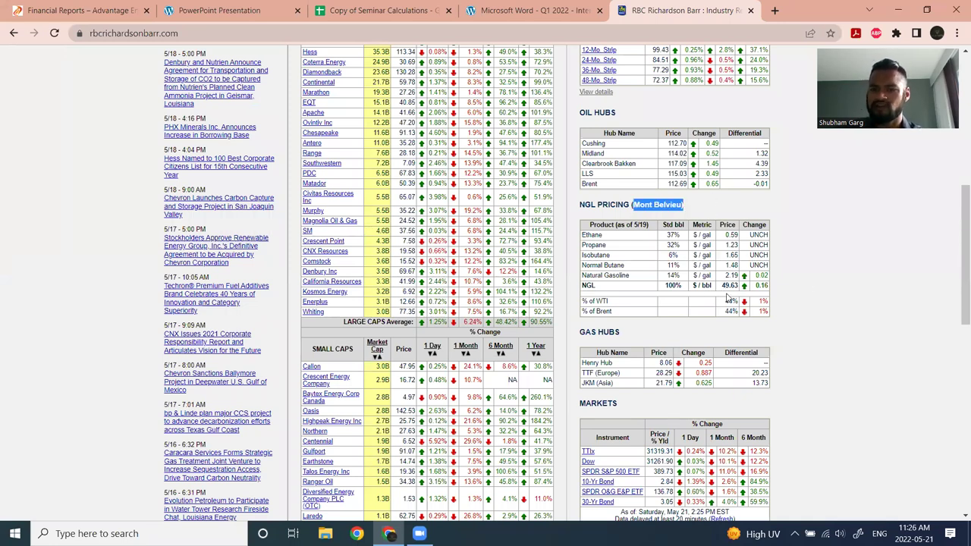
left_click(750, 10)
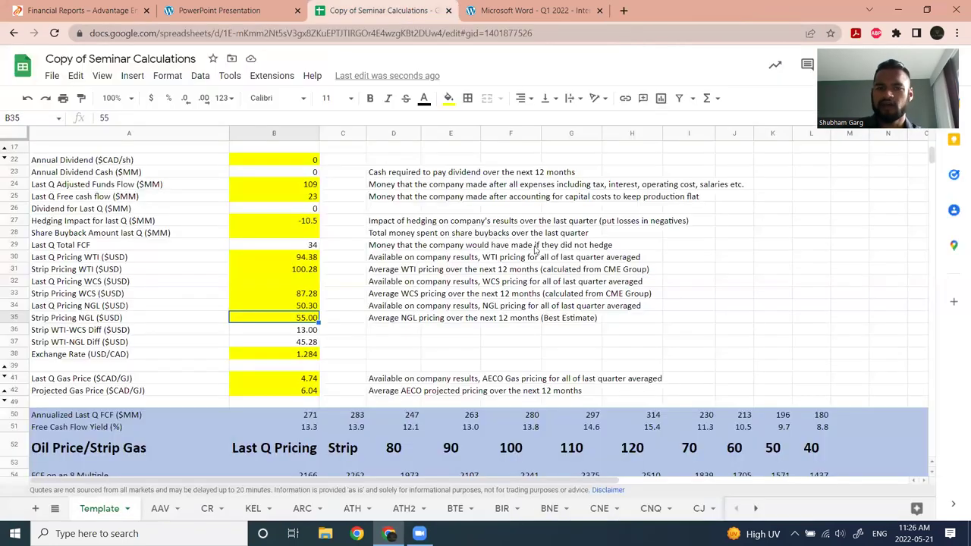
- Check the Last Q Pricing NGL formula in B34 and the last-quarter and projected gas prices in B41 and B42
left_click(301, 306)
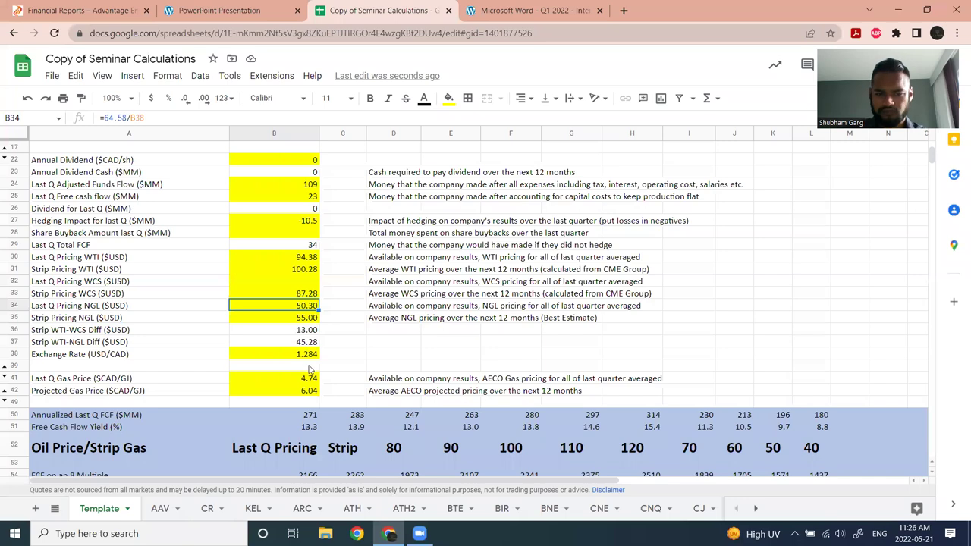
scroll(264, 351, "down", 1)
left_click(304, 331)
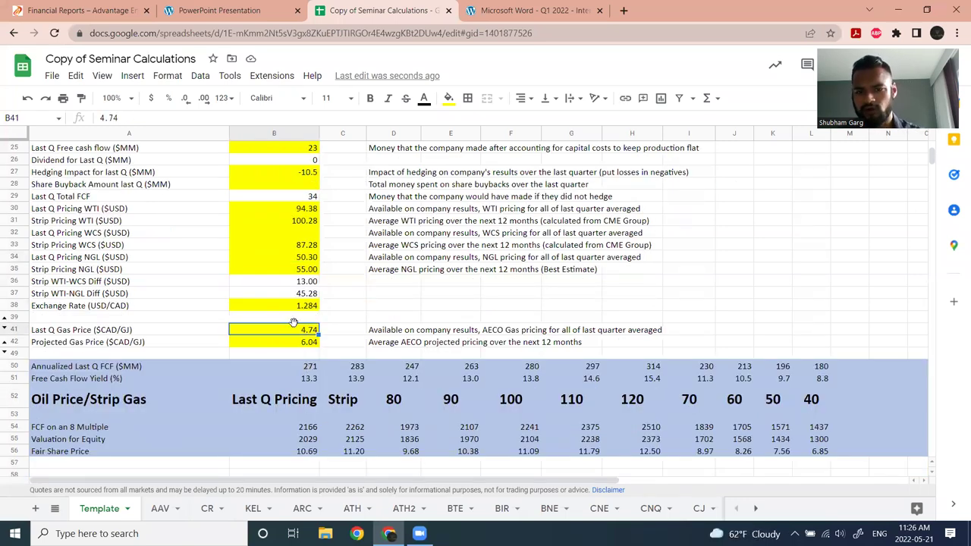
left_click(302, 340)
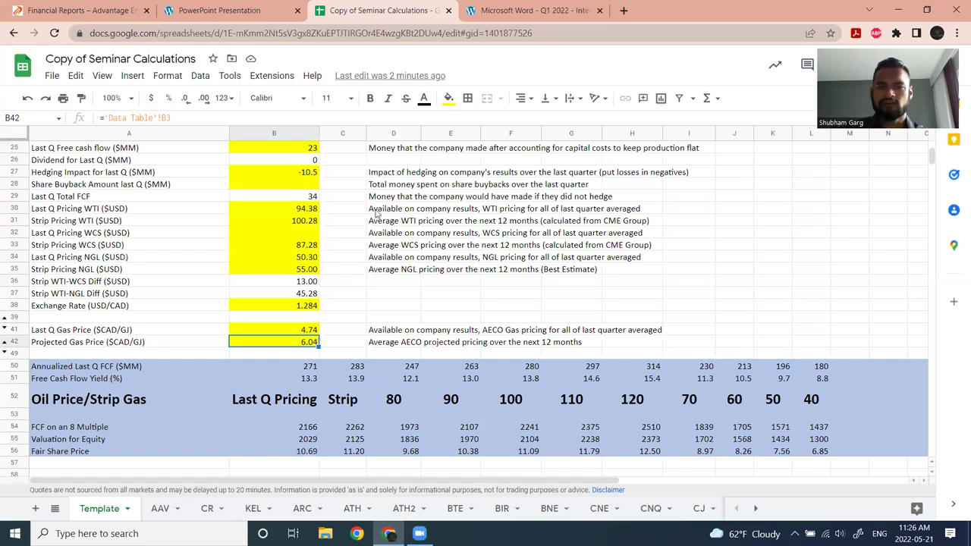
- Review the free cash flow valuation block and inspect the Annualized Last Q FCF formula for the 100 oil price
scroll(562, 291, "up", 5)
scroll(393, 263, "down", 10)
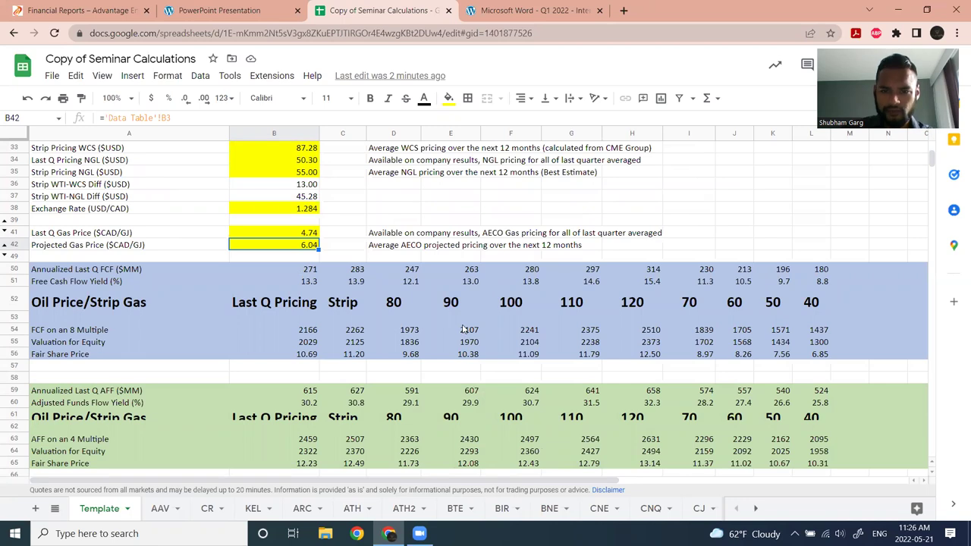
scroll(463, 327, "up", 5)
scroll(461, 324, "down", 4)
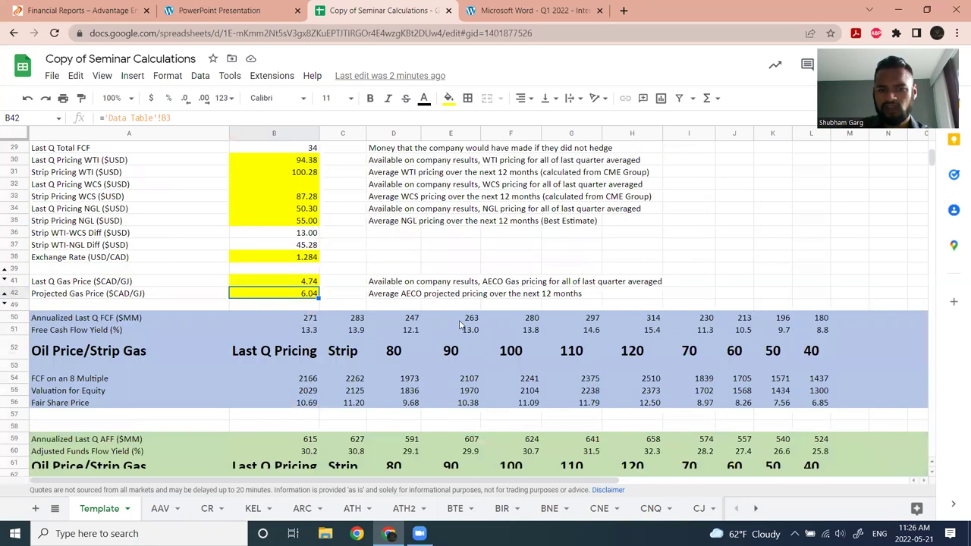
scroll(449, 334, "down", 1)
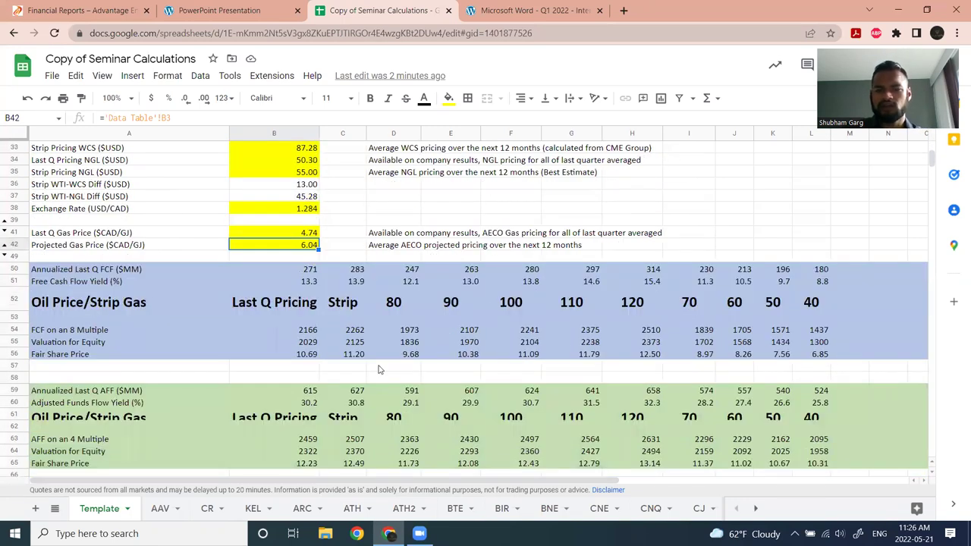
scroll(432, 391, "down", 1)
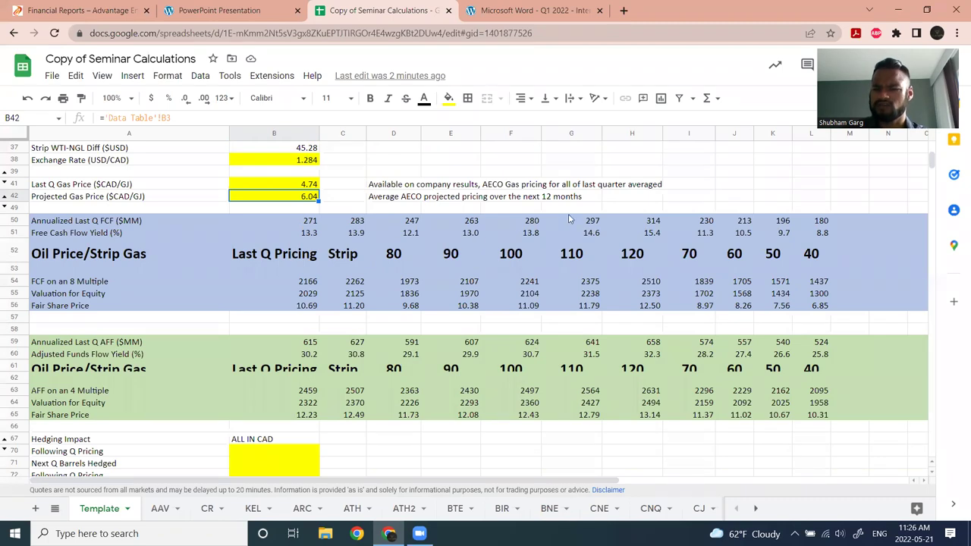
left_click(69, 221)
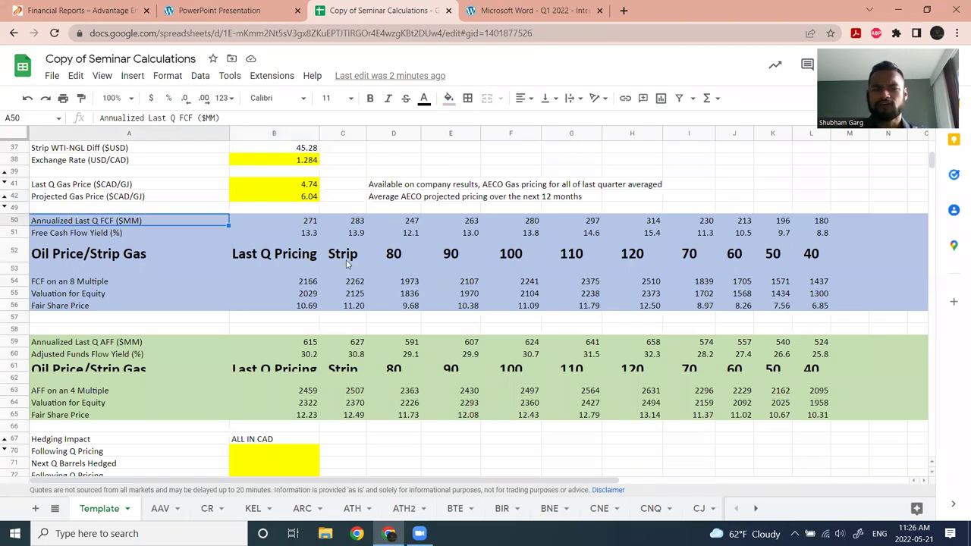
left_click(532, 222)
- Check the Last Q Adjusted Funds Flow, Free cash flow and Dividend cells that feed the annualized figures
scroll(524, 261, "up", 3)
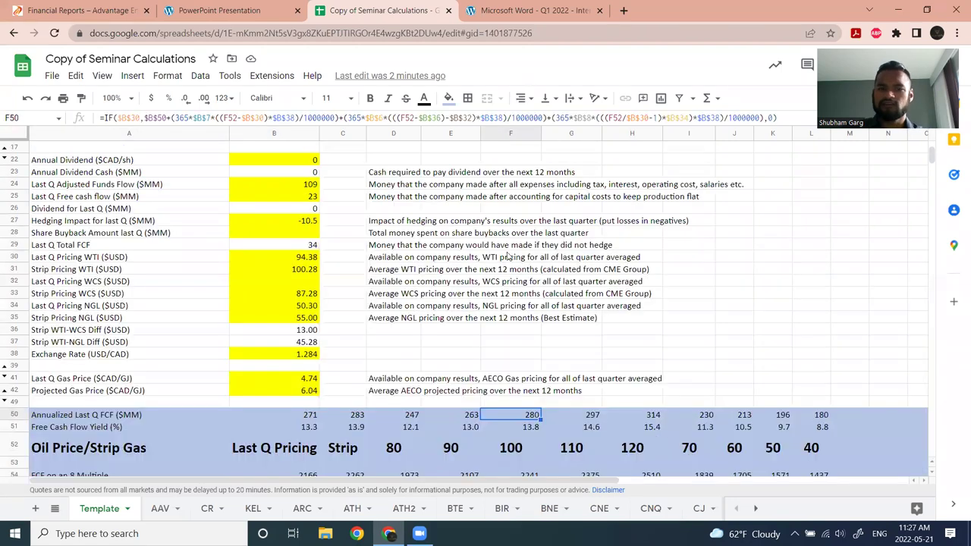
left_click(293, 189)
left_click(298, 207)
left_click(297, 198)
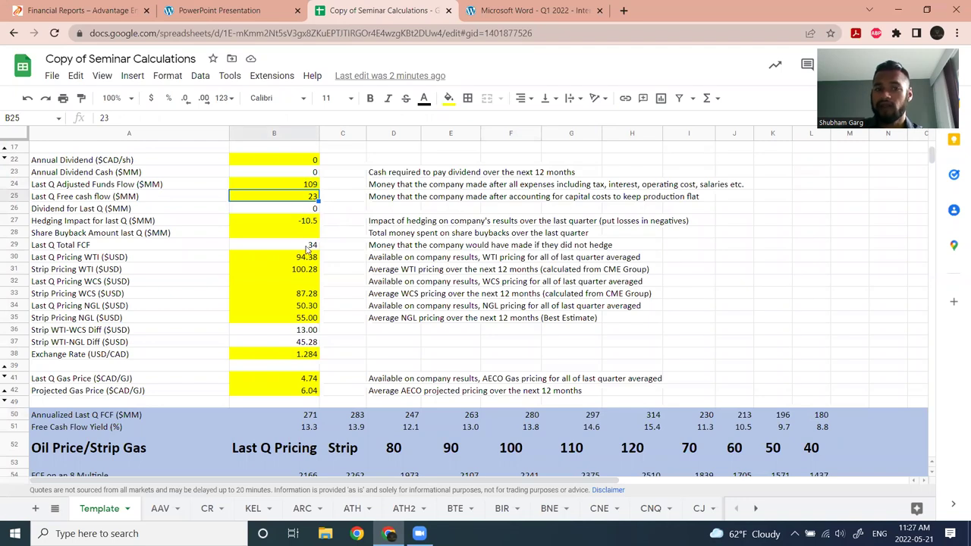
scroll(531, 241, "down", 2)
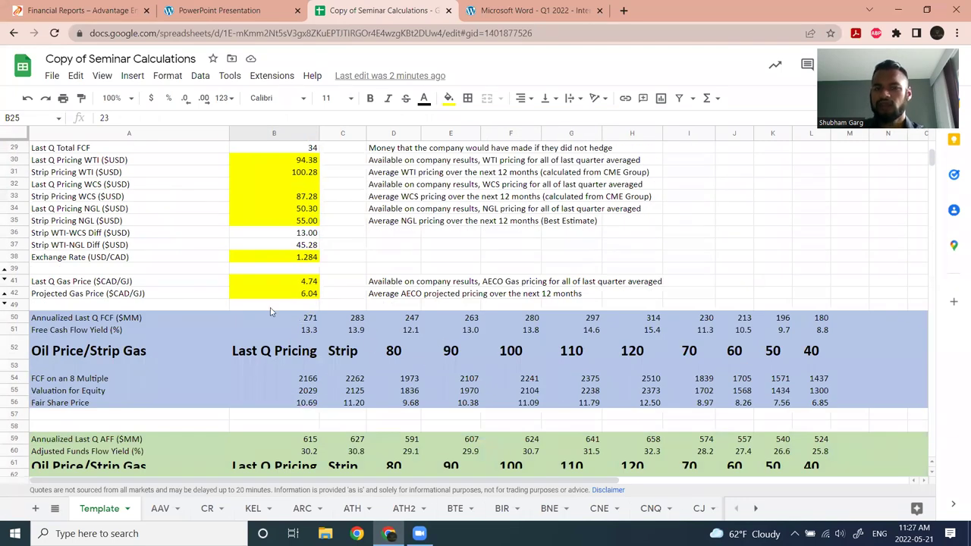
- Examine the projected gas price, then the annualized FCF and Free Cash Flow Yield at the 90, 100 and Last Q Pricing scenarios
left_click(296, 293)
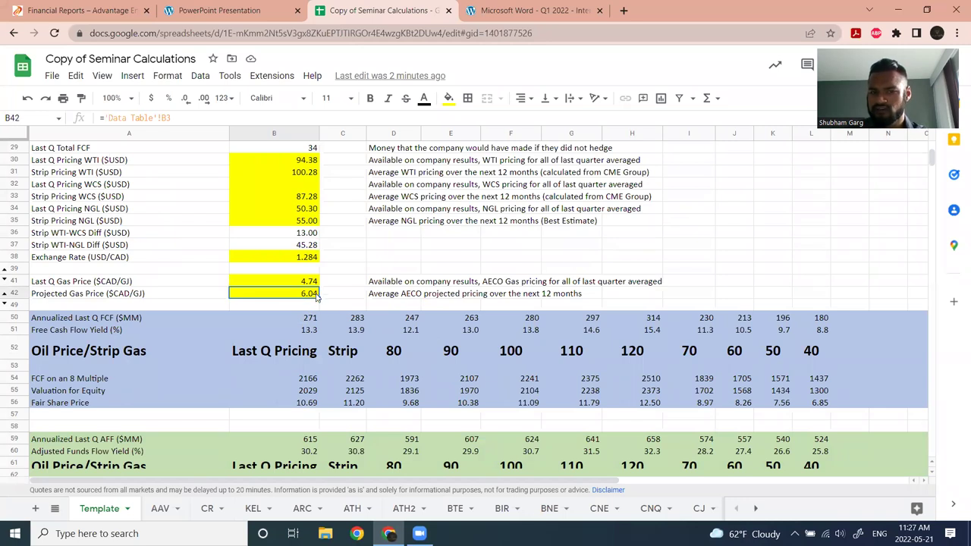
left_click(446, 320)
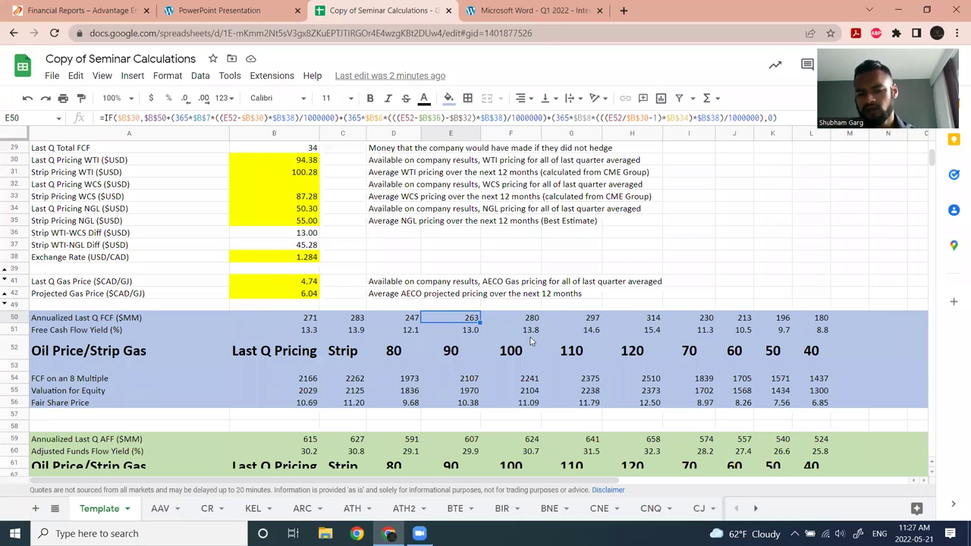
left_click(439, 331)
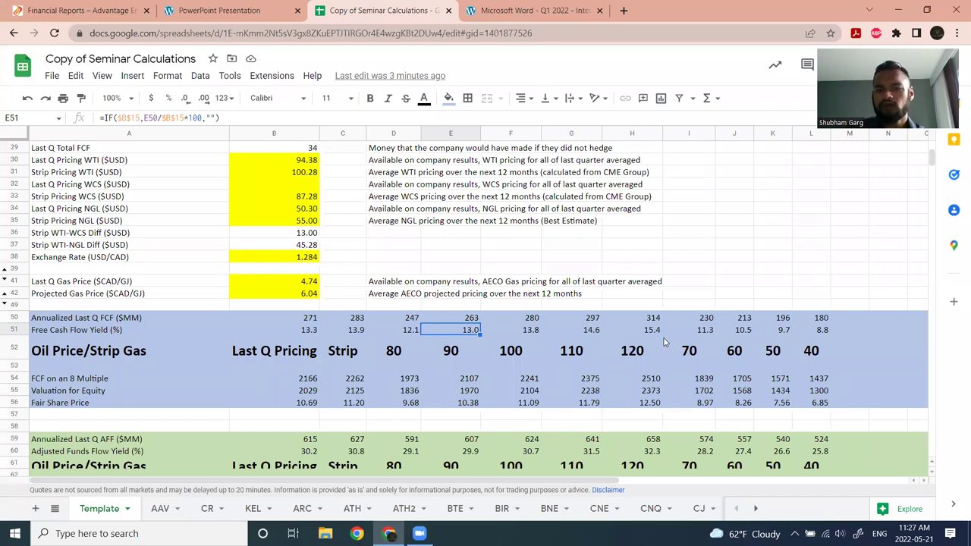
left_click(537, 329)
left_click(253, 330)
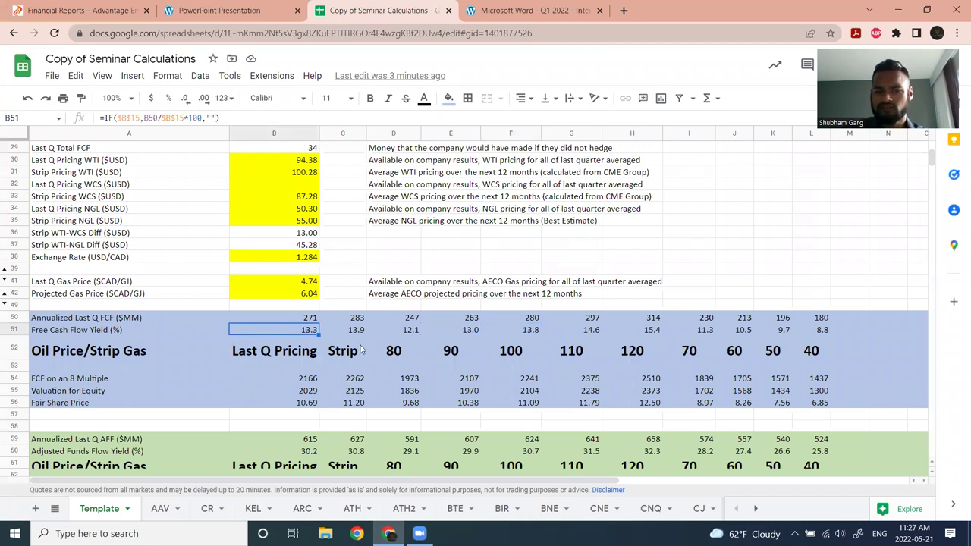
left_click(464, 334)
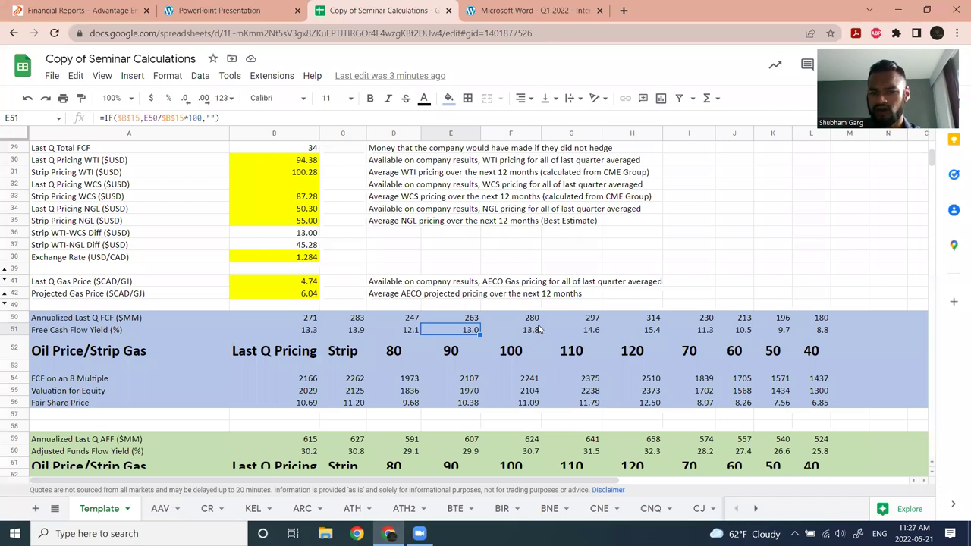
- Compare the Projected Gas Price source in B42 with the Free Cash Flow Yield at the 100 oil price
left_click(302, 295)
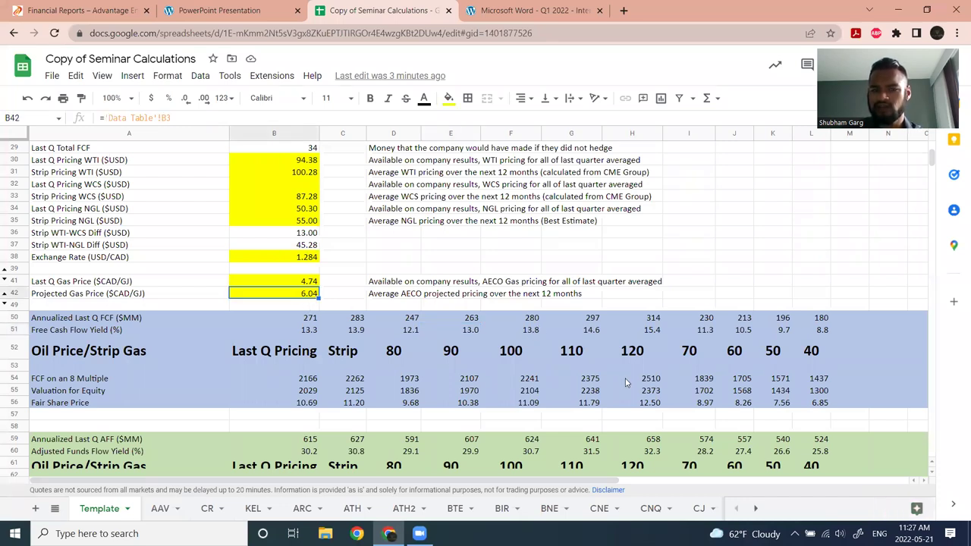
left_click(523, 331)
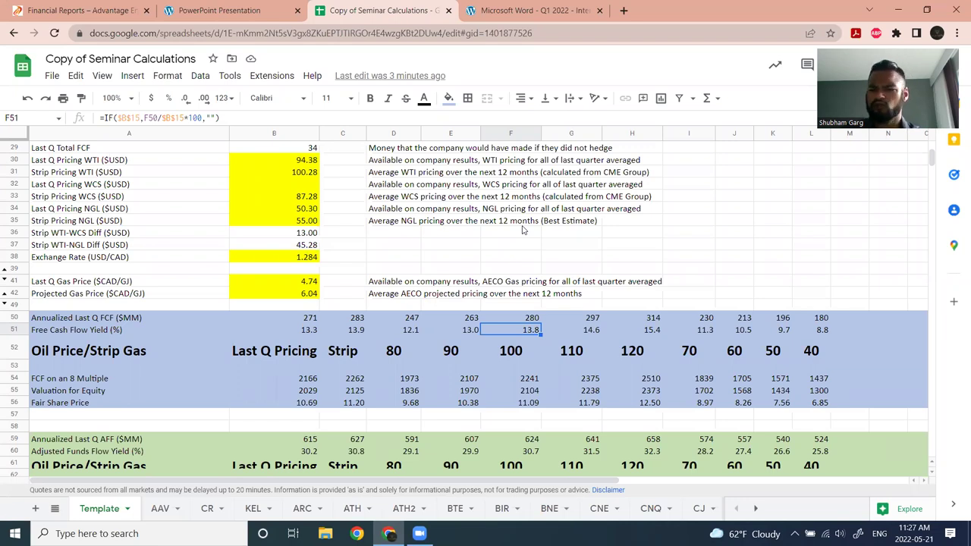
left_click(523, 349)
left_click(535, 334)
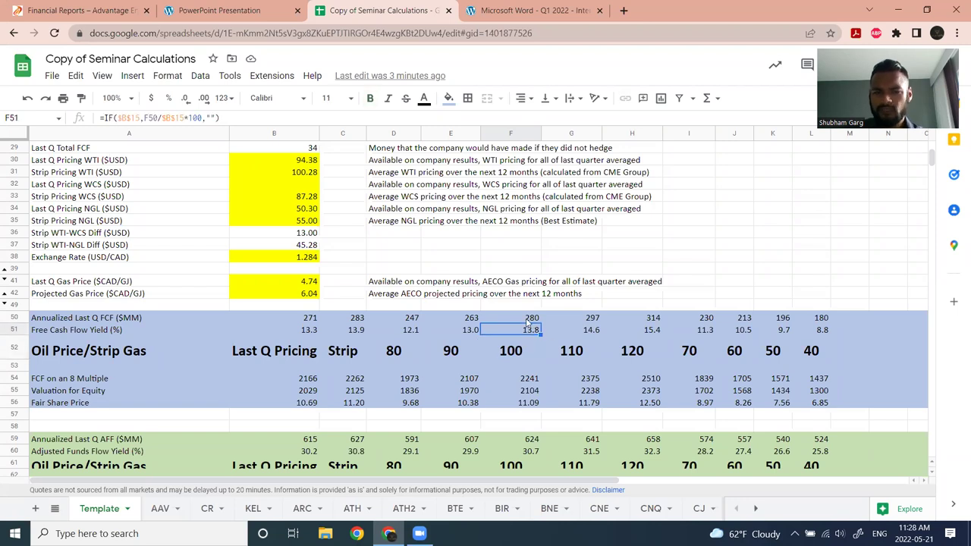
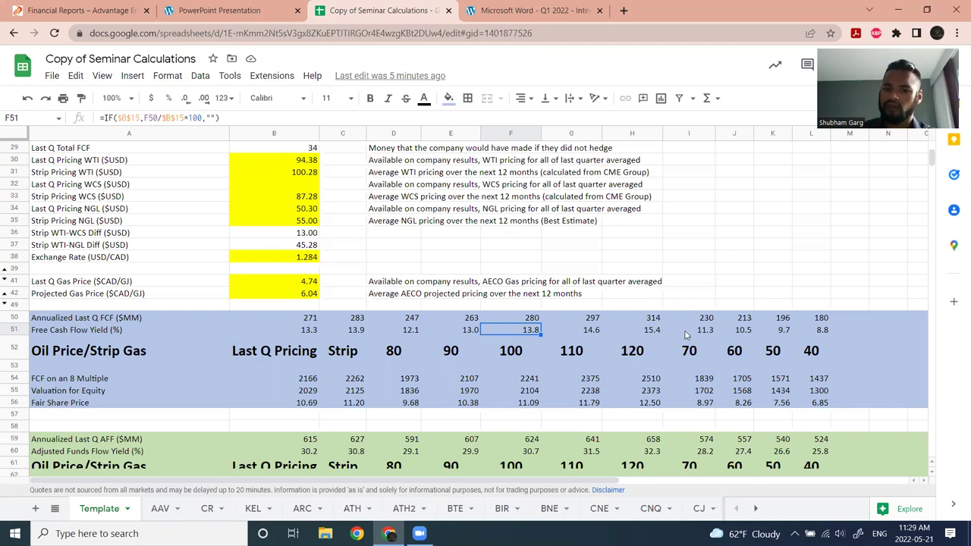
- Trace the 100 oil price valuation from annualized FCF through the 8 multiple and equity valuation to the Fair Share Price
left_click(531, 320)
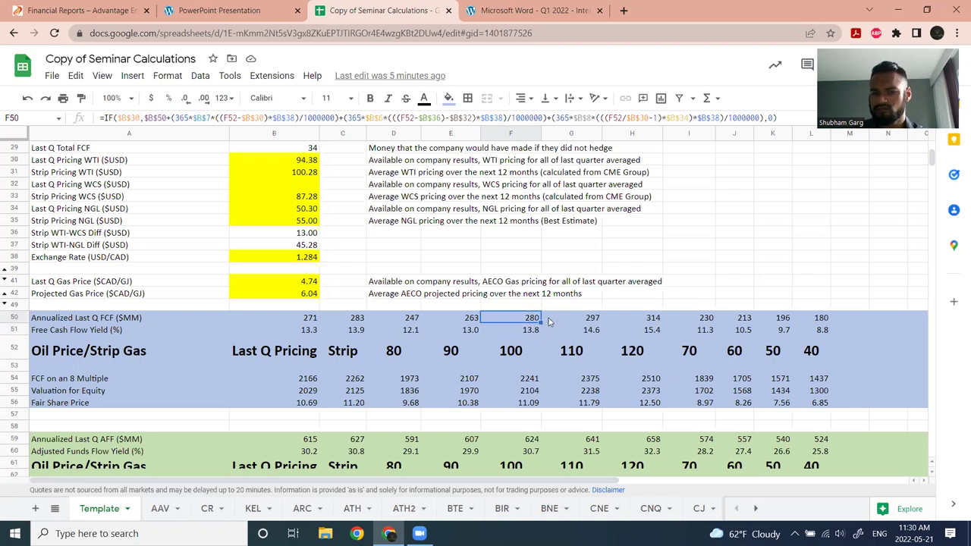
left_click(520, 379)
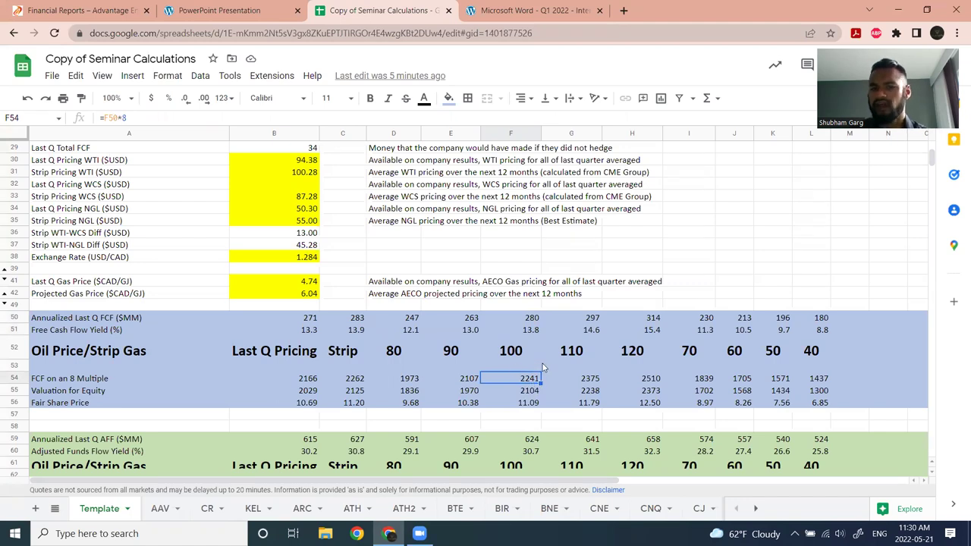
left_click(539, 390)
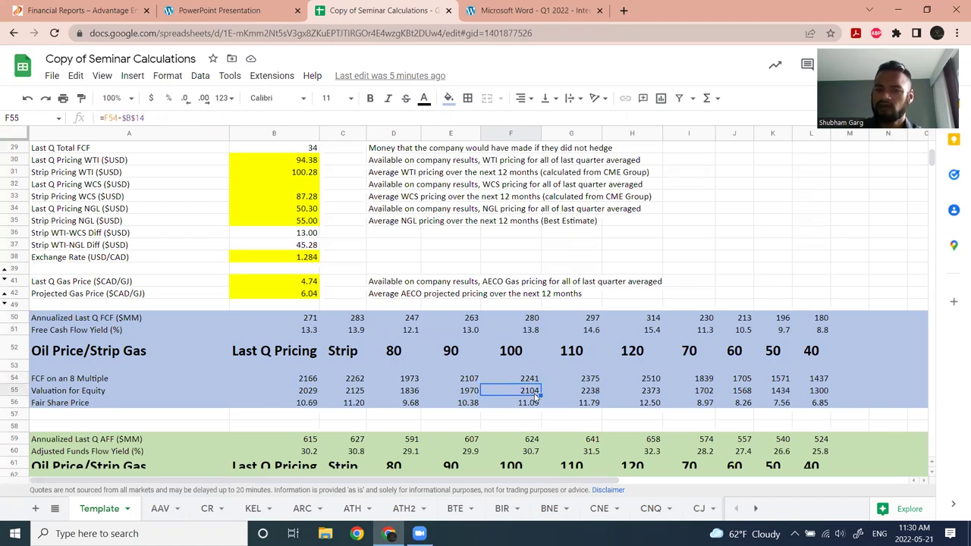
left_click(533, 403)
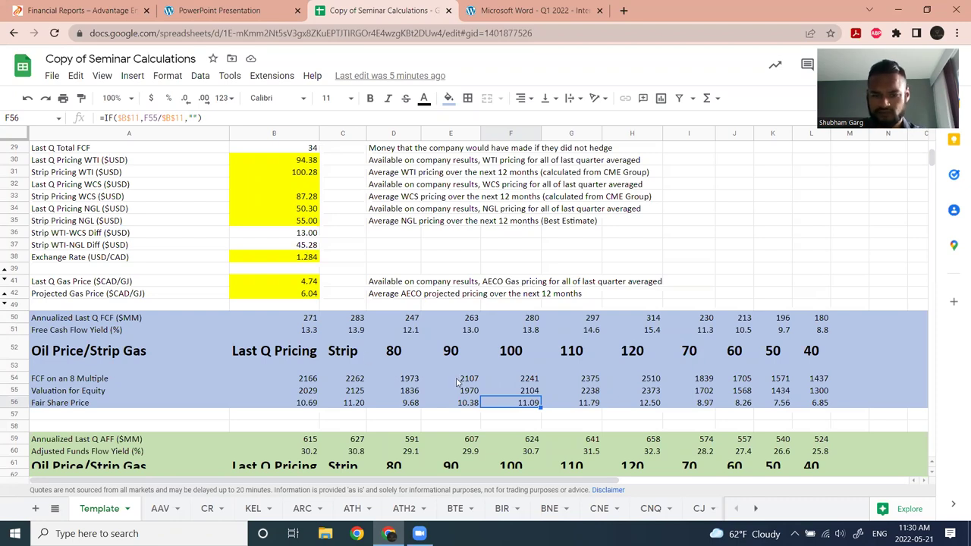
- Compare the FCF-based Fair Share Price for the 90 and 120 oil price scenarios
left_click(465, 408)
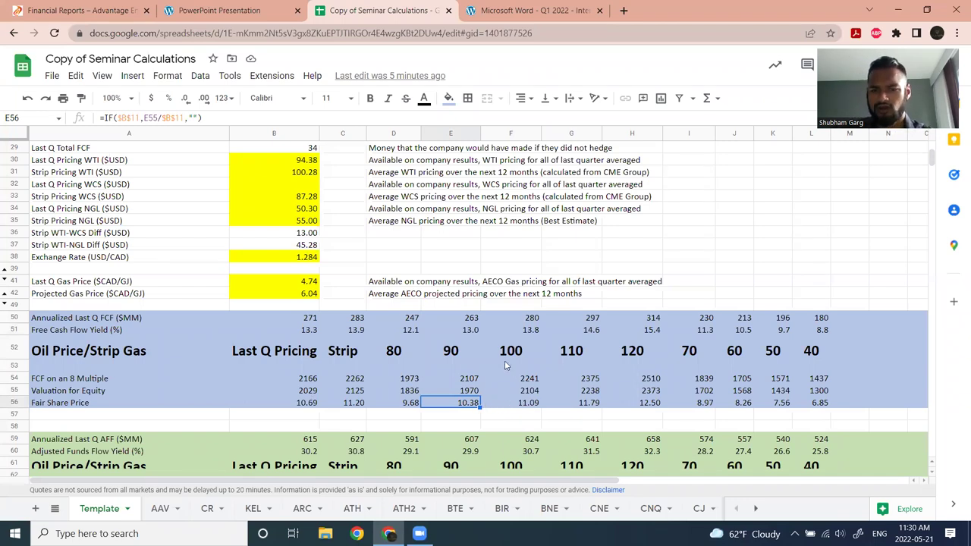
left_click(453, 358)
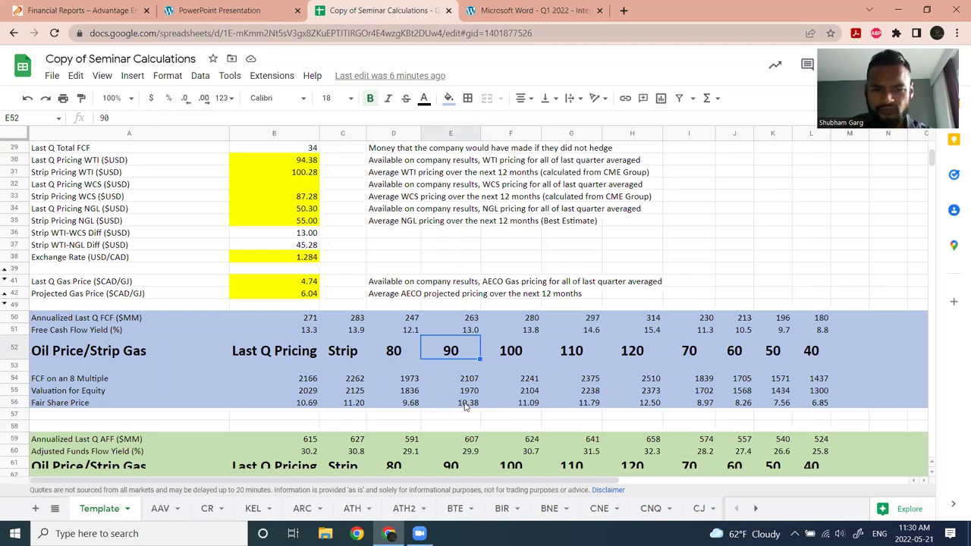
left_click(456, 407)
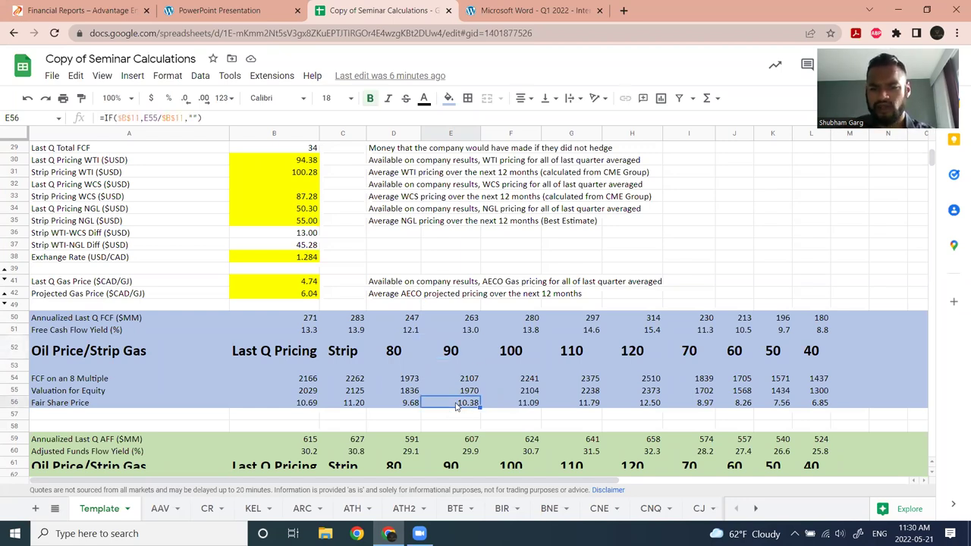
left_click(643, 354)
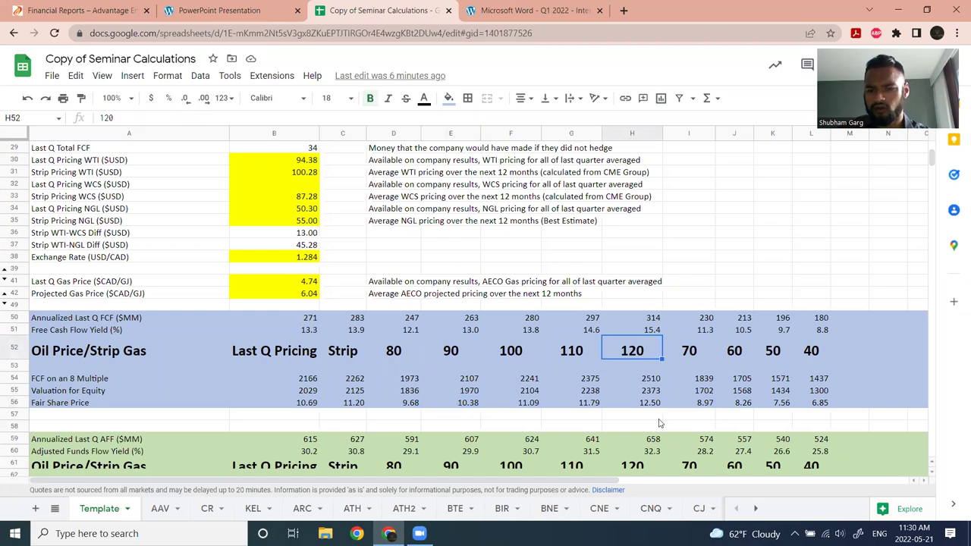
left_click(646, 406)
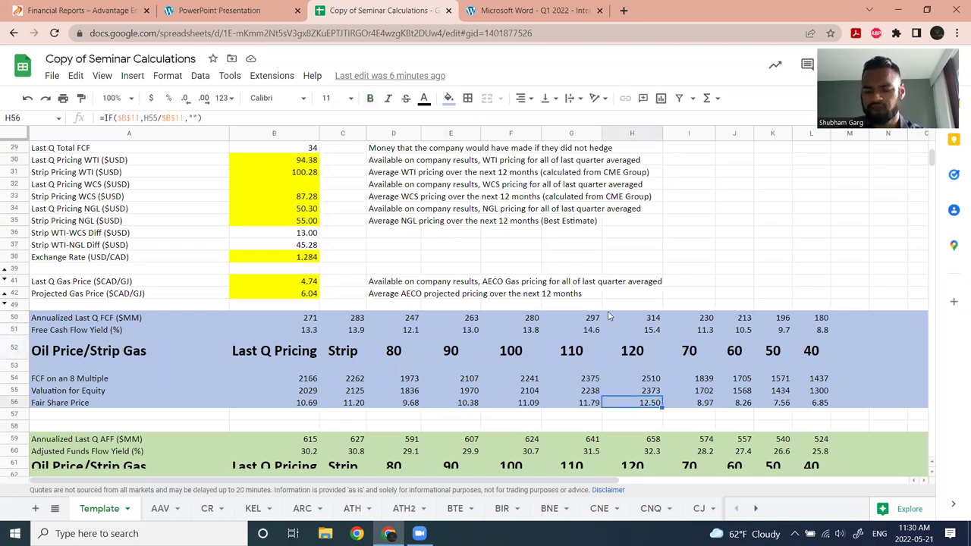
scroll(607, 314, "down", 2)
scroll(482, 289, "up", 3)
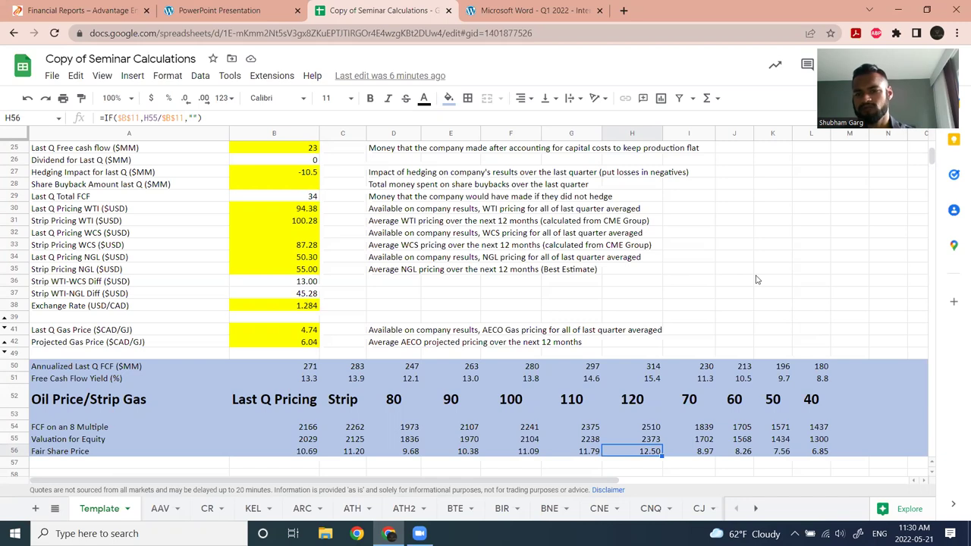
scroll(667, 273, "up", 2)
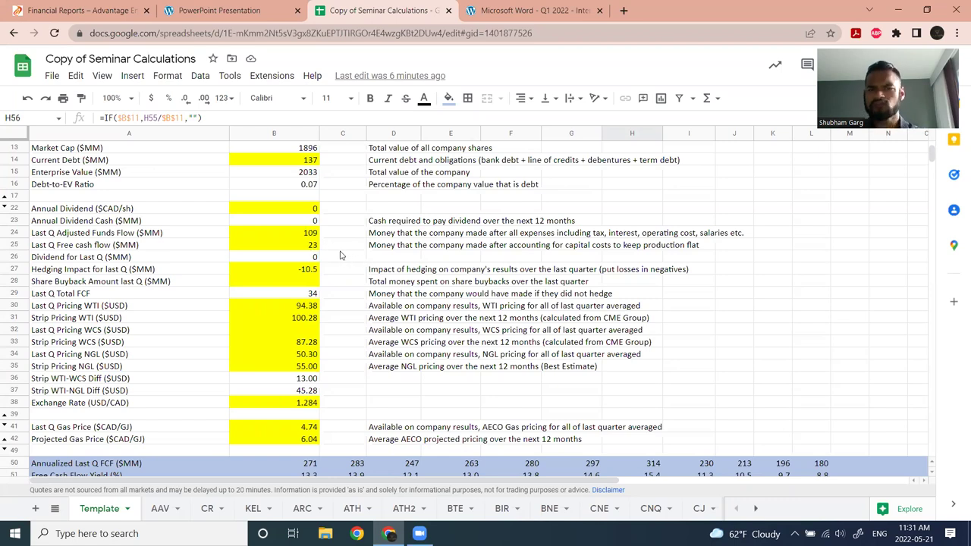
- Examine the net capital expenditures and liquids-focused growth capital on the investor presentation's 2022 capital investment slide
left_click(220, 10)
scroll(607, 227, "down", 5)
scroll(605, 239, "down", 15)
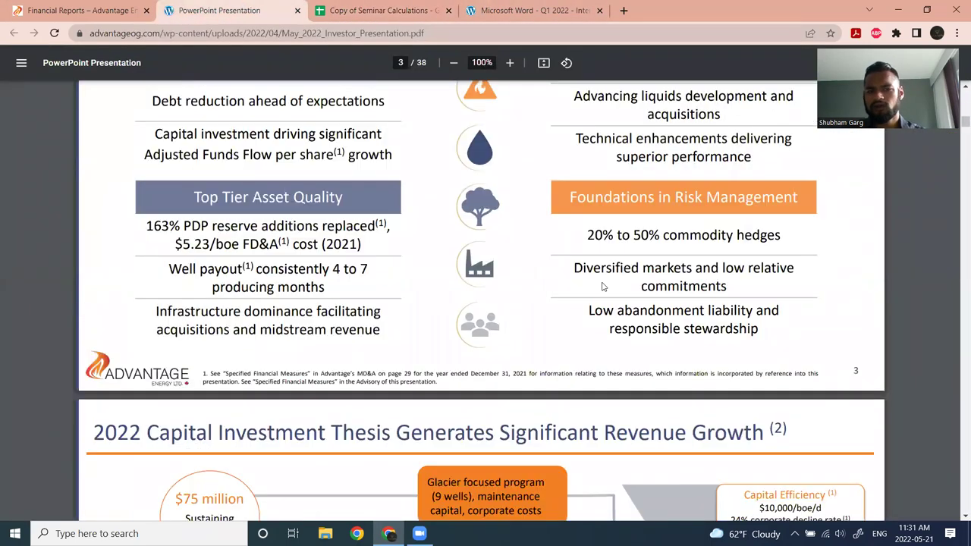
scroll(605, 286, "up", 4)
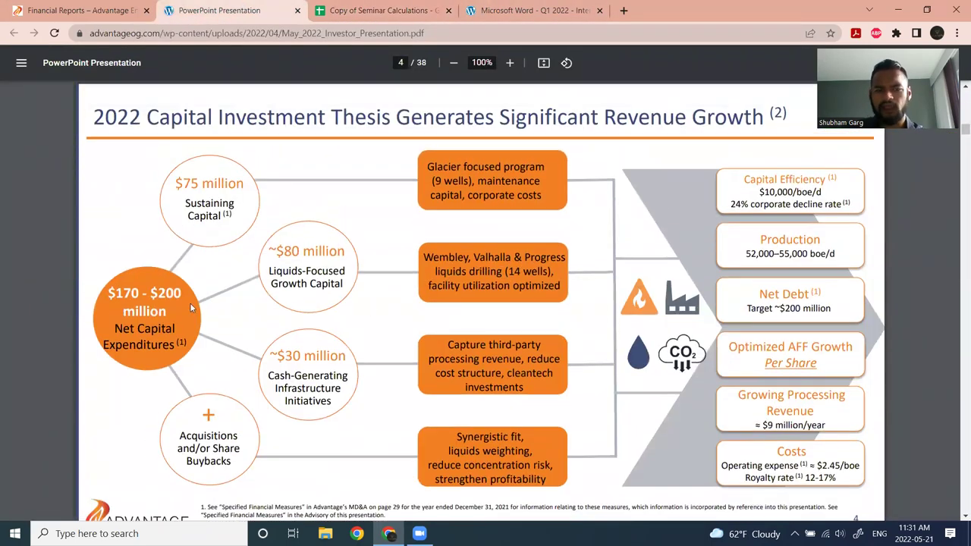
left_click_drag(108, 292, 182, 298)
left_click(155, 312)
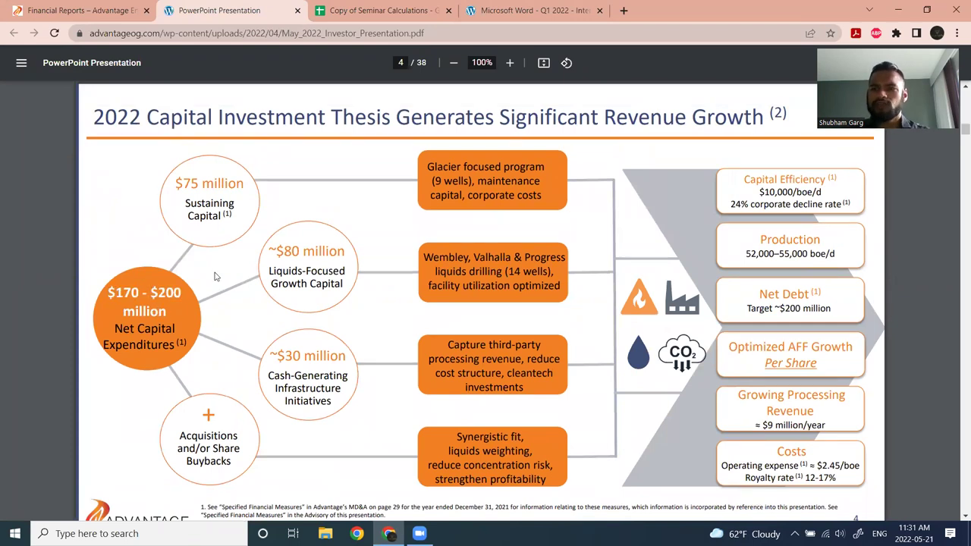
left_click_drag(267, 250, 362, 262)
left_click(319, 295)
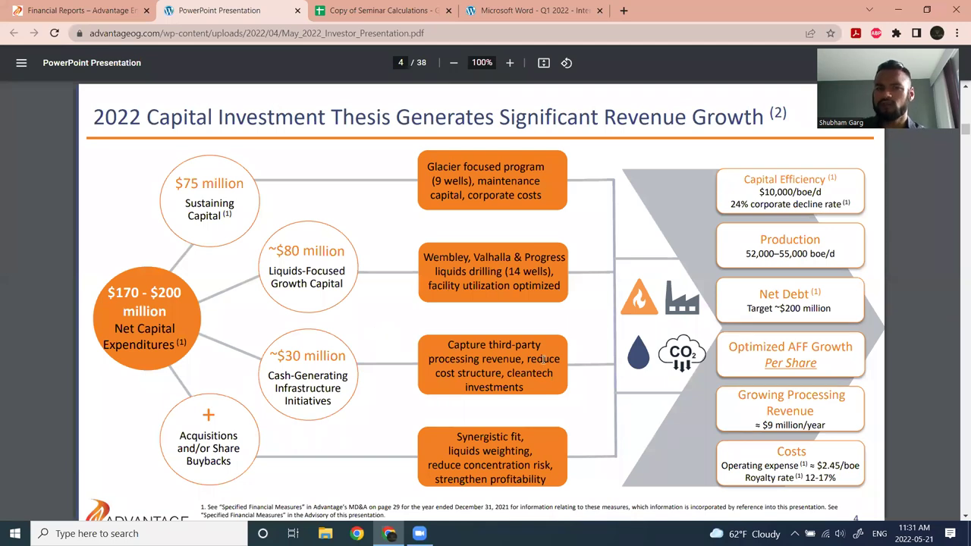
- Compare the template's Last Q Free cash flow with the presentation's total net capital expenditures for 2022
left_click(348, 6)
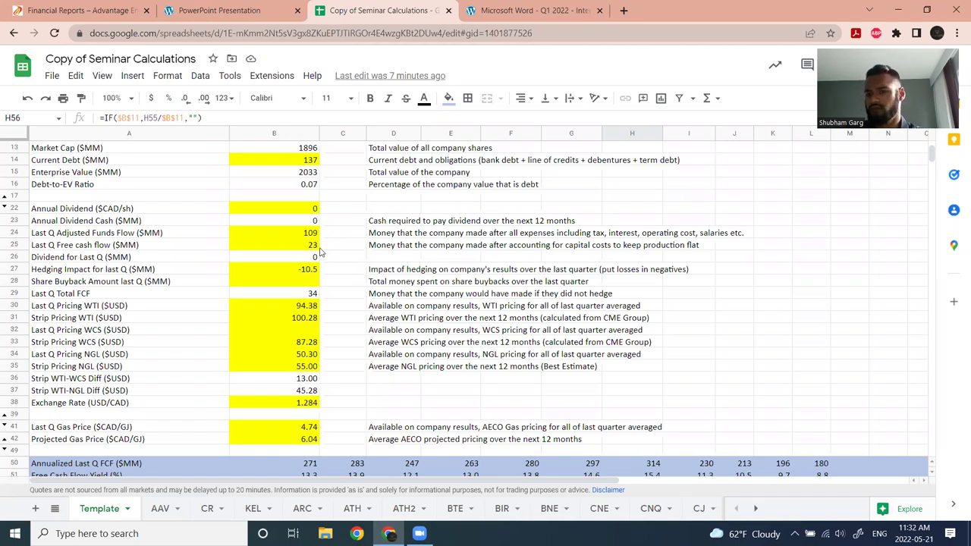
left_click(488, 6)
left_click(383, 9)
left_click(80, 10)
left_click(218, 6)
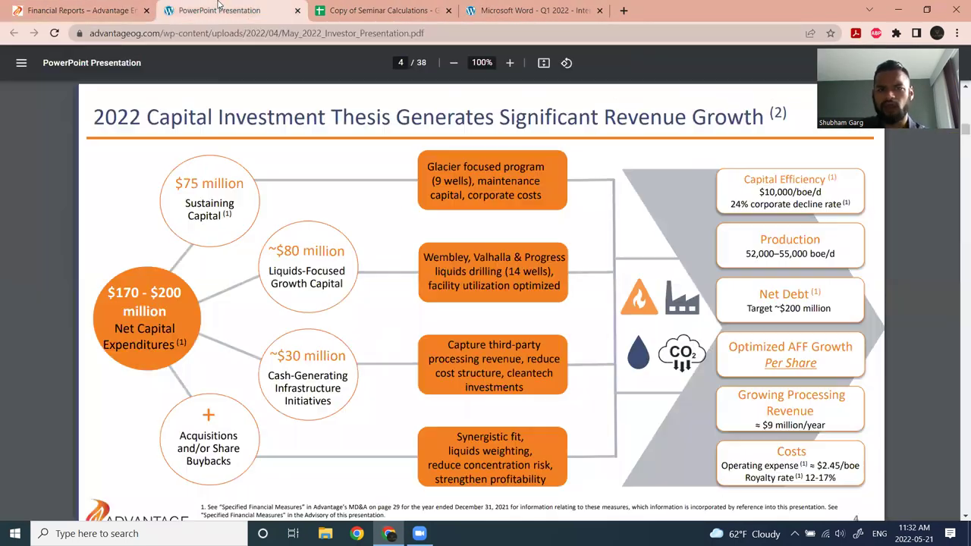
left_click_drag(110, 292, 184, 306)
left_click(184, 306)
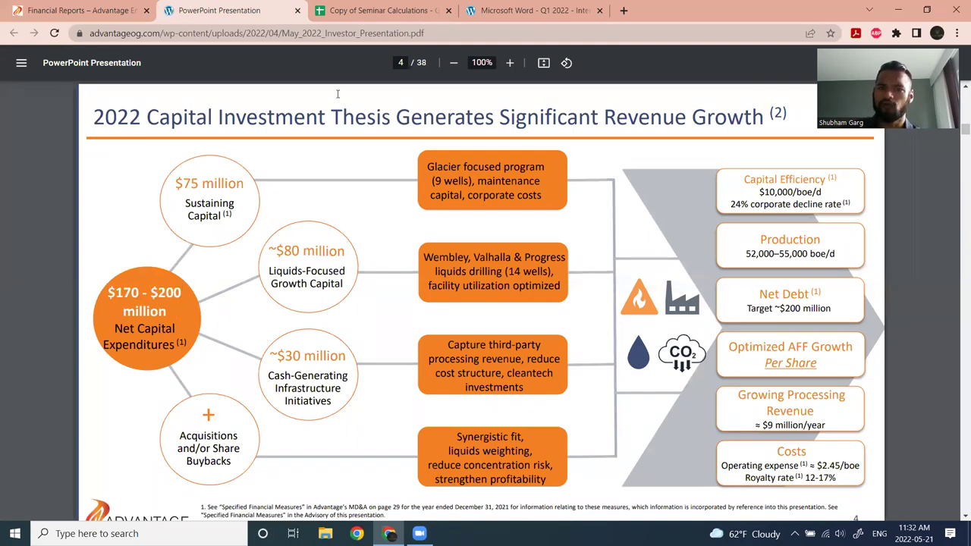
- Set the Last Q Free cash flow in B25 of the template to the formula =109-46
left_click(390, 9)
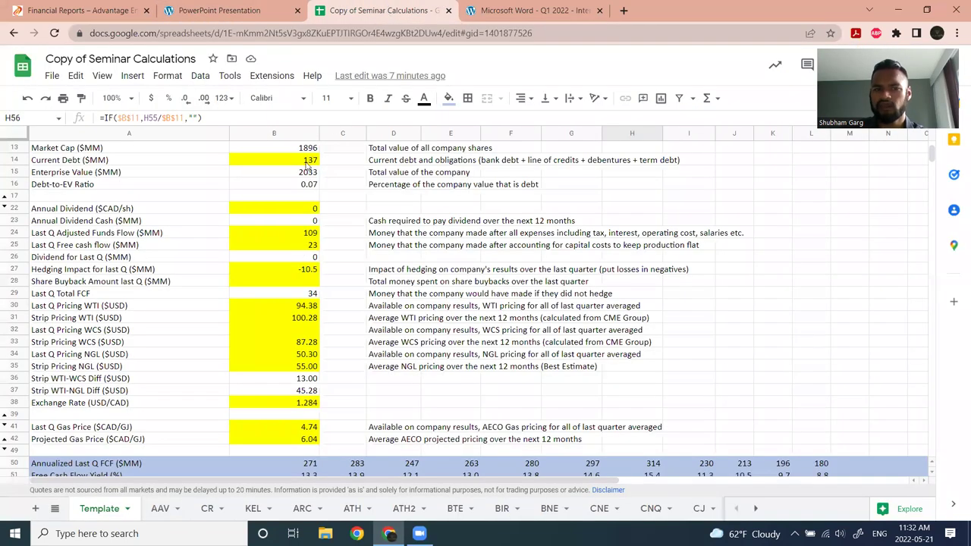
left_click(307, 248)
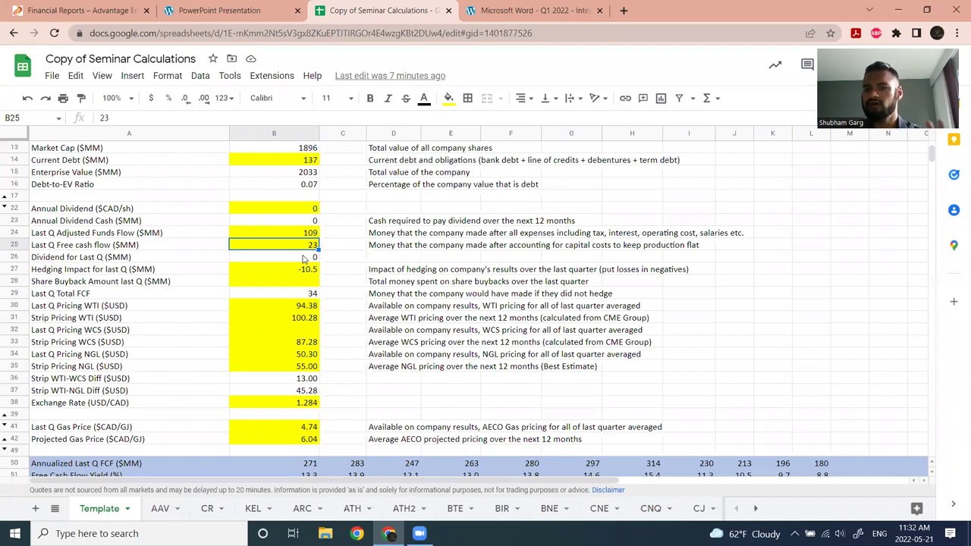
type("109-46")
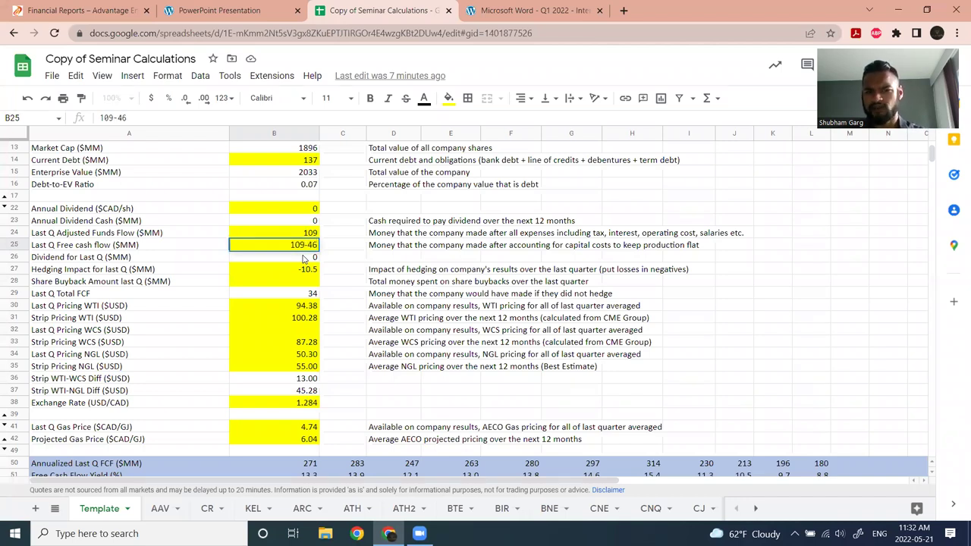
left_click(291, 244)
type("=")
key("Return")
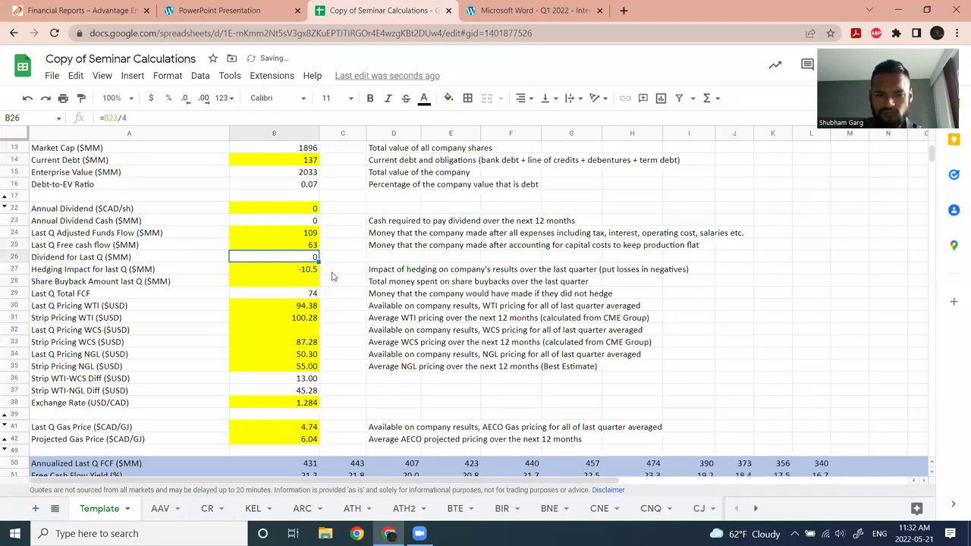
- Review the FCF yields and fair share prices, then the Last Q Free cash flow and Adjusted Funds Flow inputs
scroll(331, 276, "down", 2)
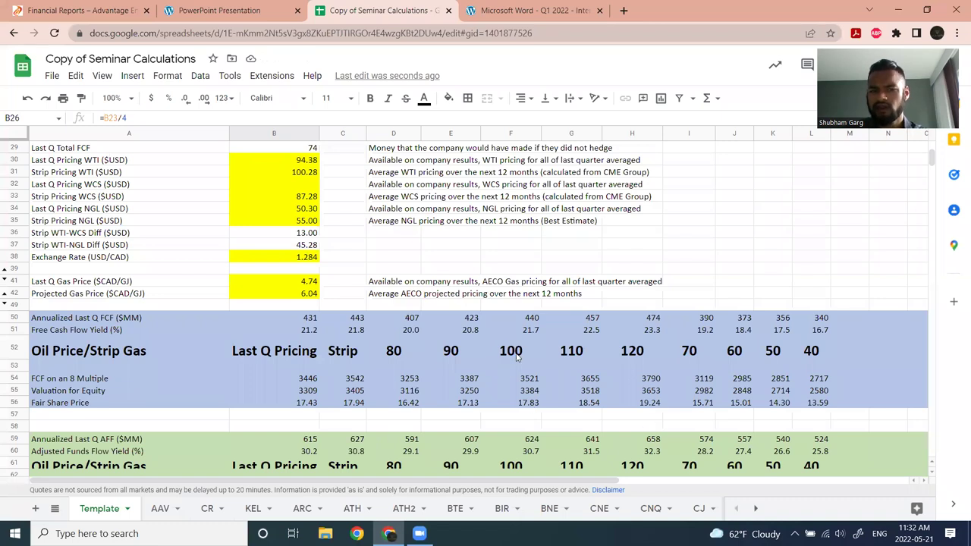
scroll(516, 356, "up", 2)
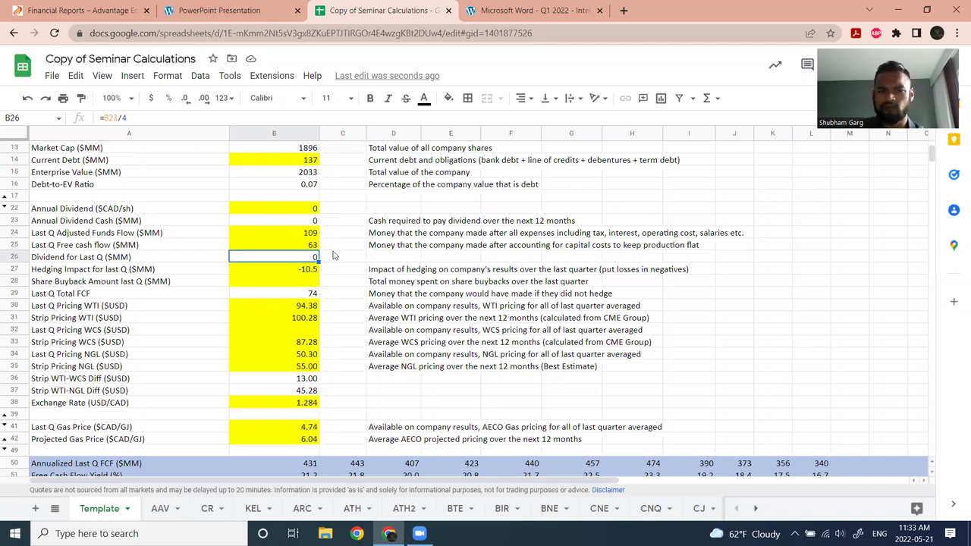
left_click(308, 248)
left_click(318, 235)
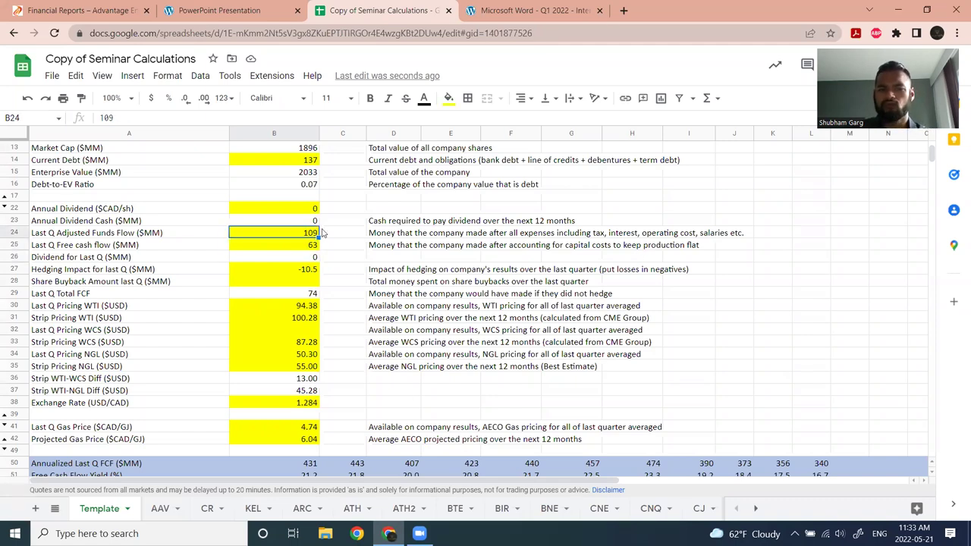
- Check the interim report and the presentation's net capital expenditures against the free cash flow formula in B25
left_click(531, 11)
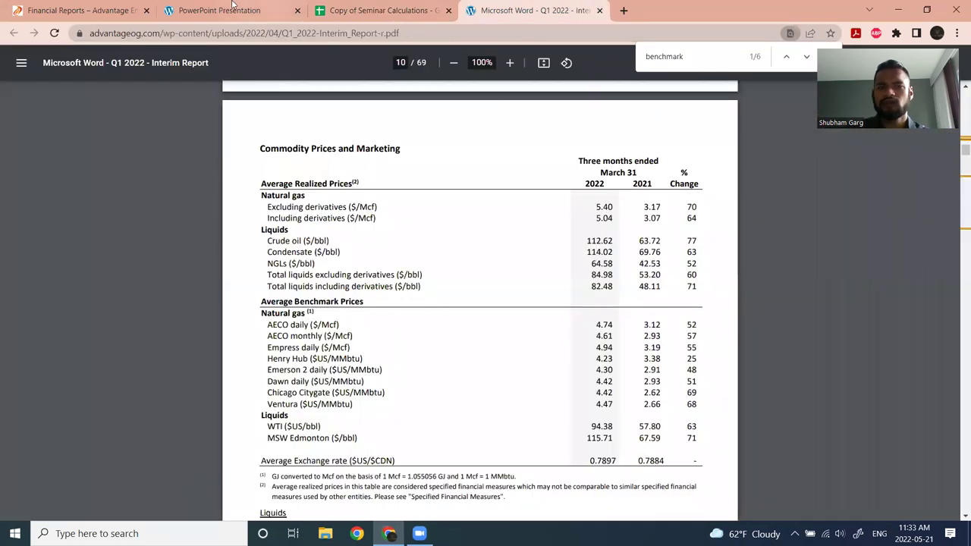
left_click(231, 10)
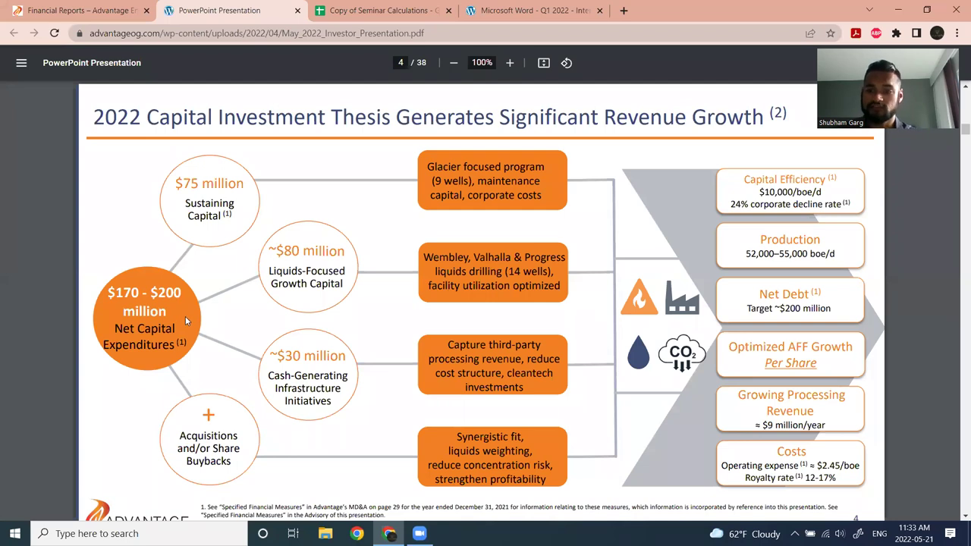
left_click(496, 5)
left_click(422, 6)
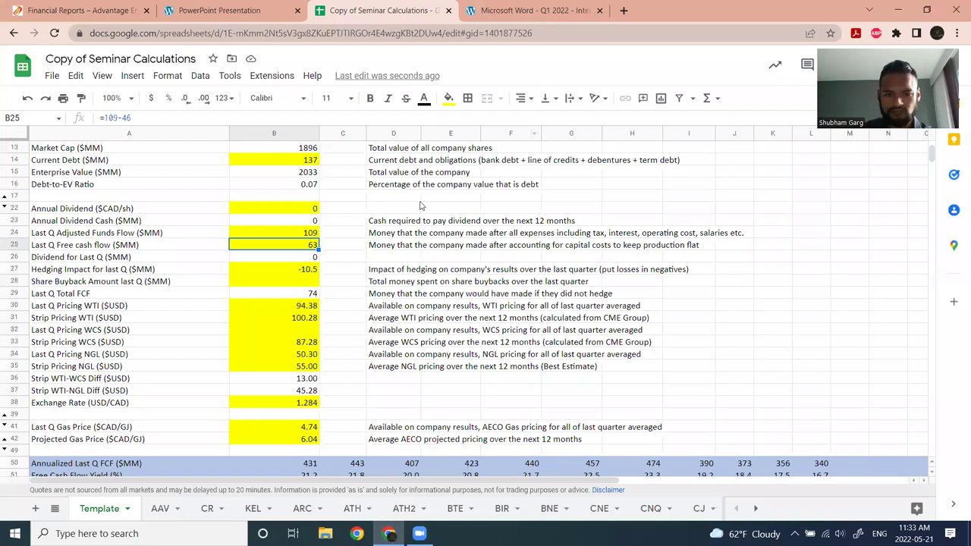
- Examine the annualized FCF, Free Cash Flow Yield and Fair Share Price across the oil price scenarios, including 90 and 110
scroll(341, 266, "down", 4)
scroll(383, 243, "down", 2)
left_click(475, 251)
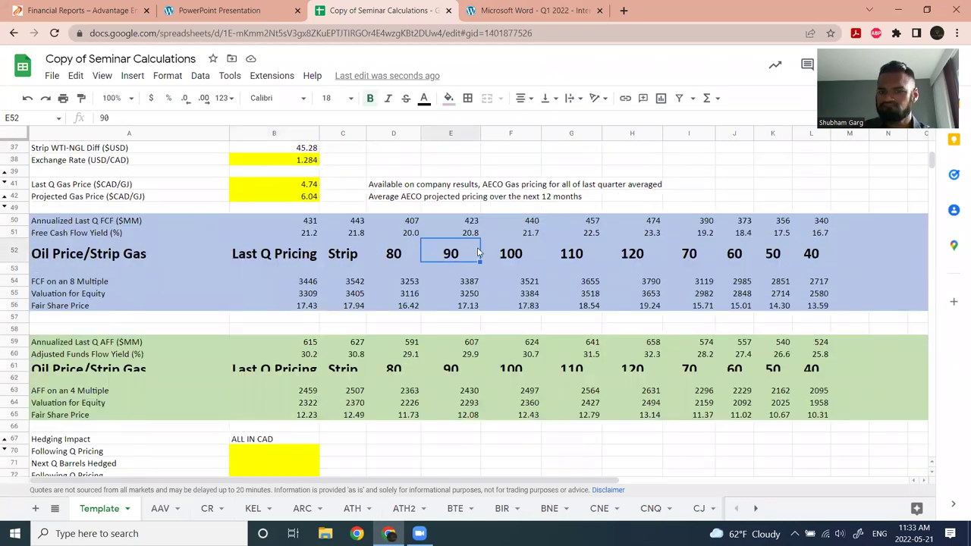
left_click(597, 211)
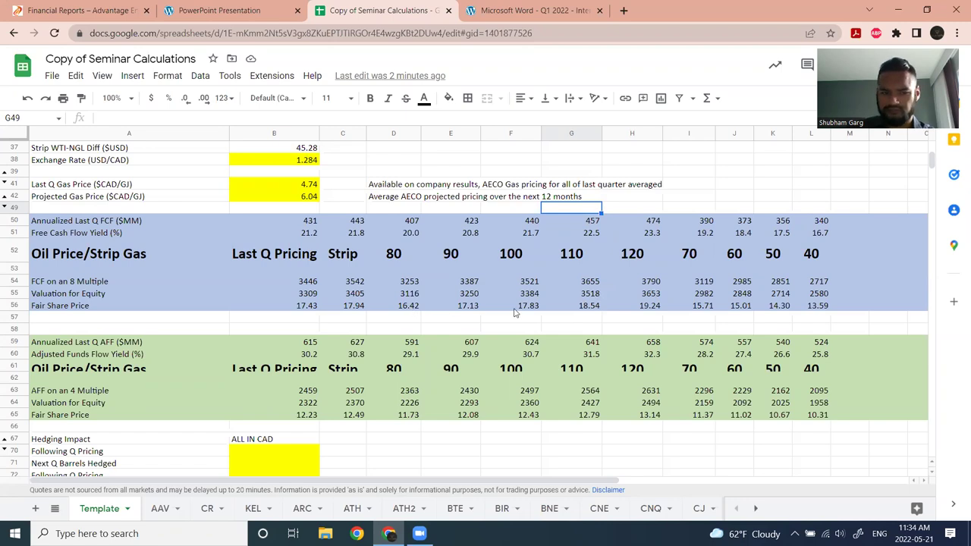
- Review the whole template from the company inputs through the valuation tables to the Hedging Impact section
scroll(516, 300, "down", 2)
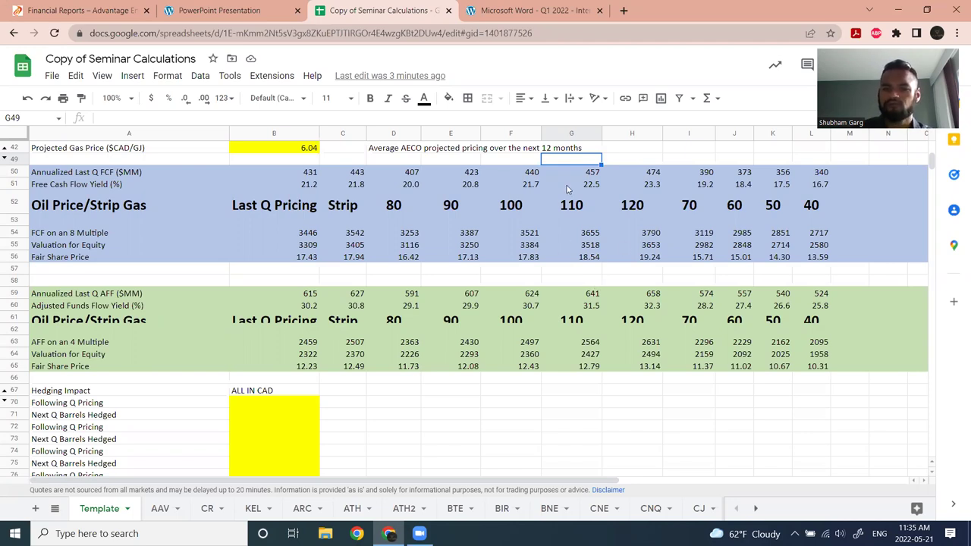
scroll(555, 279, "up", 10)
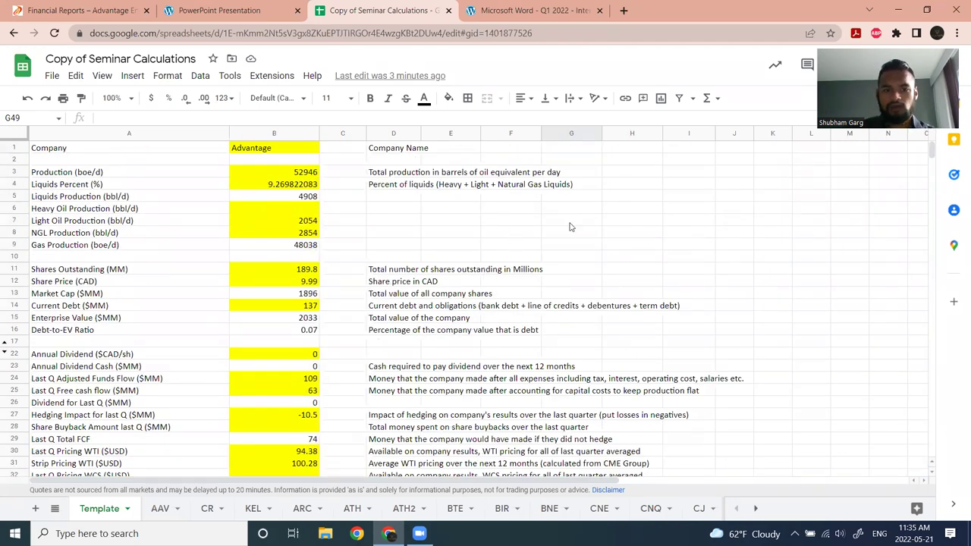
scroll(520, 248, "down", 15)
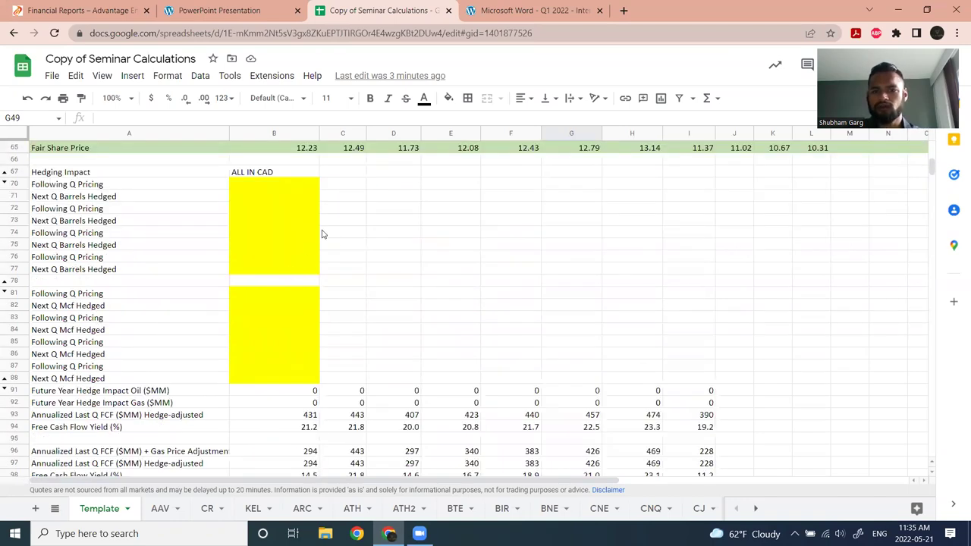
scroll(321, 232, "up", 8)
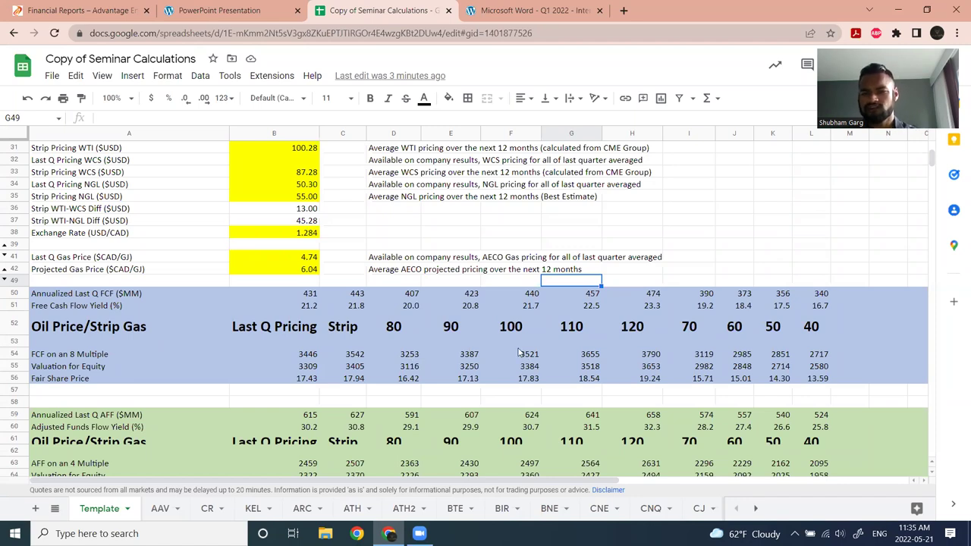
scroll(543, 272, "down", 5)
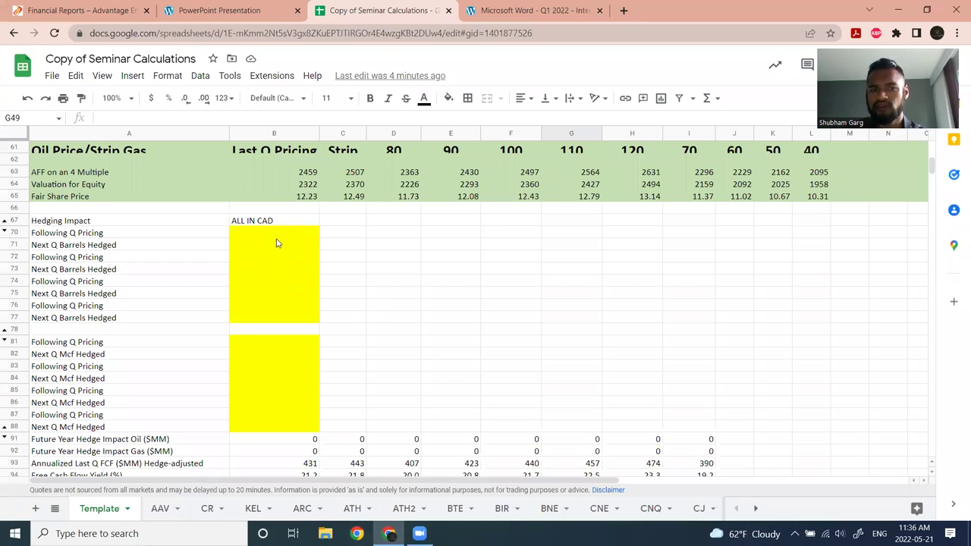
- Find the natural gas and crude oil hedging charts on page 17 of the investor presentation
left_click(492, 6)
scroll(485, 303, "down", 5)
left_click(220, 10)
scroll(416, 268, "down", 3)
scroll(416, 267, "down", 15)
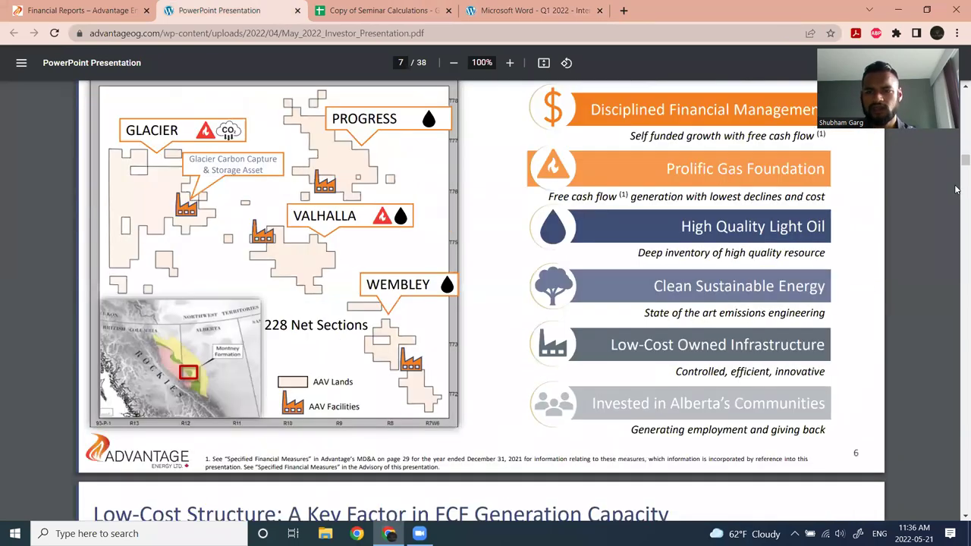
left_click_drag(956, 172, 956, 250)
scroll(367, 361, "down", 15)
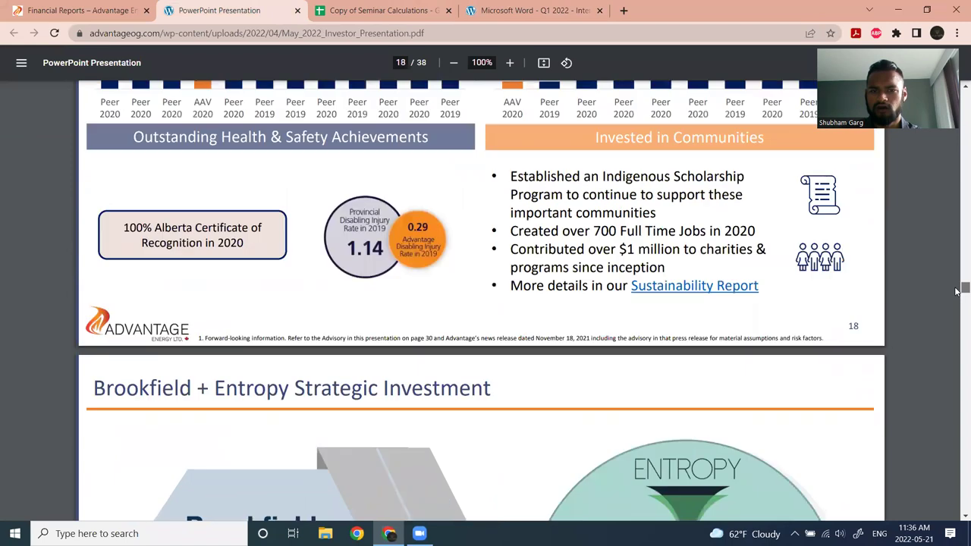
scroll(366, 361, "down", 2)
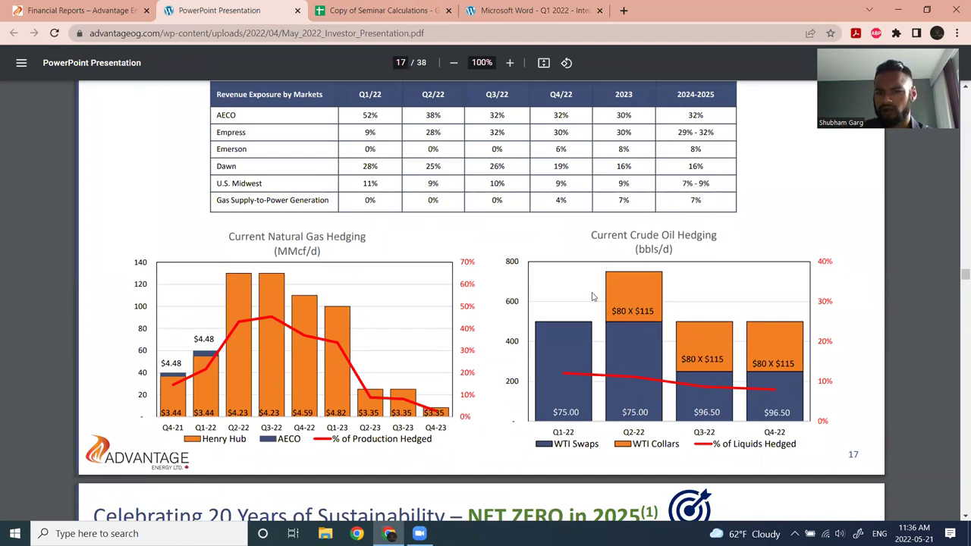
- Examine the $80 X $115 WTI collar for Q2-22 in the Current Crude Oil Hedging chart
left_click_drag(616, 311, 653, 307)
left_click(636, 322)
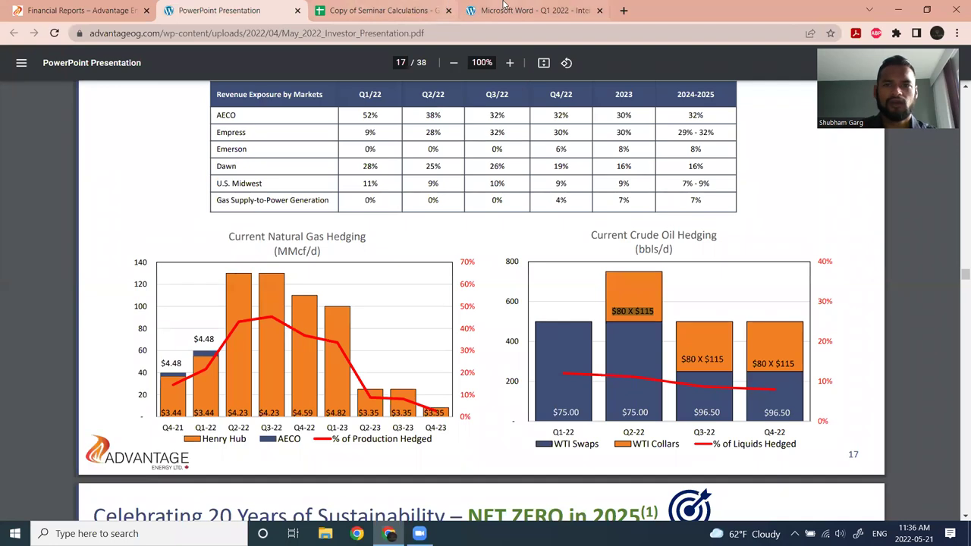
left_click(505, 9)
left_click(410, 7)
left_click(255, 7)
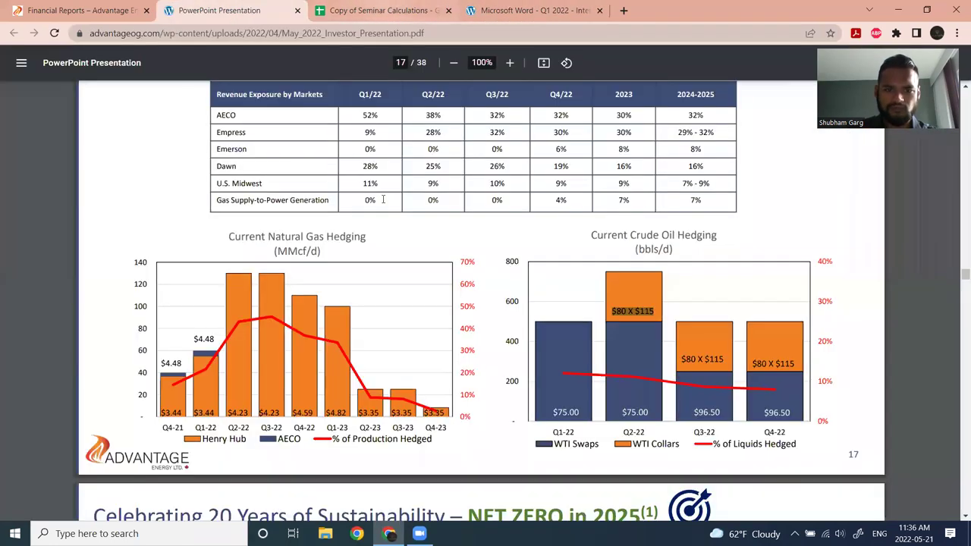
- Copy the oil hedge pricing and barrels in B70:B76 from the AAV sheet into the Template's Hedging Impact section
left_click(333, 7)
left_click(160, 508)
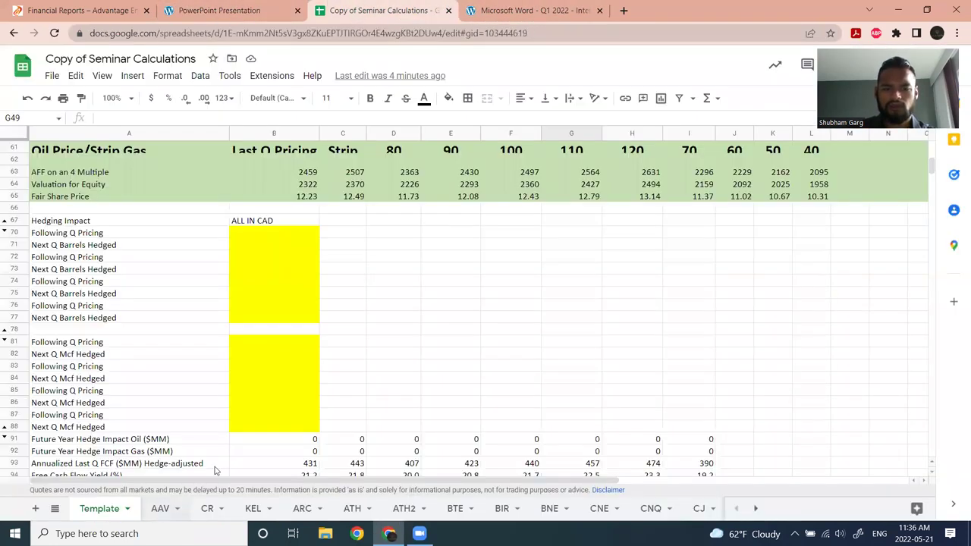
scroll(337, 315, "up", 20)
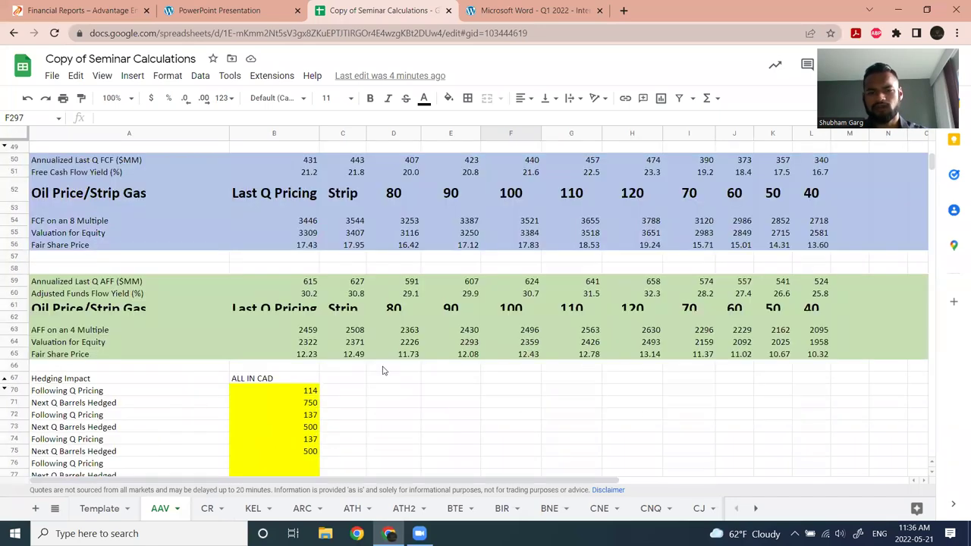
scroll(384, 371, "down", 3)
left_click_drag(303, 234, 294, 309)
key("ctrl+c")
left_click(205, 9)
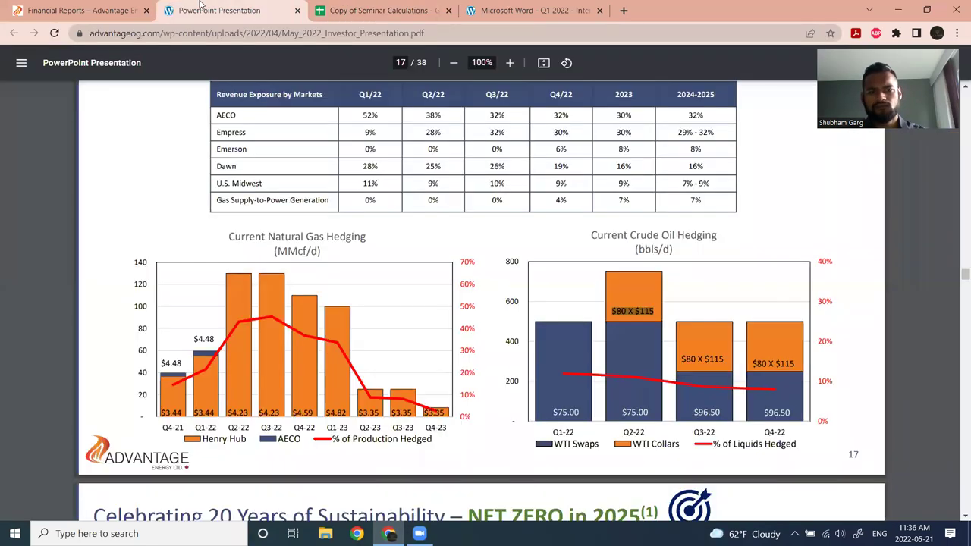
left_click(114, 10)
left_click(383, 10)
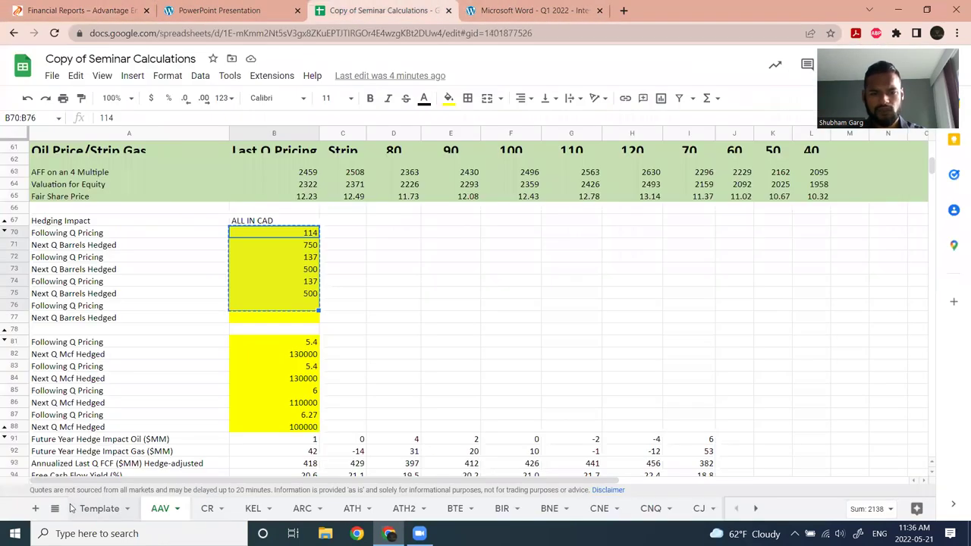
left_click(269, 234)
key("ctrl+v")
- Compare the template's first Next Q Barrels Hedged entry with the Q2-22 collar and swap in the crude oil hedging chart
left_click(313, 246)
left_click(529, 9)
left_click(319, 9)
left_click(227, 10)
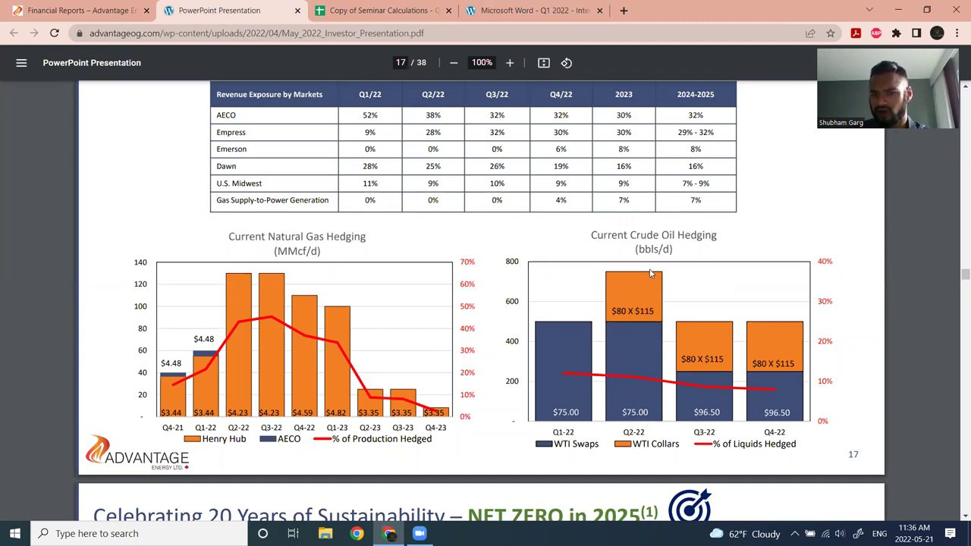
left_click_drag(614, 306, 632, 421)
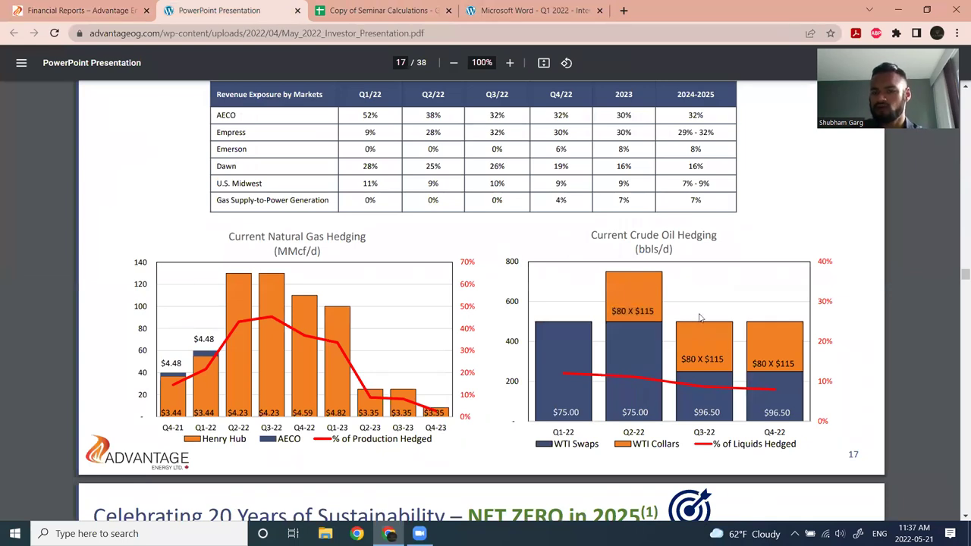
- Compare the template's remaining Next Q Barrels Hedged entries with the Q3-22 and Q4-22 bars in the crude oil hedging chart
left_click(383, 9)
key("Down")
key("Down")
key("Down")
key("Down")
left_click(287, 6)
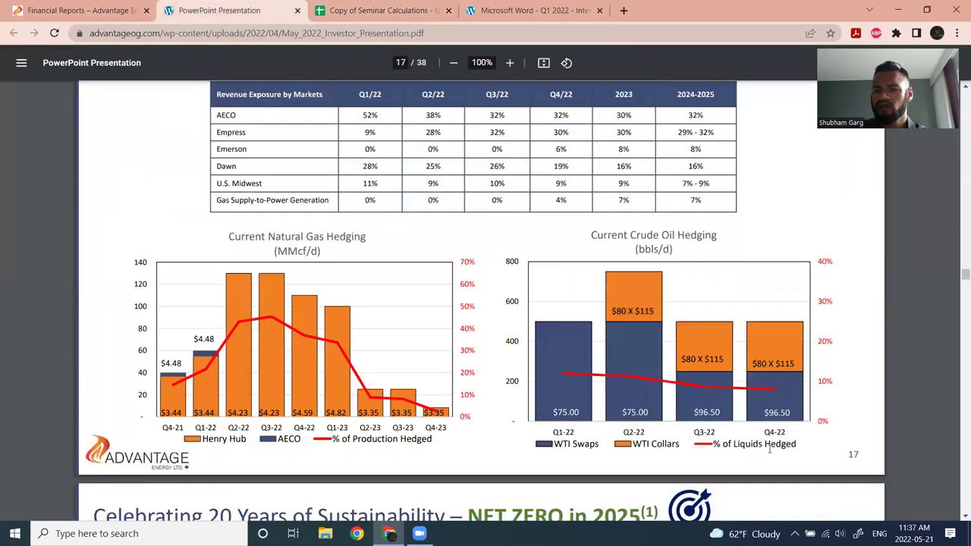
- Copy the gas hedge pricing and Mcf volumes in B81:B88 from the AAV sheet into the same Template cells
left_click(351, 7)
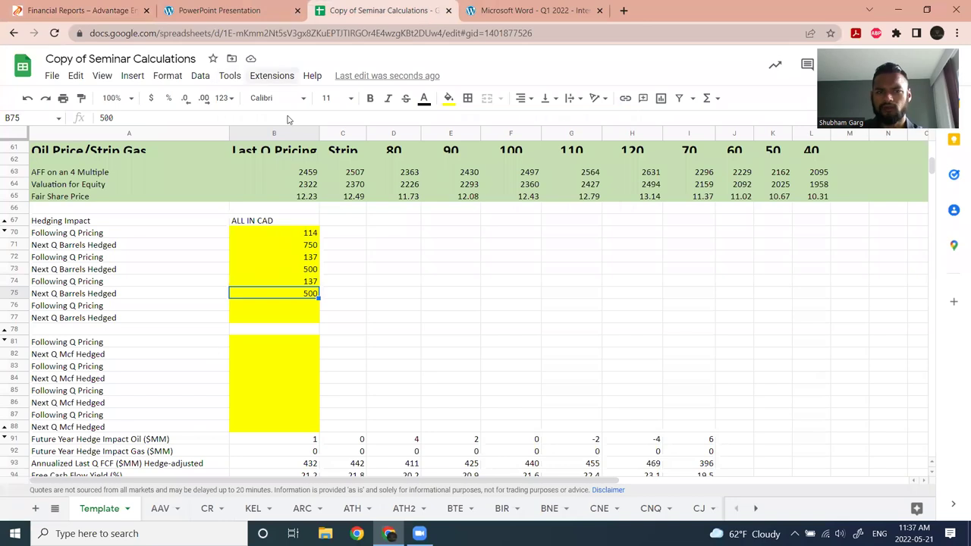
left_click(160, 509)
left_click(308, 332)
left_click_drag(306, 344, 304, 429)
left_click(99, 509)
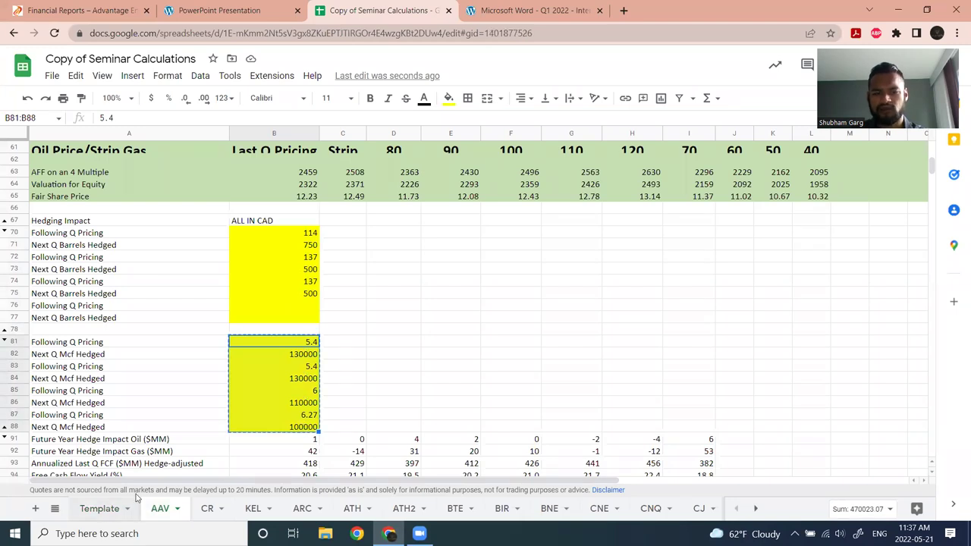
left_click(293, 342)
key("ctrl+v")
- Compare the template's gas hedge prices and Mcf volumes with the Current Natural Gas Hedging chart in the investor presentation
left_click(220, 10)
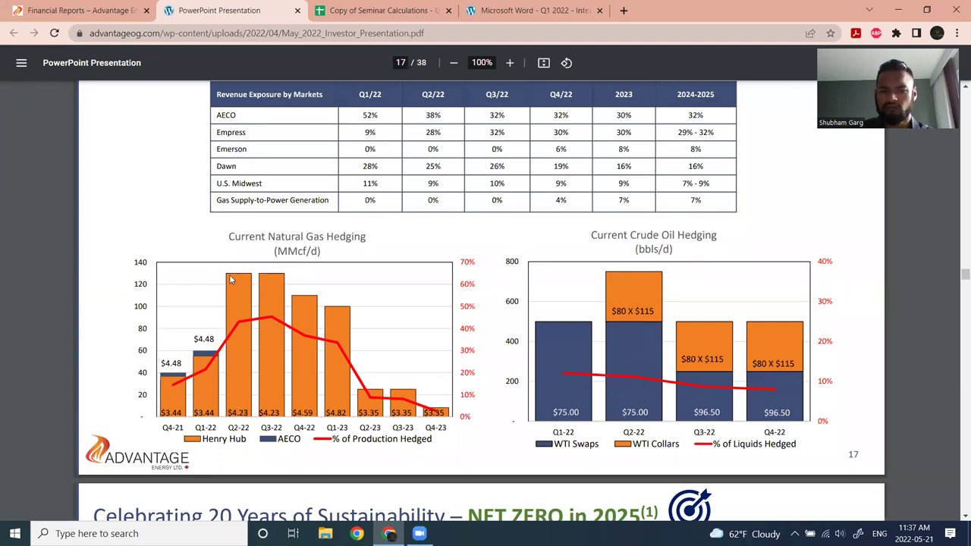
left_click(343, 6)
left_click(340, 343)
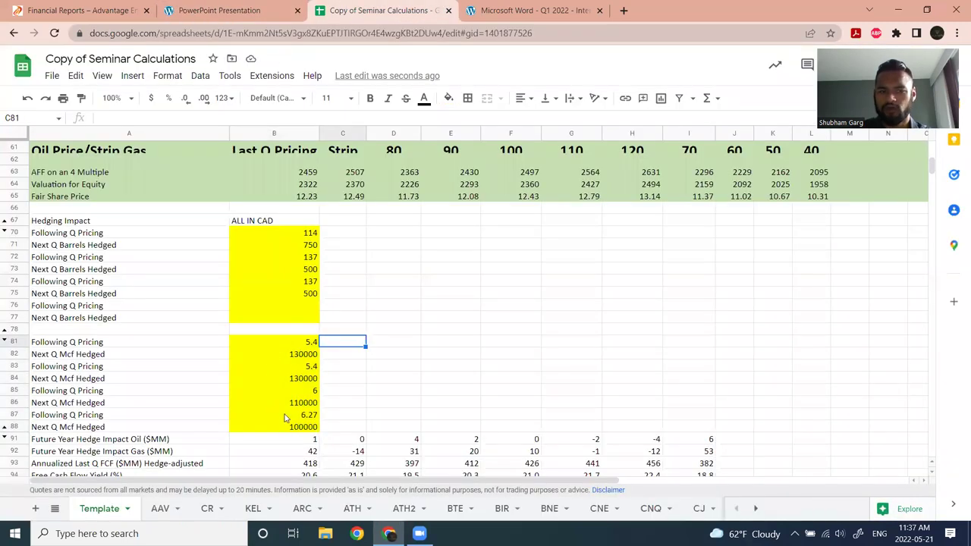
left_click(91, 343)
left_click(292, 347)
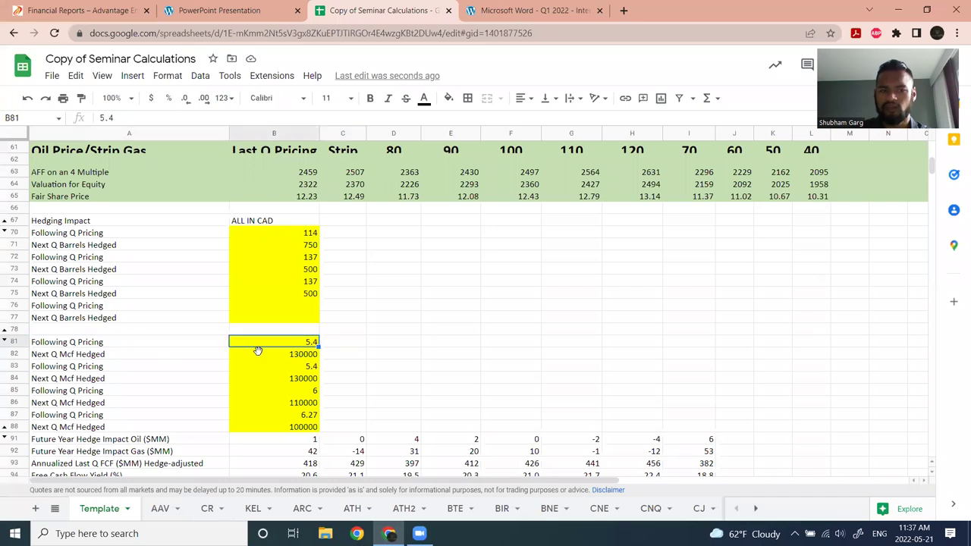
left_click(301, 358)
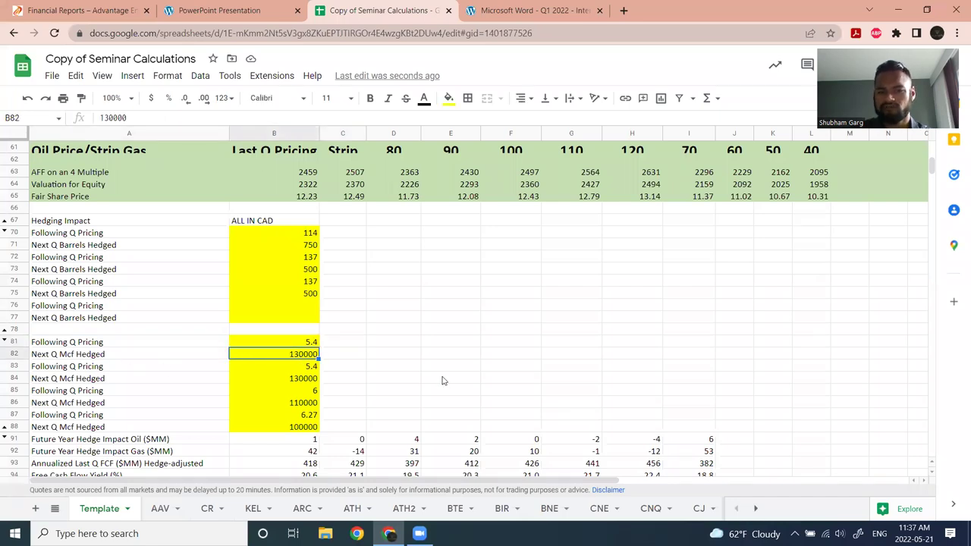
left_click(220, 10)
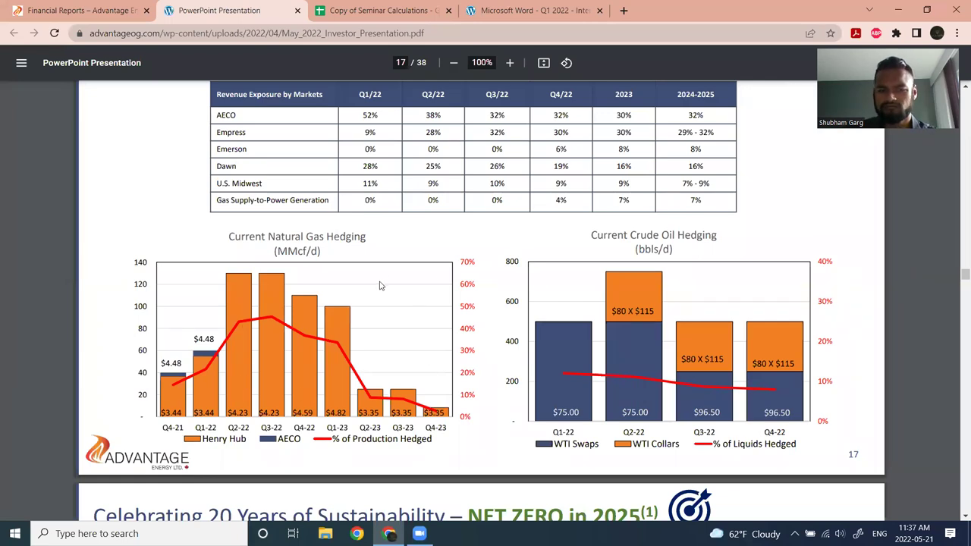
left_click(379, 7)
left_click(243, 8)
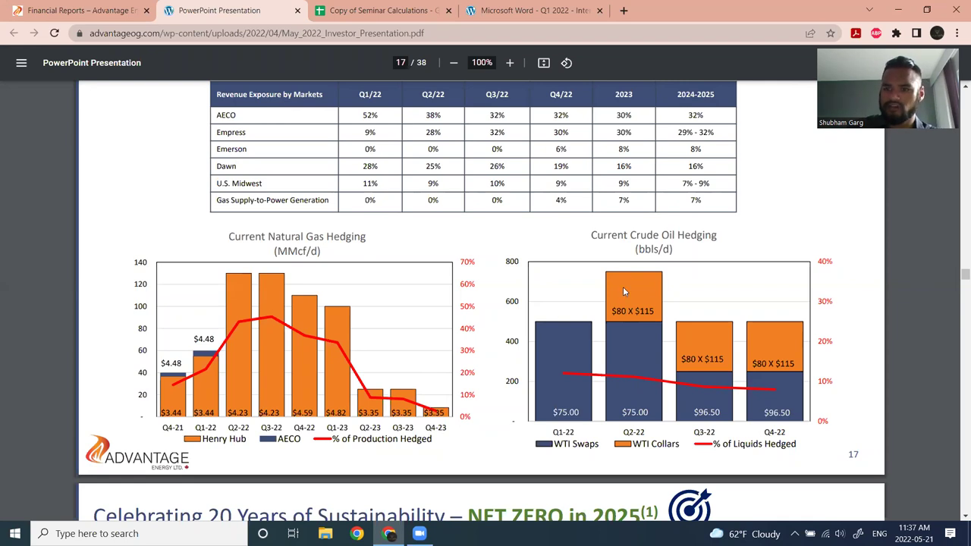
- Look over the Commodity Prices and Marketing section on natural gas markets in the Q1 2022 interim report
left_click(534, 9)
scroll(543, 361, "down", 4)
scroll(468, 157, "up", 3)
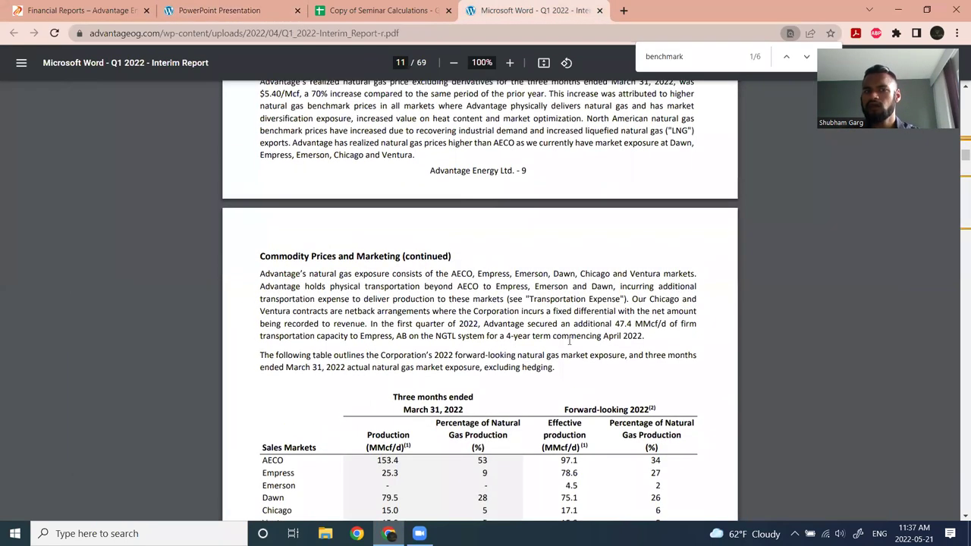
- Examine the template's future year gas and oil hedge impacts and the hedge-adjusted free cash flow yields in rows 91 to 94
left_click(393, 8)
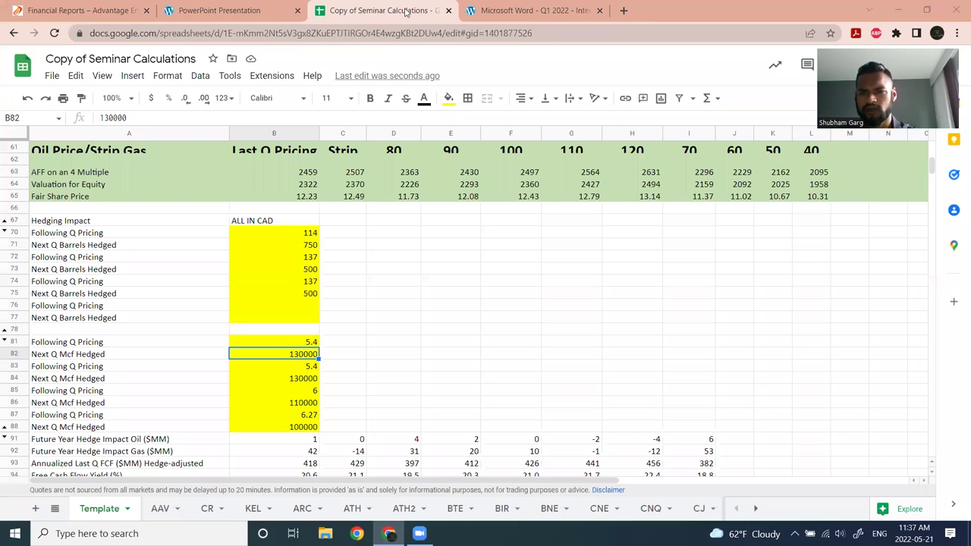
scroll(385, 330, "down", 5)
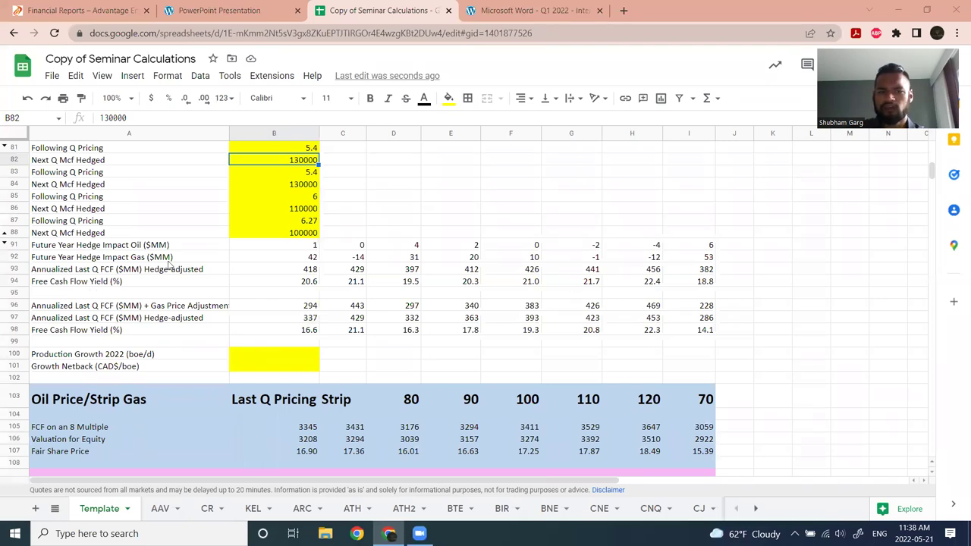
left_click(100, 258)
left_click(533, 257)
left_click(137, 247)
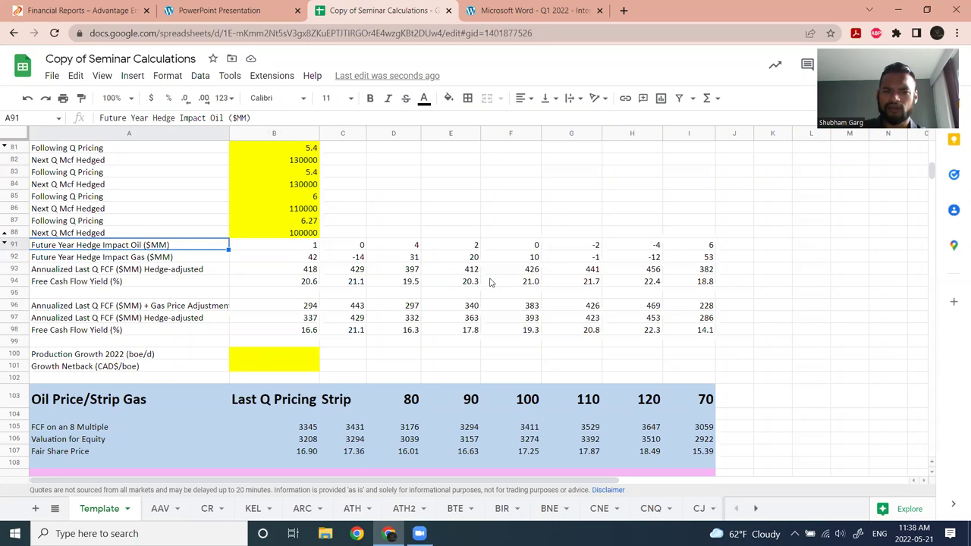
left_click(453, 287)
scroll(452, 287, "down", 5)
scroll(440, 283, "up", 4)
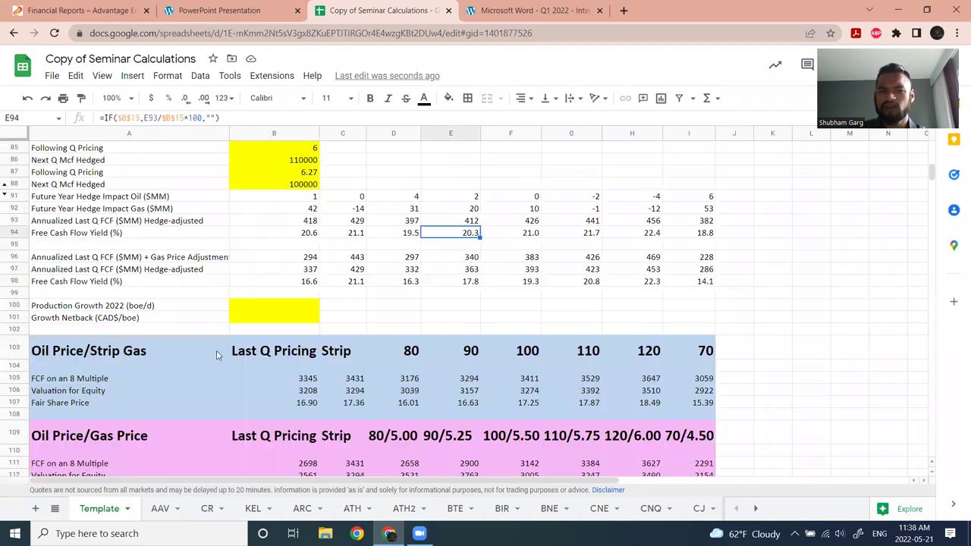
- Find the 2022 Capital Investment Thesis slide in the investor presentation for the template's Production Growth 2022 input
left_click(240, 307)
scroll(346, 233, "up", 10)
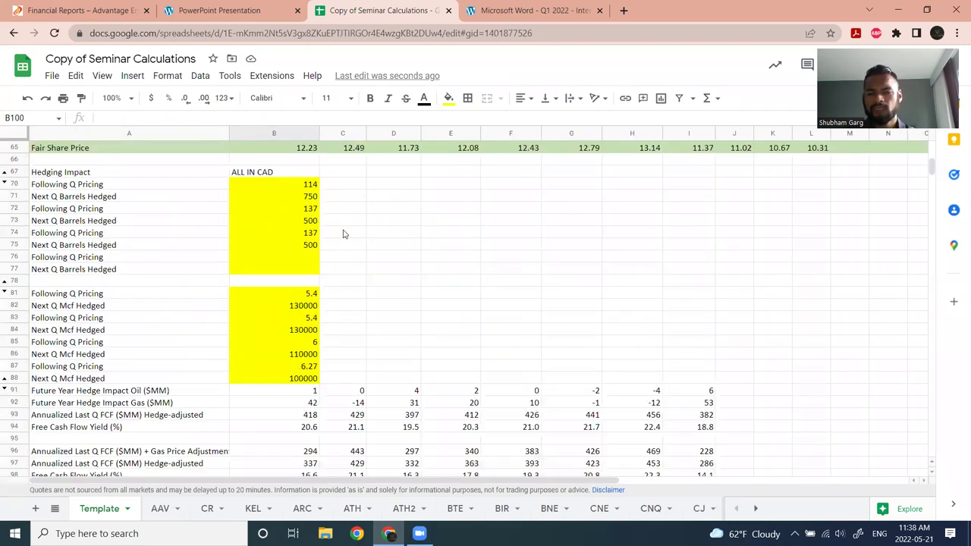
left_click(512, 5)
scroll(485, 252, "up", 3)
key("ctrl+shift+Tab")
key("ctrl+shift+Tab")
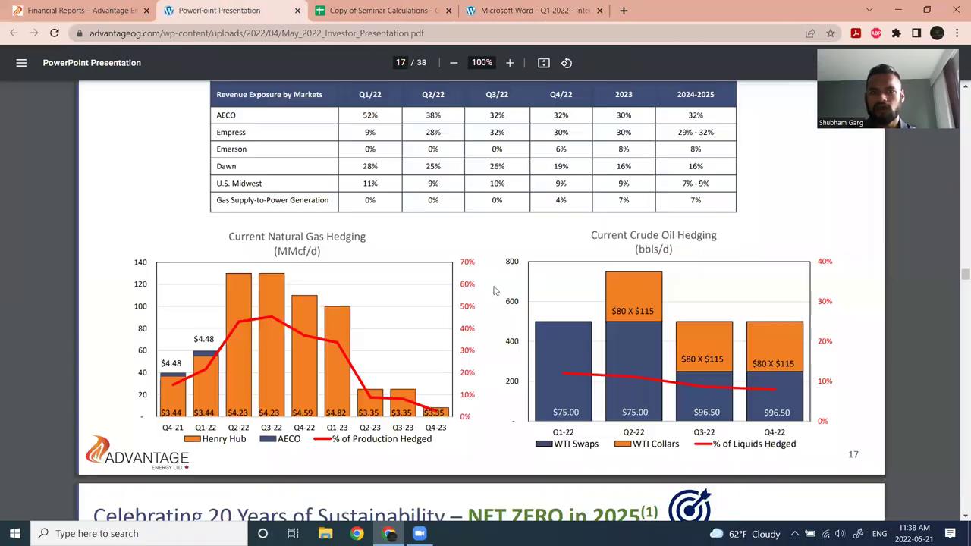
scroll(494, 291, "up", 10)
scroll(494, 290, "up", 20)
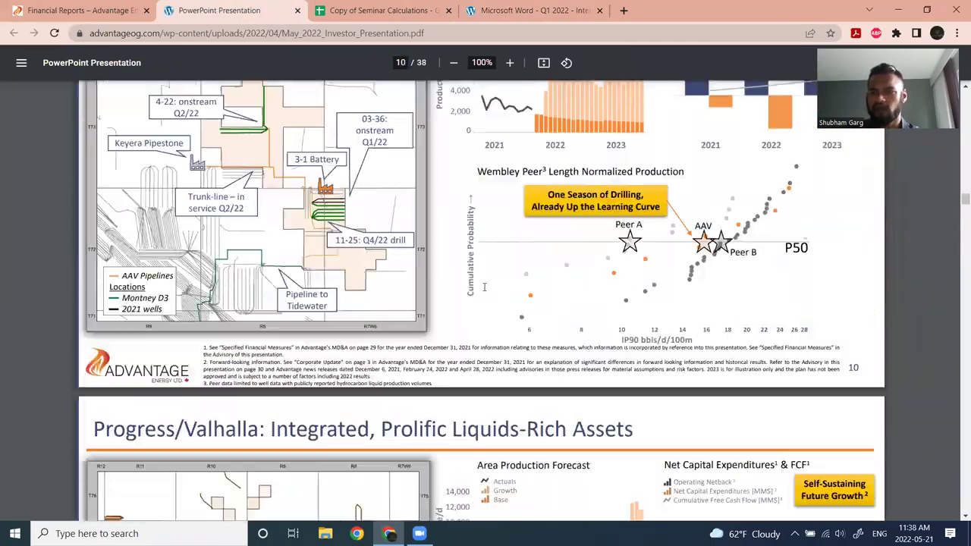
scroll(413, 250, "up", 20)
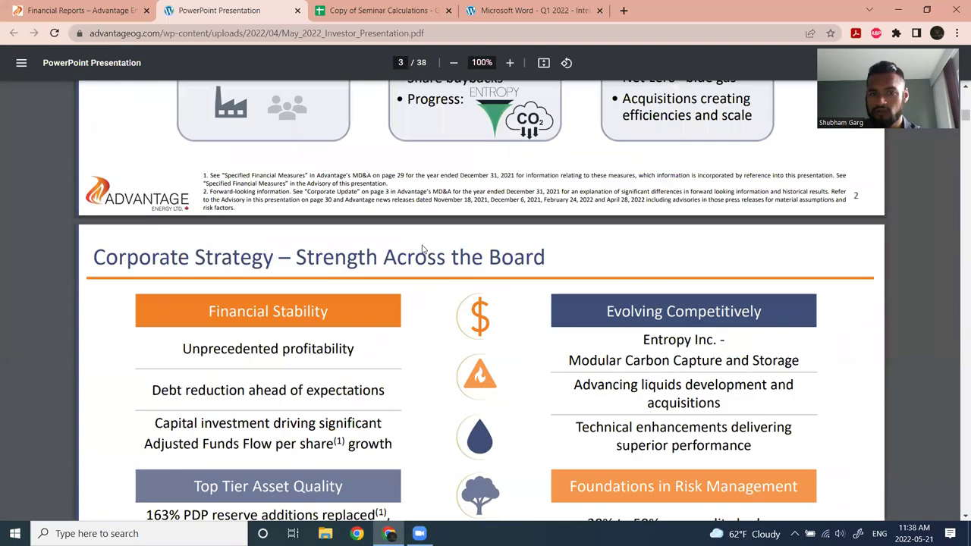
scroll(416, 258, "up", 4)
scroll(410, 282, "down", 11)
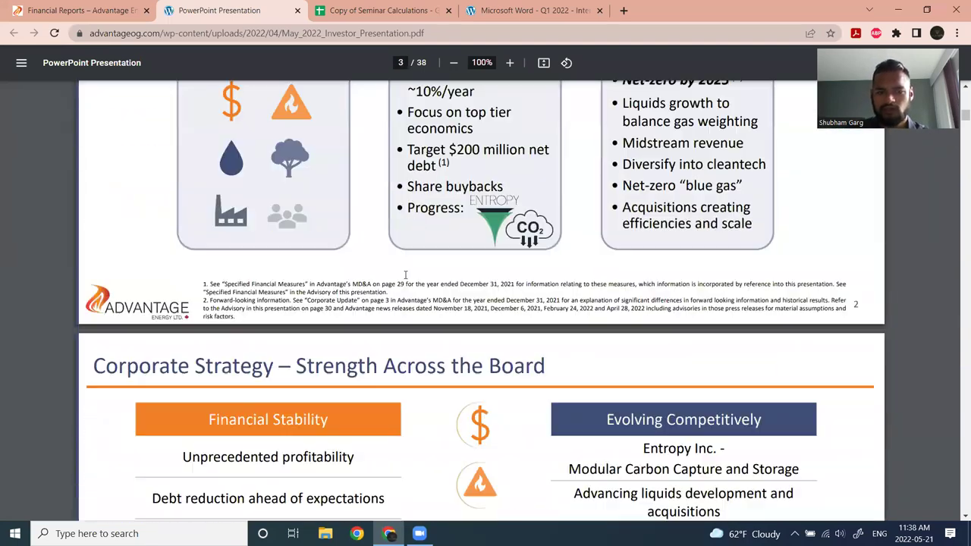
scroll(405, 279, "down", 12)
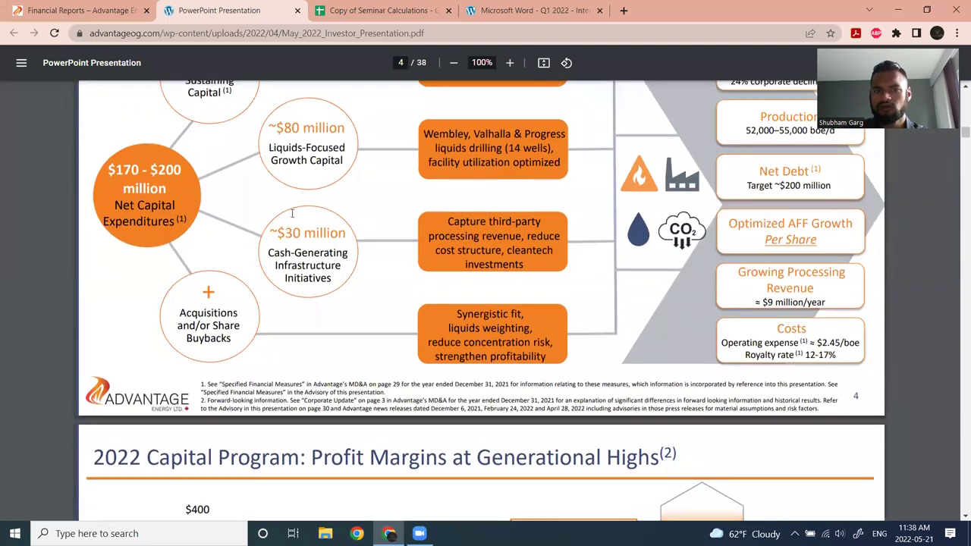
- Examine the capital spending breakdown and the 2022 production guidance on page 4 of the presentation
scroll(288, 264, "up", 3)
double_click(289, 264)
left_click(295, 287)
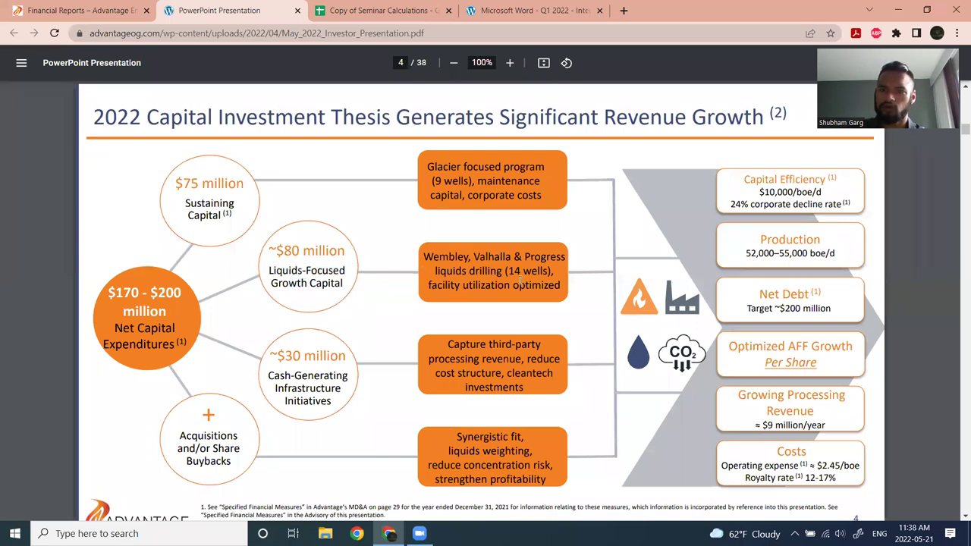
double_click(768, 239)
left_click(782, 260)
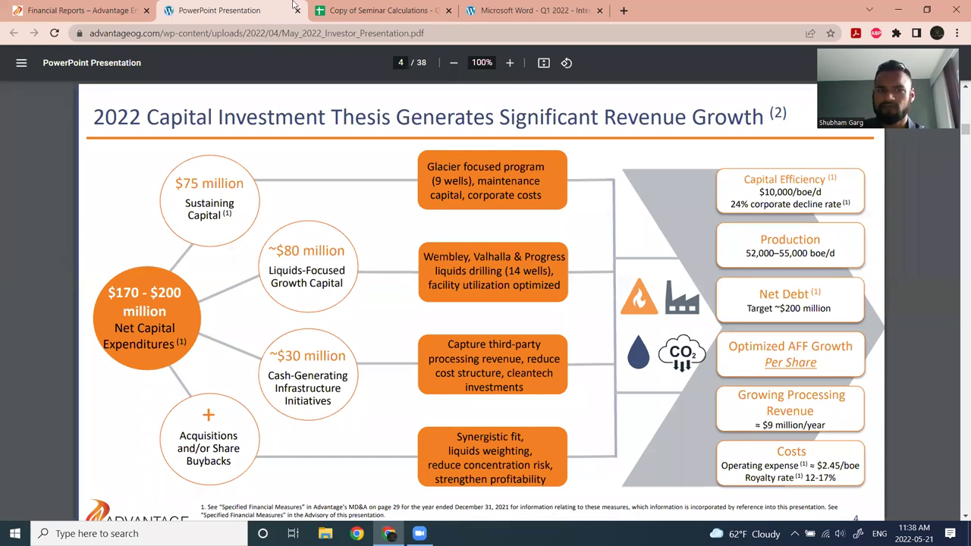
- Close the Financial Reports page and set the template's Production Growth 2022 to 700 boe/d
left_click(84, 10)
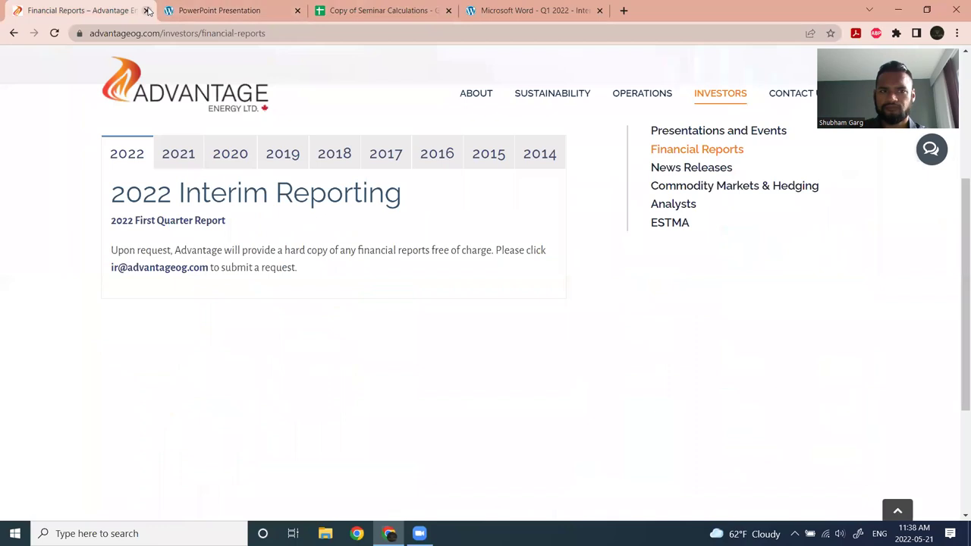
key("ctrl+w")
left_click(230, 10)
left_click(312, 174)
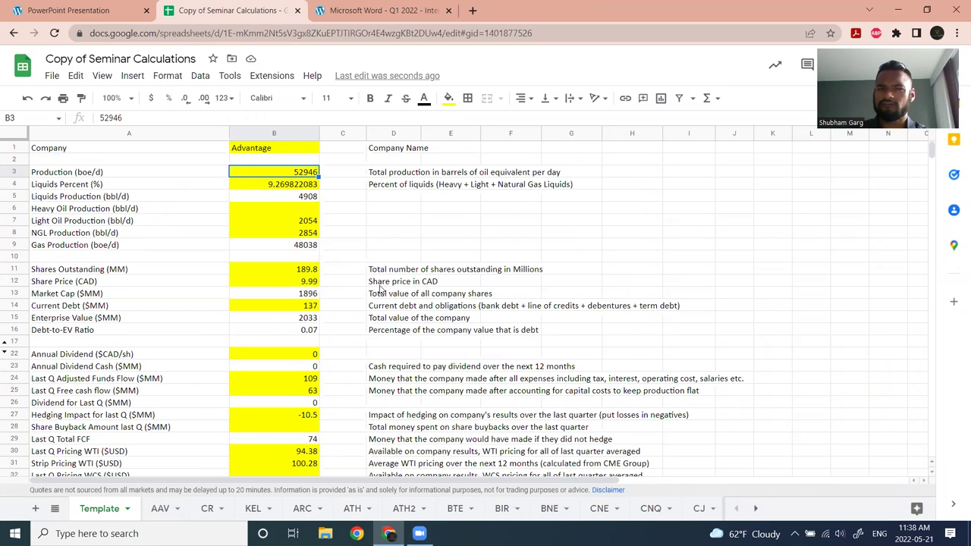
scroll(388, 273, "down", 15)
scroll(370, 289, "up", 5)
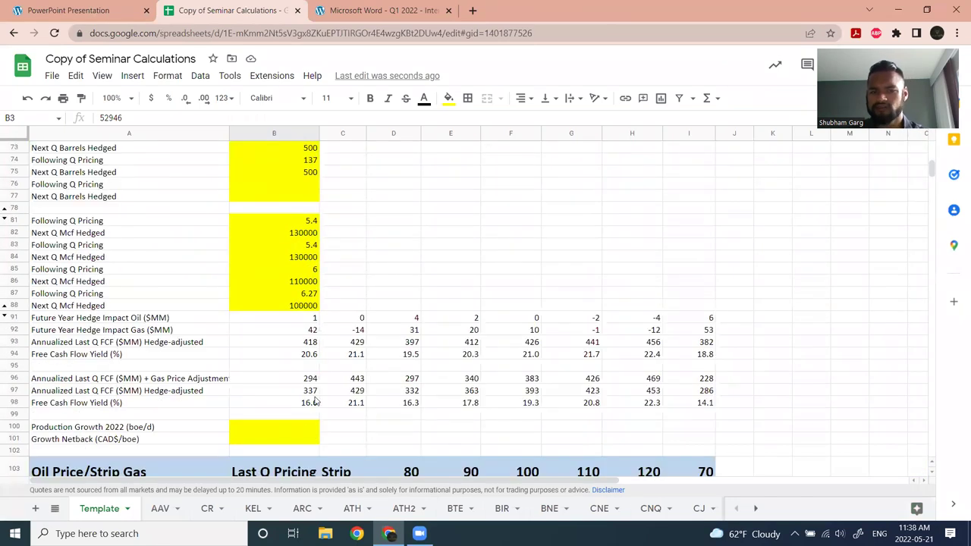
left_click(302, 429)
type("700")
key("Return")
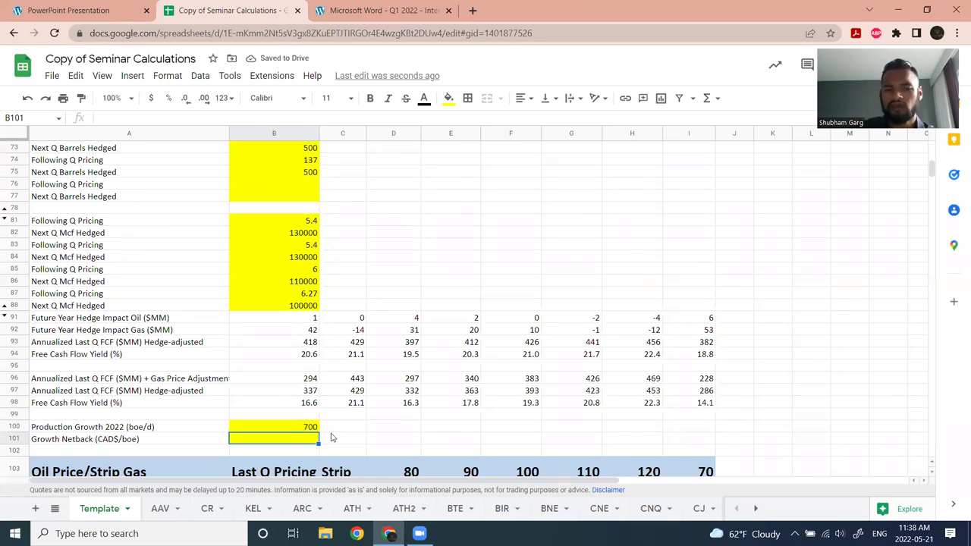
- Find the Q1 2022 operating netback in the interim report's Operating Highlights for the template's Growth Netback input
scroll(349, 371, "up", 15)
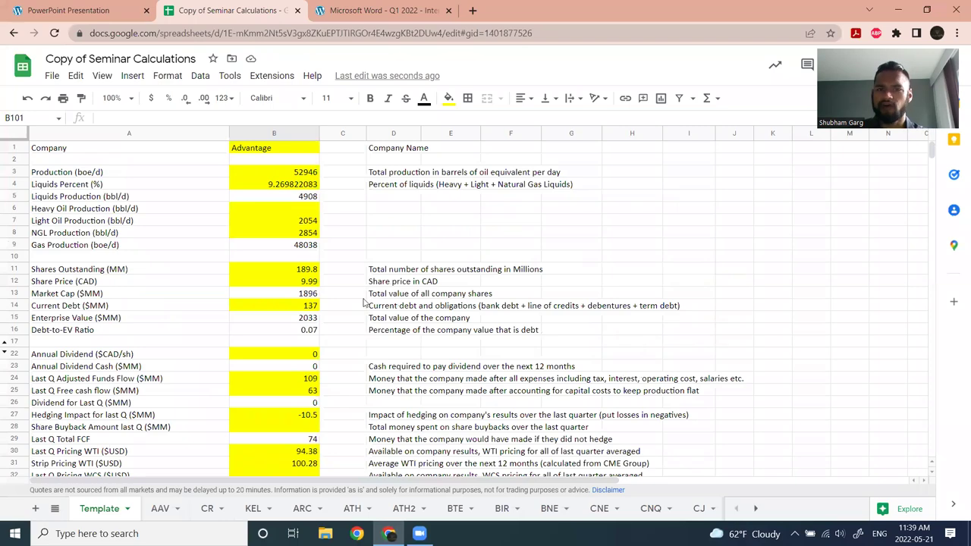
scroll(380, 287, "down", 15)
left_click(277, 403)
left_click(275, 415)
left_click(387, 9)
scroll(654, 347, "up", 10)
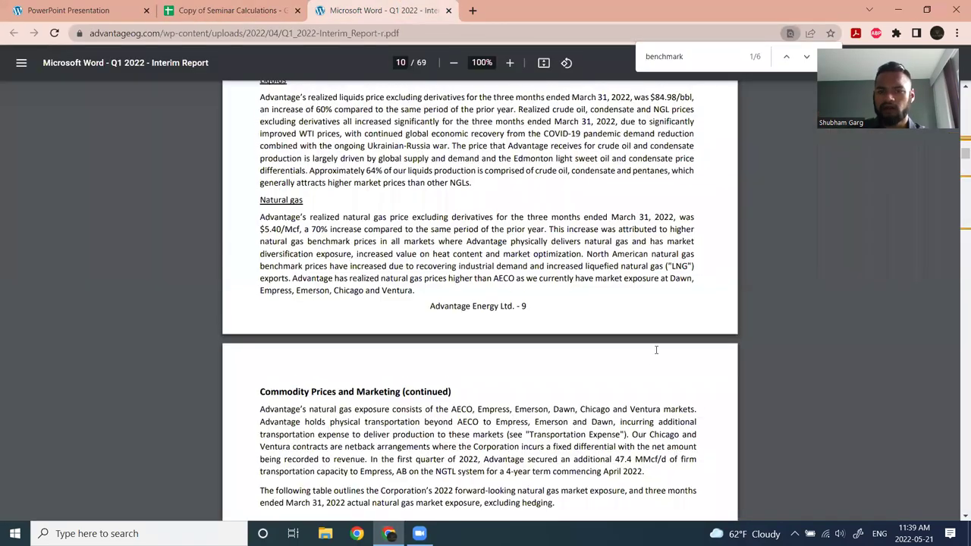
scroll(619, 331, "down", 5)
scroll(620, 332, "up", 20)
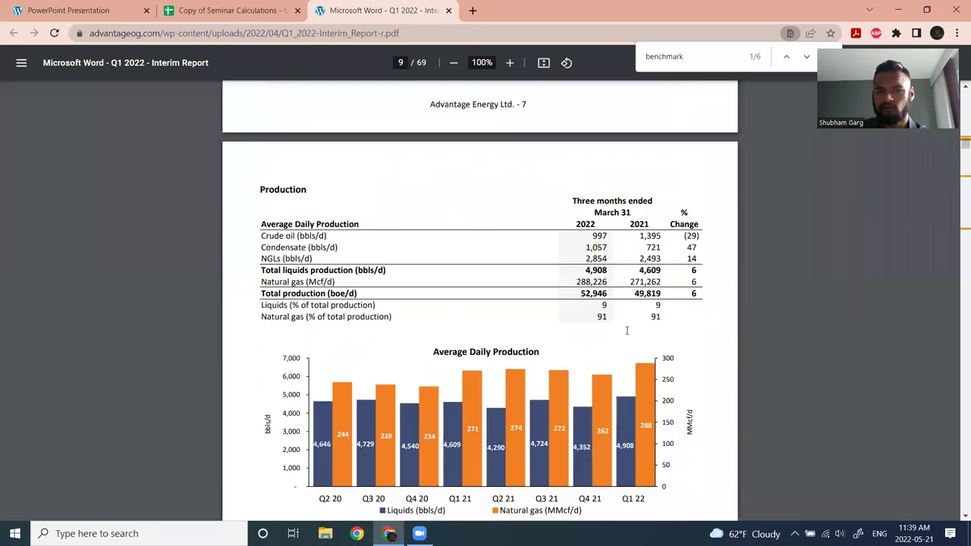
scroll(627, 331, "up", 5)
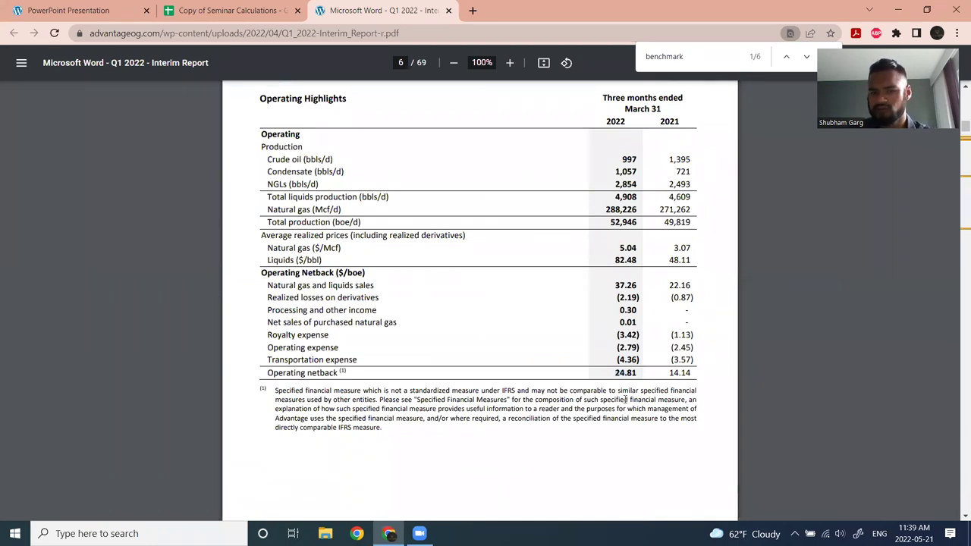
- Set the template's Growth Netback to 25 CAD$/boe
left_click(231, 10)
type("25")
key("Return")
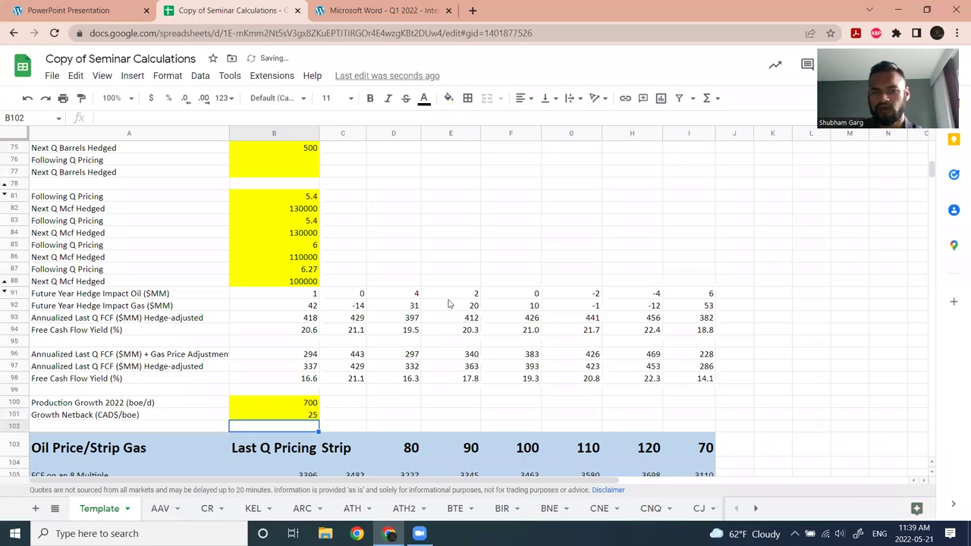
- Set the template's 2022 Capital Program to 185 $MM CAD in B141
scroll(422, 317, "down", 5)
scroll(422, 317, "down", 3)
left_click(303, 342)
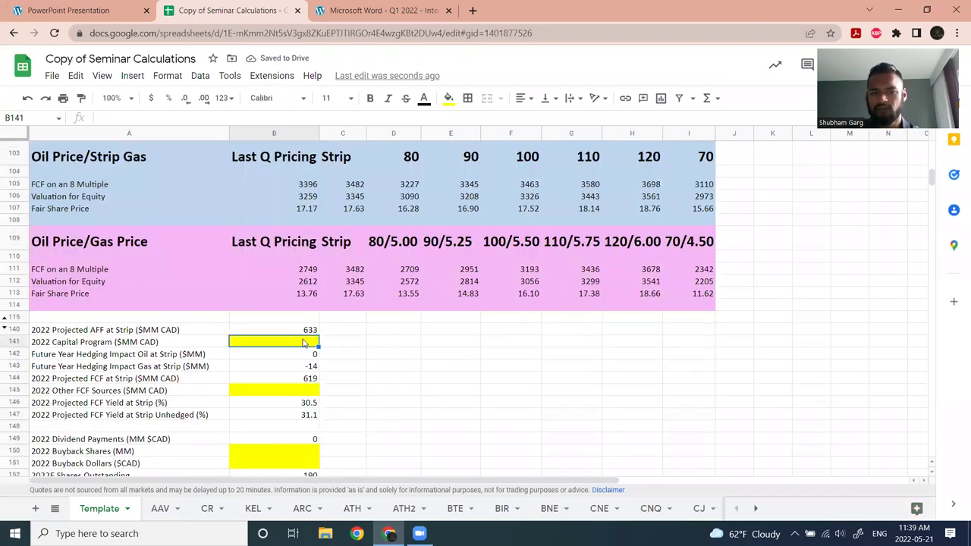
type("18")
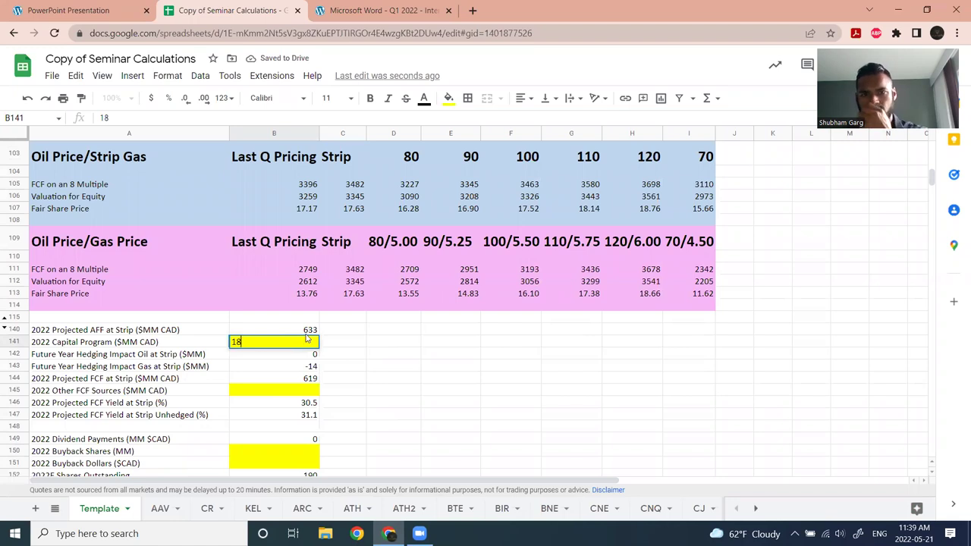
type("5")
key("Return")
- Review the Fair Share Price rows in the strip gas and gas price valuation tables across the oil price scenarios
left_click(477, 296)
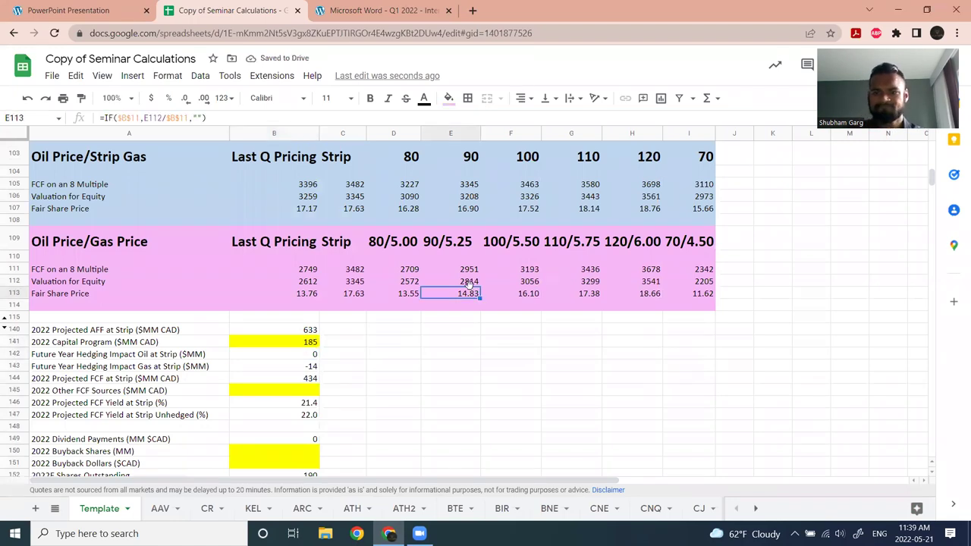
scroll(483, 294, "up", 3)
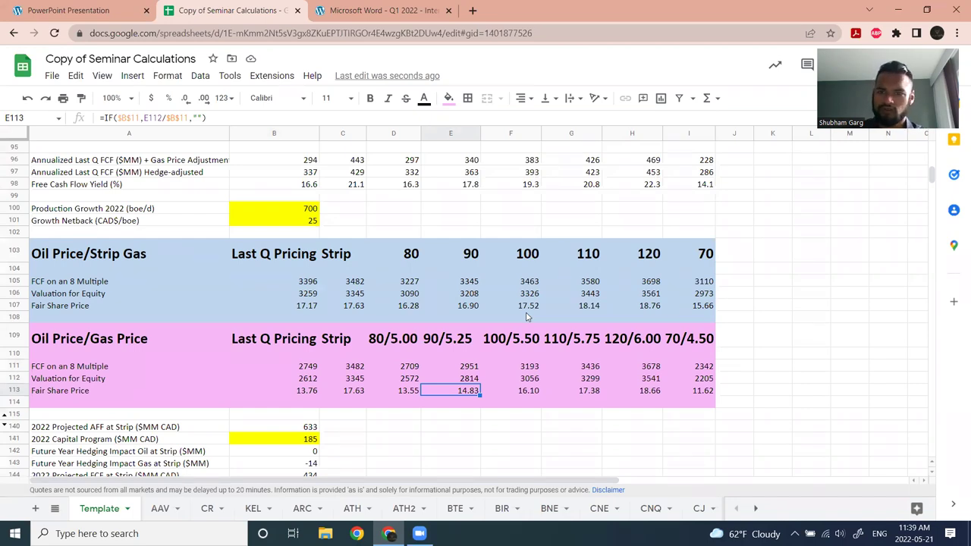
- Review the template's 2022 Projected FCF Yield at Strip rows against the fair share price tables
scroll(346, 324, "down", 4)
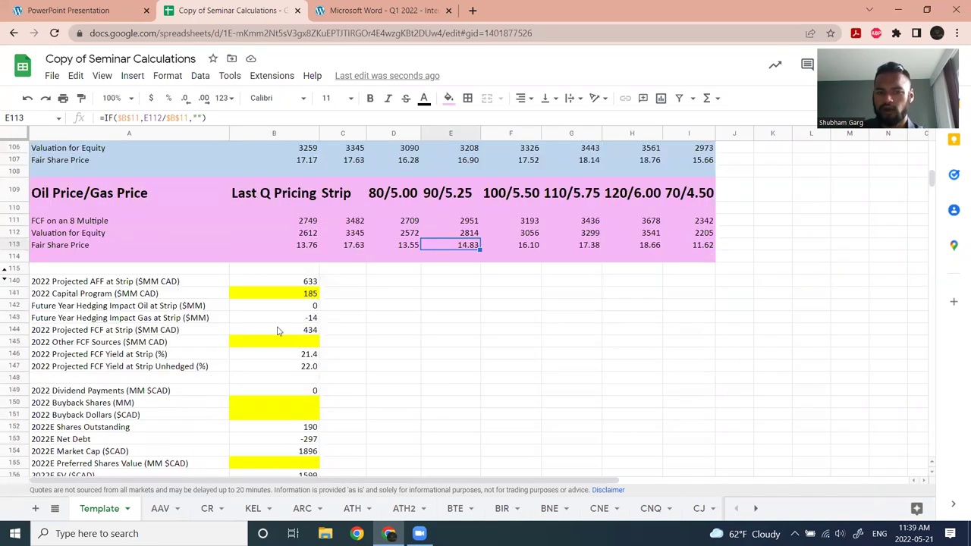
left_click(87, 355)
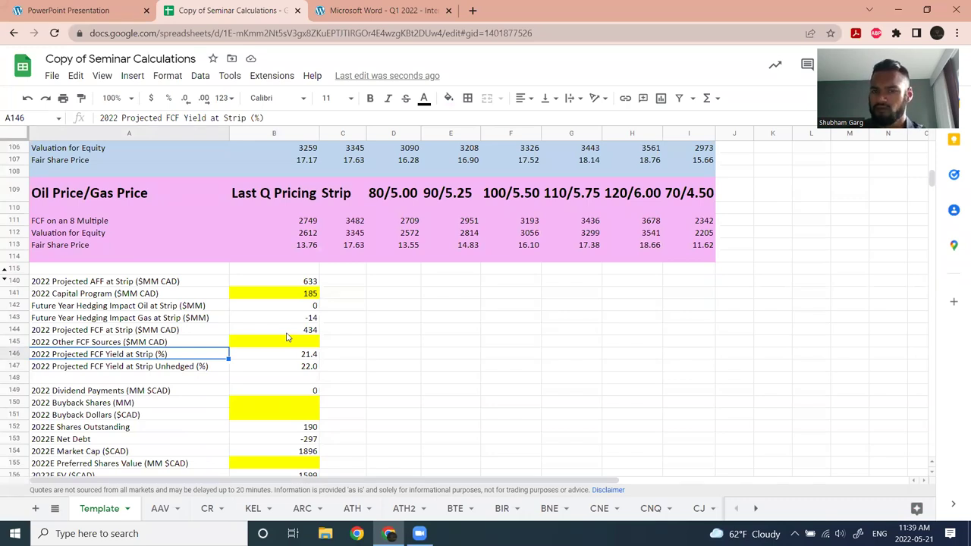
scroll(349, 237, "up", 4)
scroll(394, 247, "down", 2)
scroll(383, 239, "up", 5)
scroll(383, 239, "up", 4)
scroll(364, 266, "down", 9)
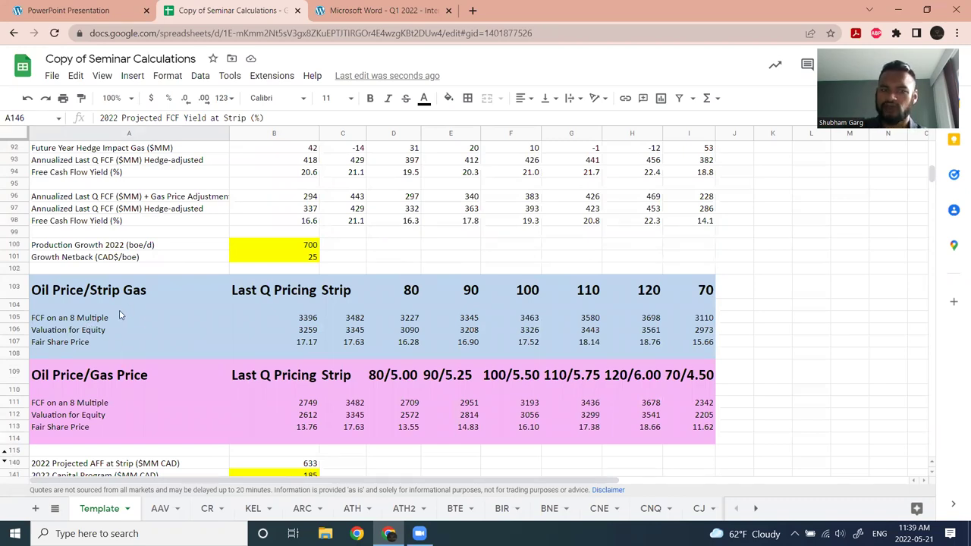
- Inspect the FCF on an 8 Multiple formula for Last Q Pricing in B105 without changing it
left_click(119, 314)
left_click_drag(305, 331, 302, 320)
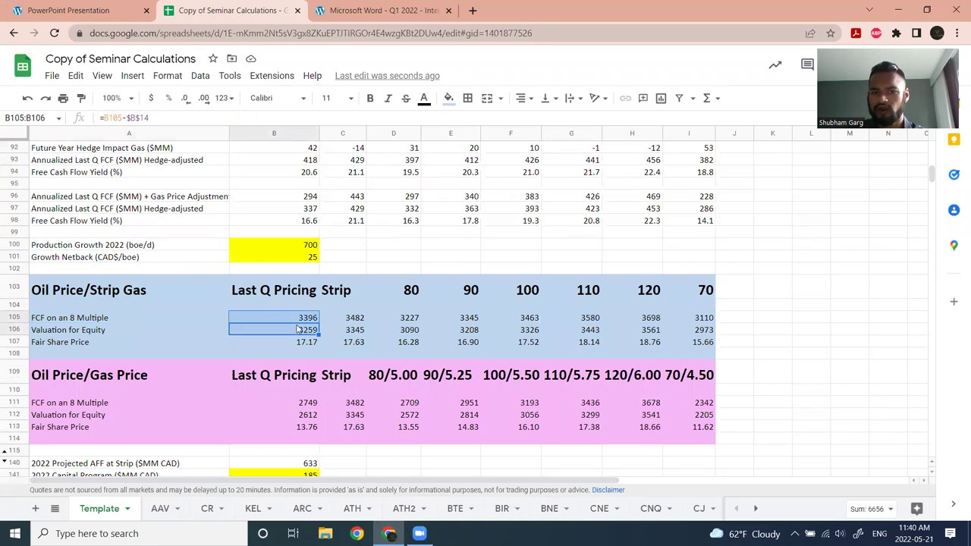
left_click(302, 321)
left_click(128, 119)
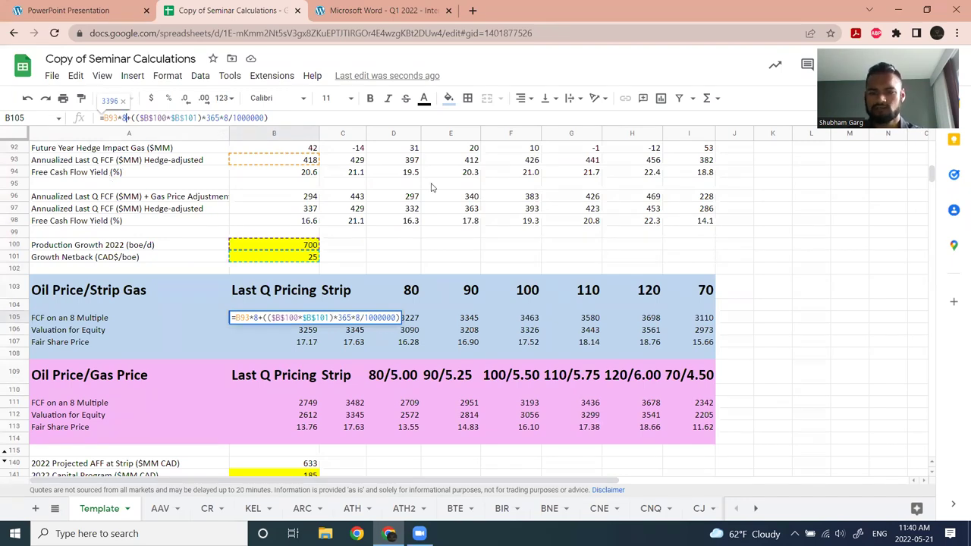
key("Escape")
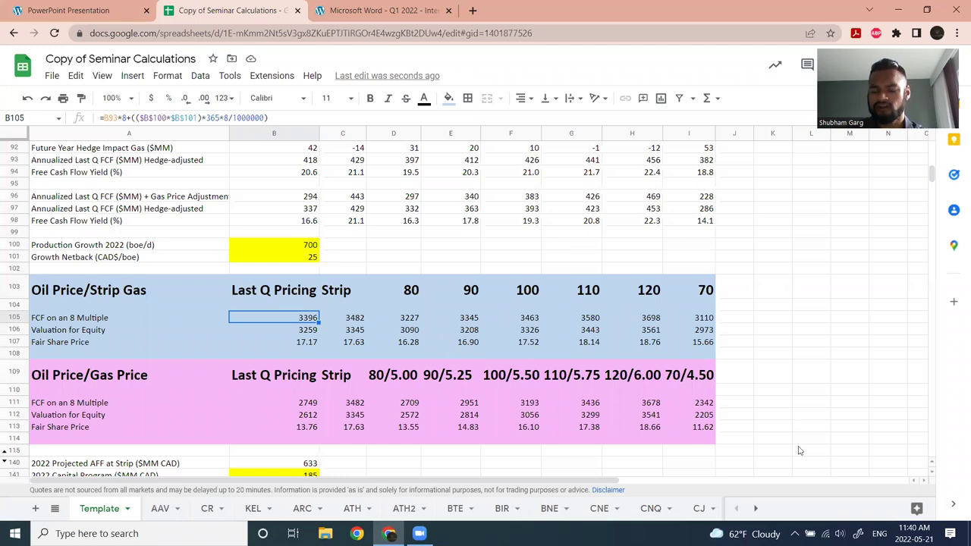
- Review the template's gas price valuation table and the 2022 and 2023 projected FCF rows below it
scroll(437, 289, "down", 5)
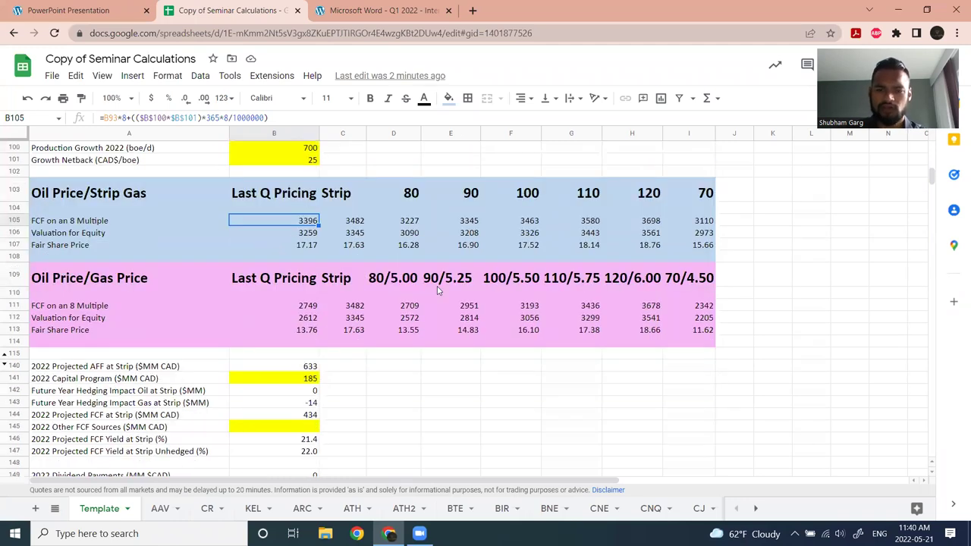
scroll(434, 295, "down", 2)
scroll(434, 294, "up", 4)
left_click(435, 291)
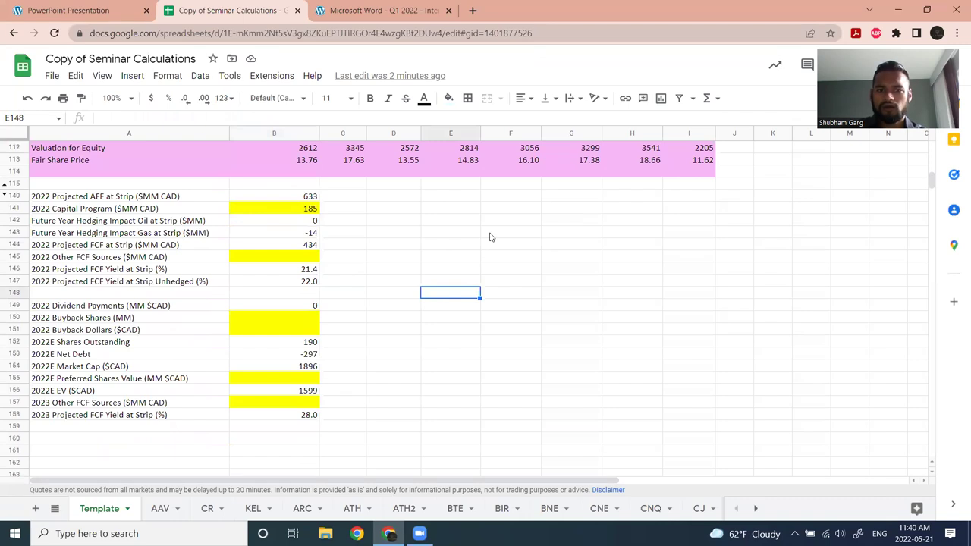
scroll(489, 237, "up", 4)
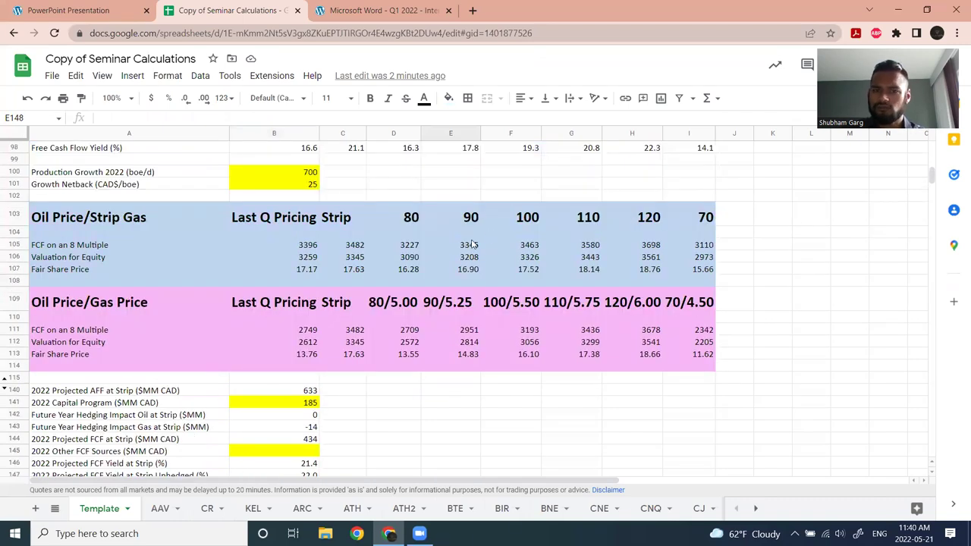
scroll(478, 244, "down", 2)
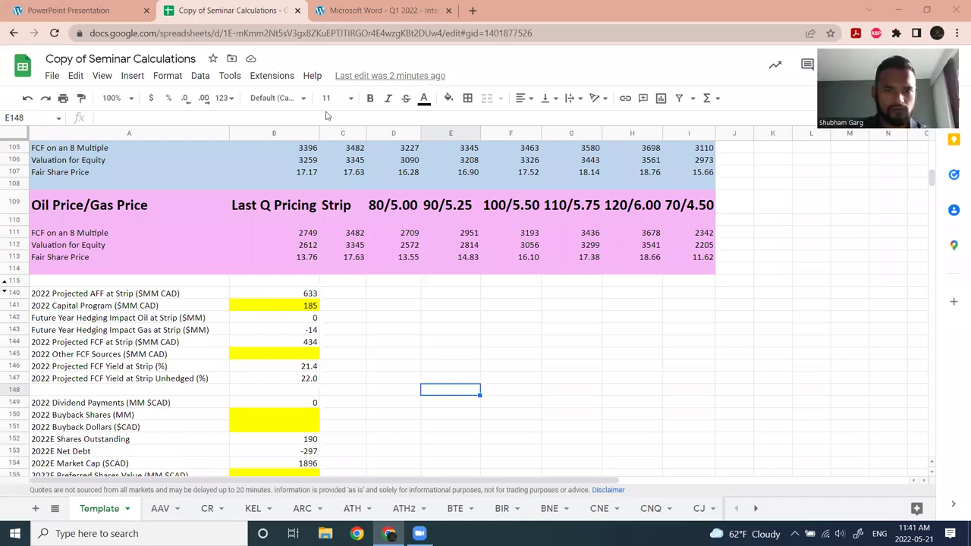
left_click(573, 233)
scroll(455, 304, "down", 3)
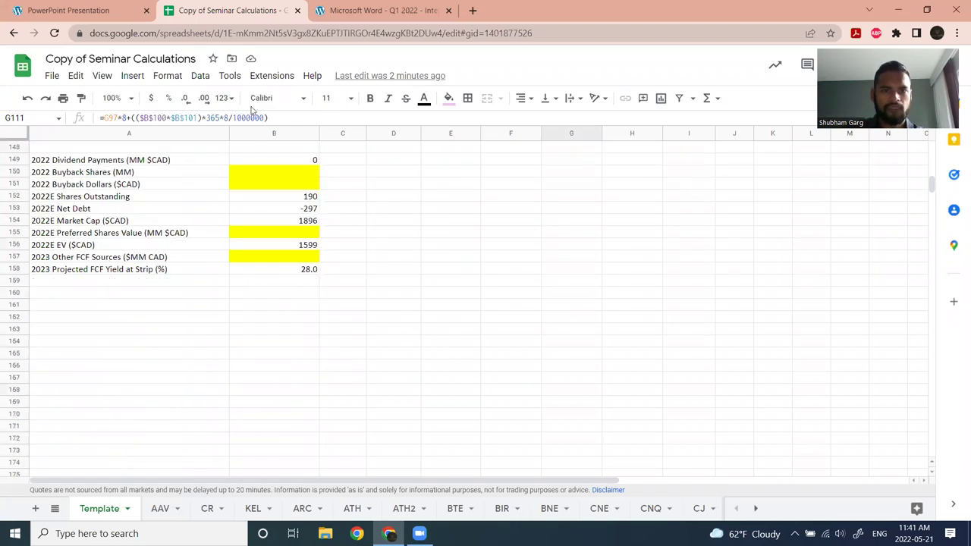
- Open the AAV sheet and look through its valuation tables and the net capital expenditures graphic
left_click(160, 510)
scroll(273, 289, "down", 5)
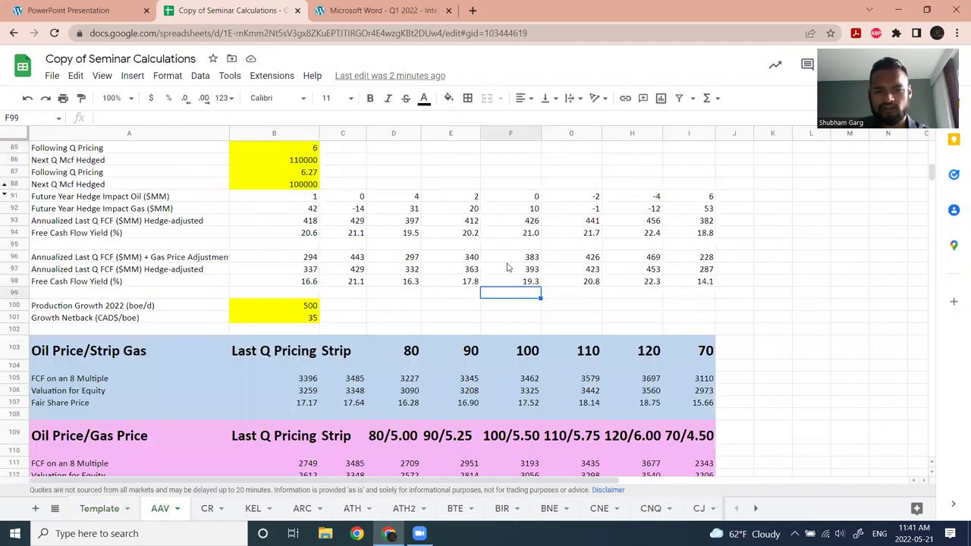
scroll(396, 258, "down", 15)
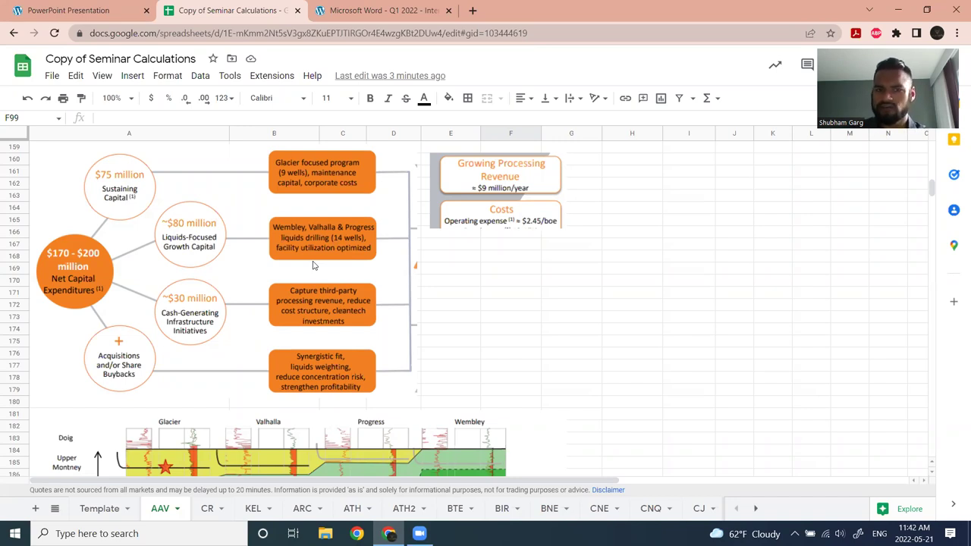
scroll(314, 265, "up", 5)
scroll(418, 301, "up", 3)
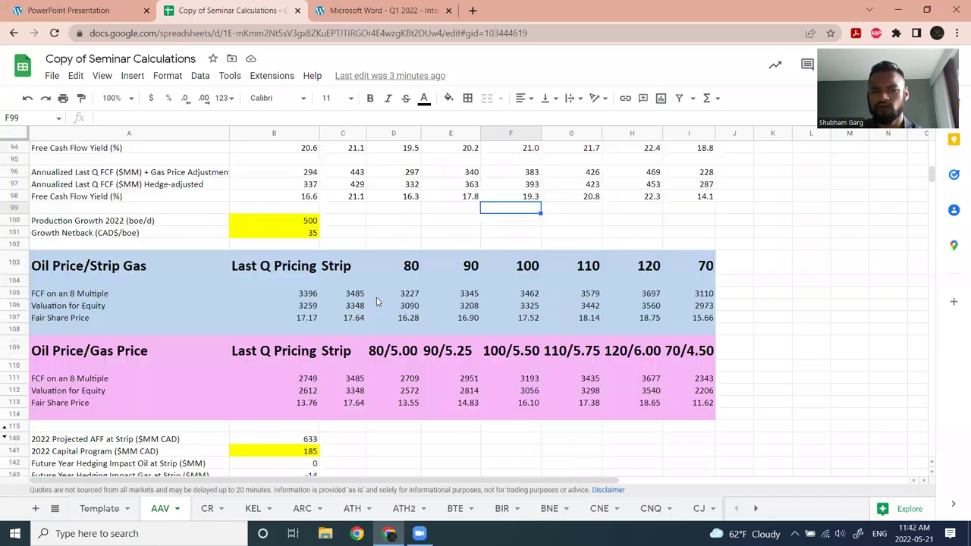
- Try a 2022 Production Growth of 2500 boe/d in the AAV sheet's B100, and undo the change
left_click(311, 220)
type("2500")
key("Return")
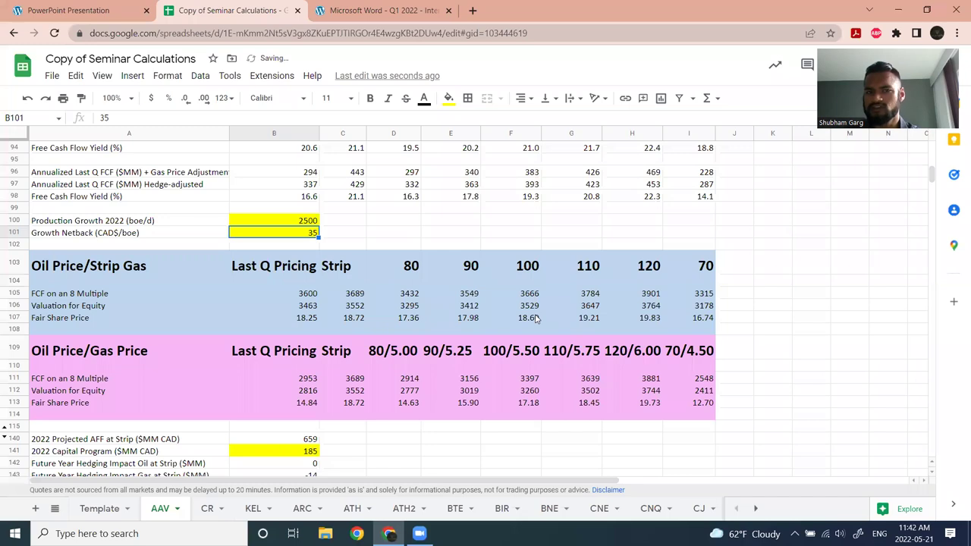
key("ctrl+z")
- Examine the AAV sheet's net capital expenditures breakdown and the Growing Processing Revenue graphic beside it
scroll(510, 265, "down", 8)
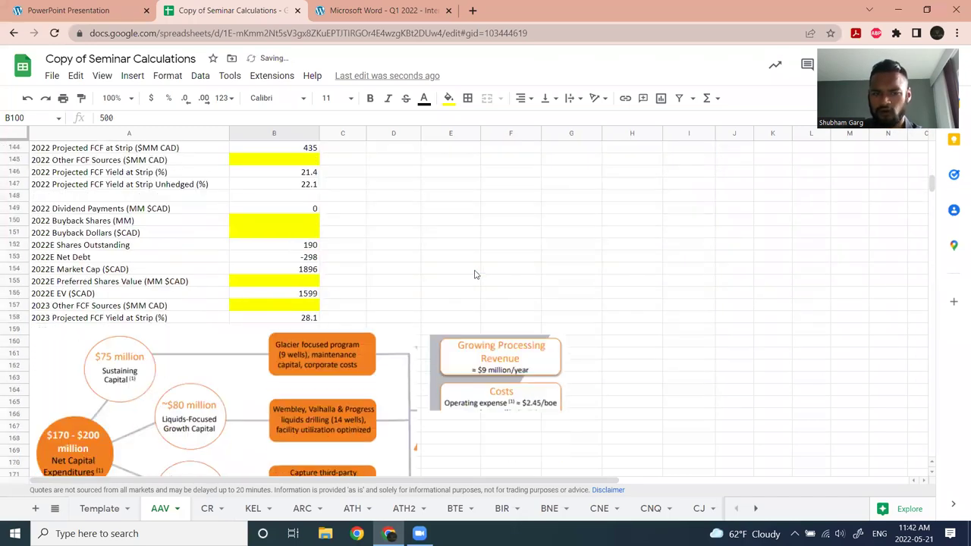
scroll(198, 205, "up", 1)
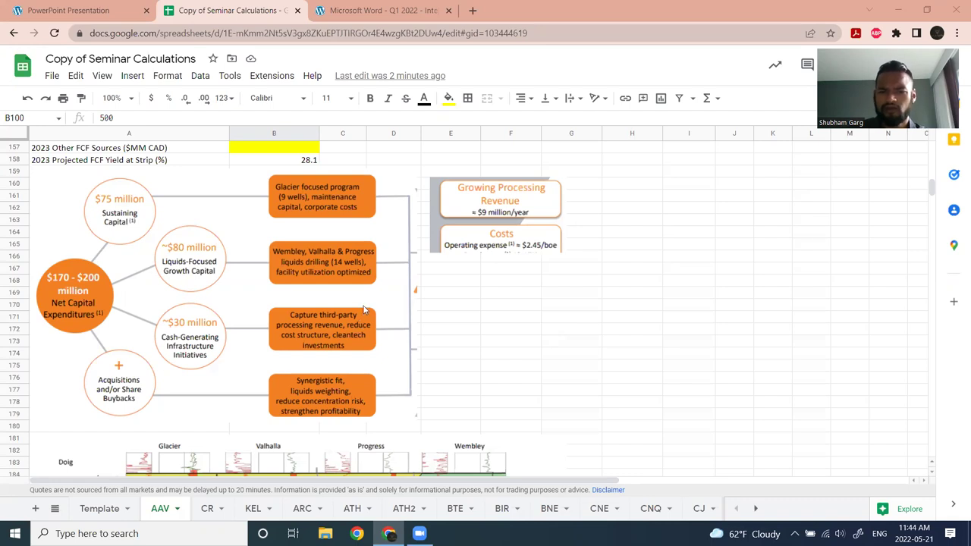
left_click(486, 259)
left_click(471, 217)
left_click(539, 283)
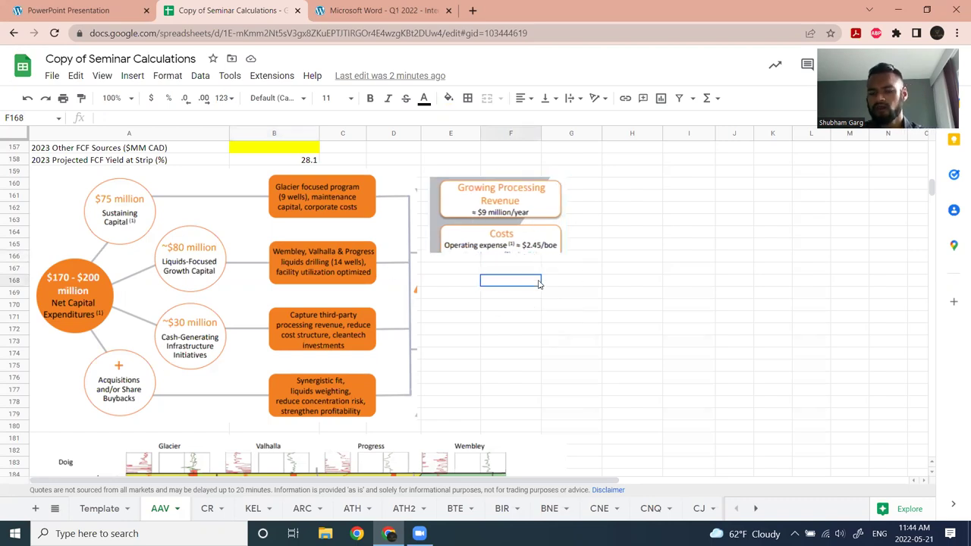
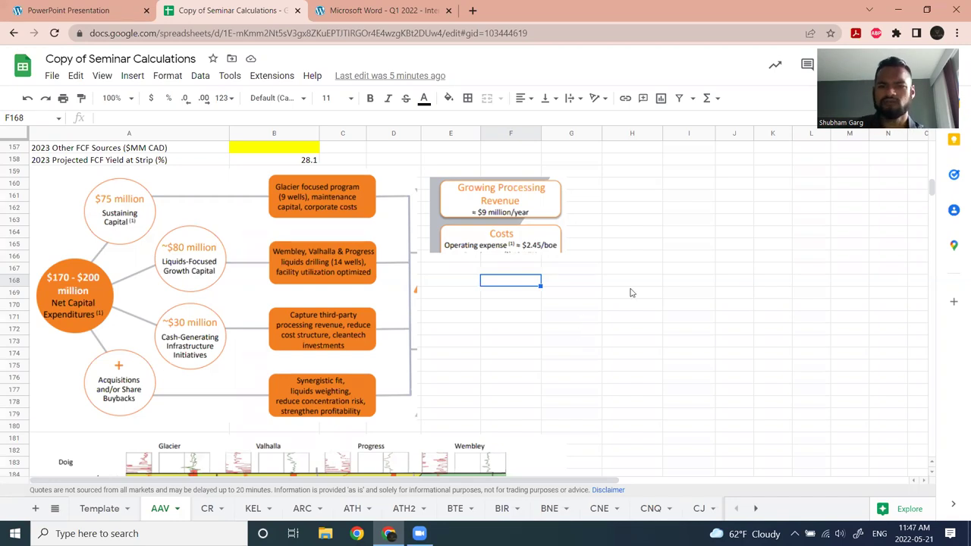
- Examine the Montney cross-section of 2022 targets for Glacier, Valhalla, Progress and Wembley on the AAV sheet
scroll(505, 277, "down", 3)
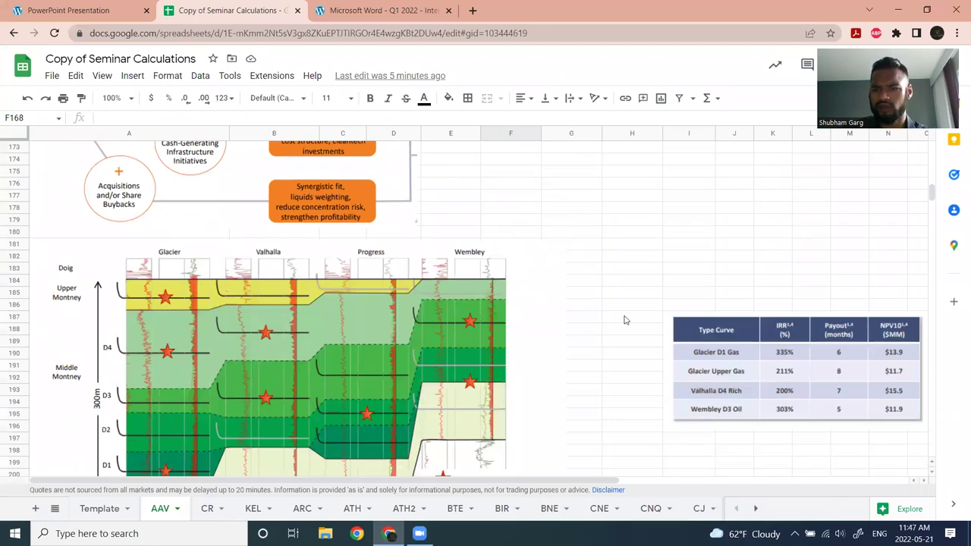
left_click_drag(784, 364, 731, 328)
scroll(641, 259, "down", 5)
scroll(636, 259, "up", 3)
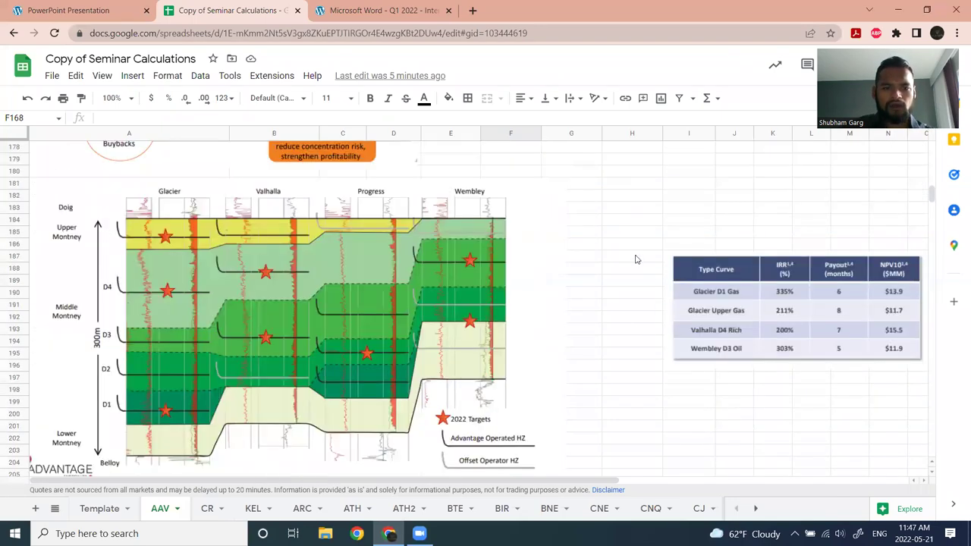
scroll(636, 259, "down", 1)
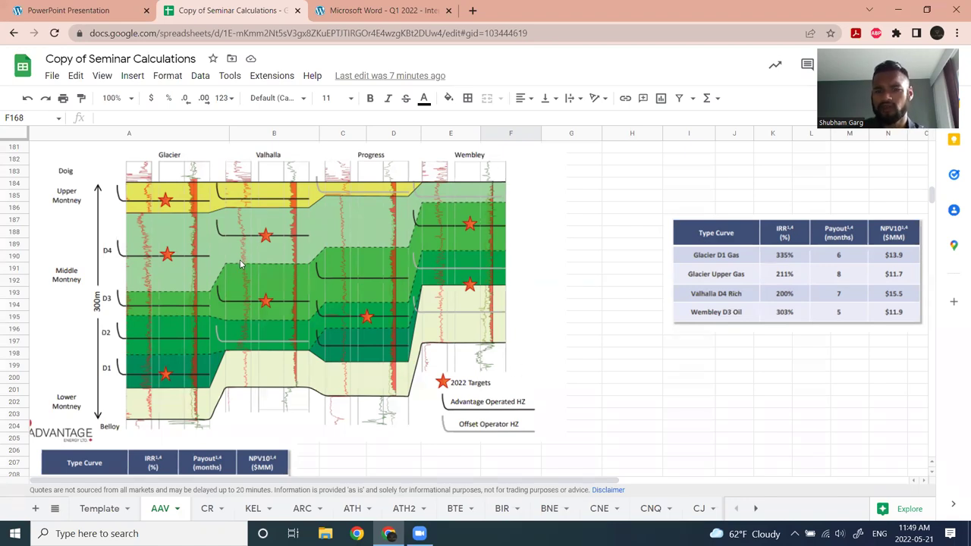
- Review the type curve table of IRR, payout and NPV10 and the AAV Tier 1 half cycle well economics chart
scroll(640, 277, "down", 5)
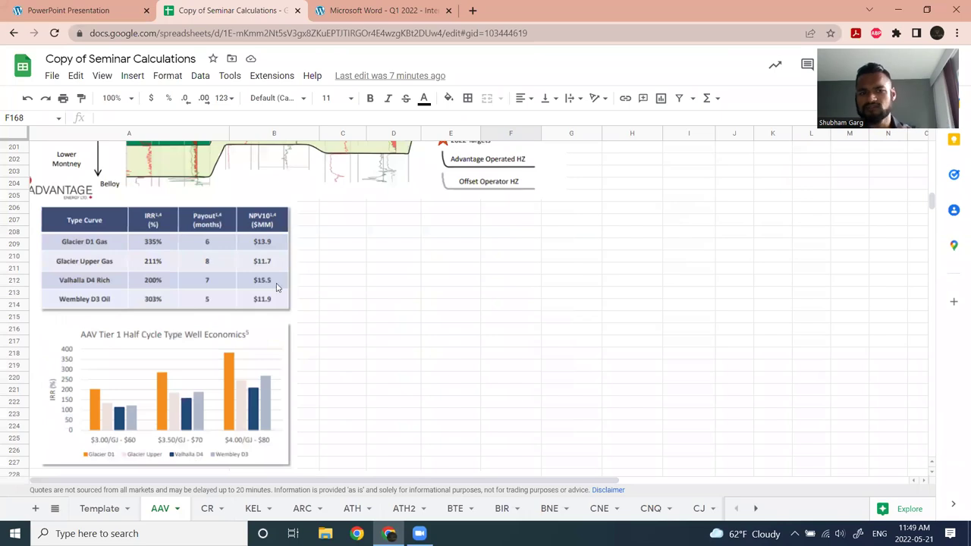
scroll(186, 260, "up", 1)
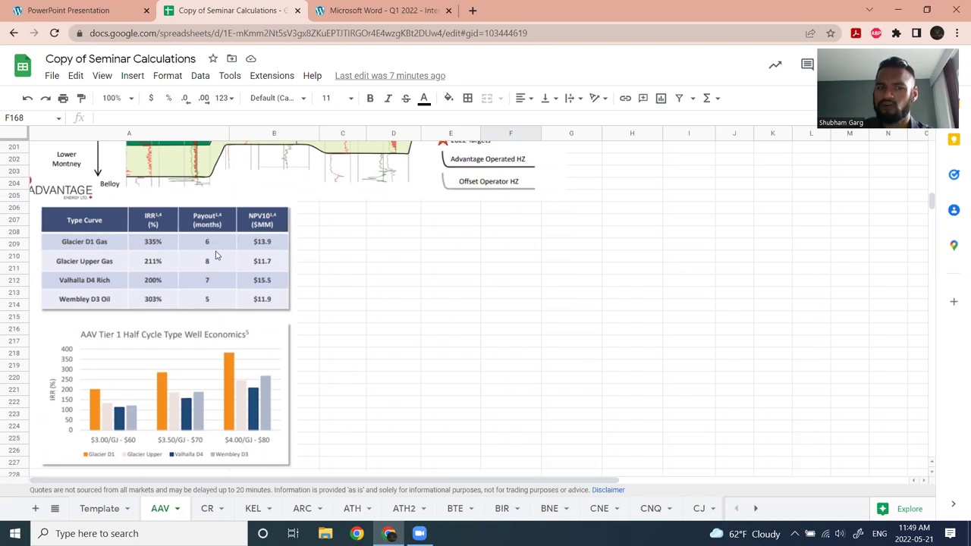
scroll(203, 303, "down", 1)
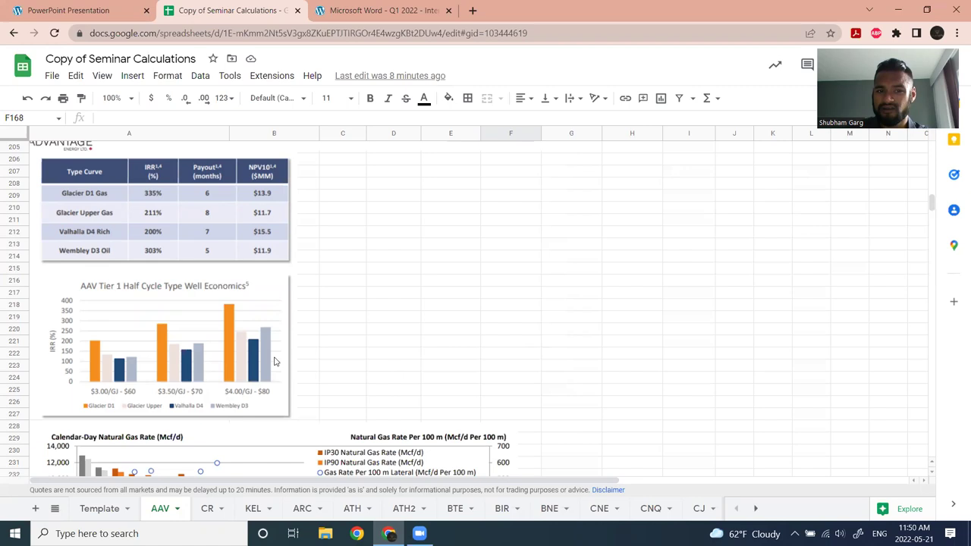
scroll(364, 297, "down", 1)
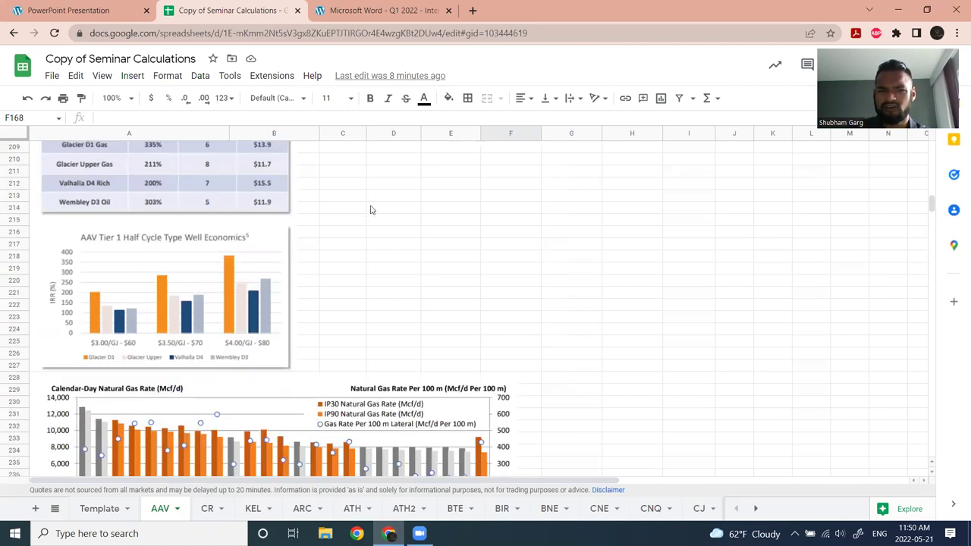
scroll(371, 210, "up", 1)
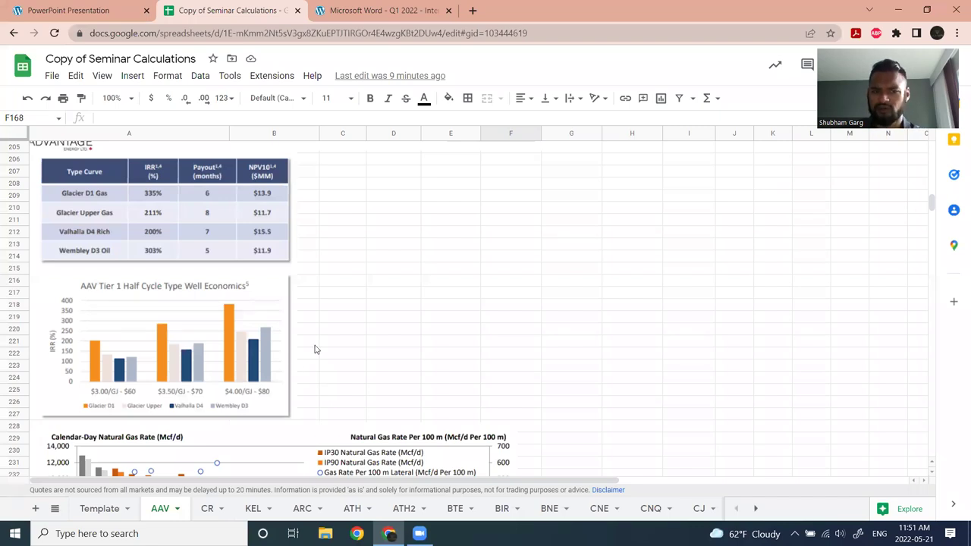
- Compare AAV wells with peers in the Calendar-Day Natural Gas Rate chart
scroll(370, 333, "down", 5)
scroll(473, 255, "up", 1)
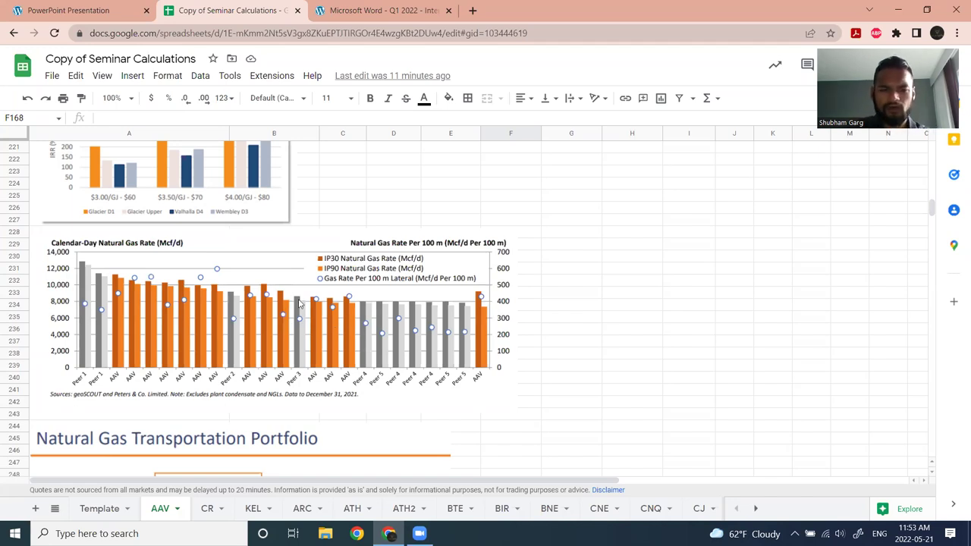
scroll(238, 289, "down", 3)
scroll(248, 265, "up", 4)
scroll(249, 265, "down", 3)
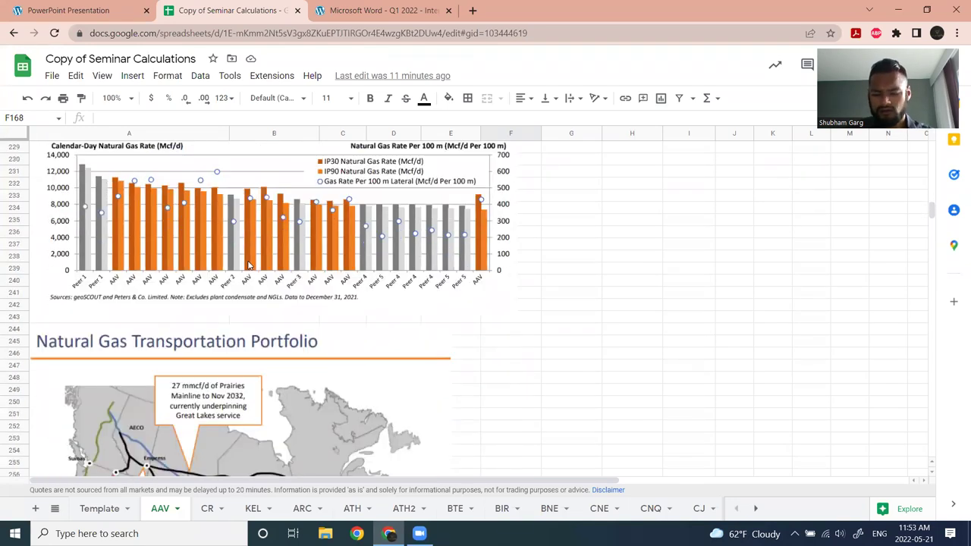
- Examine the Natural Gas Transportation Portfolio map and its Empress, Dawn and Prairies Mainline capacity callouts
scroll(294, 246, "down", 2)
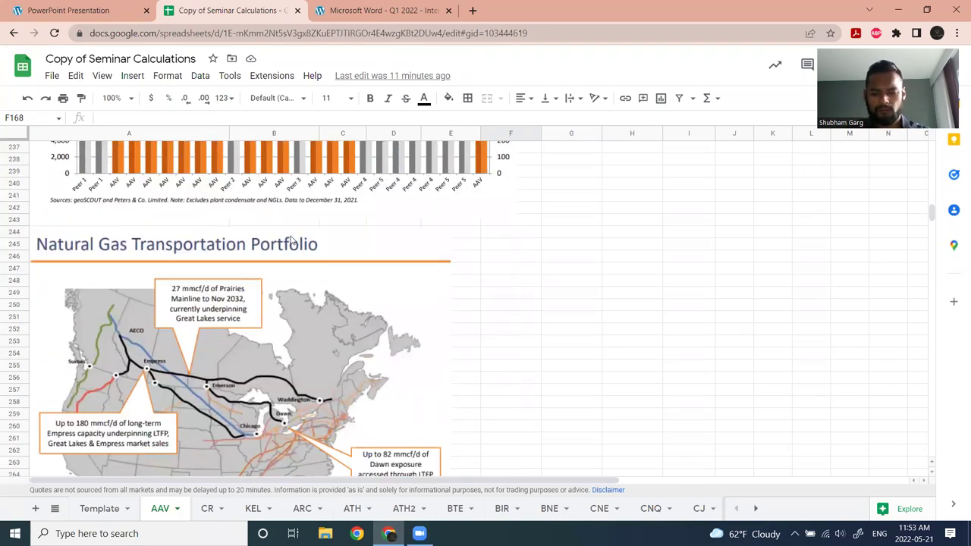
scroll(294, 242, "down", 4)
scroll(288, 240, "up", 3)
scroll(282, 238, "down", 1)
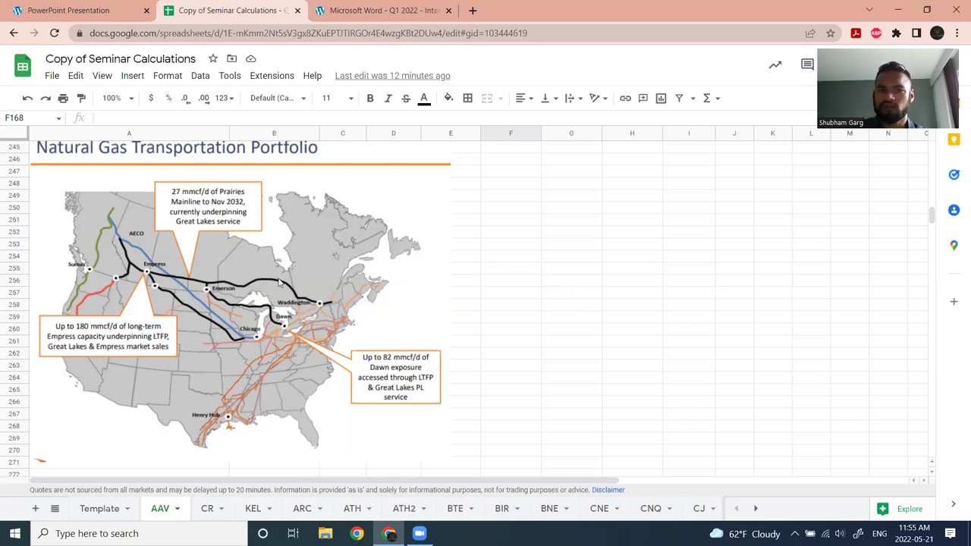
scroll(372, 247, "down", 2)
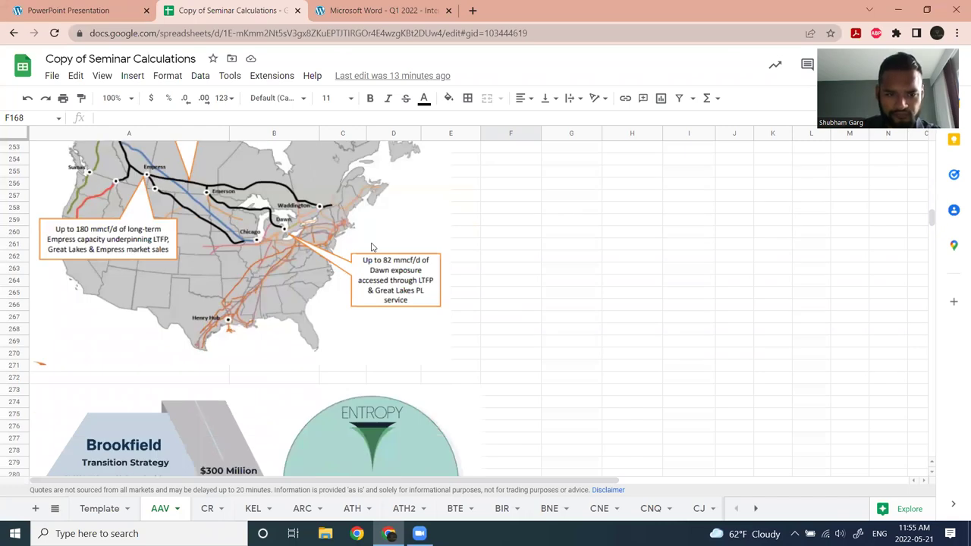
scroll(372, 247, "up", 5)
scroll(272, 319, "down", 5)
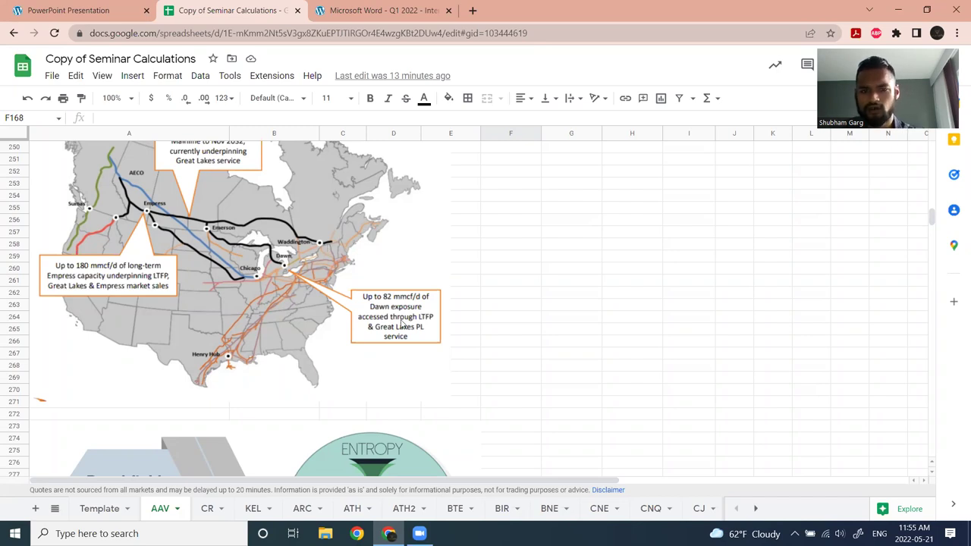
- Review the Brookfield and Entropy investment graphic and the carbon capture Phase 1 figures on the AAV sheet
scroll(501, 290, "down", 9)
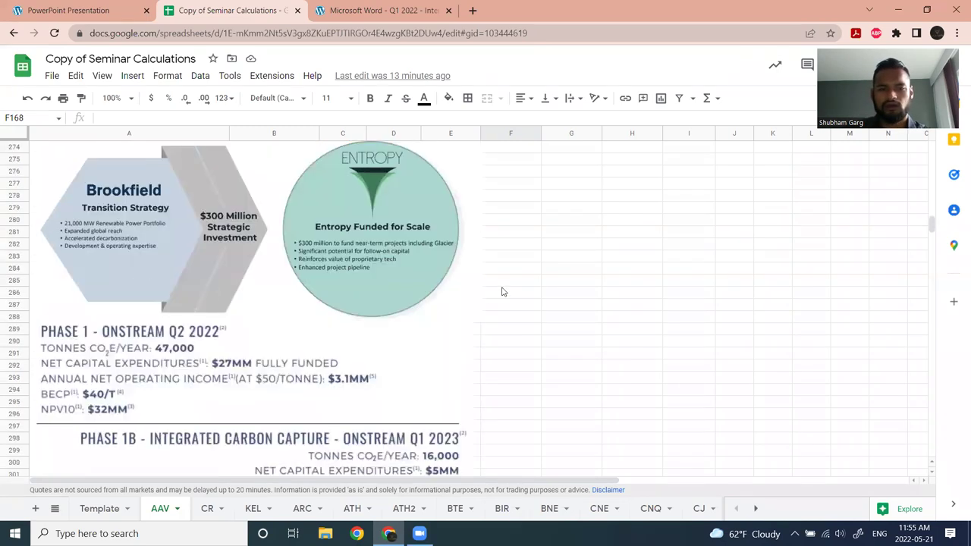
scroll(502, 291, "up", 5)
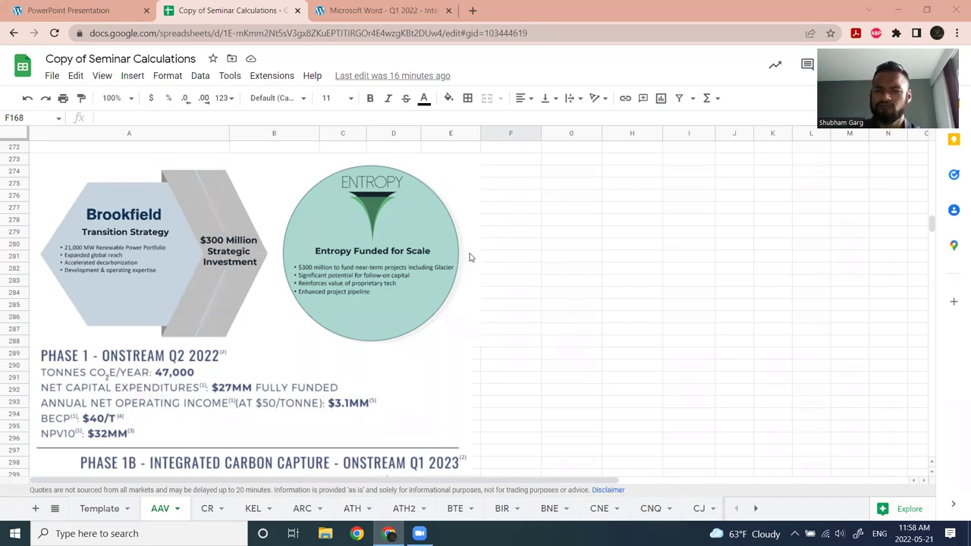
- Examine the Entropy Funded for Scale points beside Brookfield's strategic investment on the AAV sheet
left_click(427, 258)
left_click(522, 270)
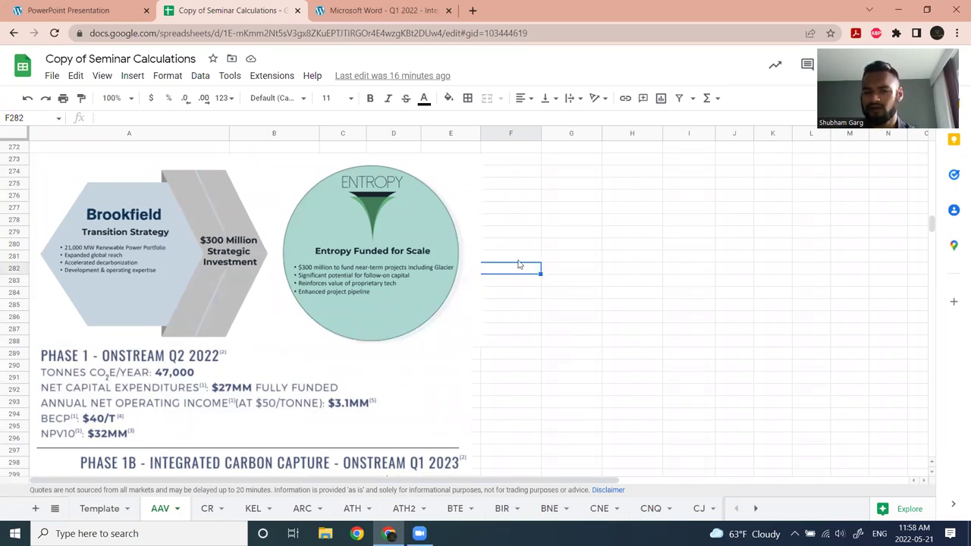
left_click(424, 301)
left_click(511, 248)
scroll(508, 301, "up", 1)
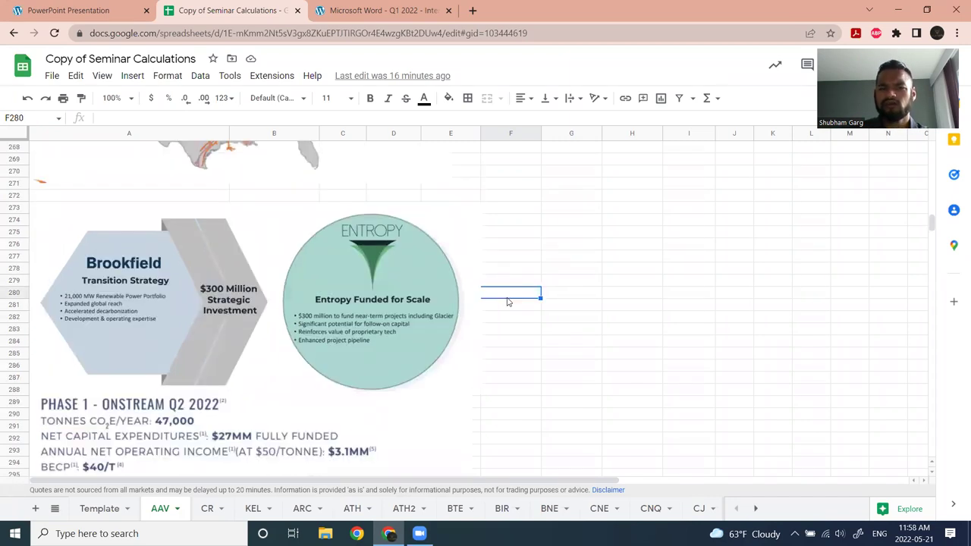
scroll(508, 301, "down", 1)
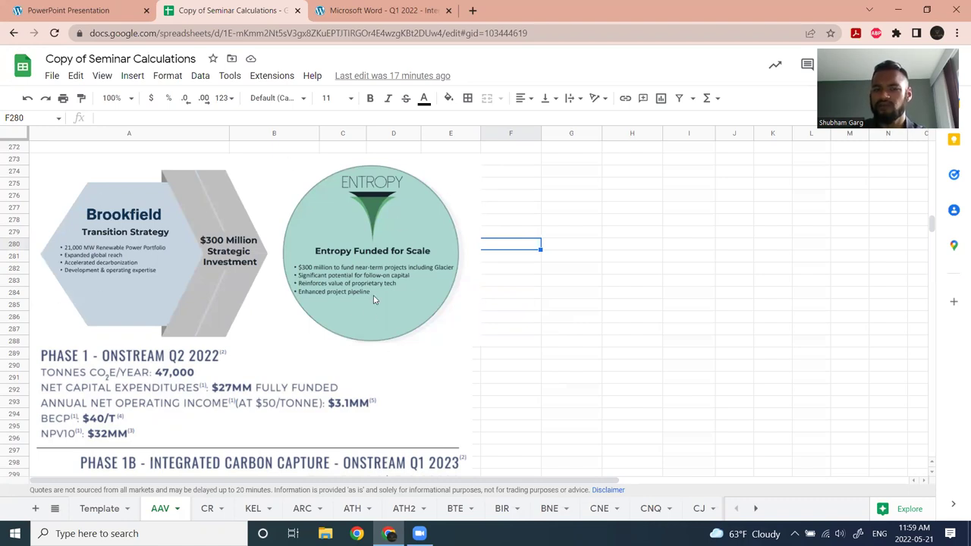
left_click(570, 281)
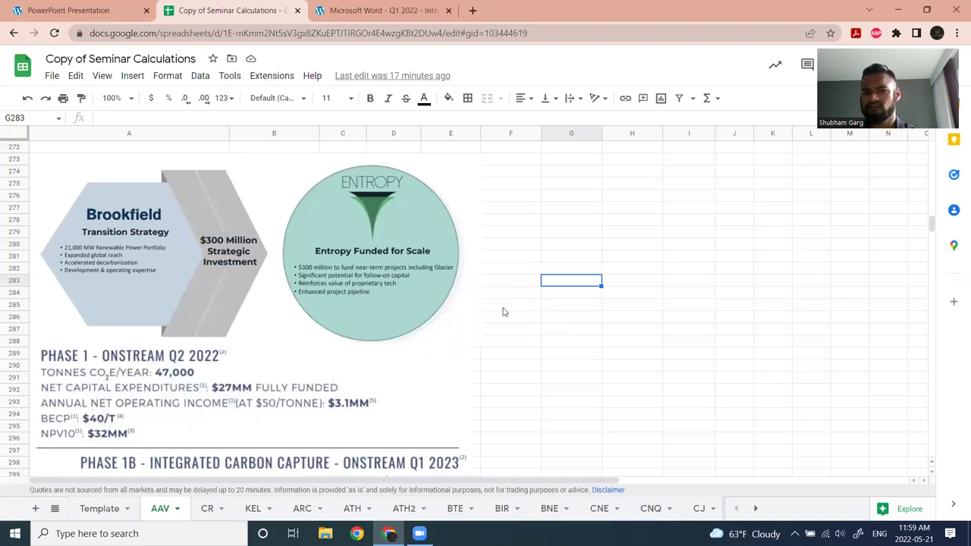
- Revisit the AAV fair share price tables for the strip gas and oil/gas price scenarios
scroll(583, 317, "up", 4)
scroll(583, 318, "up", 20)
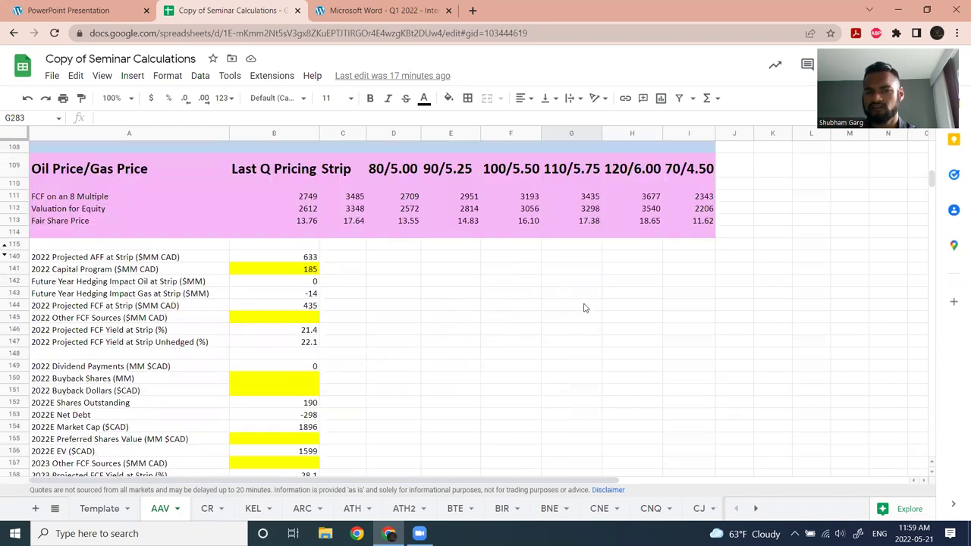
scroll(541, 356, "up", 2)
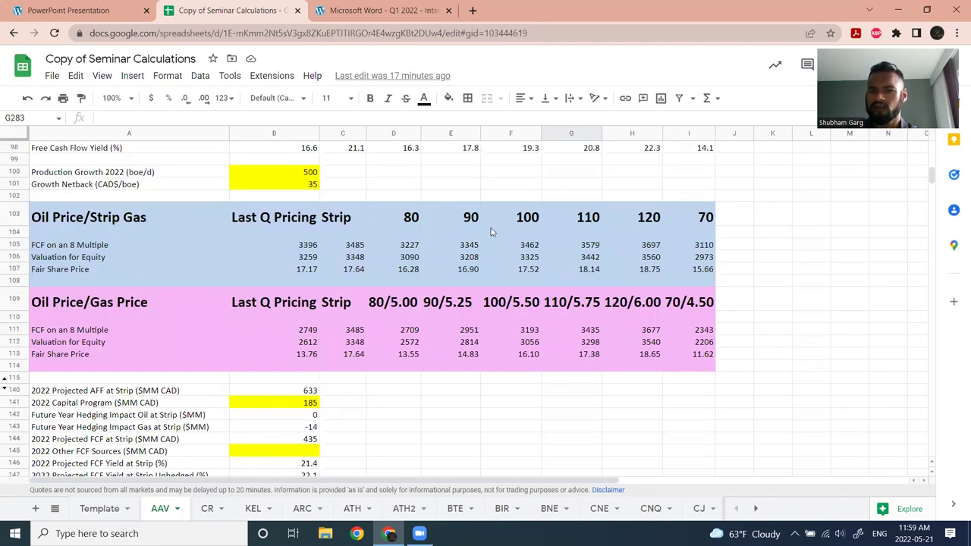
- Review the Phase 1 carbon capture project's capital expenditures, operating income, BECP and NPV10 on the AAV sheet
scroll(583, 336, "down", 10)
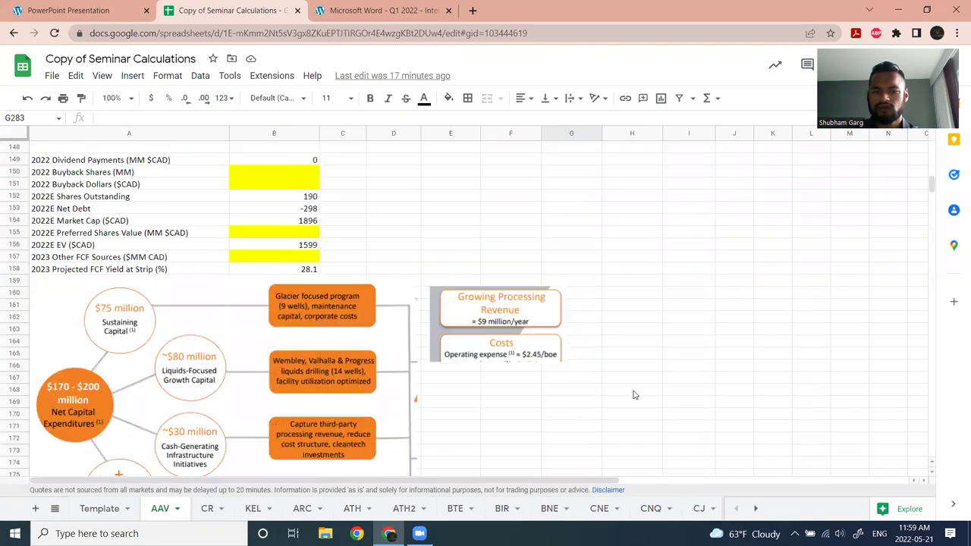
scroll(548, 336, "down", 10)
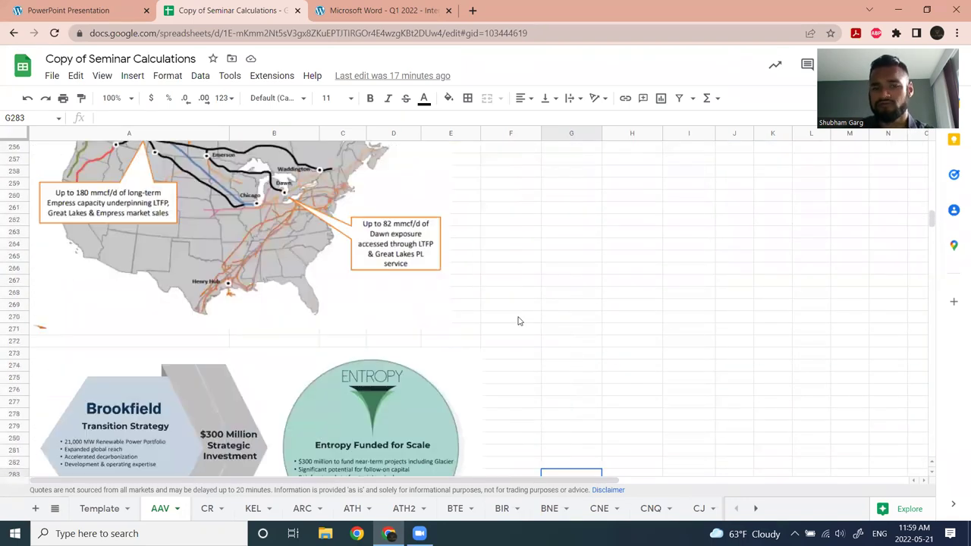
scroll(521, 312, "down", 2)
scroll(494, 284, "up", 1)
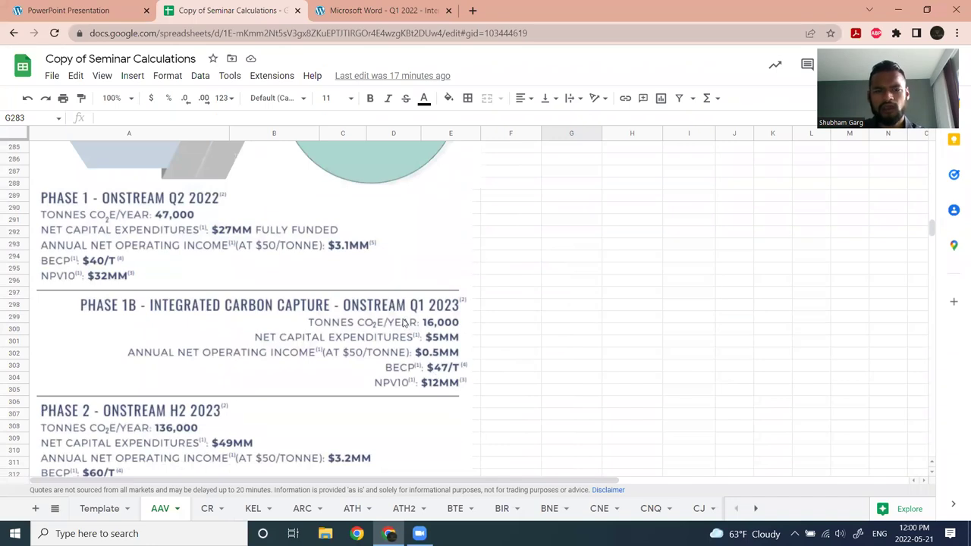
scroll(303, 307, "down", 1)
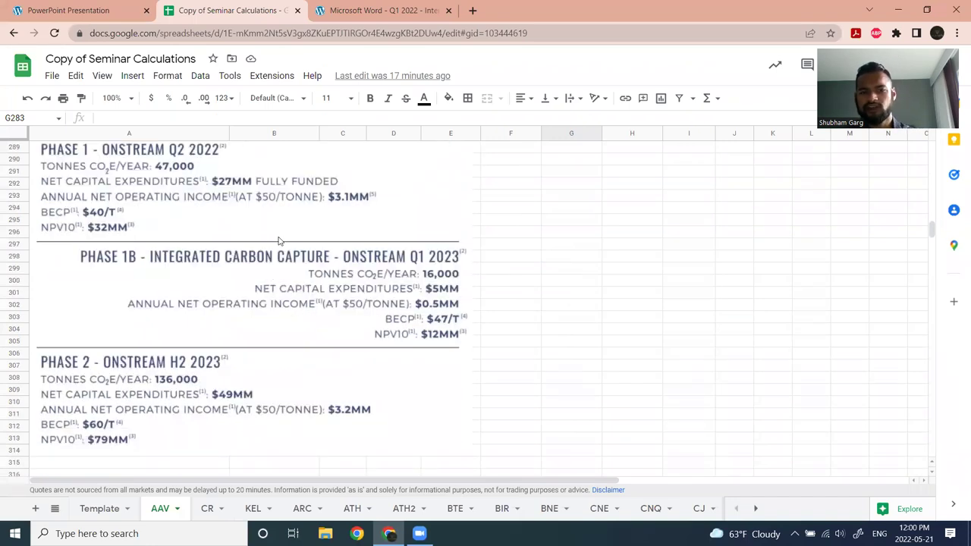
scroll(280, 236, "up", 1)
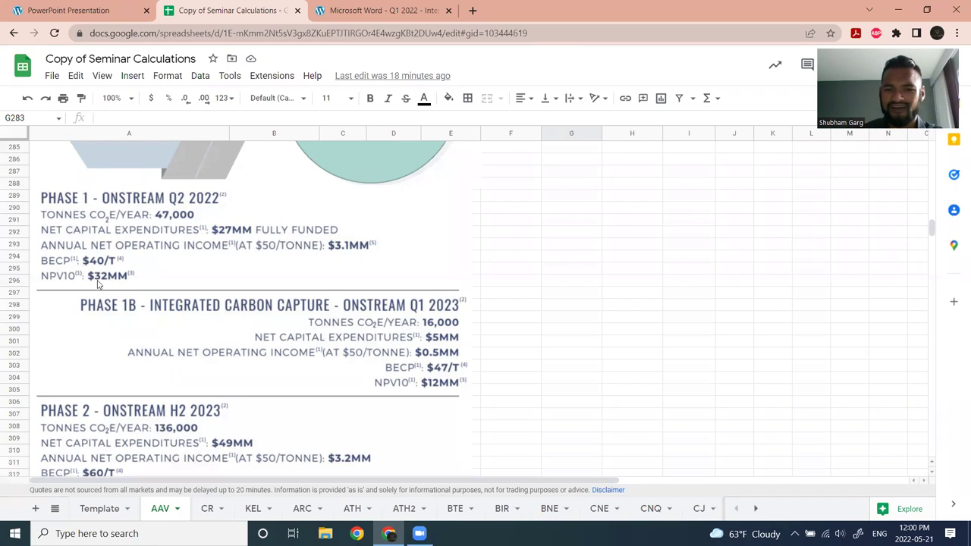
- Compare the Phase 1B and Phase 2 carbon capture tonnes, capital, income and NPV10 figures with Phase 1
scroll(206, 318, "down", 2)
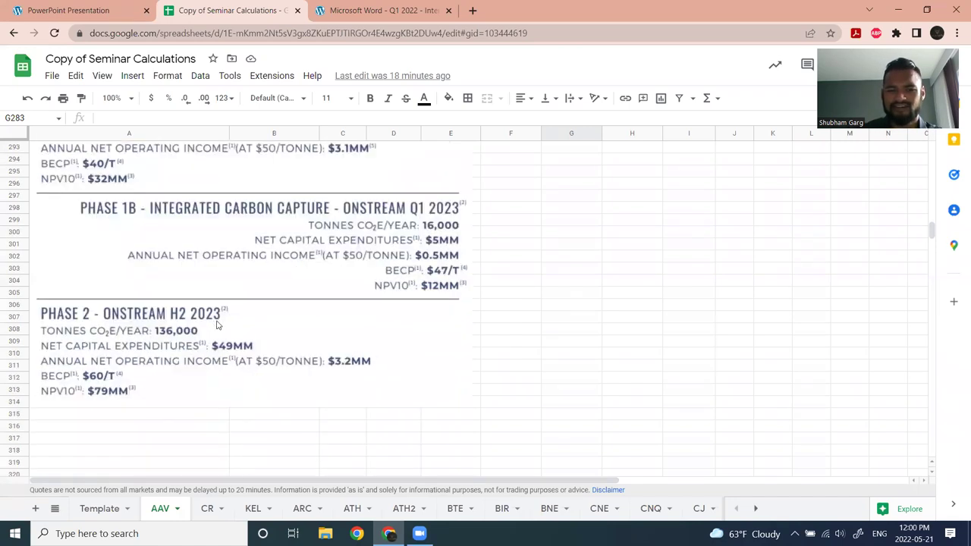
scroll(219, 326, "up", 3)
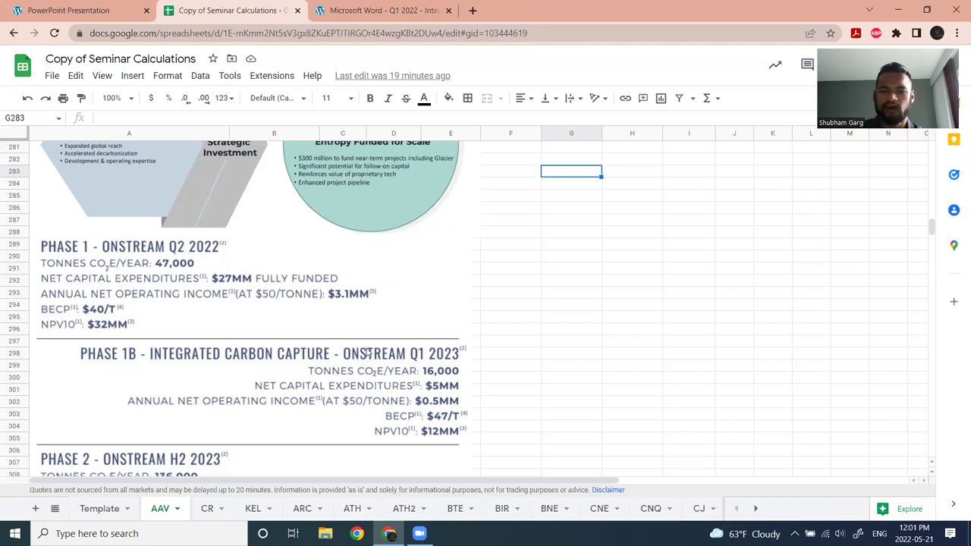
scroll(417, 440, "down", 4)
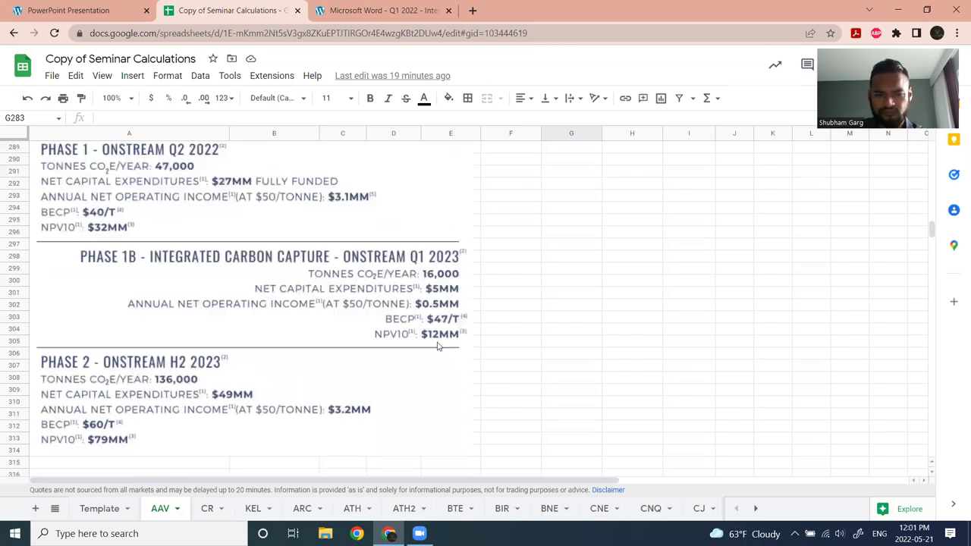
scroll(509, 297, "up", 3)
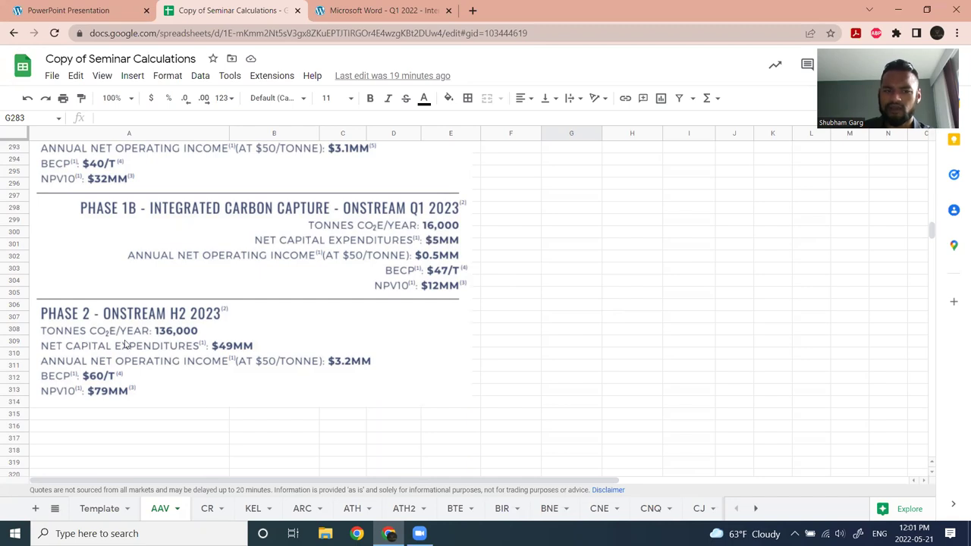
scroll(234, 384, "up", 4)
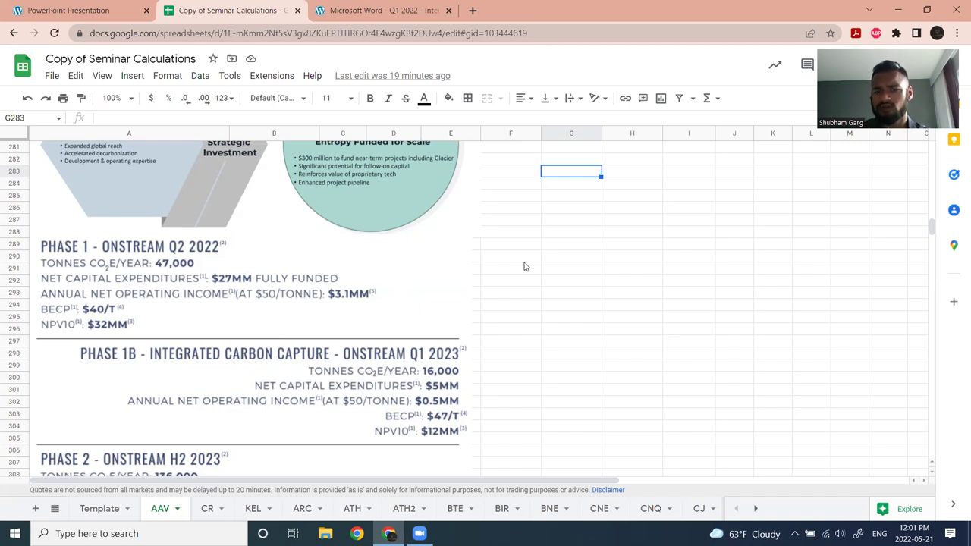
scroll(520, 265, "up", 1)
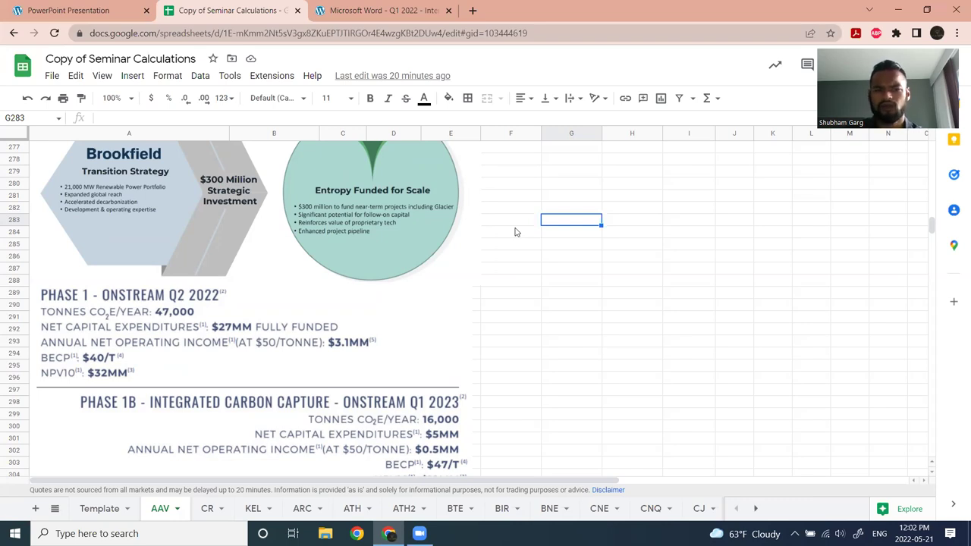
scroll(451, 250, "down", 5)
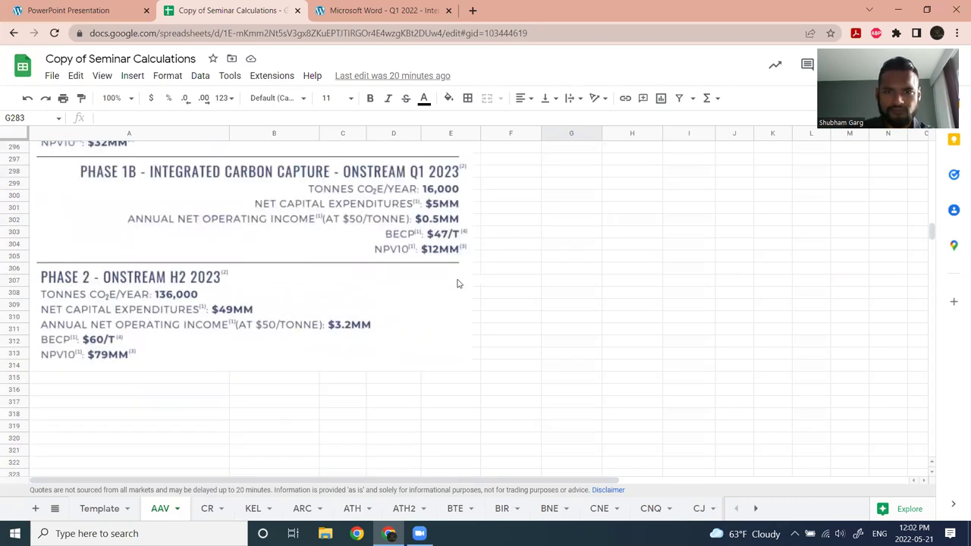
scroll(459, 273, "up", 1)
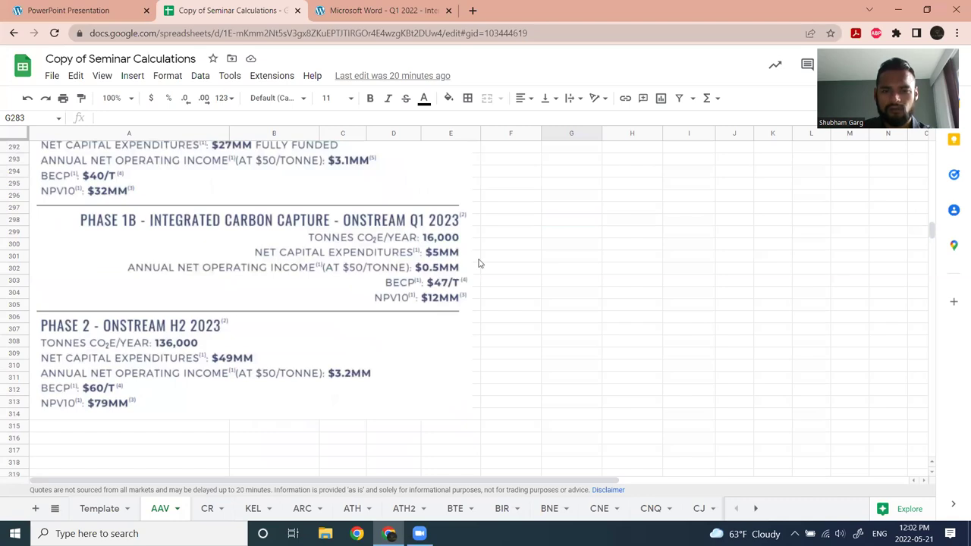
scroll(485, 258, "up", 3)
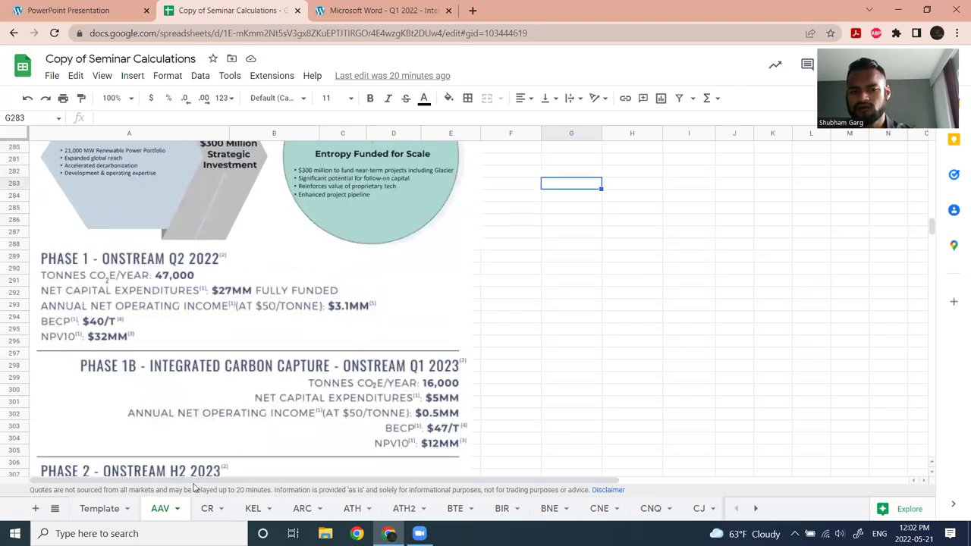
- Switch to the Template sheet and review its Oil Price/Gas Price valuation and 2022 projected free cash flow figures
left_click(114, 511)
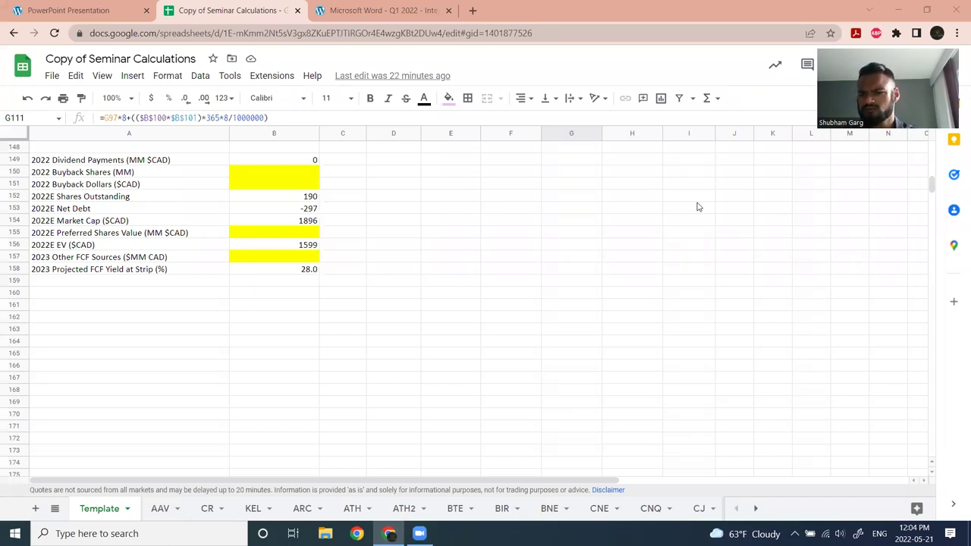
scroll(428, 297, "up", 15)
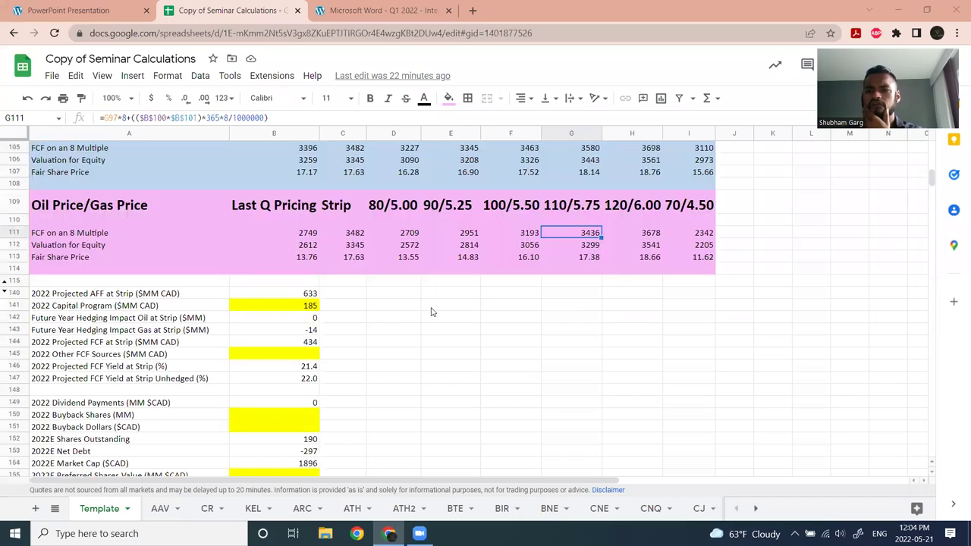
- Set the projected gas price in the Template sheet to 4 $CAD/GJ
scroll(333, 305, "up", 10)
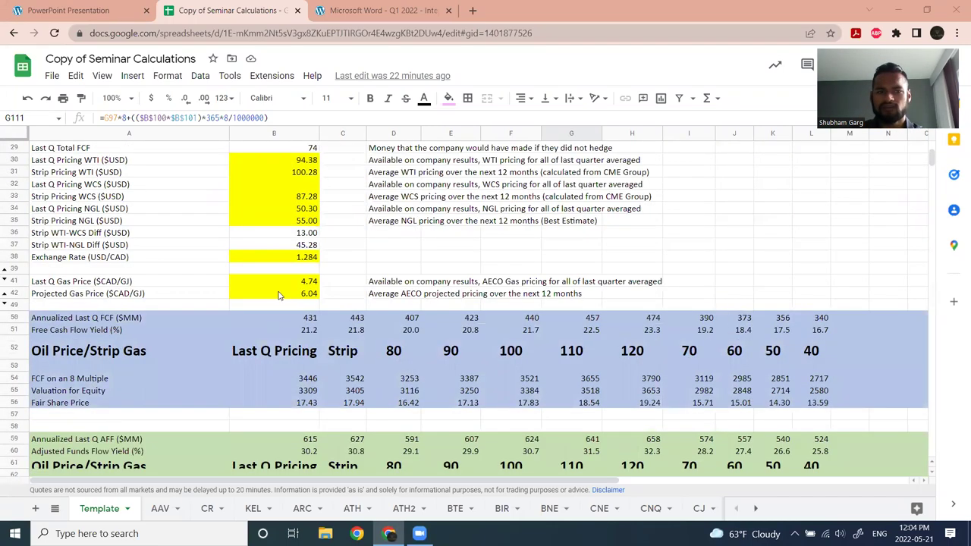
left_click(288, 294)
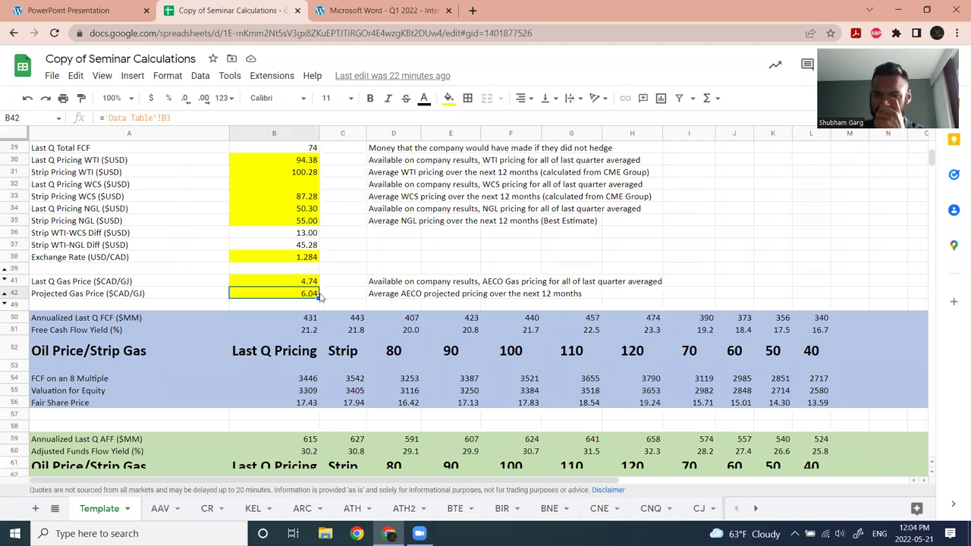
scroll(388, 229, "up", 5)
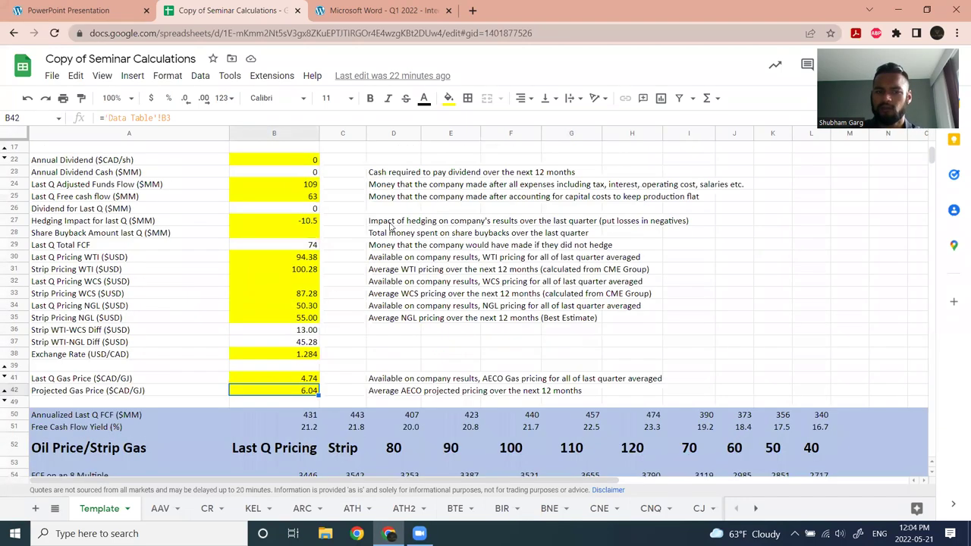
scroll(381, 253, "down", 5)
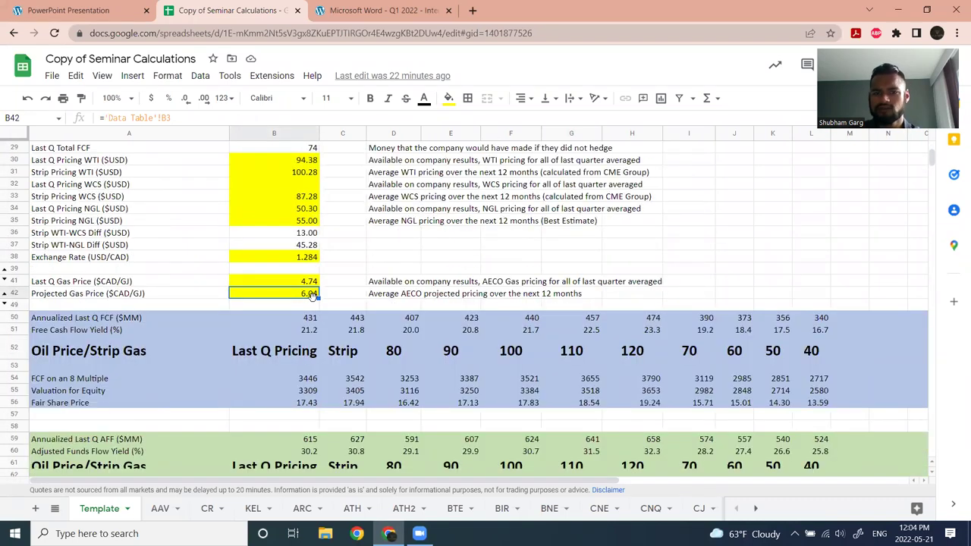
scroll(308, 298, "down", 3)
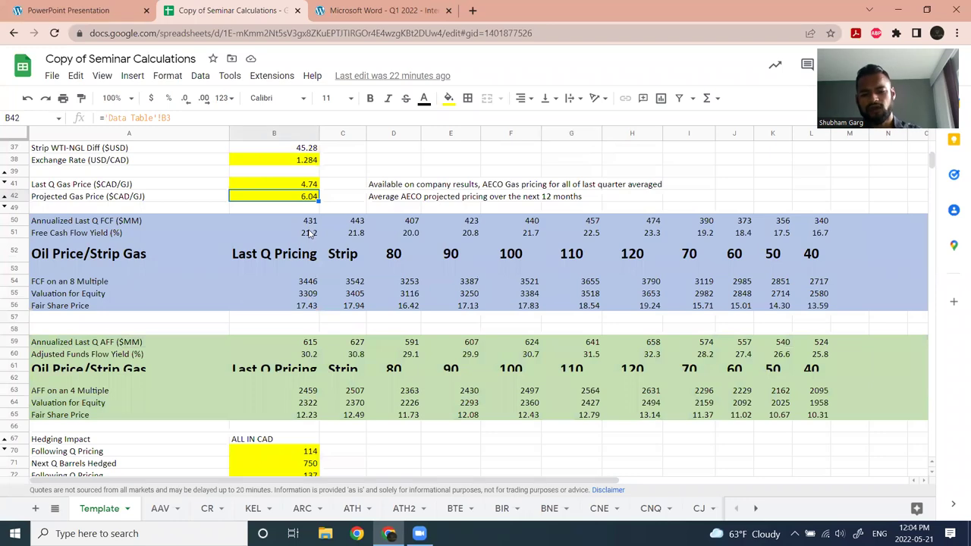
type("4")
key("Return")
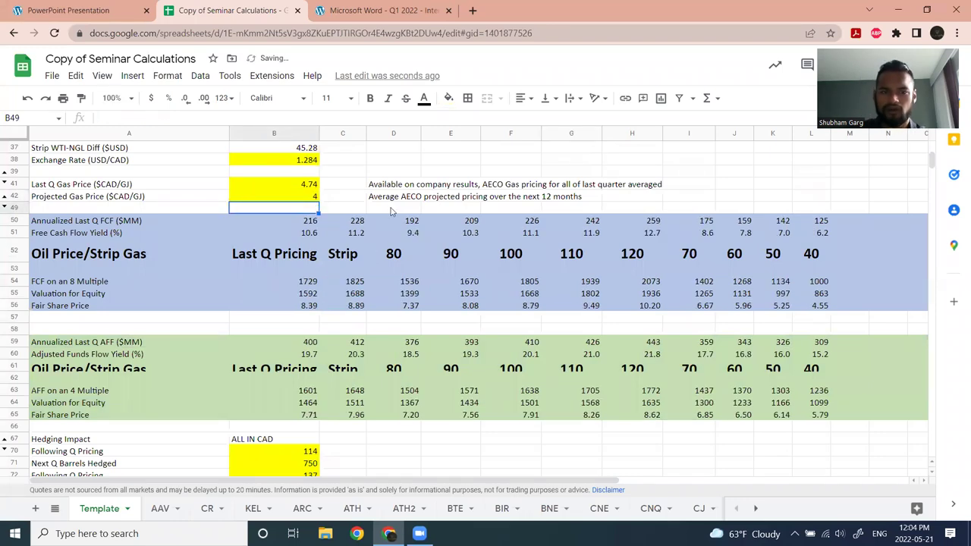
- Examine the fair share prices, hedging impacts, free cash flow yields and 2022 projections under the changed gas price
scroll(461, 247, "down", 10)
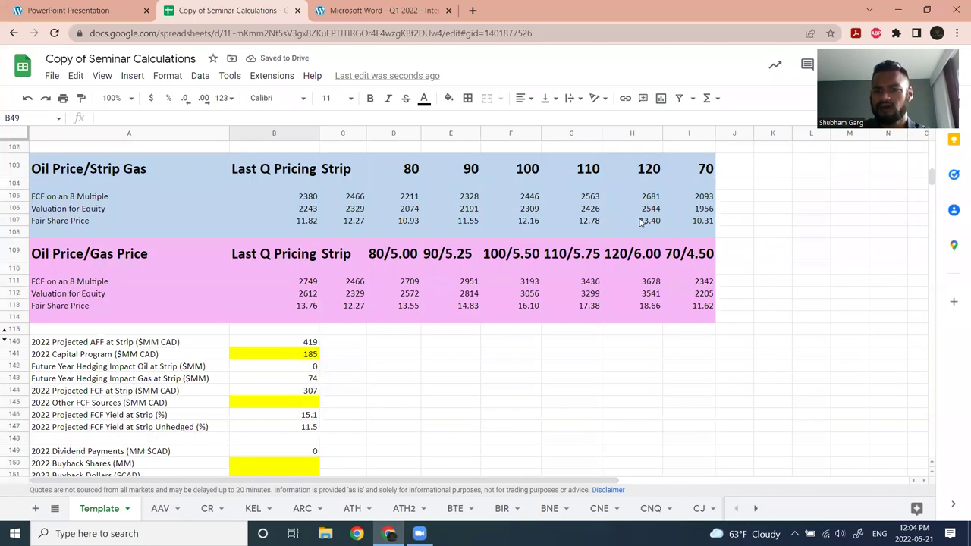
scroll(537, 203, "up", 3)
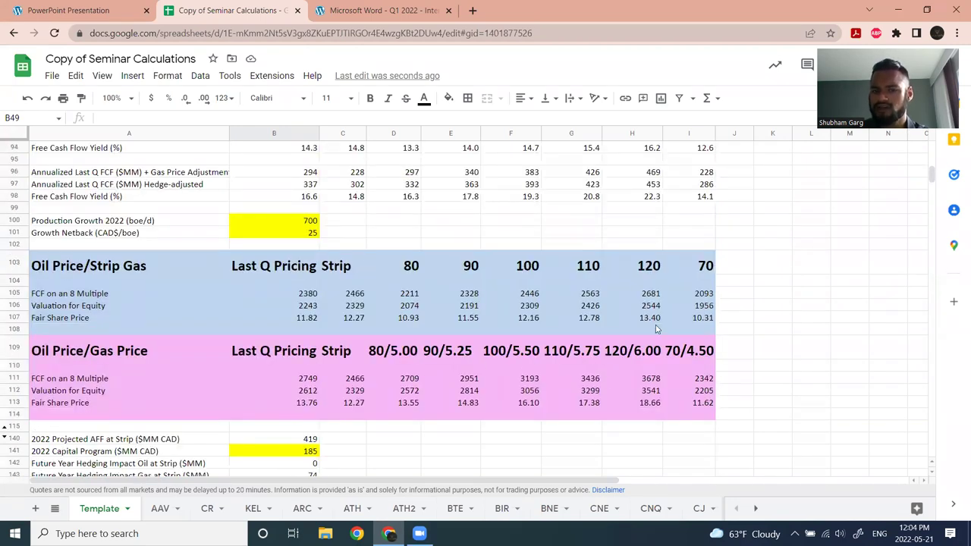
scroll(537, 302, "down", 2)
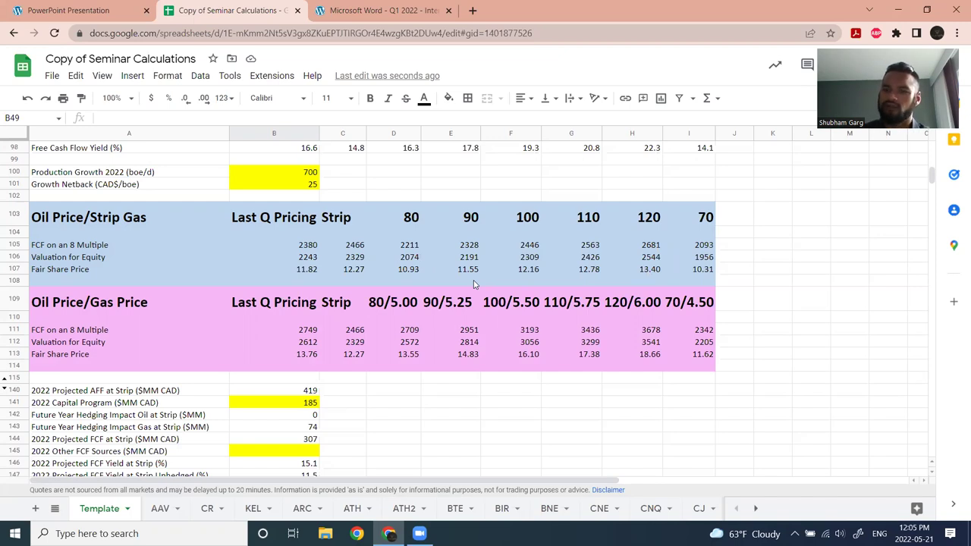
scroll(474, 280, "up", 12)
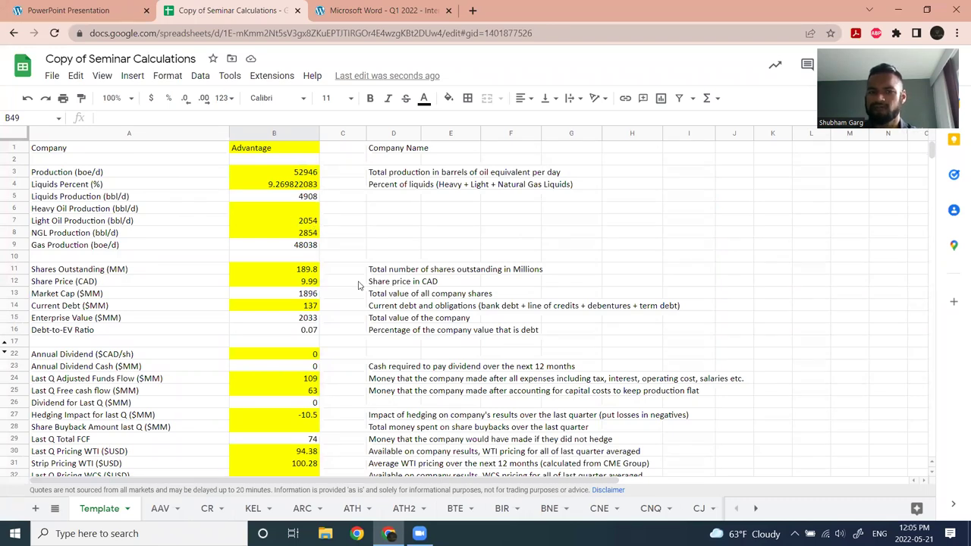
scroll(421, 318, "down", 3)
scroll(422, 317, "down", 10)
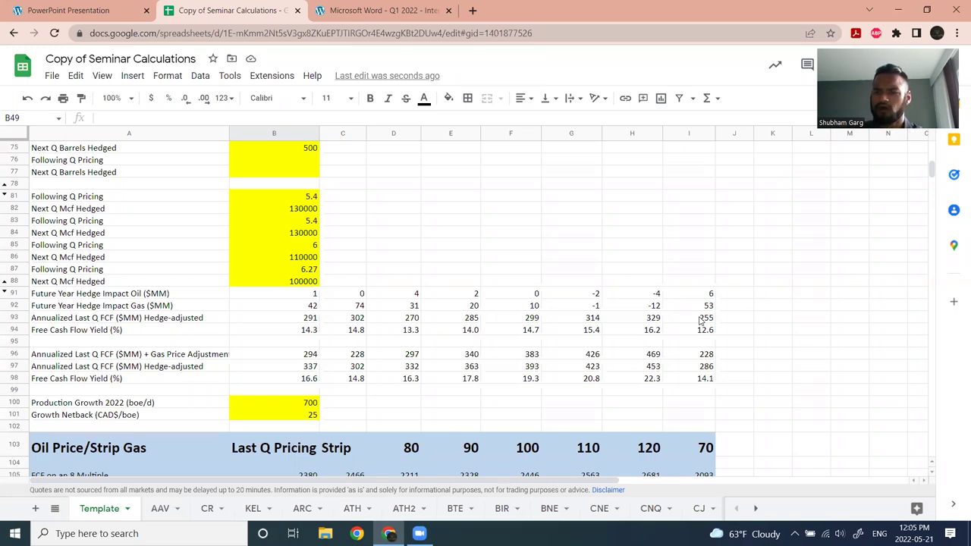
scroll(518, 282, "down", 6)
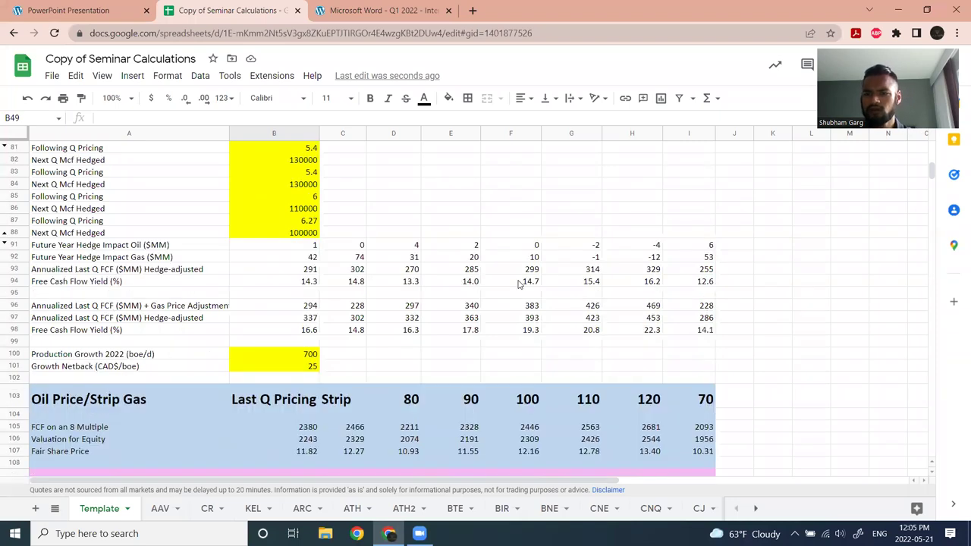
scroll(499, 247, "down", 2)
scroll(494, 258, "up", 2)
scroll(493, 319, "down", 2)
scroll(455, 349, "up", 2)
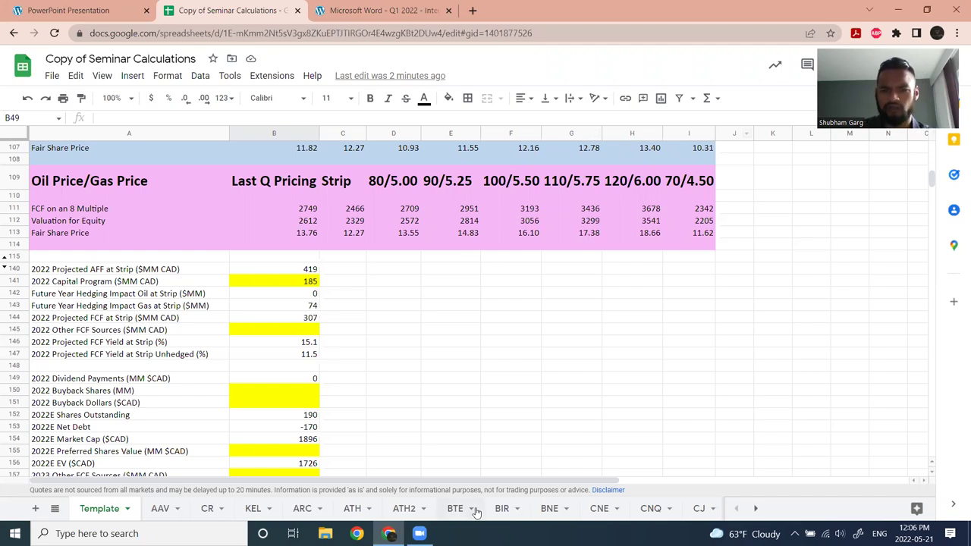
scroll(407, 319, "down", 2)
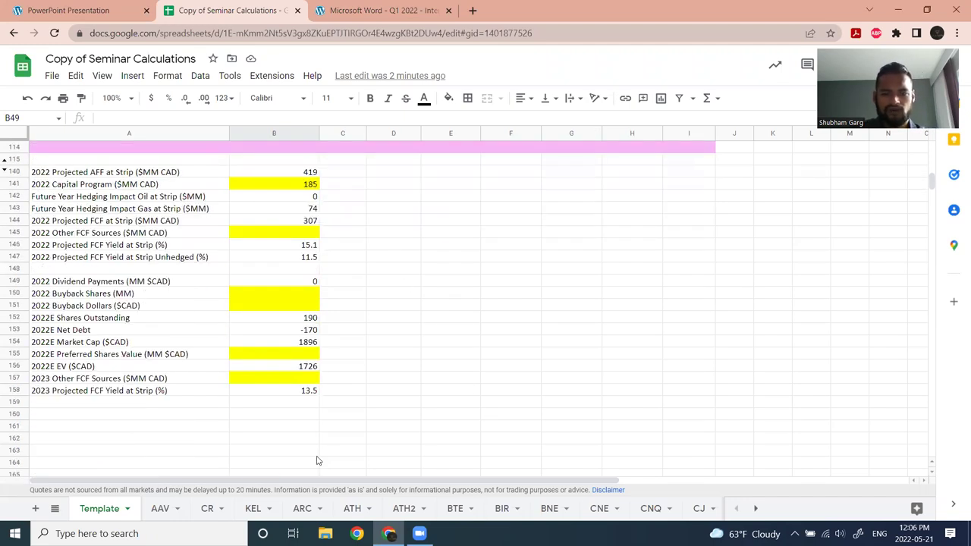
- Clear the 2022 capital program, 2022 production growth and growth netback values
scroll(439, 307, "up", 4)
left_click(283, 389)
key("Delete")
scroll(285, 301, "up", 5)
left_click(289, 399)
key("Delete")
key("Down")
key("Delete")
- Clear the gas hedge prices and volumes in B81:B88 and the oil hedge prices and volumes in B70:B76
left_click_drag(292, 195, 294, 280)
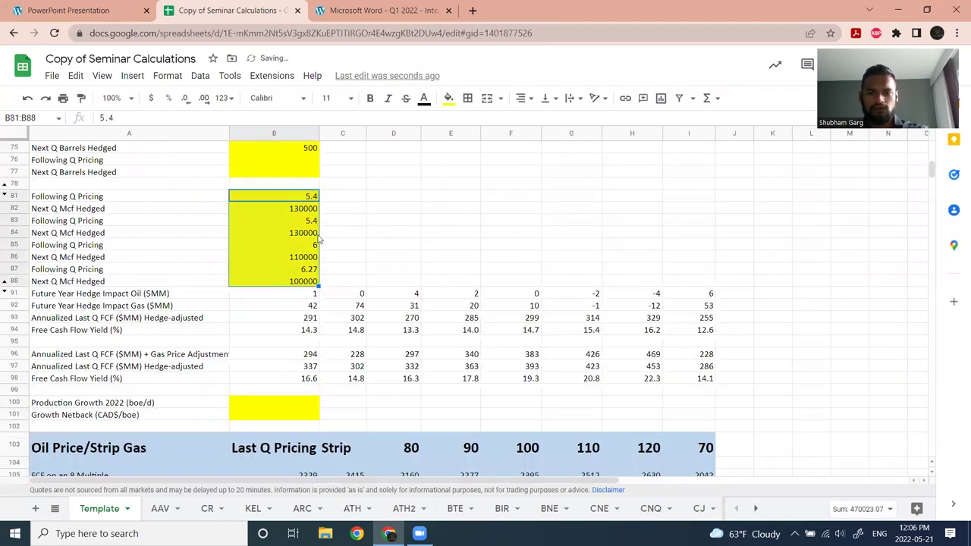
key("Delete")
scroll(295, 281, "up", 3)
left_click_drag(311, 184, 317, 257)
key("Delete")
- Clear the last quarter gas price and set the projected gas price to 6.04 $CAD/GJ
scroll(317, 235, "up", 13)
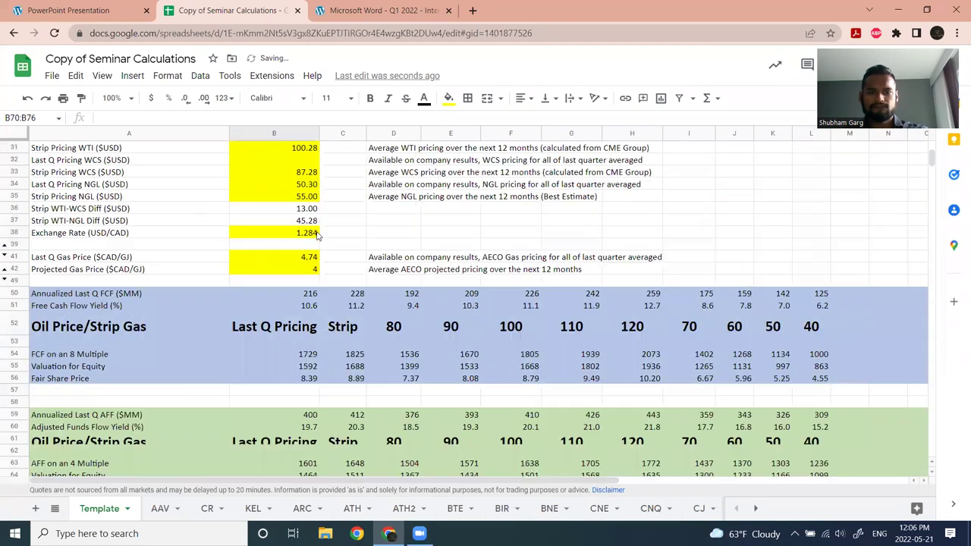
left_click(309, 319)
key("Delete")
scroll(344, 271, "up", 1)
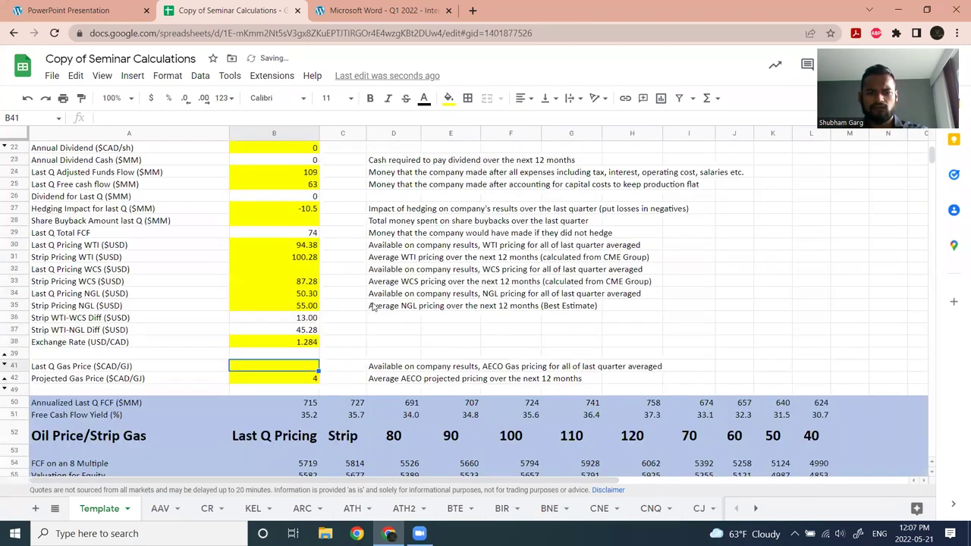
left_click(294, 377)
type("6.04")
key("Return")
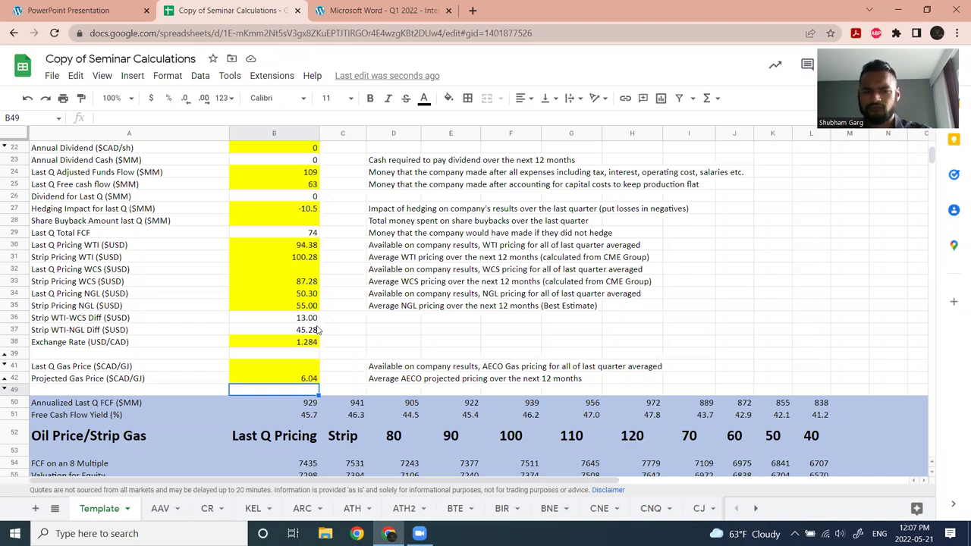
- Clear the last quarter NGL and WTI pricing values
left_click(305, 298)
key("Delete")
left_click(307, 258)
left_click(308, 246)
key("Delete")
- Clear the last quarter hedging impact, free cash flow and adjusted funds flow, plus the annual dividend
scroll(308, 261, "up", 2)
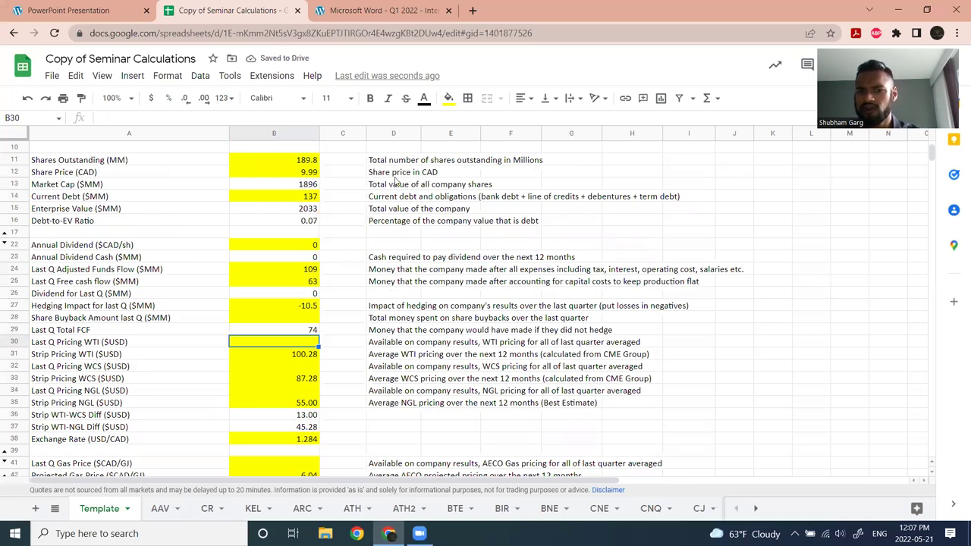
left_click(305, 296)
left_click(308, 307)
key("Delete")
key("Delete")
left_click(310, 270)
key("Delete")
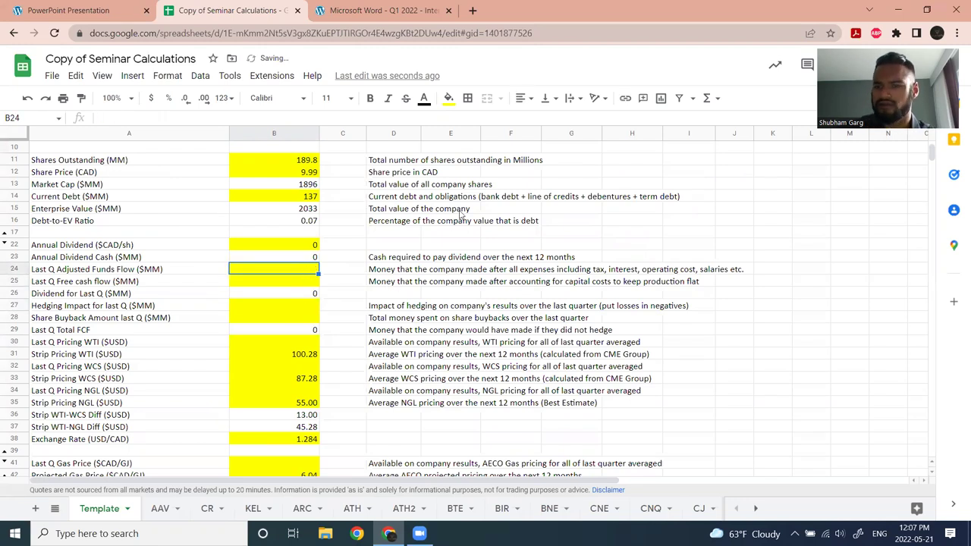
left_click(300, 245)
key("Delete")
- Clear the light oil and NGL production values
scroll(309, 243, "up", 3)
left_click(300, 209)
key("Delete")
left_click(300, 220)
key("Delete")
- Clear the shares outstanding, share price and current debt values
left_click(303, 257)
key("Delete")
left_click(305, 269)
key("Delete")
left_click(303, 293)
key("Delete")
scroll(304, 292, "up", 1)
left_click(305, 174)
key("Delete")
left_click(304, 184)
key("Delete")
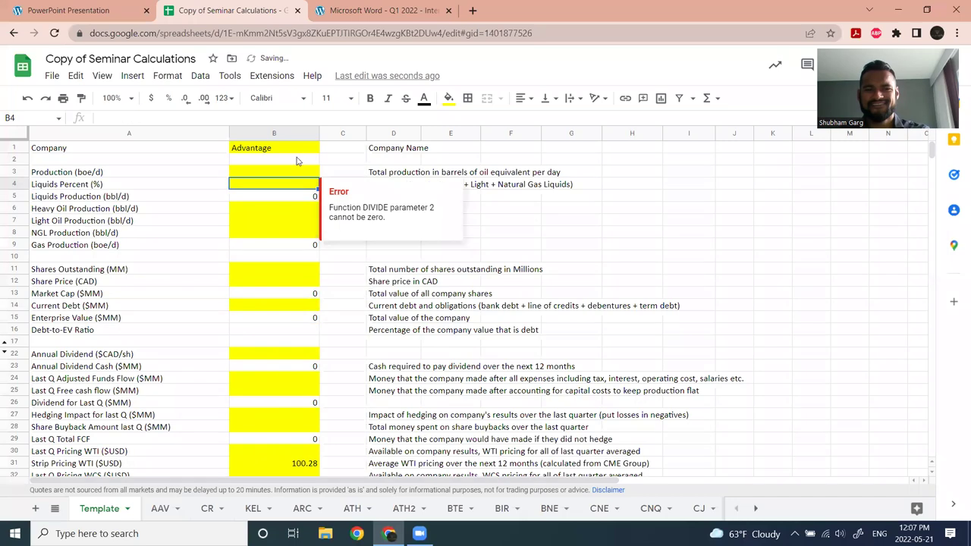
key("ctrl+z")
key("ctrl+z")
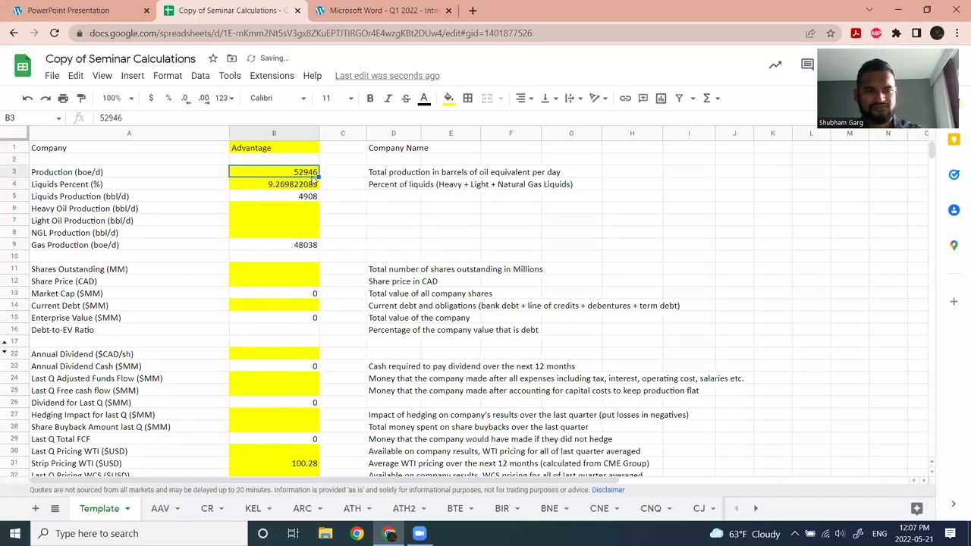
- Clear the liquids percent and total production values, and replace the company name with Crew
left_click(304, 184)
key("Delete")
left_click(301, 171)
key("Delete")
left_click(291, 150)
key("Delete")
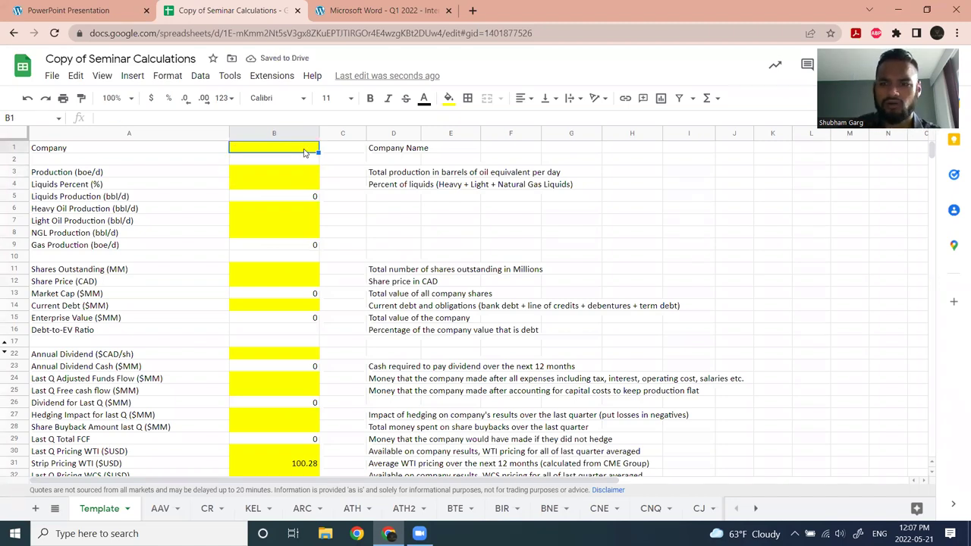
type("Crew")
left_click(309, 184)
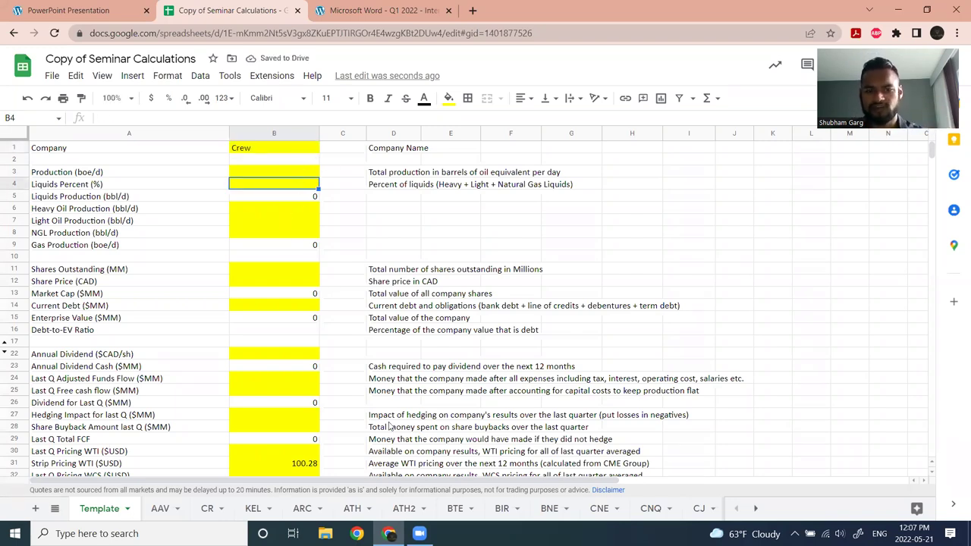
- Close the previous company's Q1 2022 report and open Crew Energy's Presentations and Events page in a new browser tab
left_click(437, 10)
left_click(448, 10)
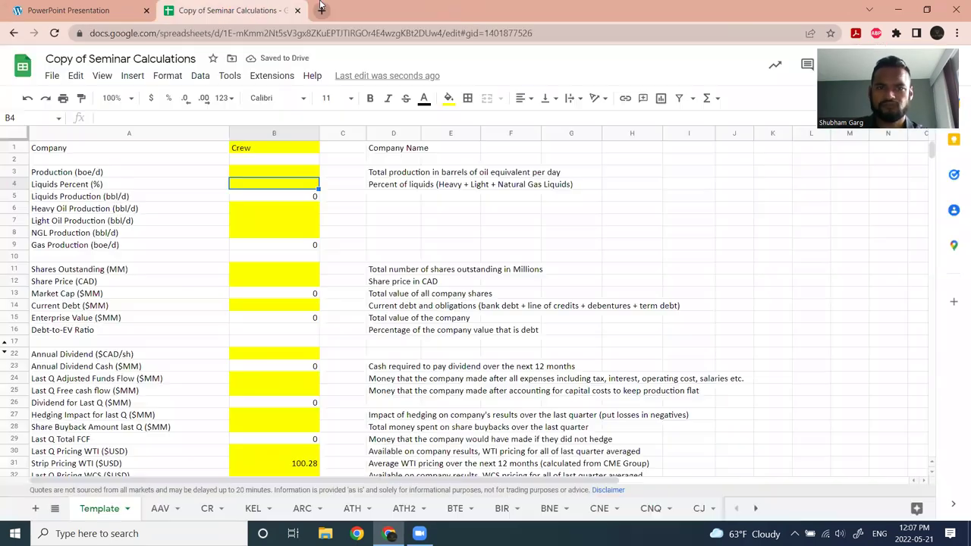
left_click(321, 10)
type("crew")
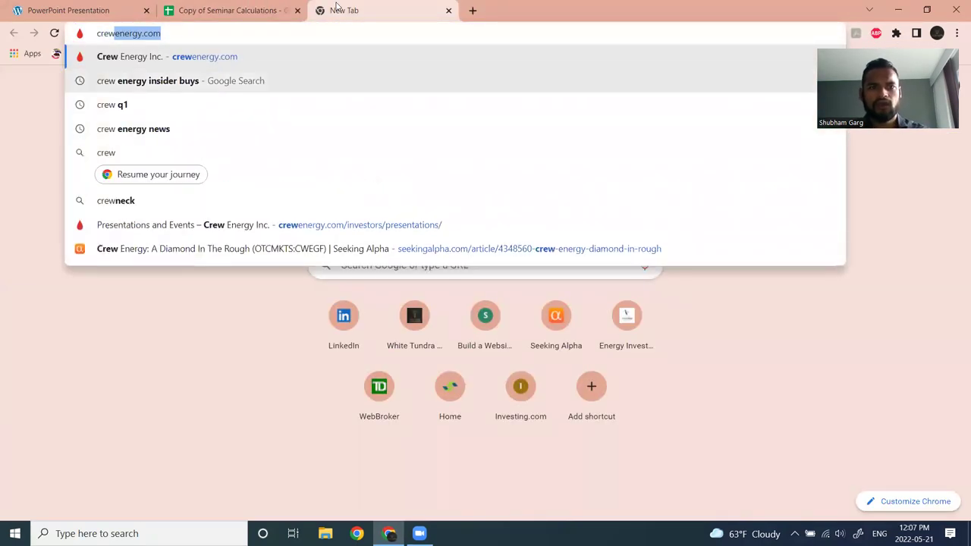
left_click(244, 224)
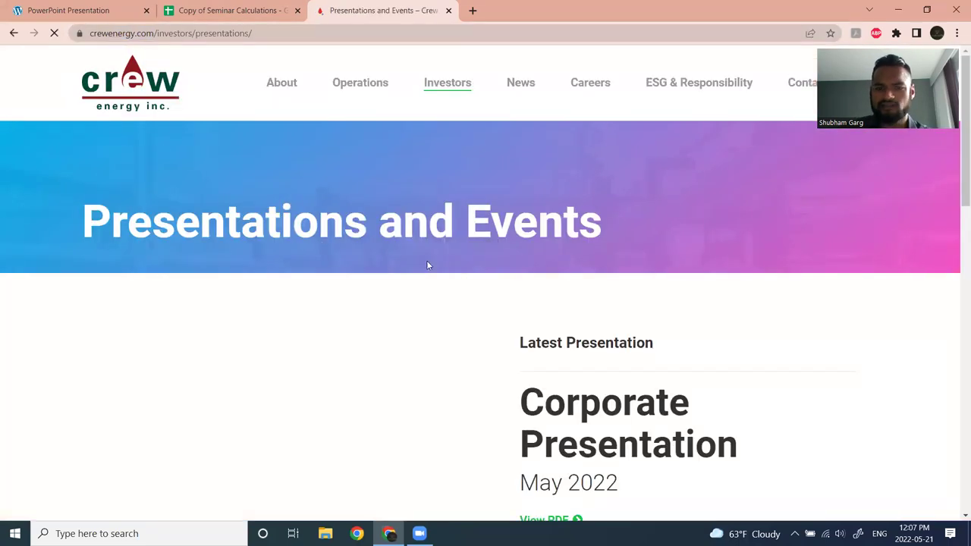
- Open Crew Energy's May 2022 corporate presentation PDF in a separate browser tab
scroll(427, 265, "down", 2)
right_click(557, 396)
left_click(599, 408)
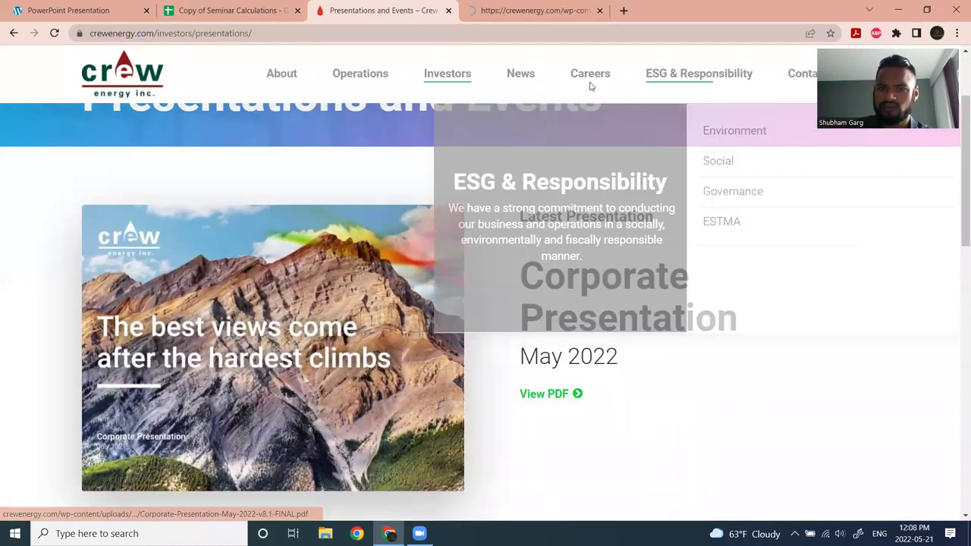
- Go to Crew Energy's Financial Reports page and open the Q1 2022 financial report in a separate browser tab
mouse_move(440, 86)
scroll(325, 397, "down", 4)
scroll(449, 91, "up", 6)
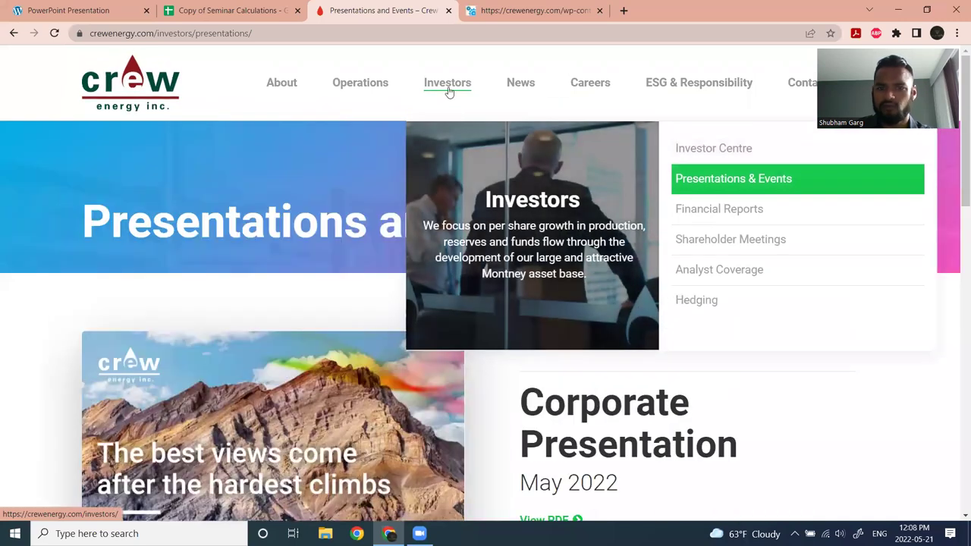
left_click(682, 208)
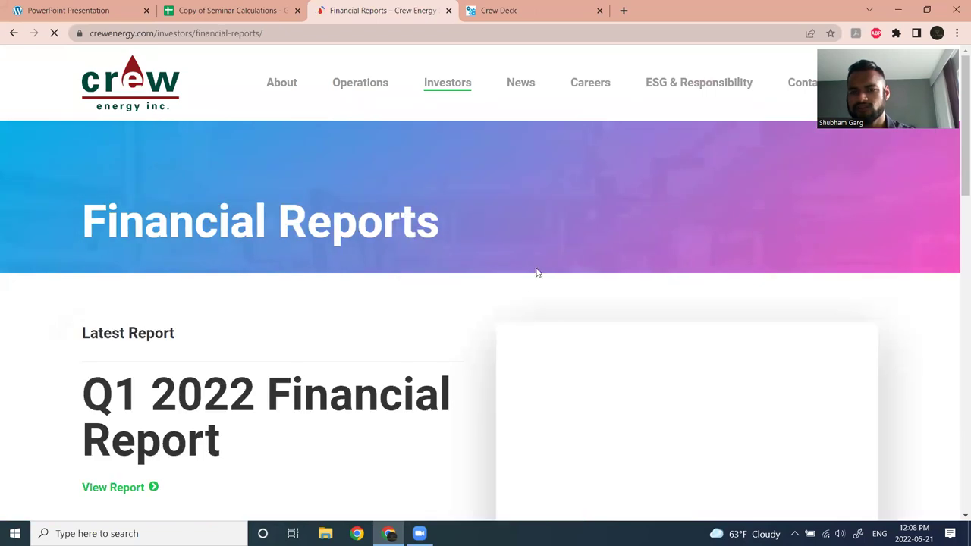
scroll(238, 394, "down", 2)
right_click(136, 361)
left_click(141, 367)
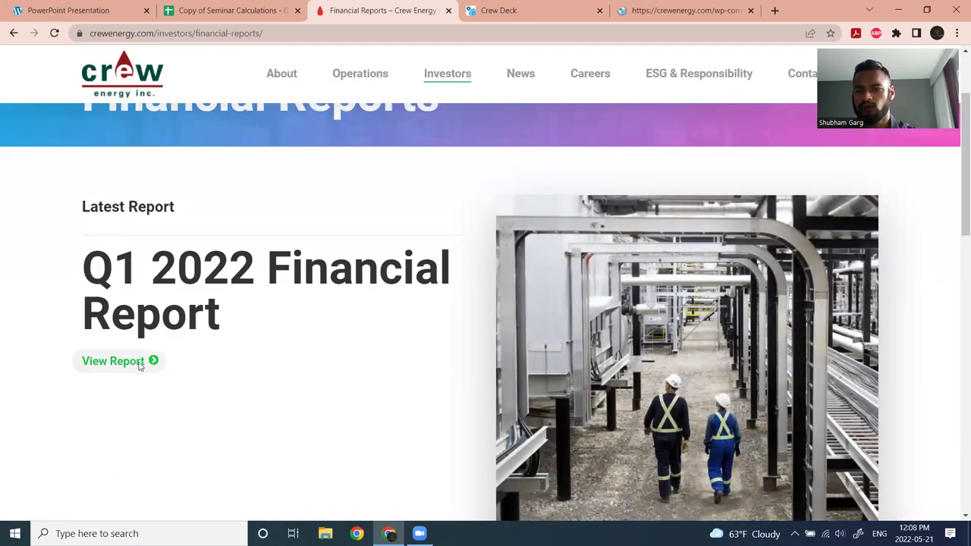
- Check that the presentation and Q1 report are open, and close the Crew Energy Financial Reports page
left_click(568, 8)
left_click(683, 10)
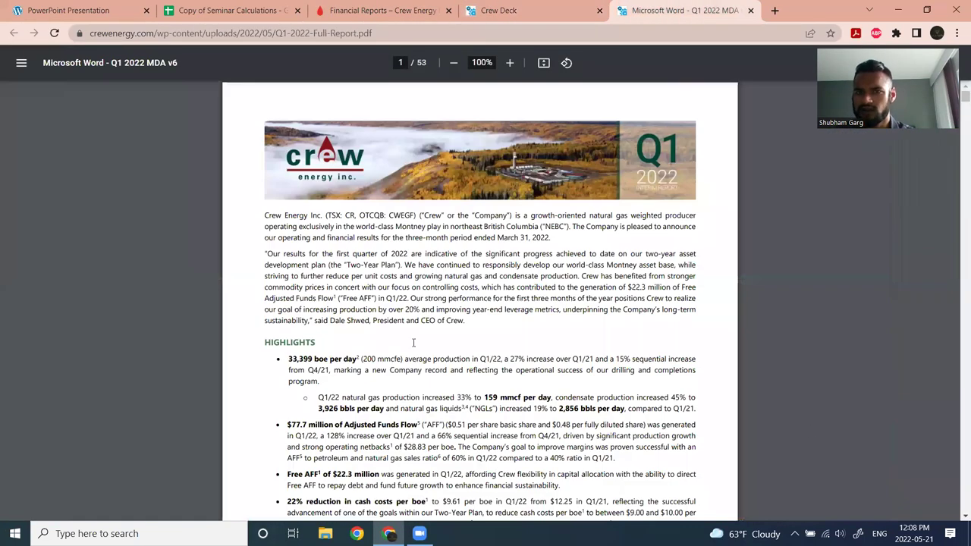
left_click(364, 11)
left_click(448, 10)
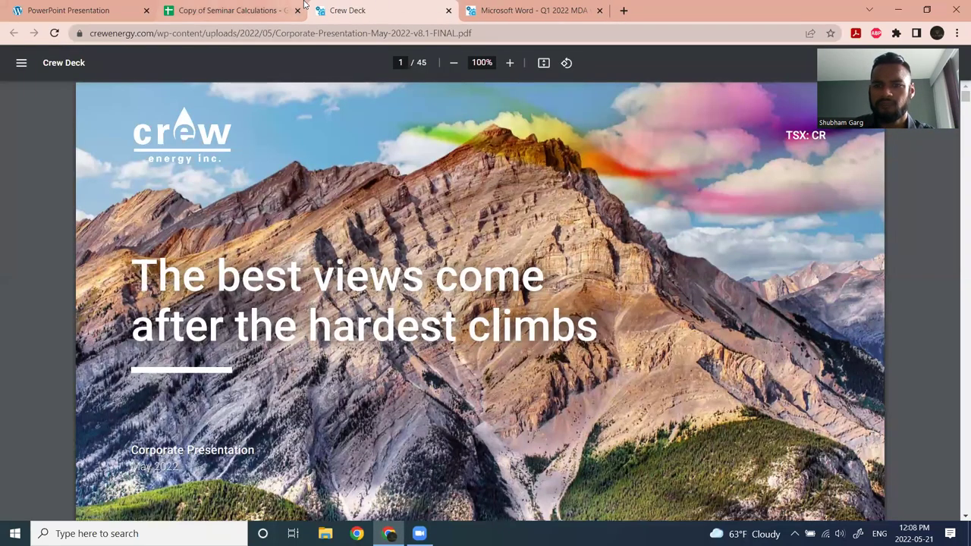
- Look up Crew's average daily production in the Q1 2022 report and enter 33399 as Production (boe/d) in the Template sheet
left_click(244, 6)
left_click(293, 175)
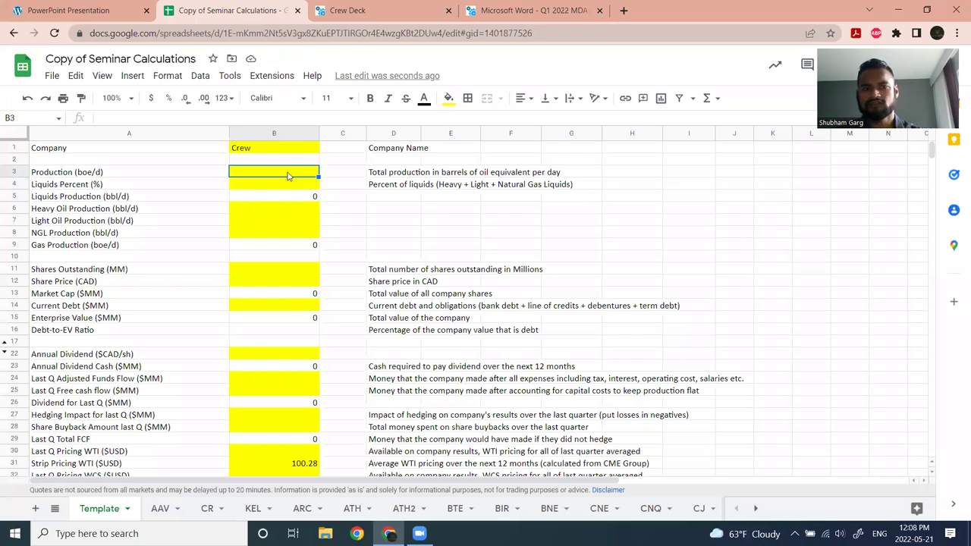
left_click(356, 10)
left_click(543, 11)
left_click(293, 6)
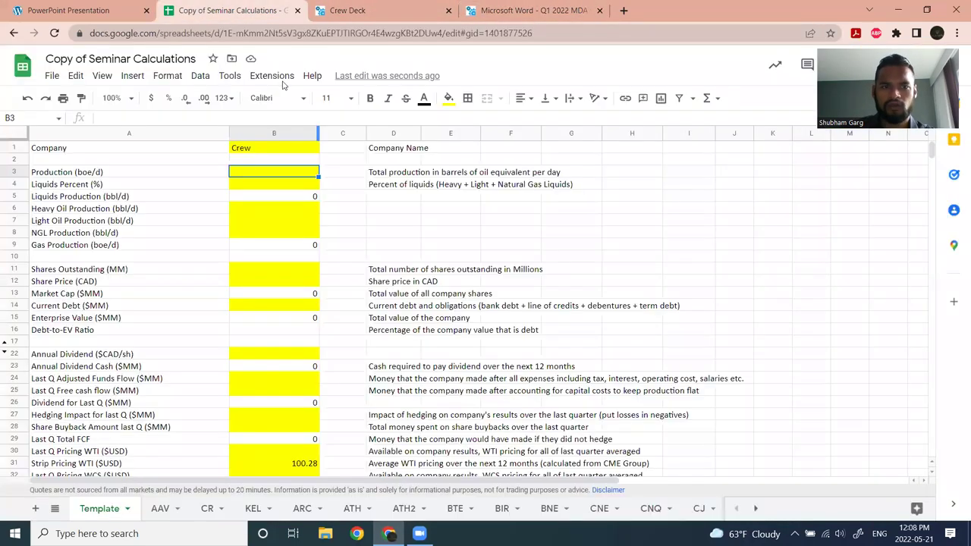
left_click(531, 10)
scroll(269, 300, "down", 2)
left_click_drag(287, 233, 327, 234)
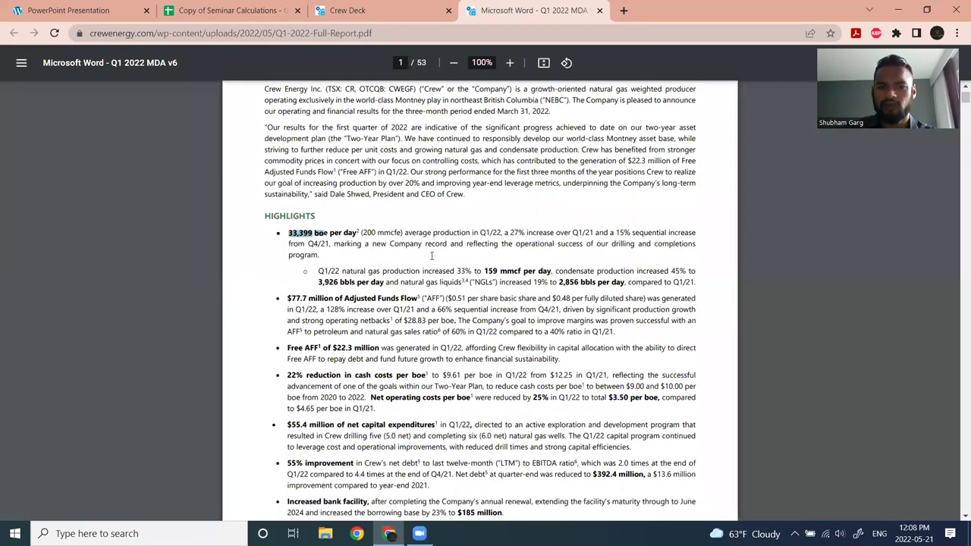
left_click(422, 263)
scroll(417, 263, "down", 10)
scroll(400, 262, "down", 10)
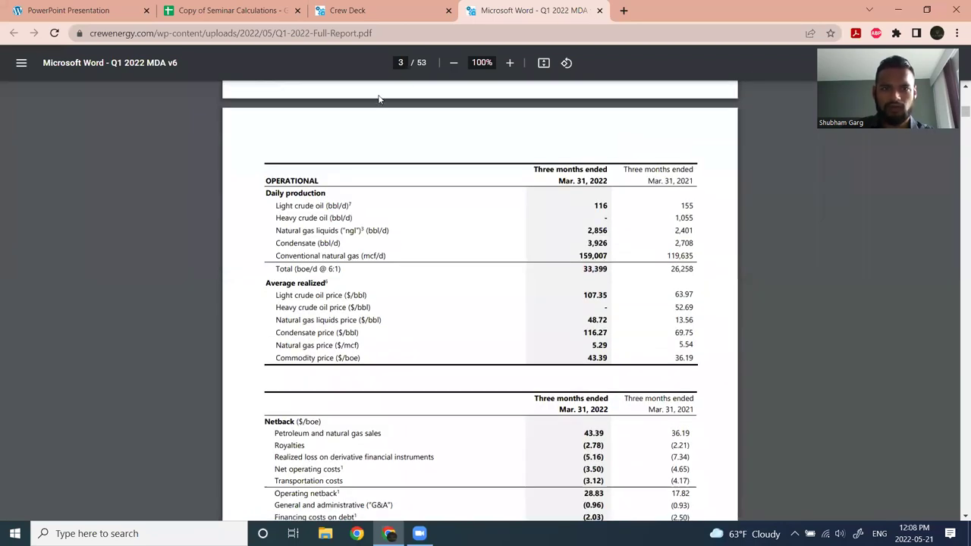
left_click(278, 9)
type("33399")
key("Return")
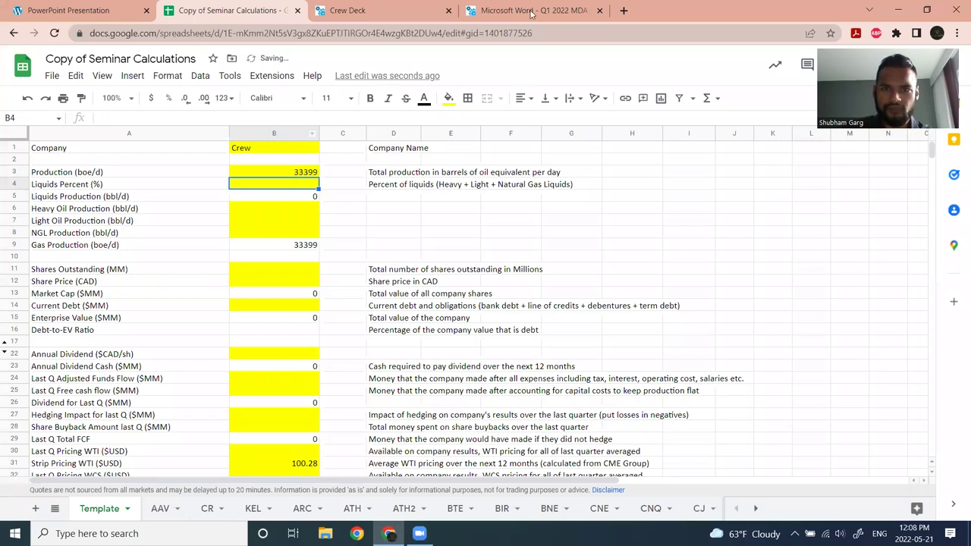
- Using the report's daily production table, enter 4042 as Light Oil Production, combining light crude and condensate, and 2856 as NGL Production
left_click(531, 11)
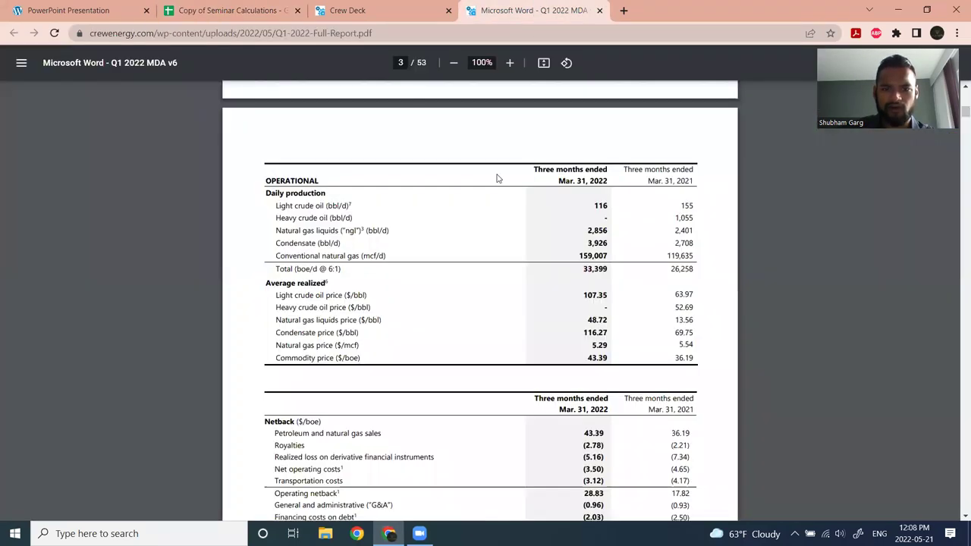
left_click_drag(589, 243, 625, 237)
left_click(604, 252)
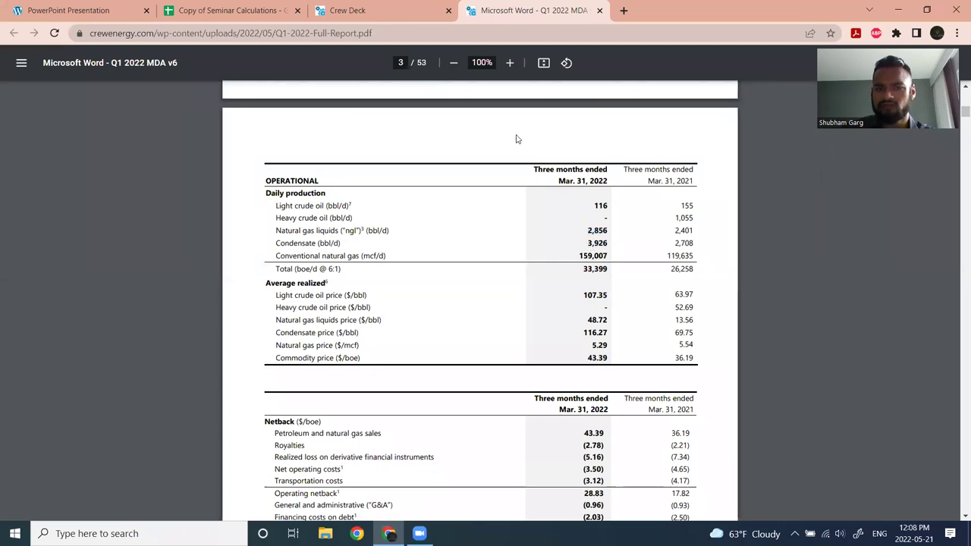
double_click(291, 206)
left_click(573, 236)
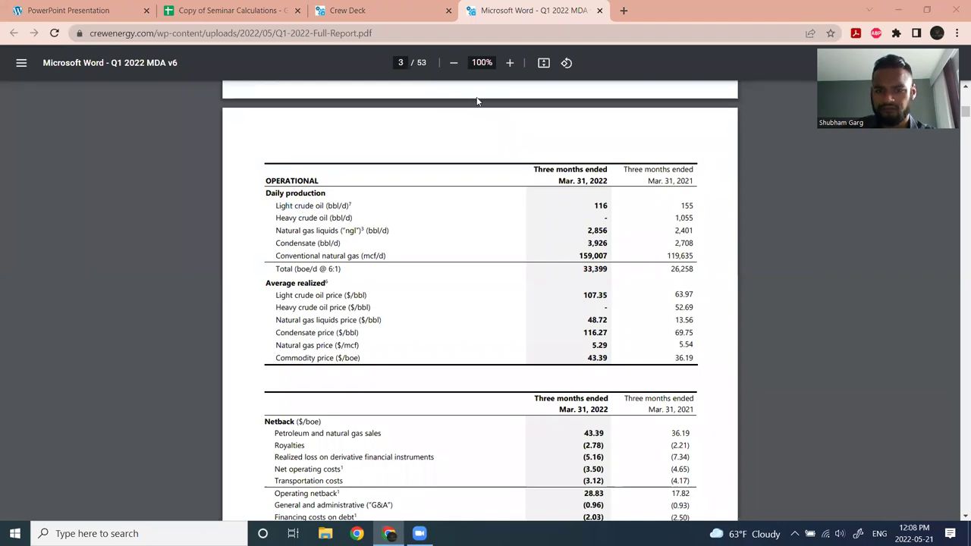
left_click_drag(589, 244, 613, 244)
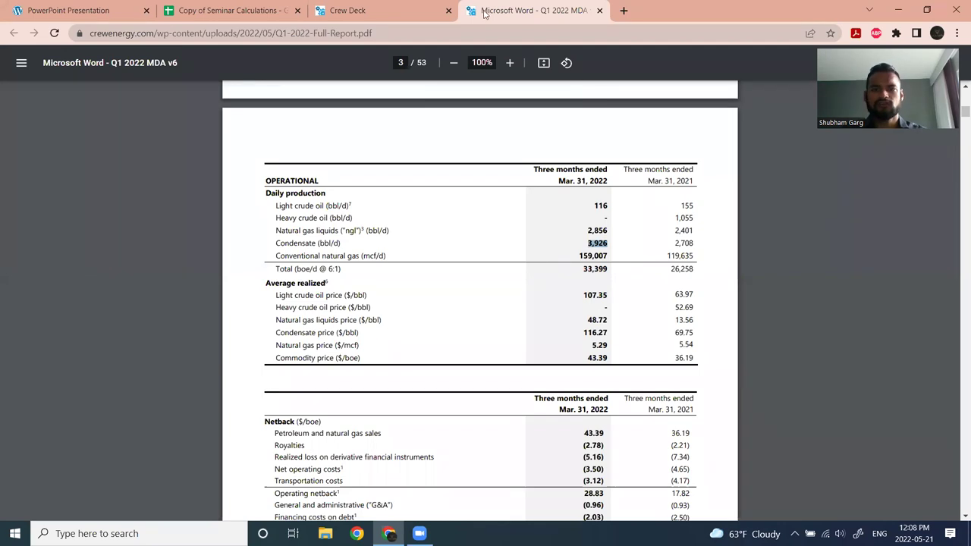
left_click(227, 11)
left_click(274, 221)
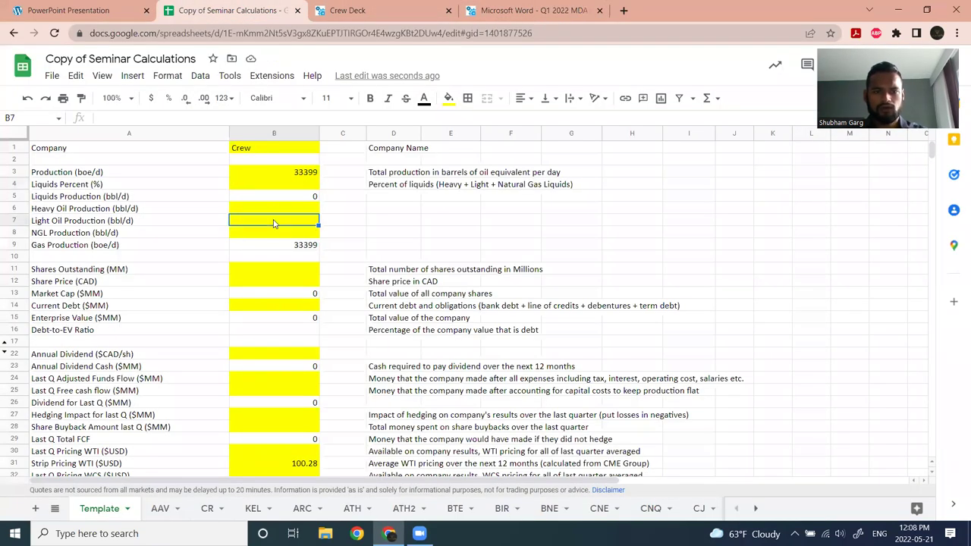
type("4042")
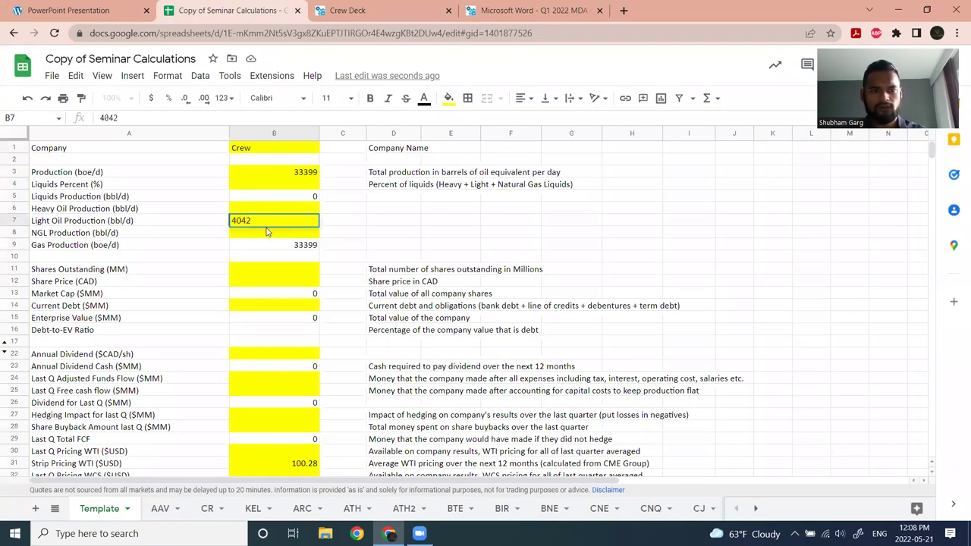
key("Return")
type("2856")
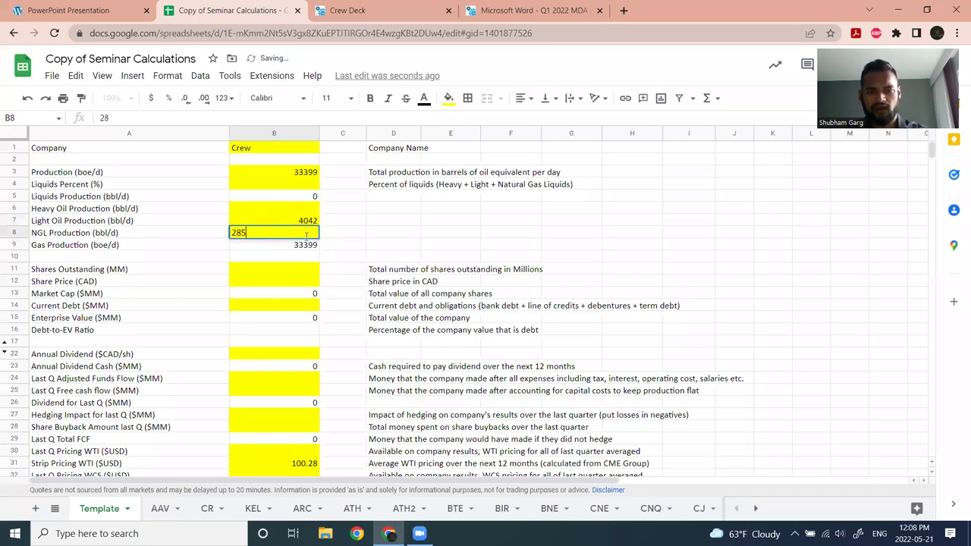
key("Return")
- Calculate the Liquids Percent from the light oil and NGL total with the formula =689800/B3
left_click_drag(314, 223, 313, 234)
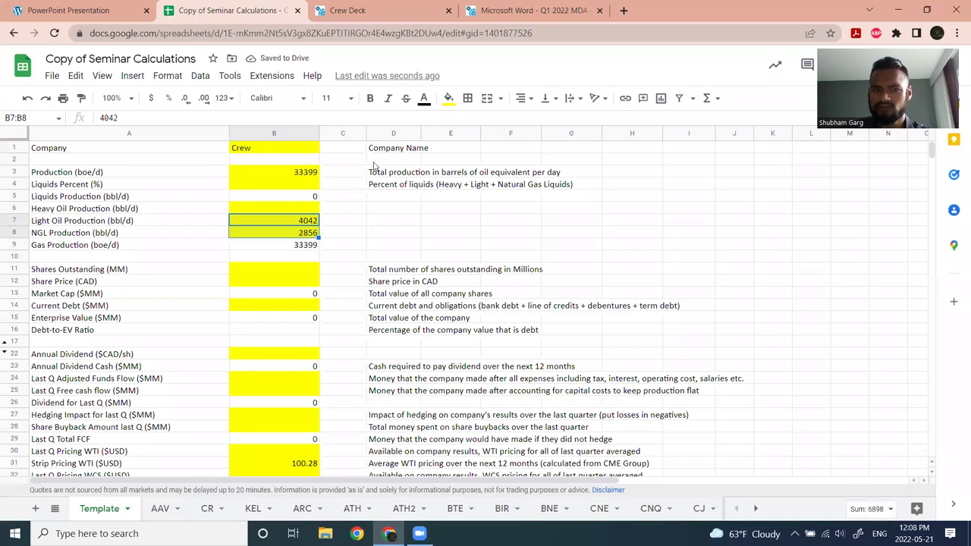
left_click(296, 185)
type("=689800/")
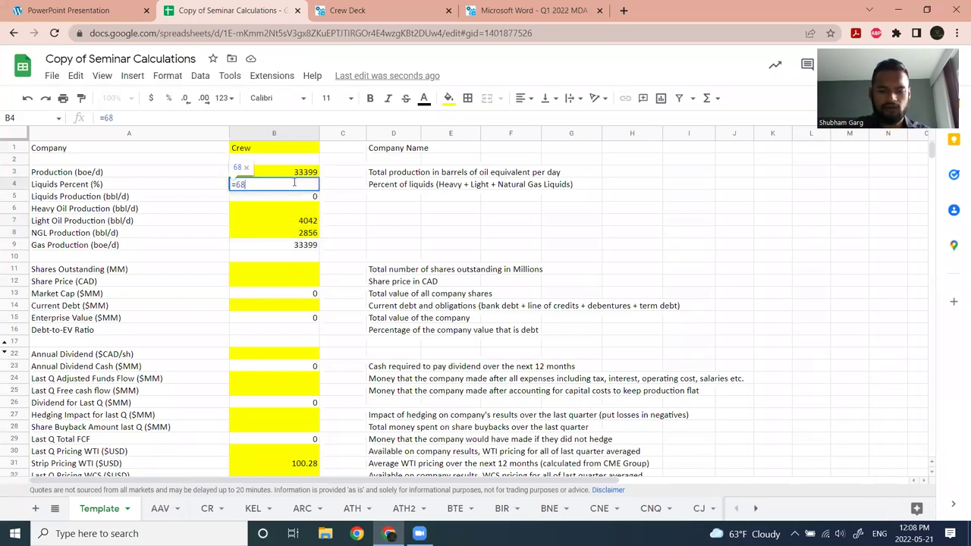
left_click(288, 174)
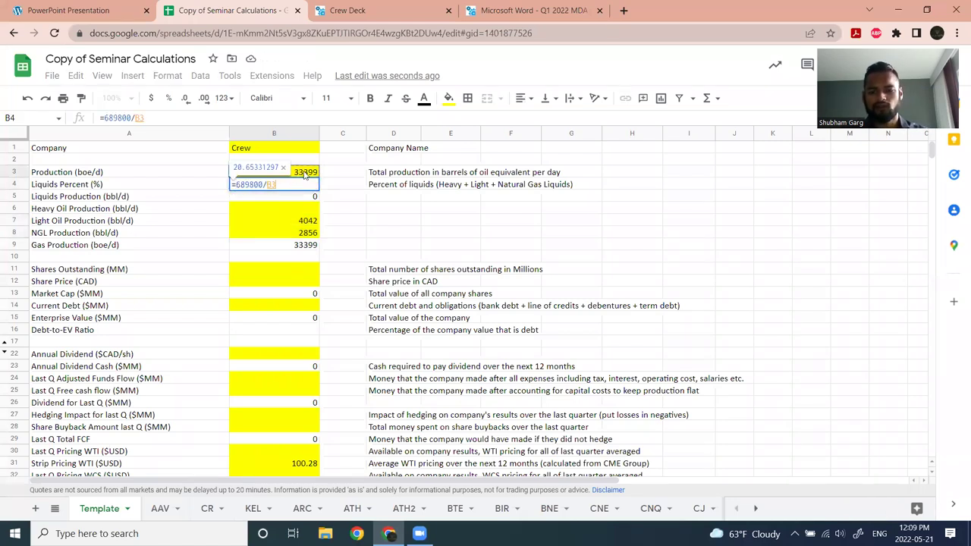
key("Return")
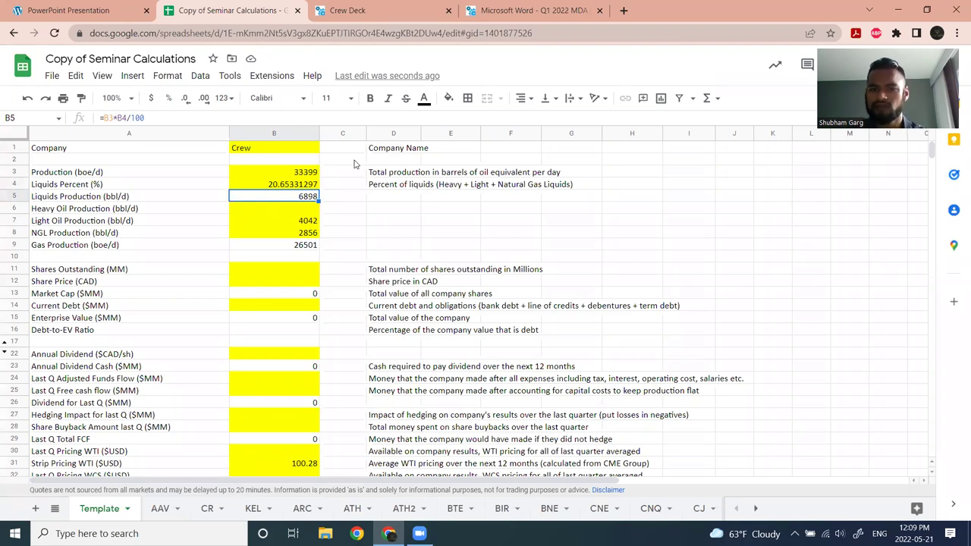
- Search the Q1 2022 report for "shares out" and examine the common shares outstanding and net debt in the capital structure table
scroll(292, 220, "down", 1)
left_click(296, 221)
left_click(374, 10)
left_click(532, 9)
scroll(440, 311, "down", 5)
scroll(441, 311, "up", 12)
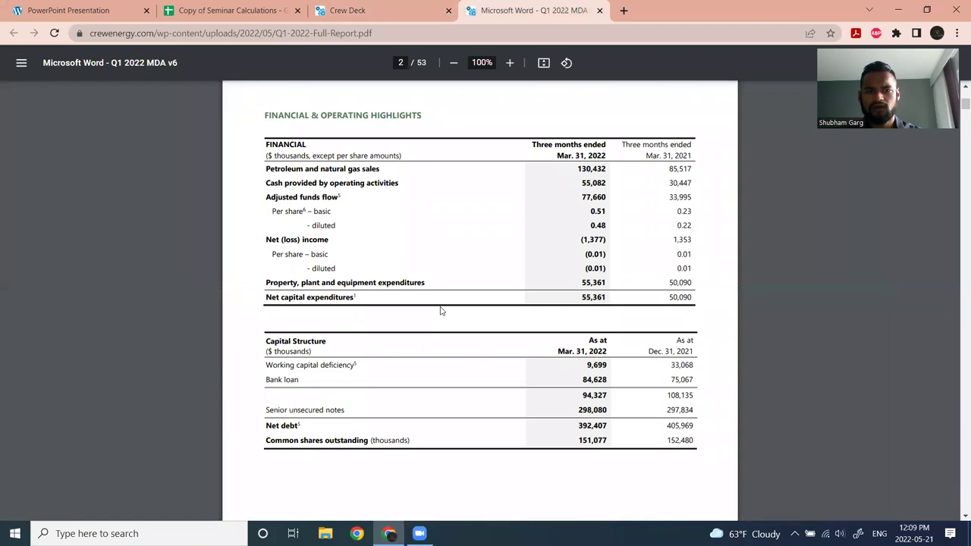
scroll(440, 310, "down", 3)
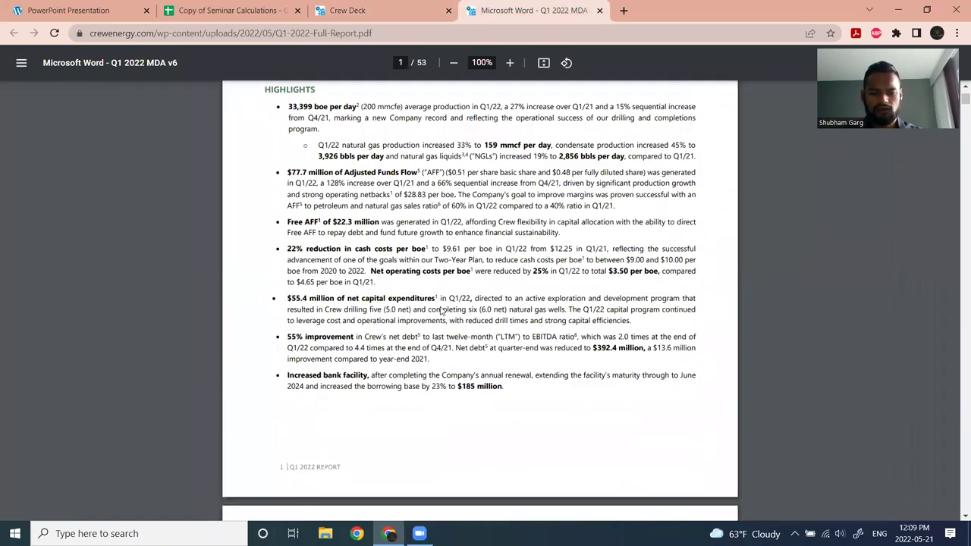
key("ctrl+f")
type("shares out")
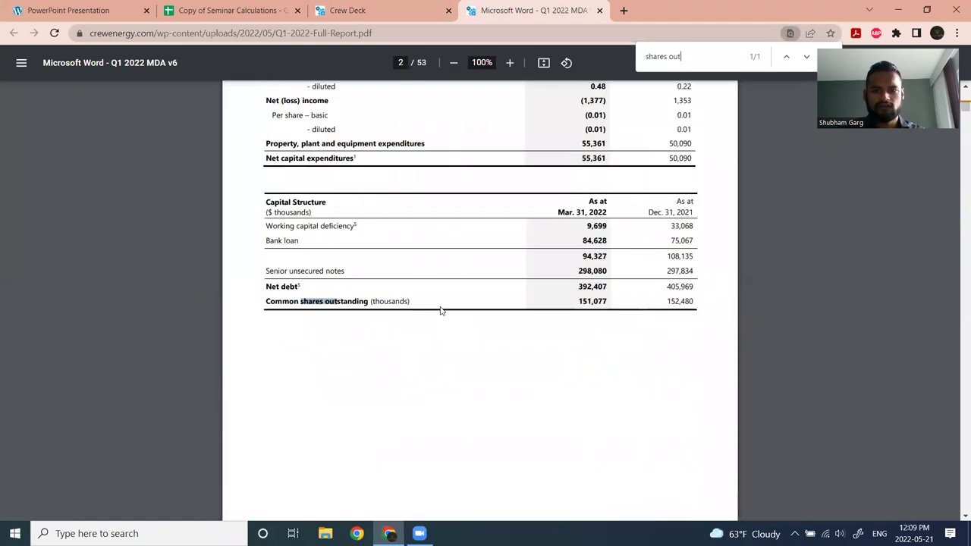
left_click(600, 300)
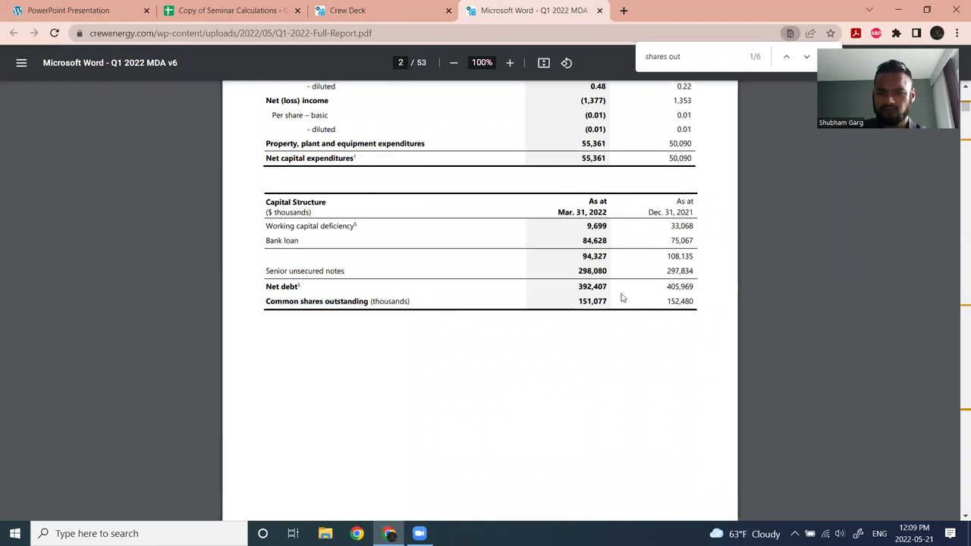
left_click_drag(578, 287, 611, 290)
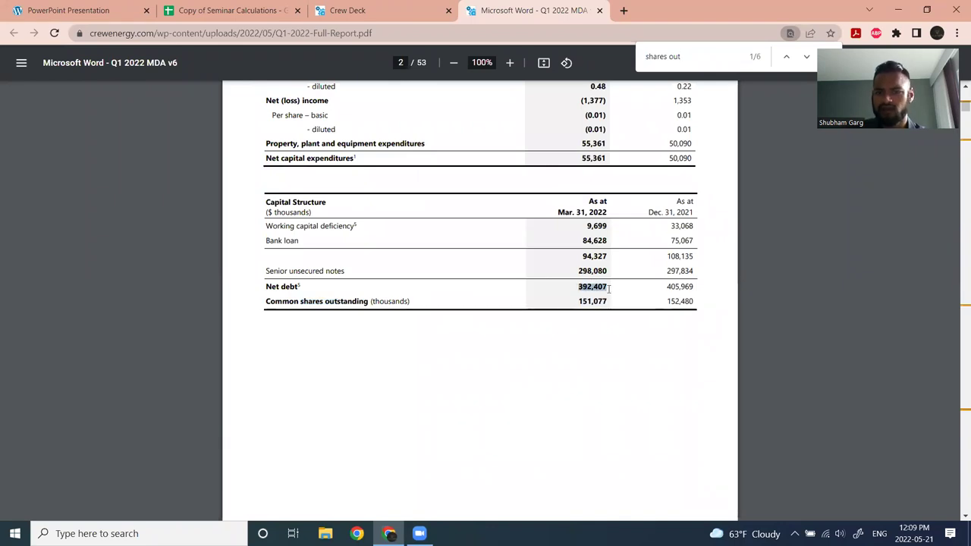
left_click(620, 314)
- Enter 151 as Shares Outstanding (MM) and 392 as Current Debt ($MM) in the Template sheet
left_click(267, 9)
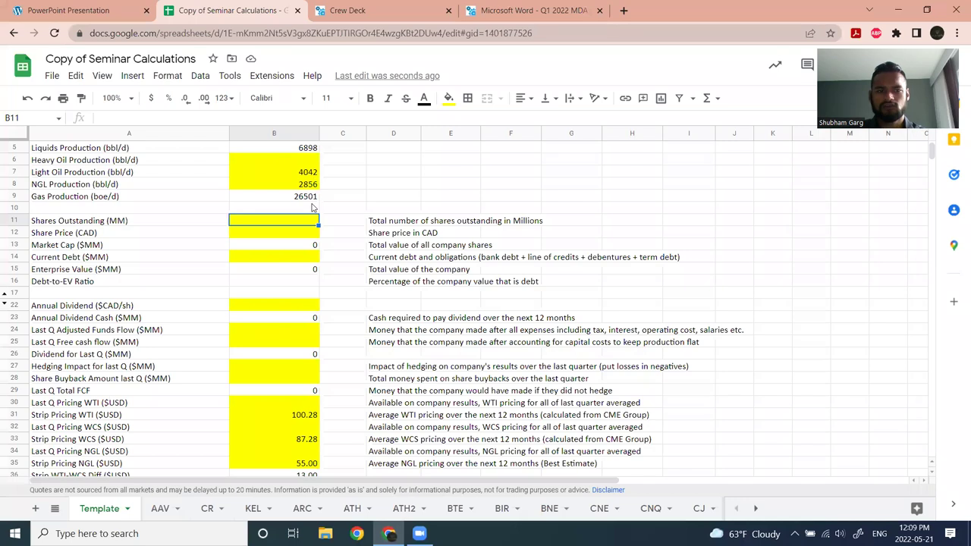
left_click(300, 219)
type("151")
left_click(292, 256)
type("392")
left_click(338, 246)
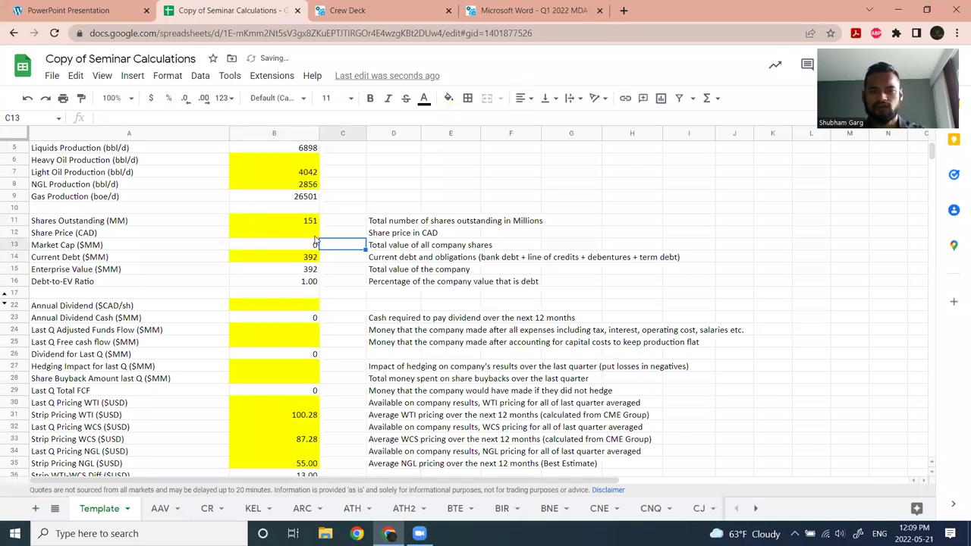
- Search the web for "cr stock tsx" in a temporary browser tab and enter 5.27 as the Share Price (CAD) in the template
left_click(624, 10)
type("cr stock tsx")
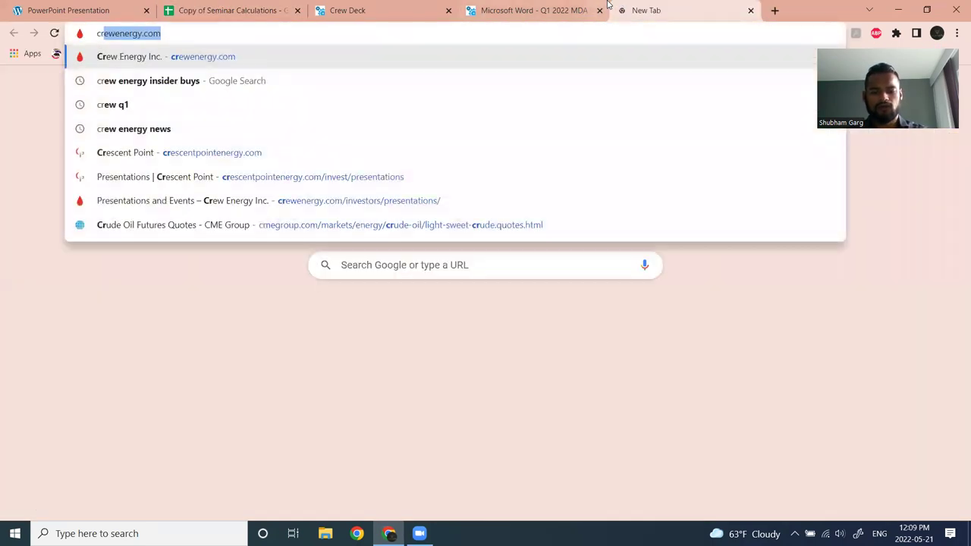
key("Return")
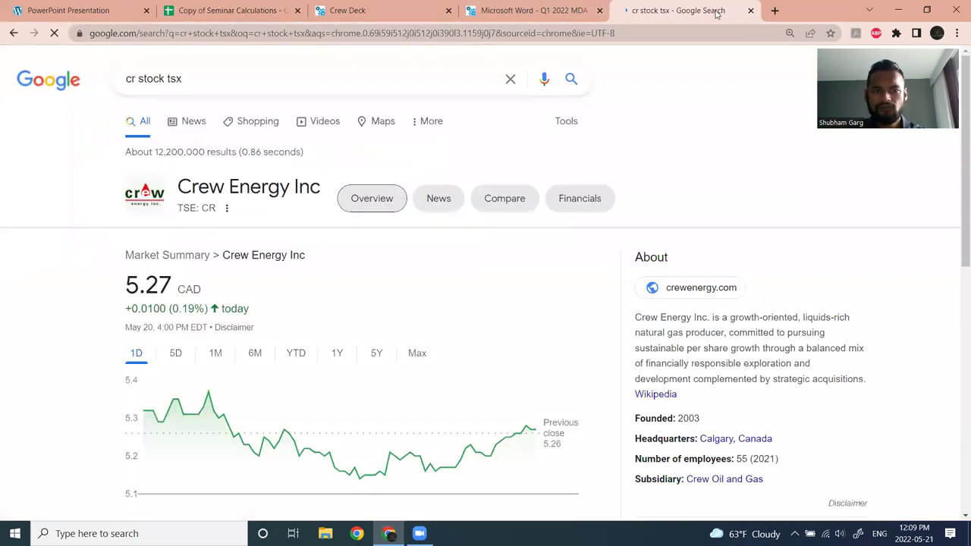
left_click(750, 10)
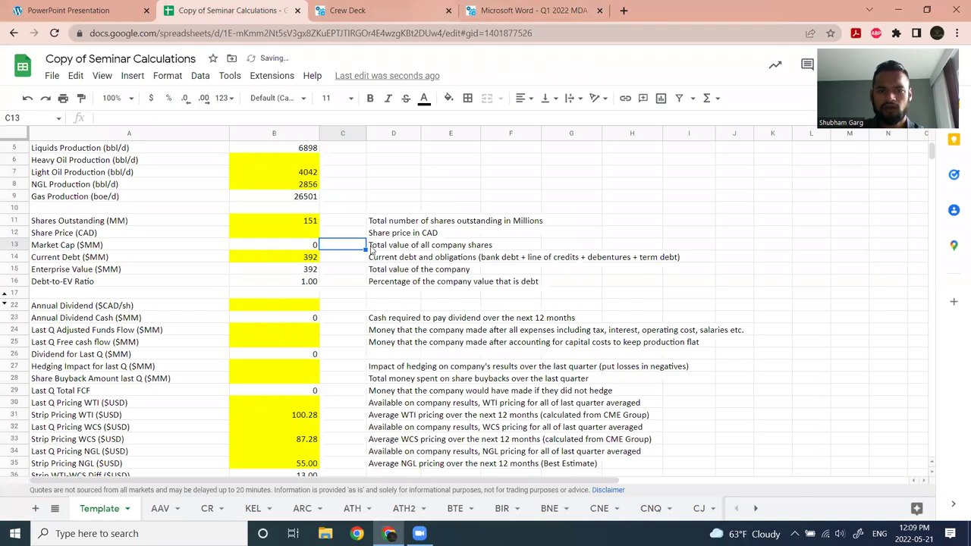
left_click(302, 233)
type("5.27")
key("Return")
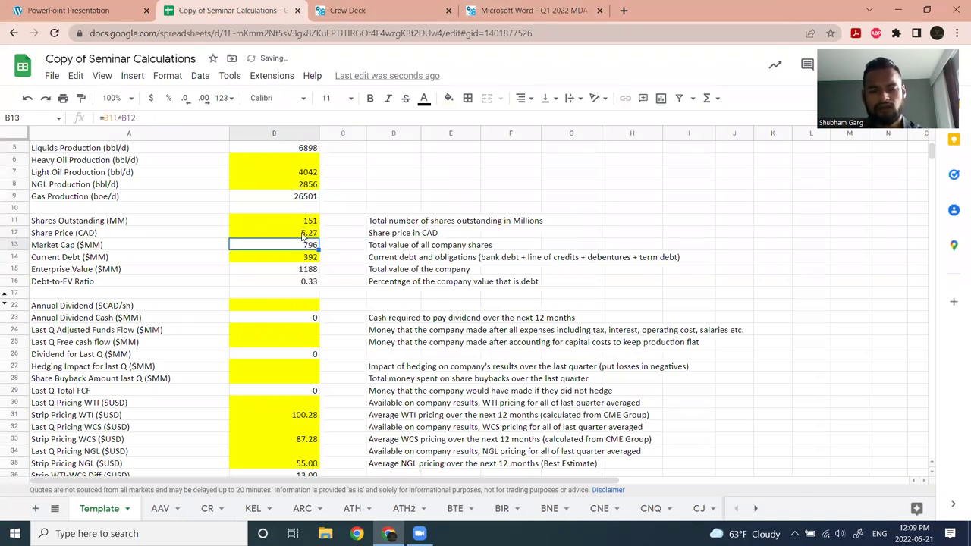
- Set the Annual Dividend ($CAD/sh) to 0
scroll(302, 233, "down", 3)
left_click(267, 209)
type("0")
key("Return")
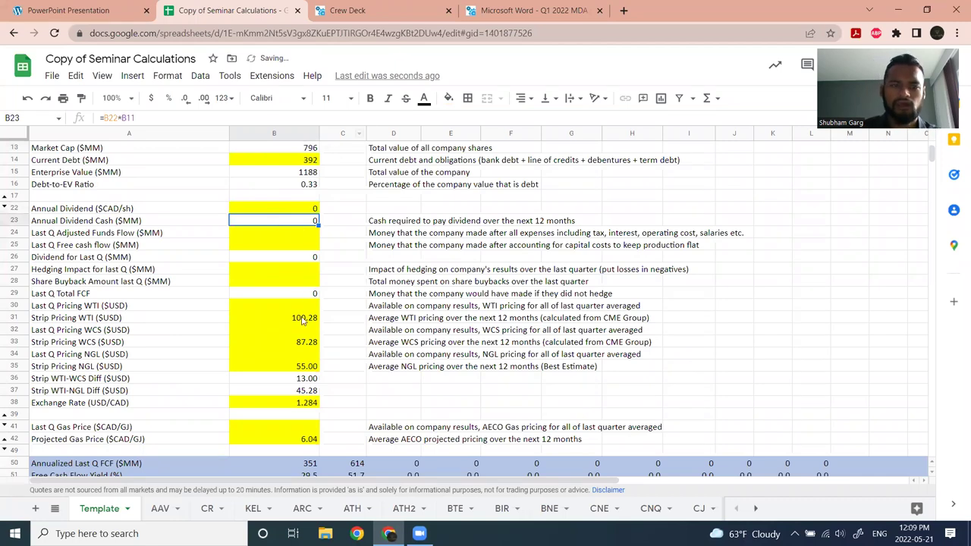
- Look up adjusted funds flow in the Q1 2022 report's financial highlights and enter 78 as Last Q Adjusted Funds Flow ($MM)
left_click(300, 237)
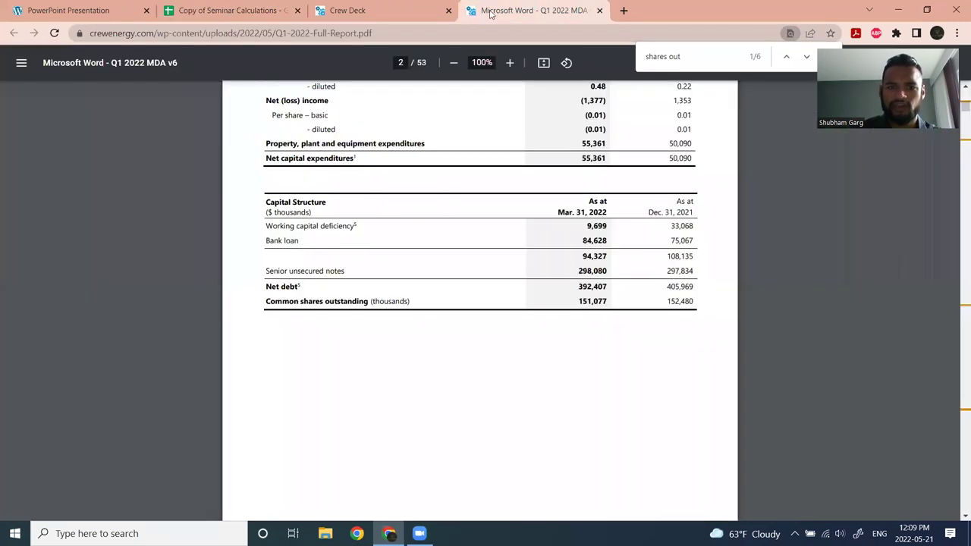
left_click(533, 9)
scroll(461, 270, "up", 3)
left_click_drag(288, 311, 338, 311)
double_click(590, 312)
left_click(554, 341)
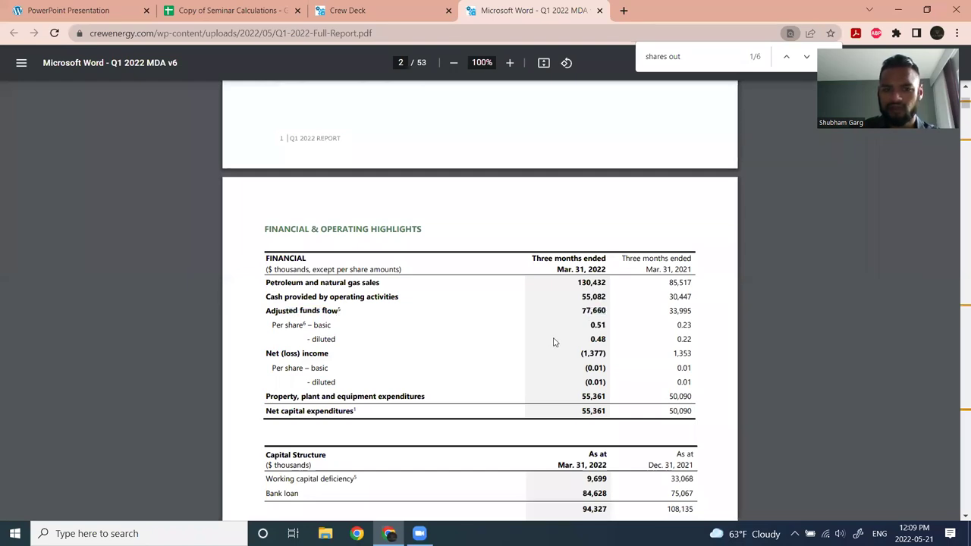
scroll(553, 343, "up", 5)
scroll(553, 346, "down", 5)
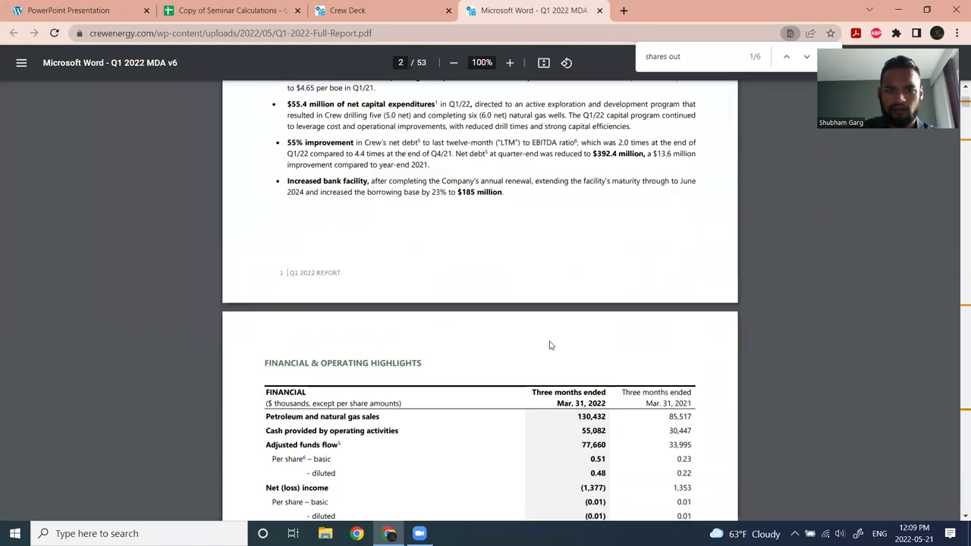
left_click(228, 10)
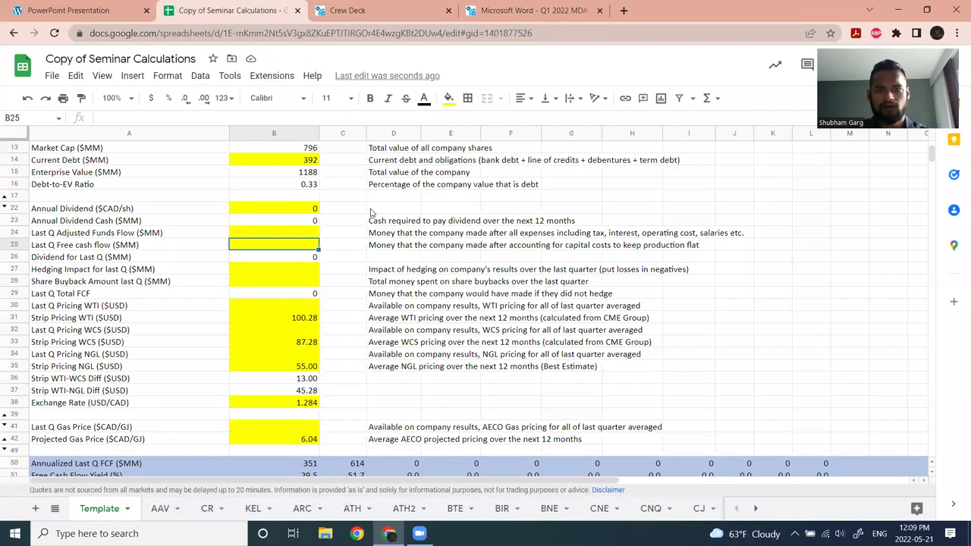
left_click(305, 271)
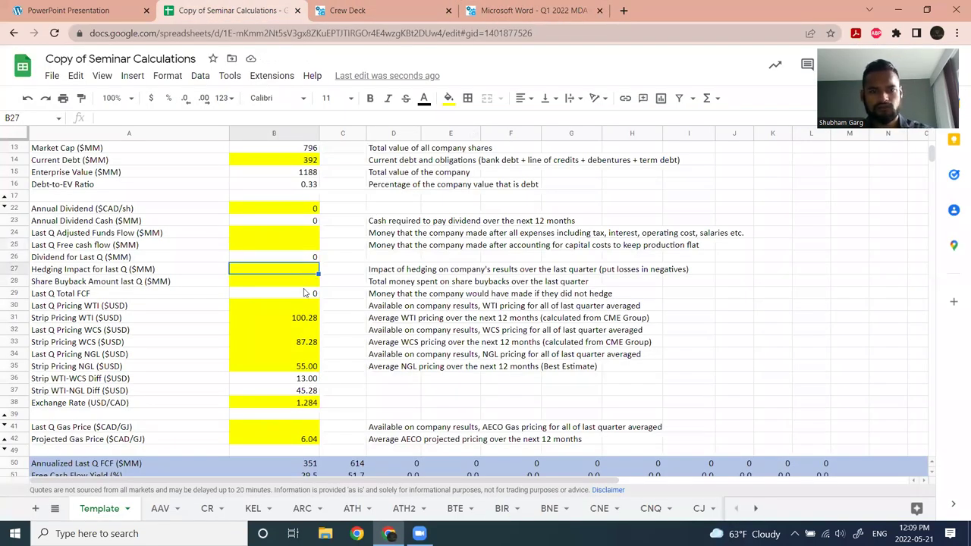
left_click(308, 233)
type("78")
key("Return")
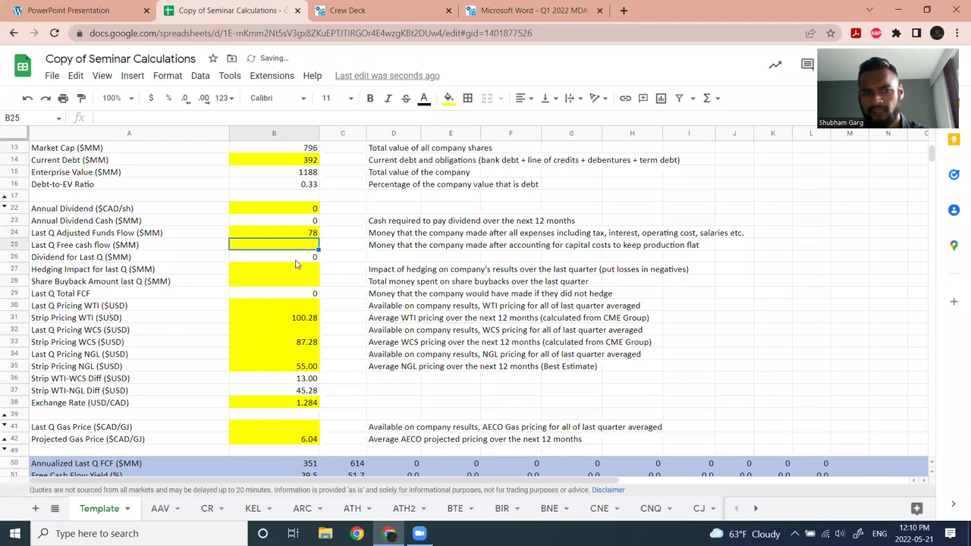
- Look up adjusted funds flow and net capital expenditures in the Q1 2022 report and enter 23 as Last Q Free cash flow ($MM)
left_click(550, 6)
scroll(463, 277, "down", 3)
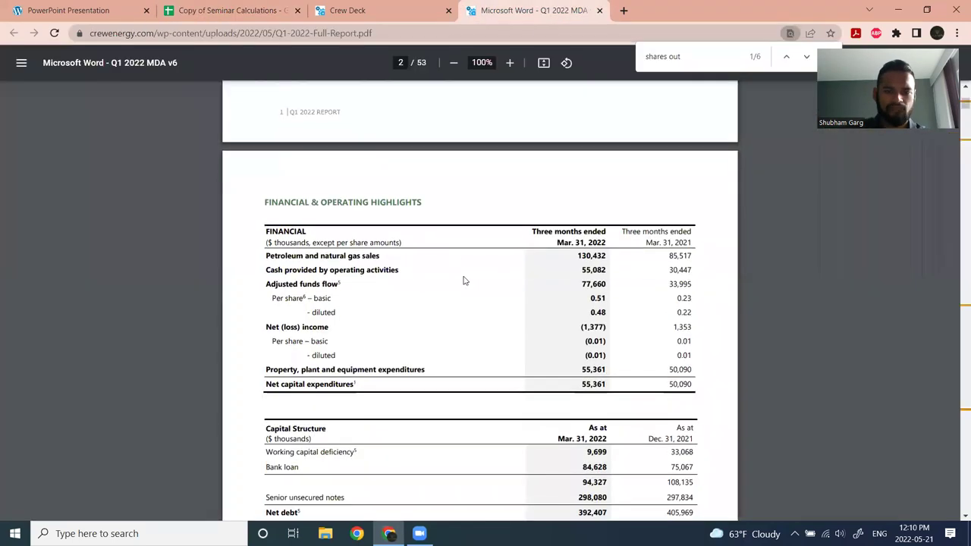
scroll(469, 278, "up", 1)
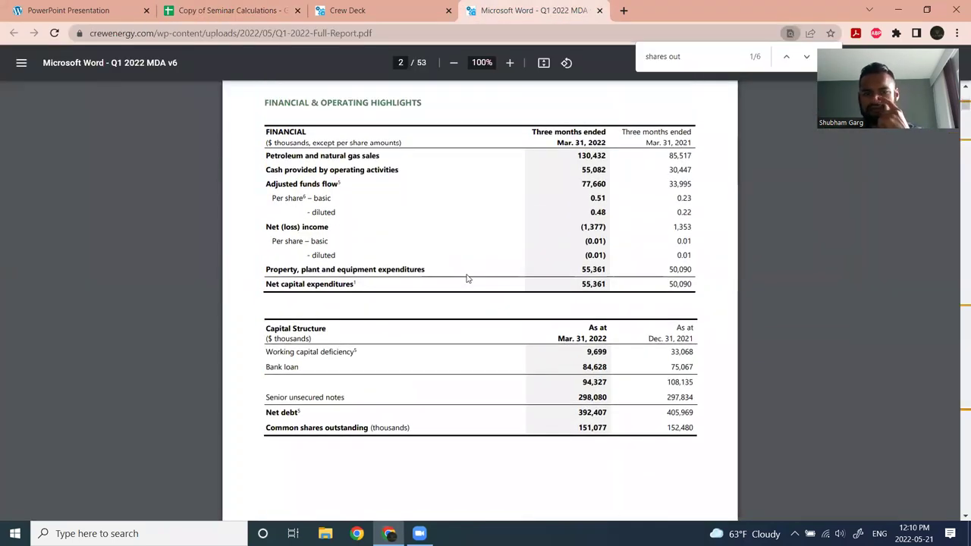
left_click_drag(581, 184, 608, 187)
left_click(302, 294)
left_click_drag(581, 284, 605, 285)
left_click(277, 9)
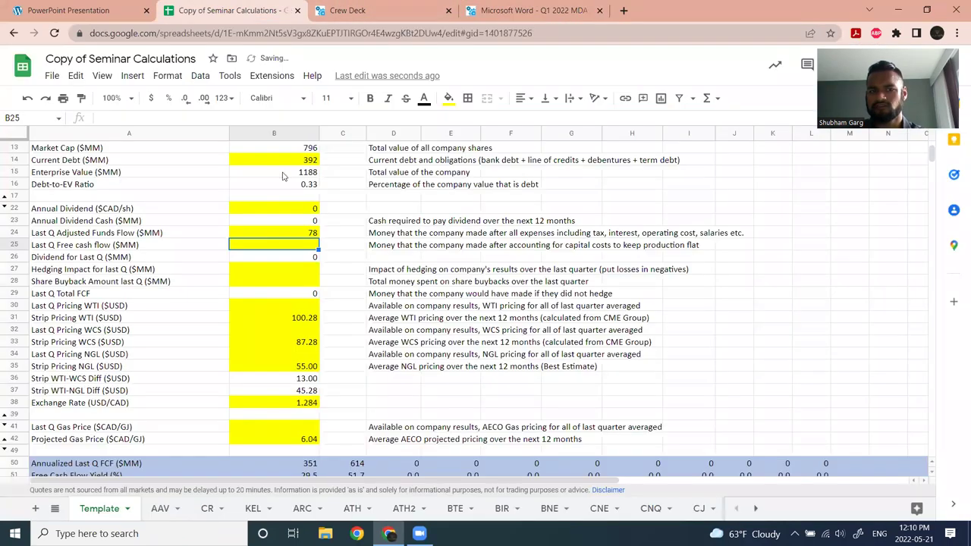
type("23")
left_click(334, 256)
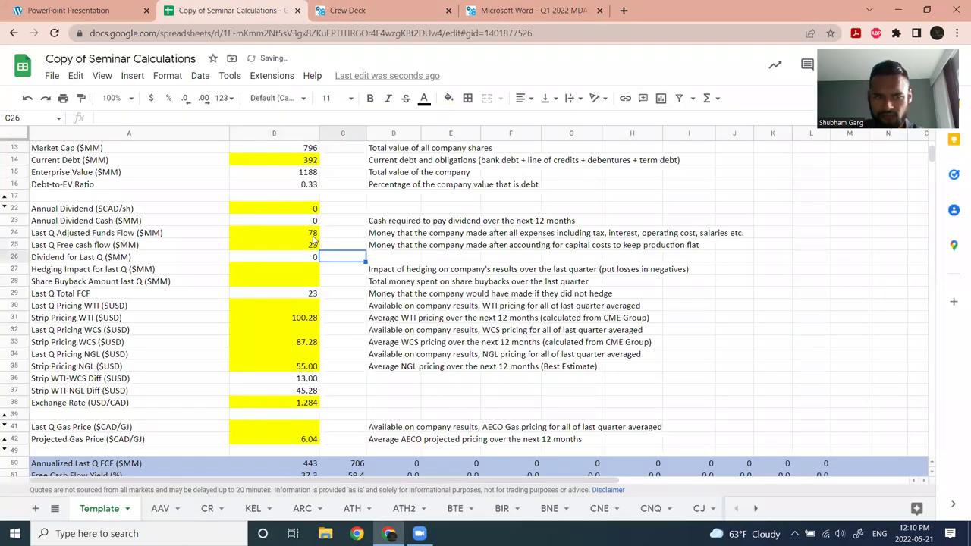
- Search the Q1 2022 report for "realized" and locate the quarter's per-boe realized loss on derivative financial instruments in the operating netback table
left_click(303, 296)
left_click(495, 10)
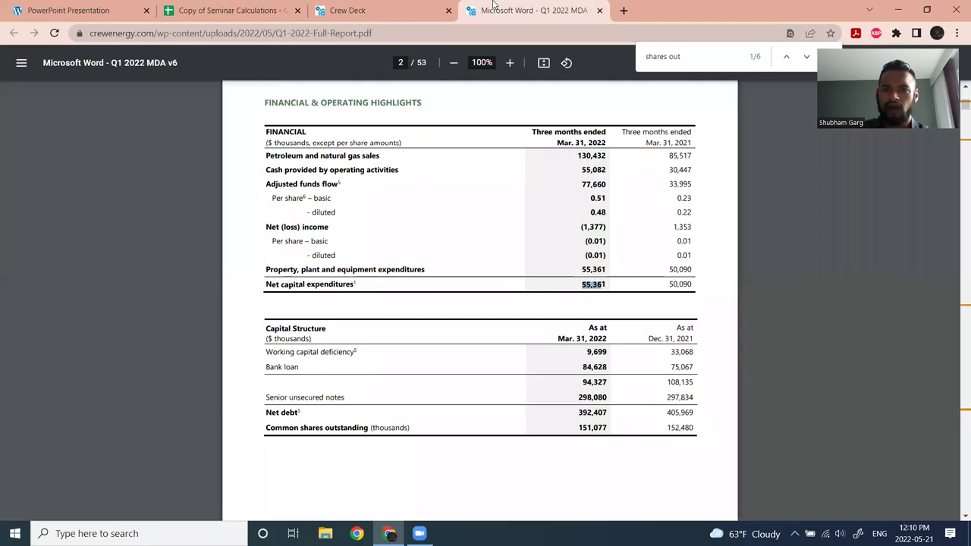
key("ctrl+f")
type("rell")
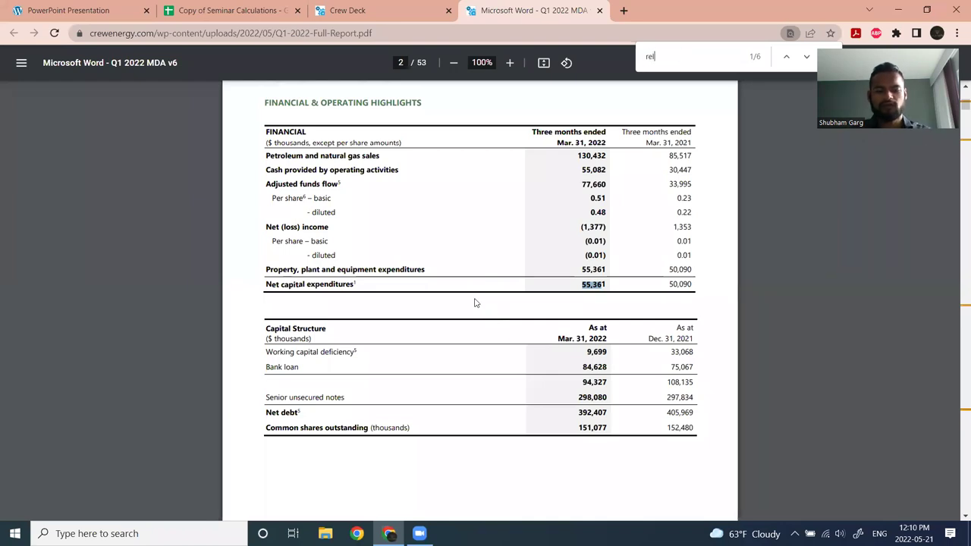
type("alized")
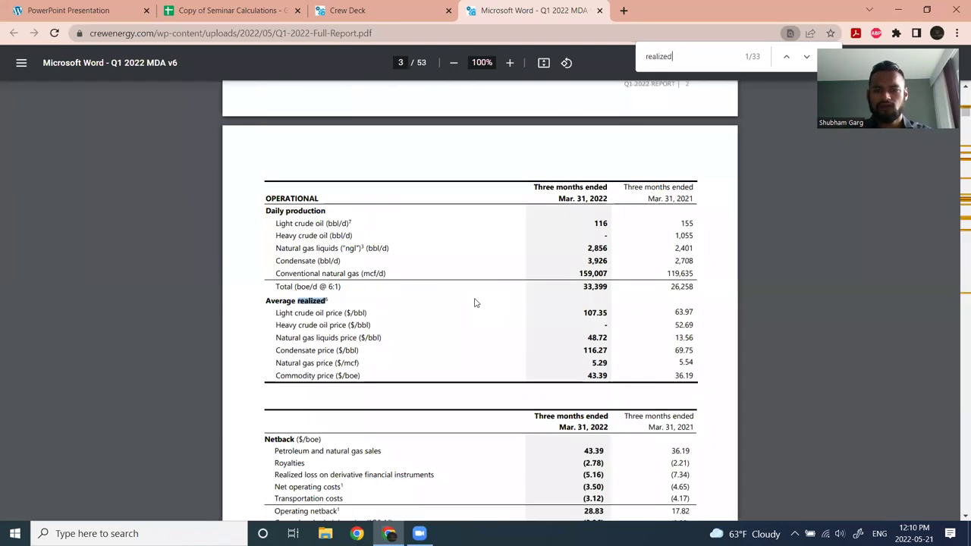
key("Return")
key("Return")
key("Return")
key("Return")
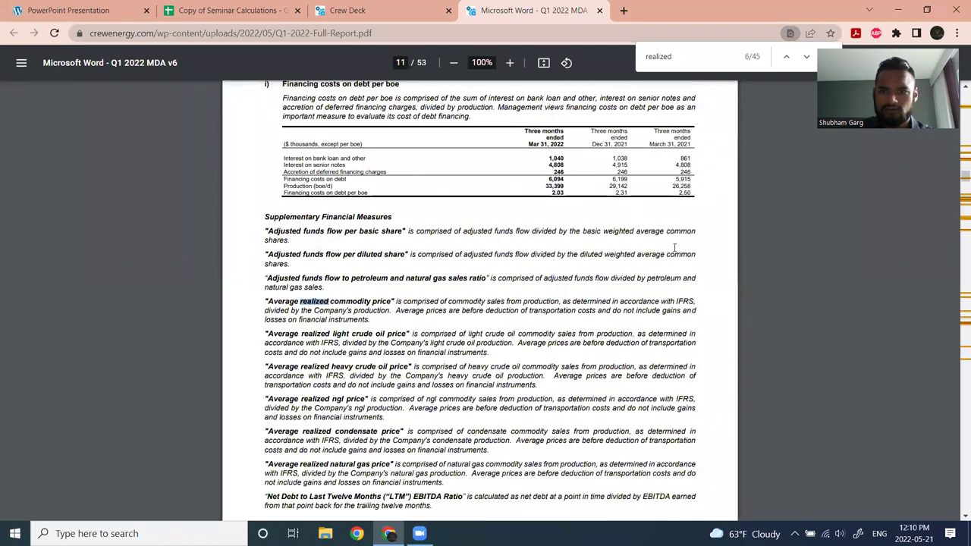
left_click(786, 59)
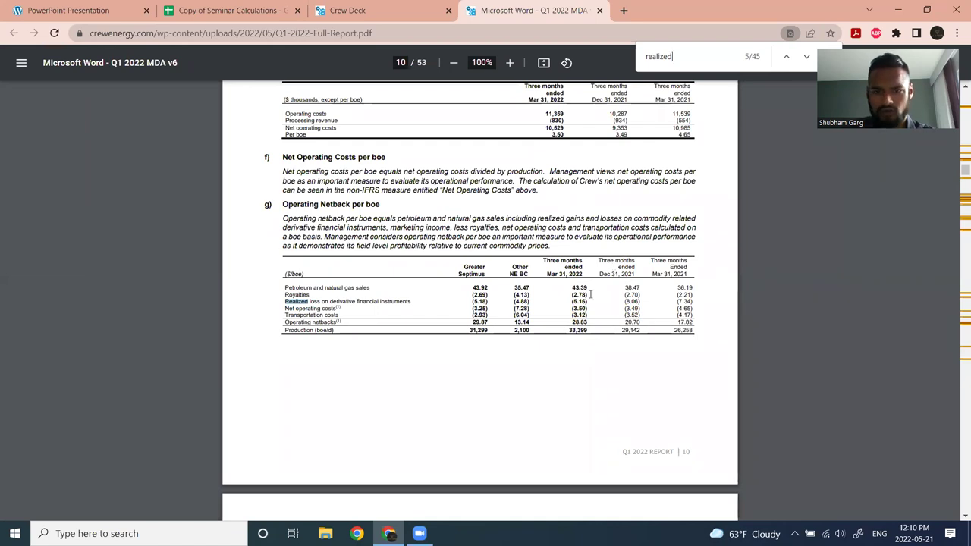
left_click_drag(292, 296, 540, 274)
left_click(370, 303)
left_click_drag(574, 301, 582, 299)
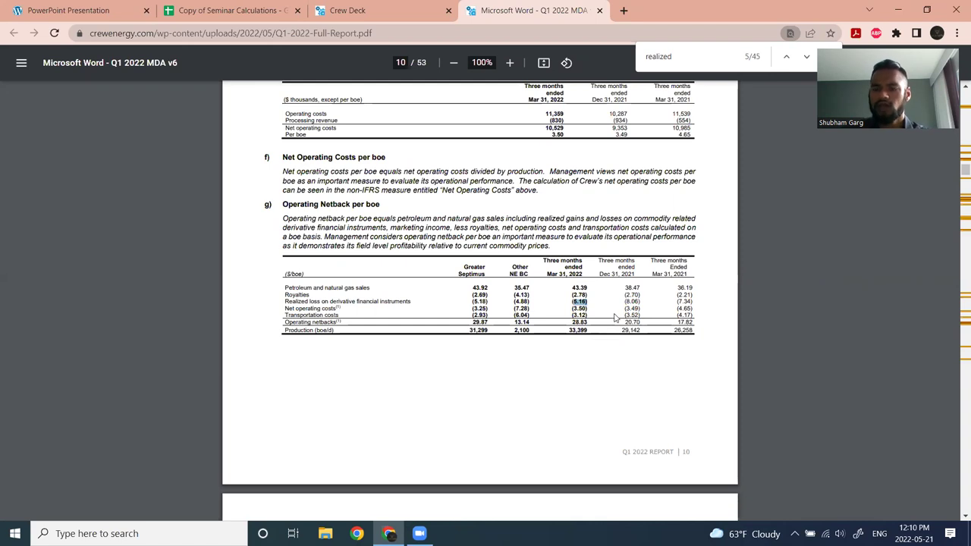
- Calculate the Hedging Impact for last Q ($MM) in the template with the formula =-5.16*B3*90/1000000
left_click(289, 6)
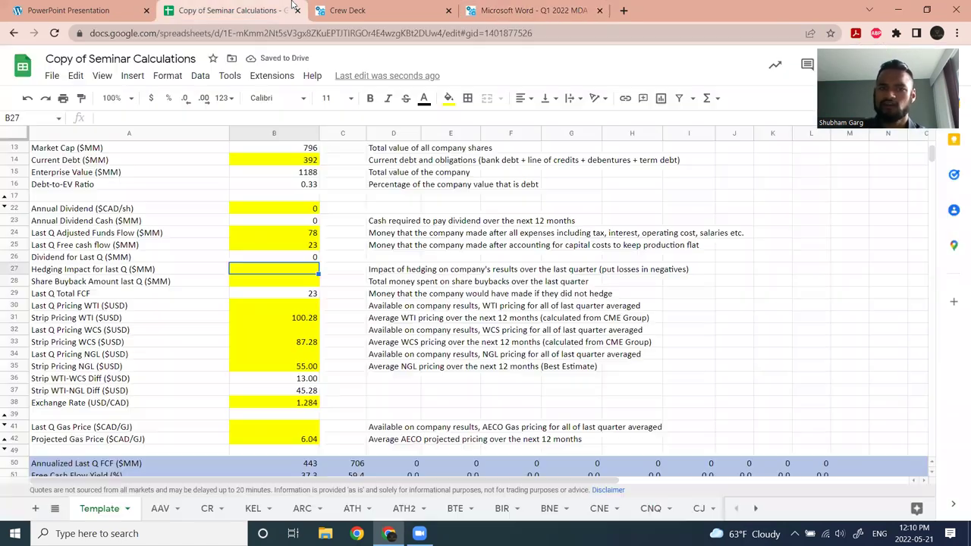
type("=-5.16*")
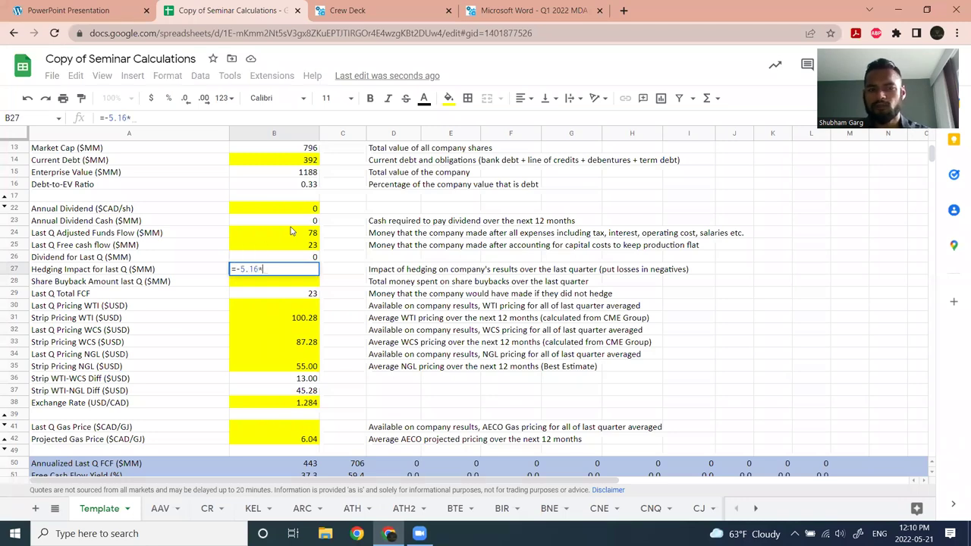
scroll(311, 178, "up", 4)
left_click(311, 177)
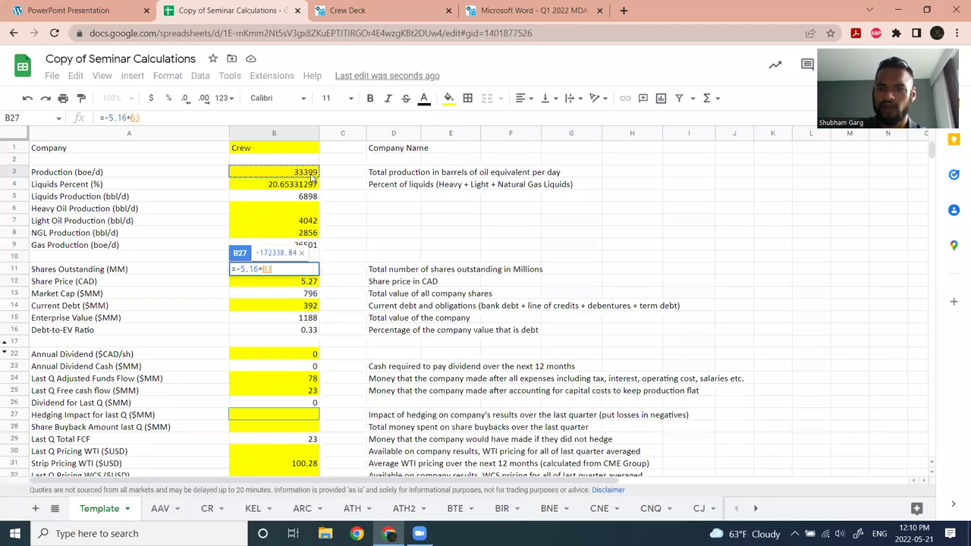
type("*90/100000")
key("Return")
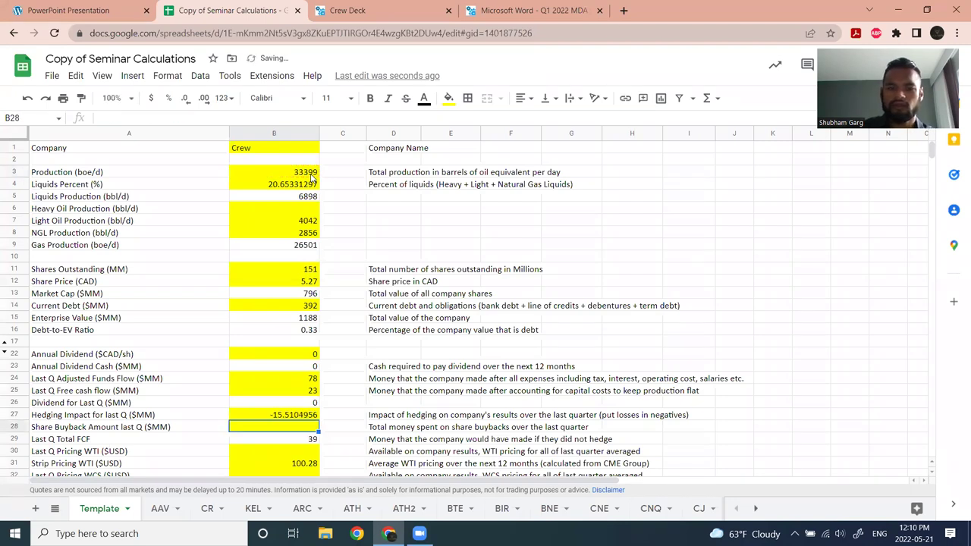
scroll(372, 186, "down", 3)
left_click(299, 320)
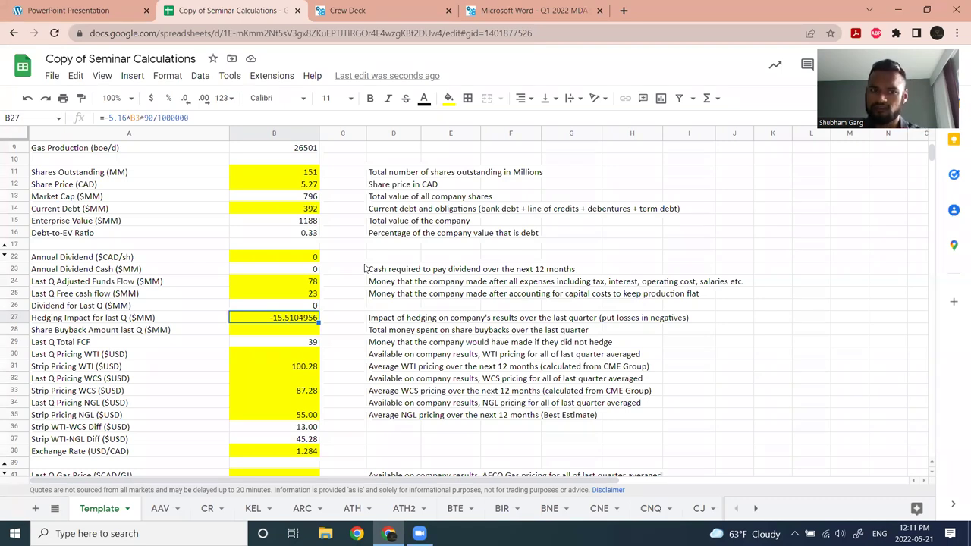
left_click(127, 321)
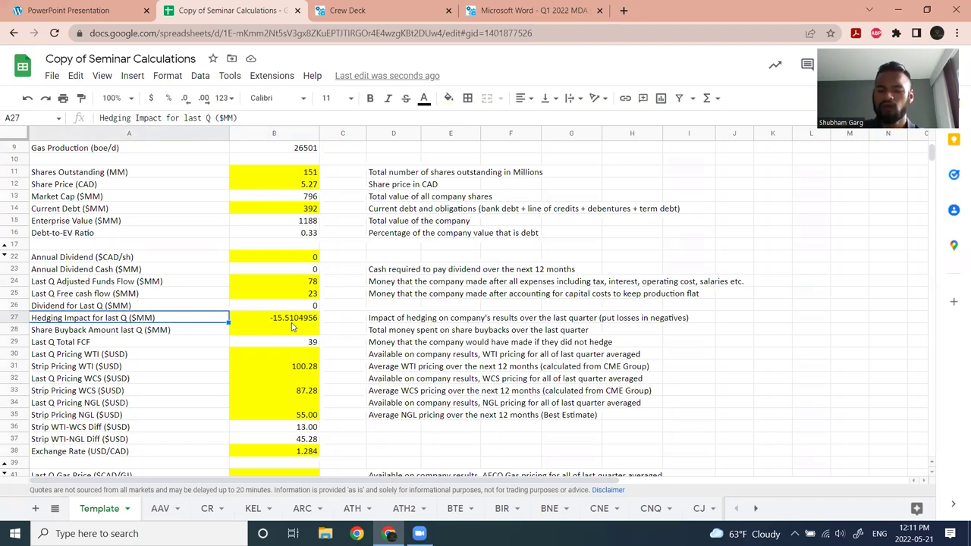
- Set Last Q Pricing WTI ($USD) to 94.39 and Last Q Pricing NGL ($USD) to 50
scroll(330, 296, "up", 3)
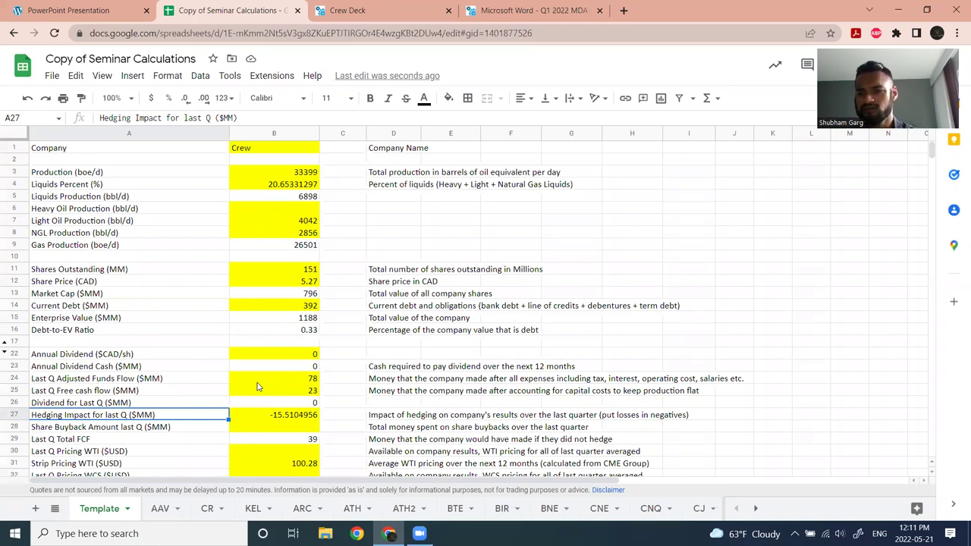
scroll(269, 369, "down", 2)
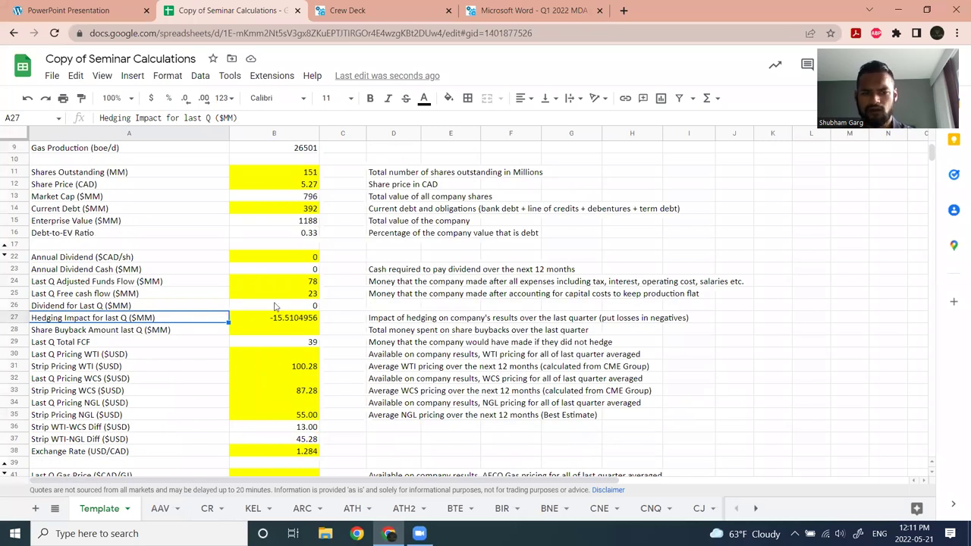
scroll(304, 298, "down", 2)
left_click(305, 259)
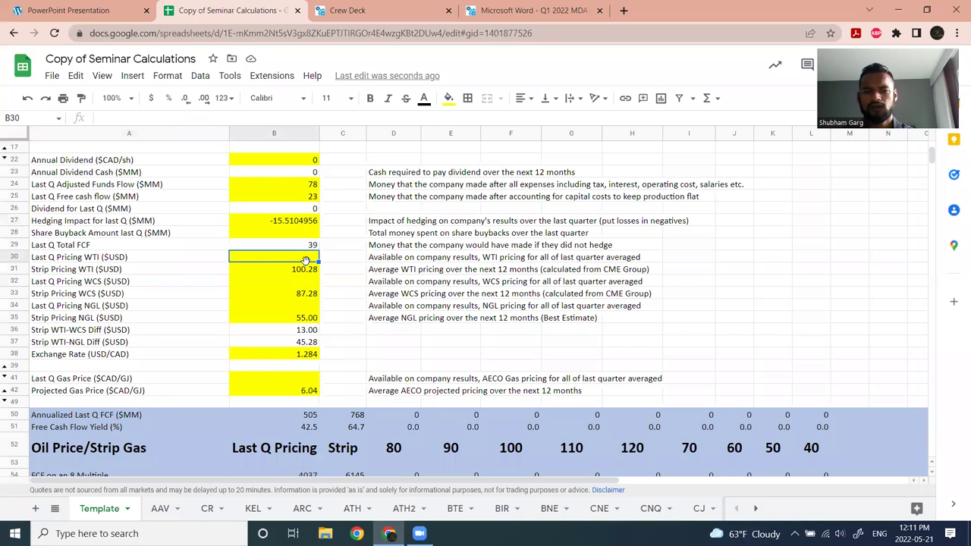
type("94.39")
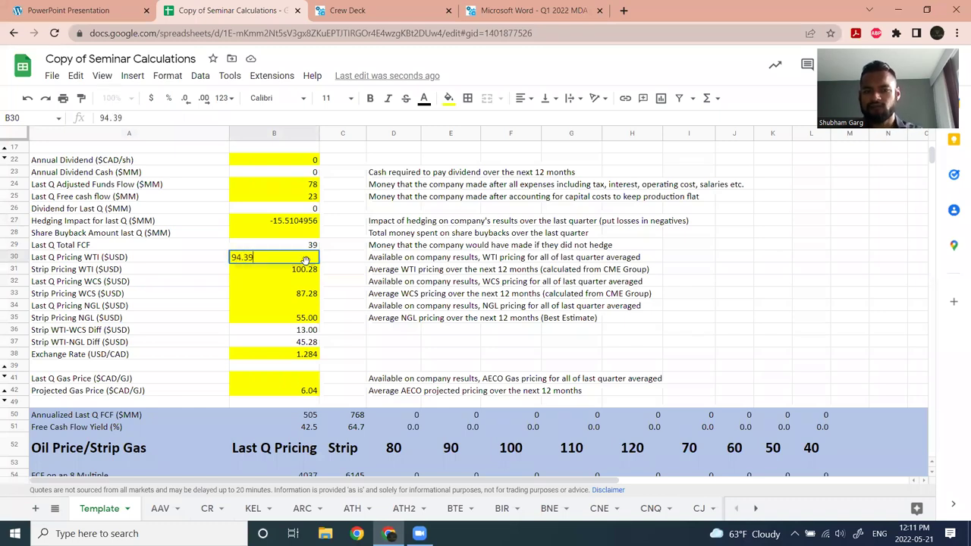
key("Return")
left_click(306, 306)
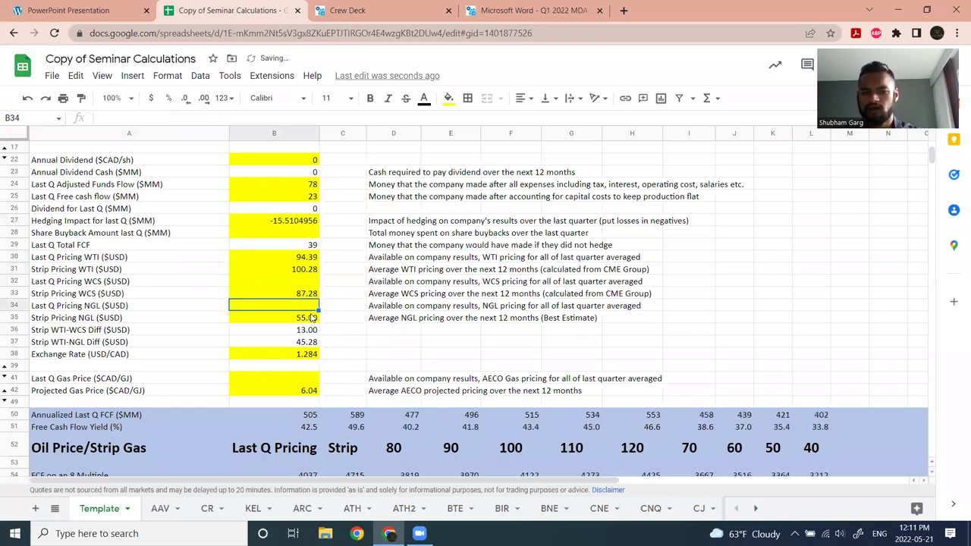
type("50")
key("Return")
- Set the Last Q Gas Price ($CAD/GJ) to 4.74
left_click(308, 379)
type("4.6")
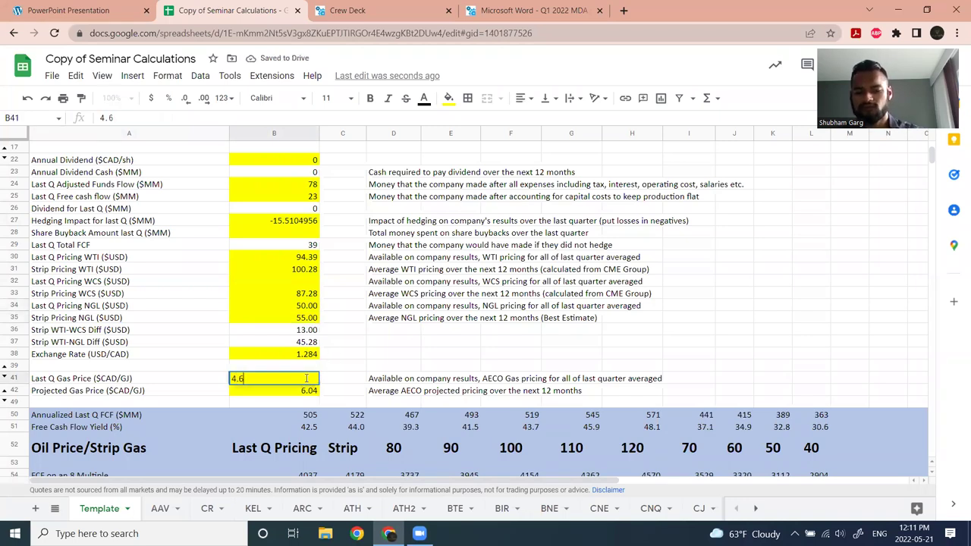
key("BackSpace")
type("74")
key("Return")
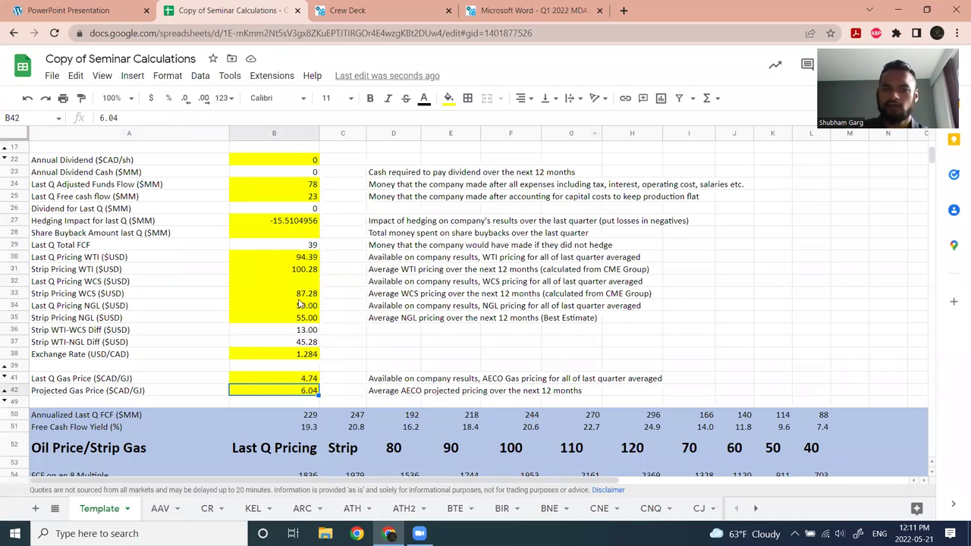
- Review the completed template inputs and examine the free cash flow yields and fair share prices across the oil price scenarios
scroll(319, 304, "up", 5)
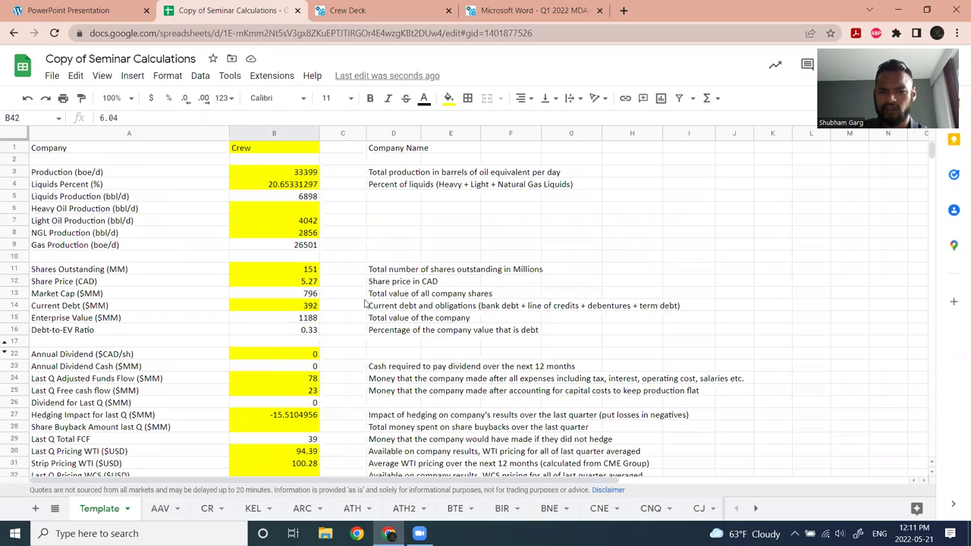
scroll(320, 221, "down", 4)
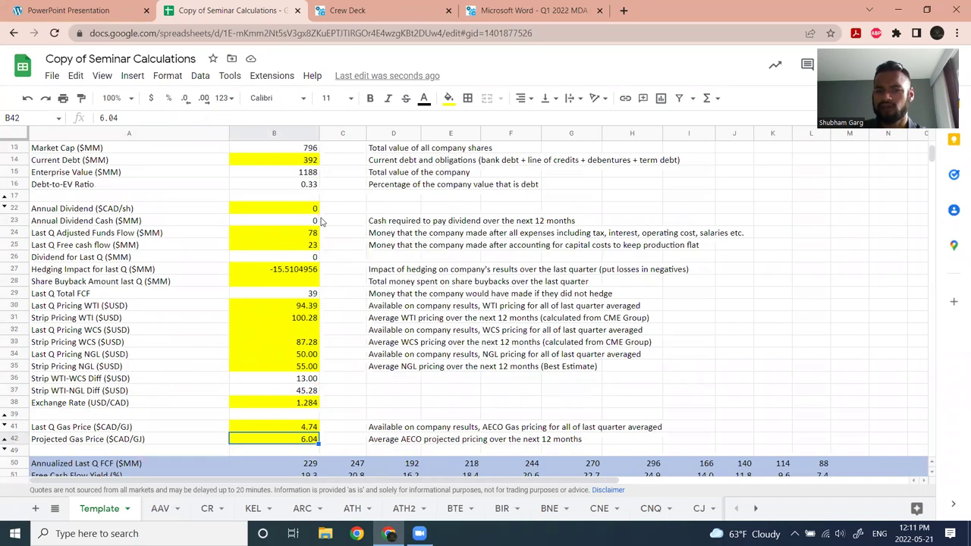
scroll(320, 221, "down", 4)
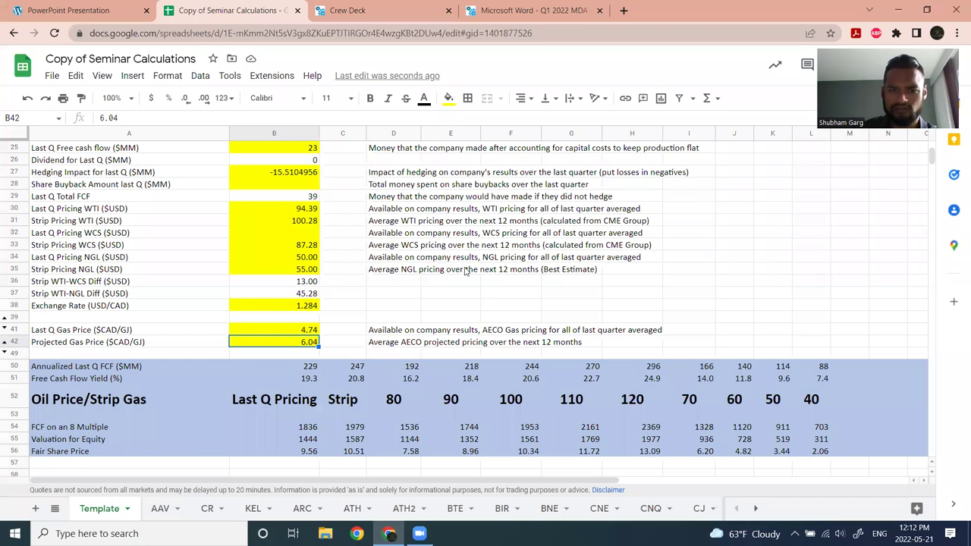
scroll(457, 272, "up", 2)
scroll(423, 326, "down", 3)
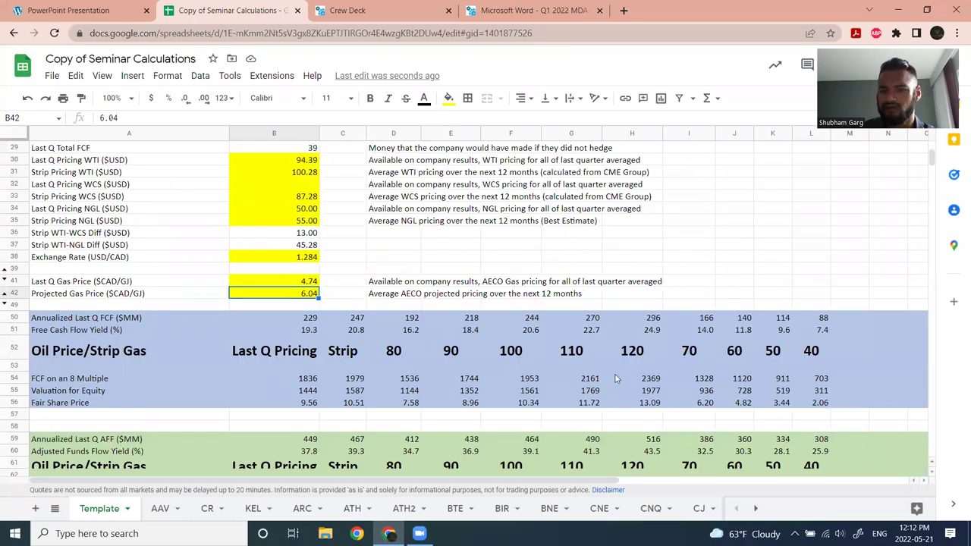
scroll(616, 378, "down", 2)
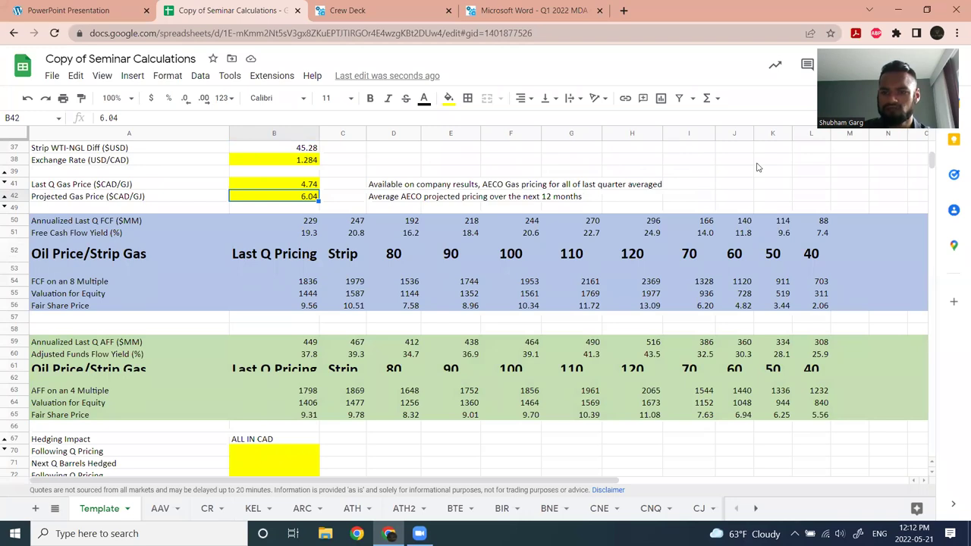
left_click(591, 235)
left_click(644, 240)
left_click(582, 232)
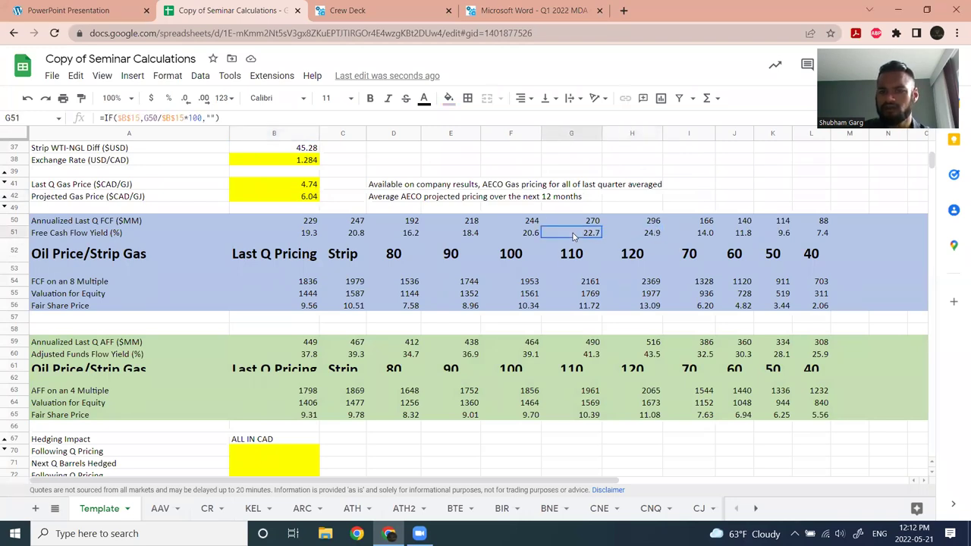
left_click(648, 307)
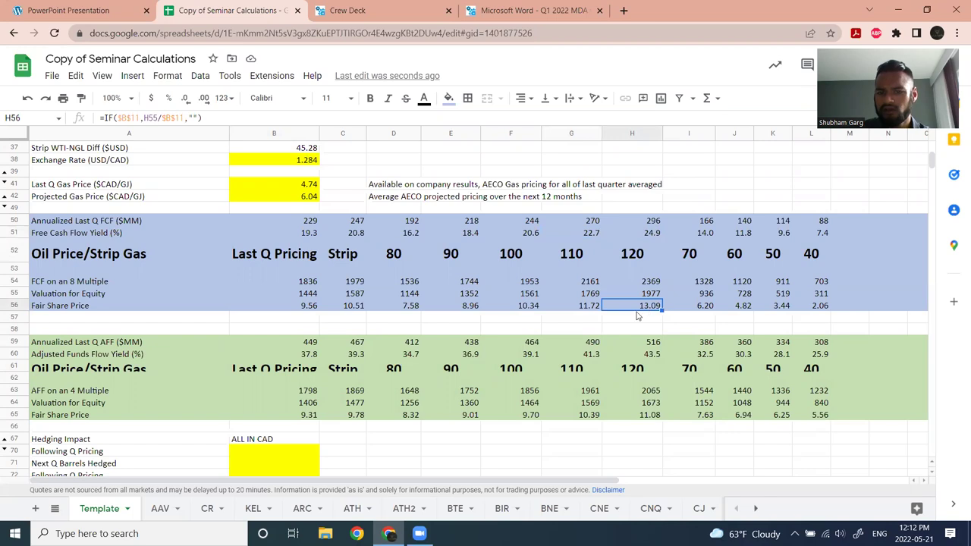
left_click(461, 259)
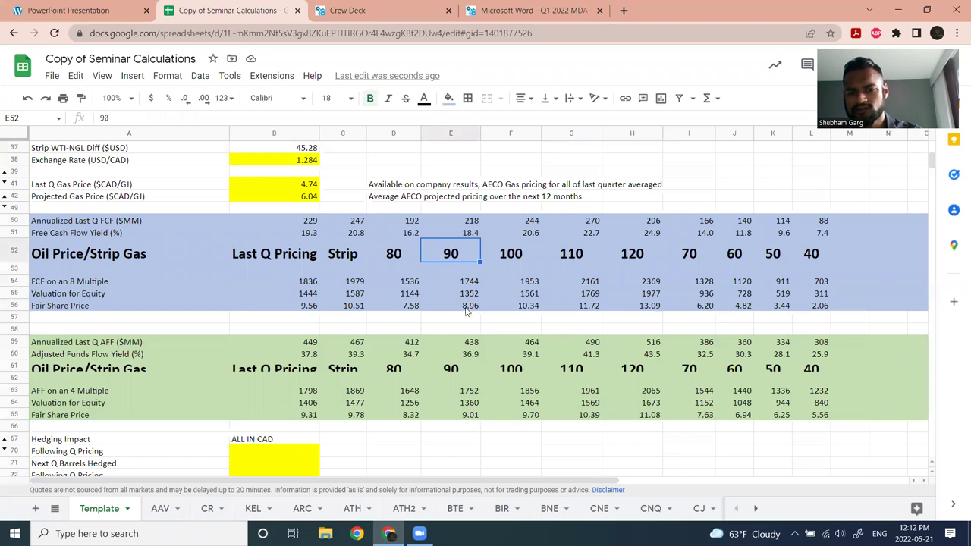
left_click(468, 308)
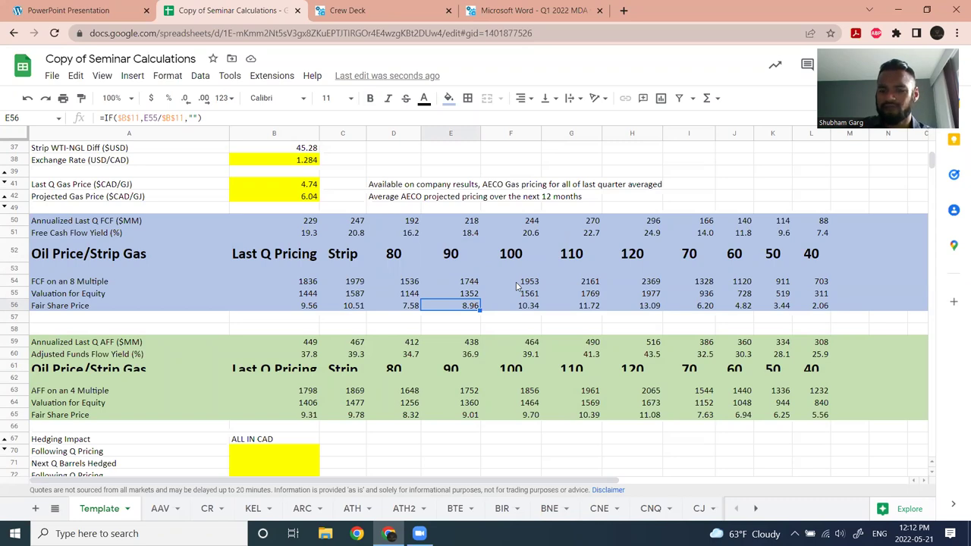
scroll(556, 255, "up", 5)
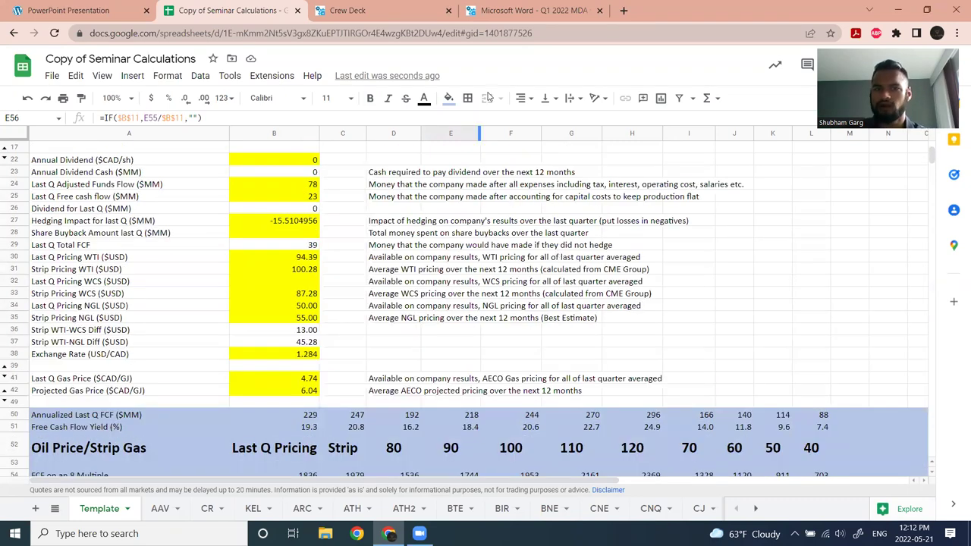
- Switch to the Crew corporate presentation and examine the Q1 2022 highlights, including the capex figure
left_click(425, 11)
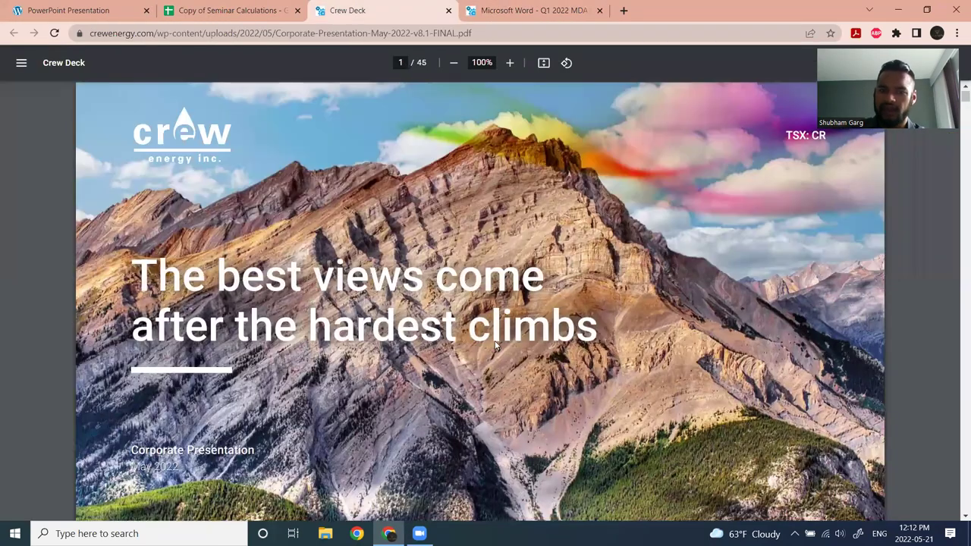
scroll(504, 333, "down", 10)
scroll(507, 357, "down", 6)
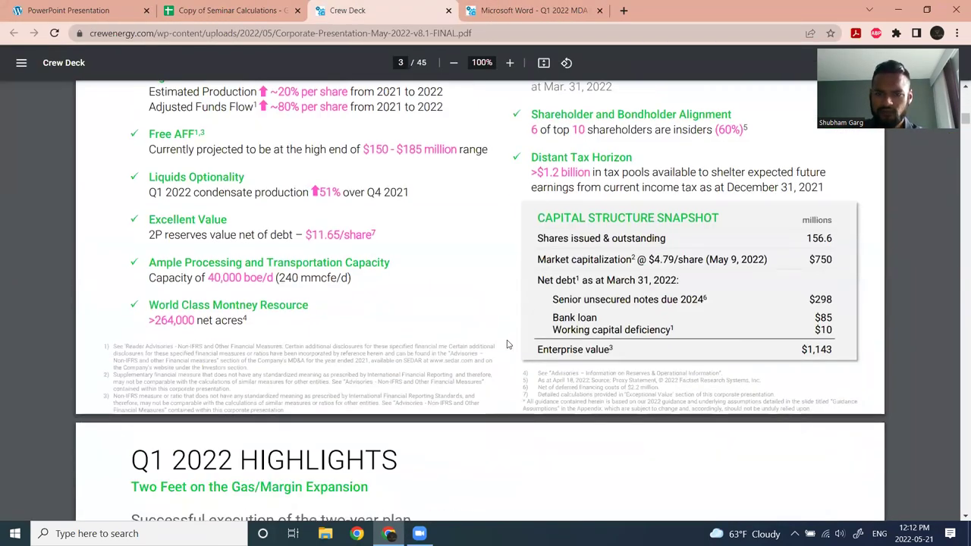
scroll(465, 240, "down", 4)
scroll(465, 241, "up", 5)
scroll(465, 241, "down", 1)
scroll(466, 237, "up", 2)
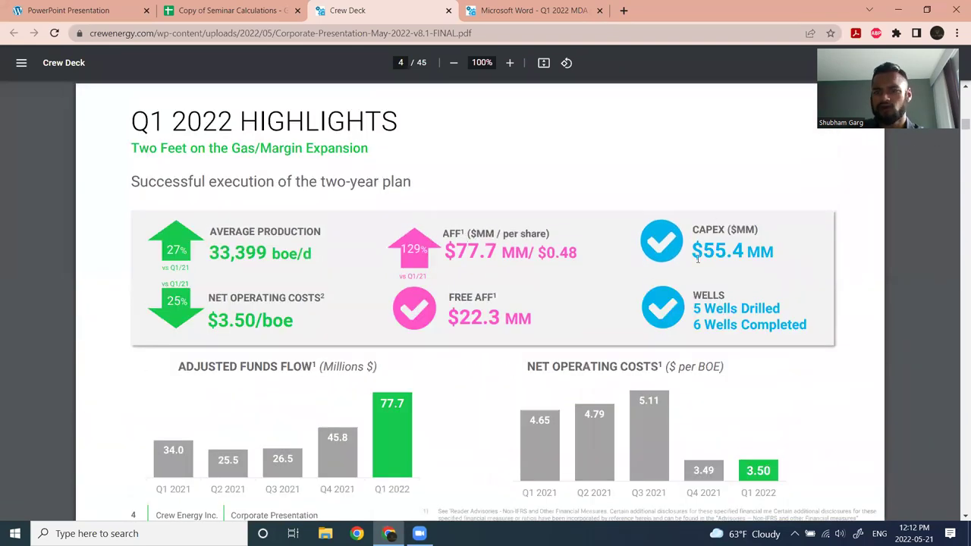
left_click_drag(692, 250, 775, 244)
left_click(630, 261)
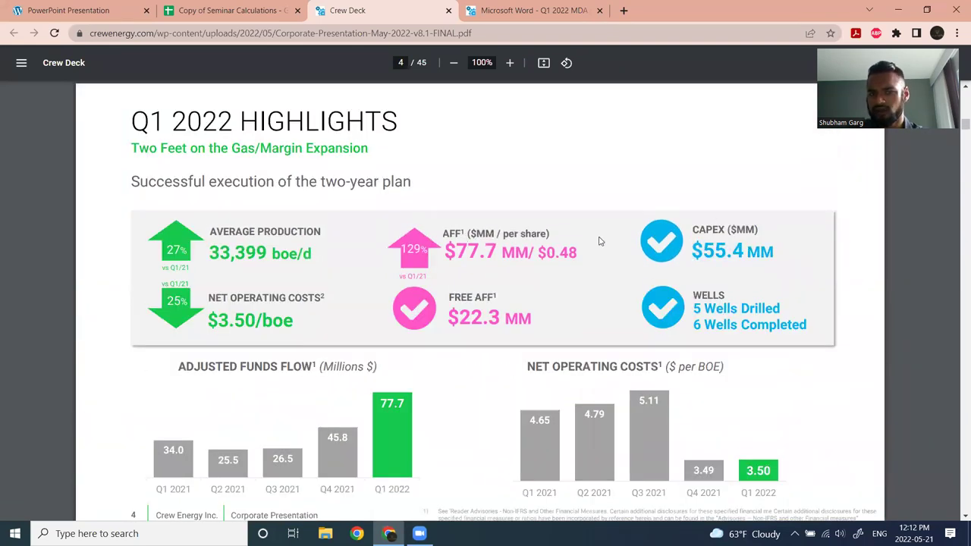
- Search the corporate presentation for "capital" and go through the matches for capital spending guidance
scroll(630, 243, "down", 10)
key("ctrl+f")
type("capital")
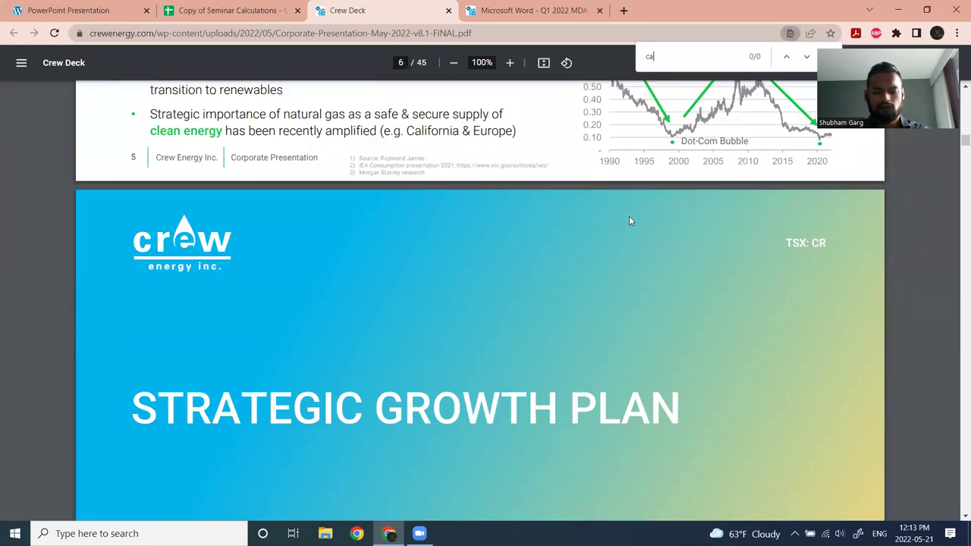
key("Return")
key("Return")
key("Return")
key("Return")
key("Return")
key("Return")
key("Return")
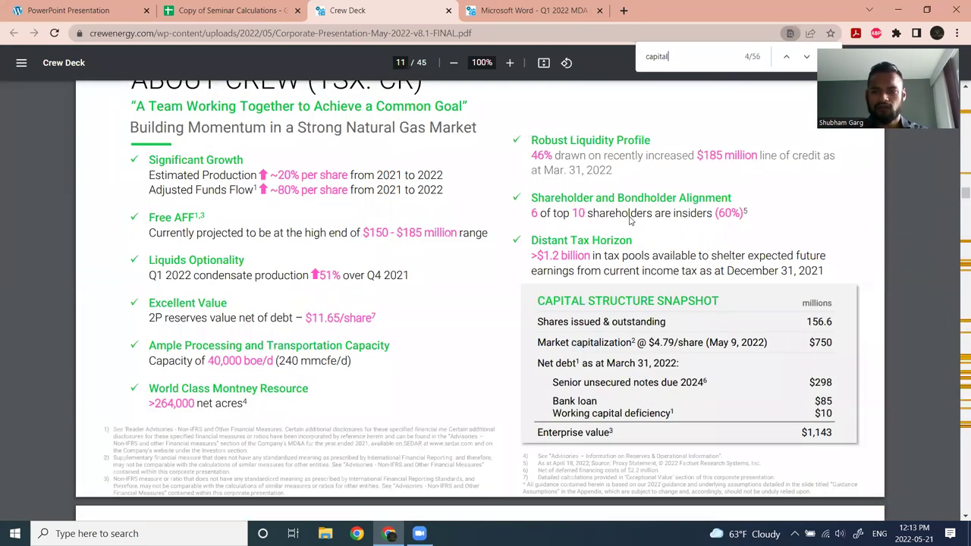
key("Return")
key("Return")
key("Return")
key("Return")
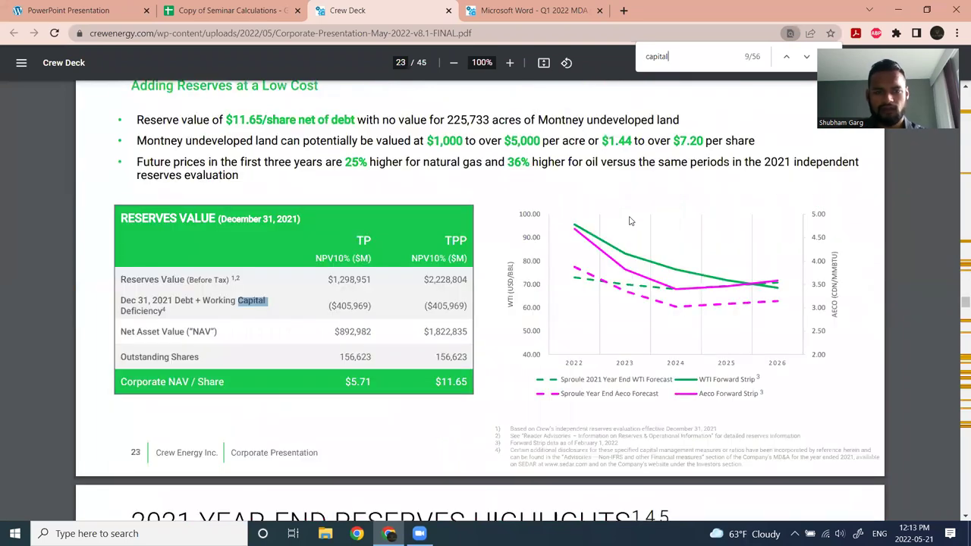
key("Return")
key("Return")
key("Return")
key("Return")
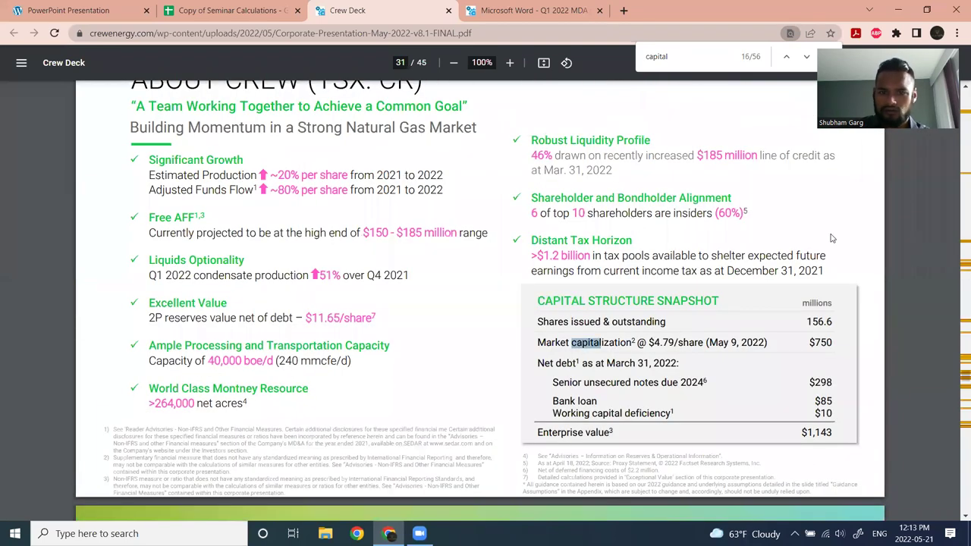
- Examine the 2022 net capital expenditures in the Guidance Assumptions table of the presentation's appendix
scroll(629, 220, "down", 4)
scroll(935, 164, "up", 1)
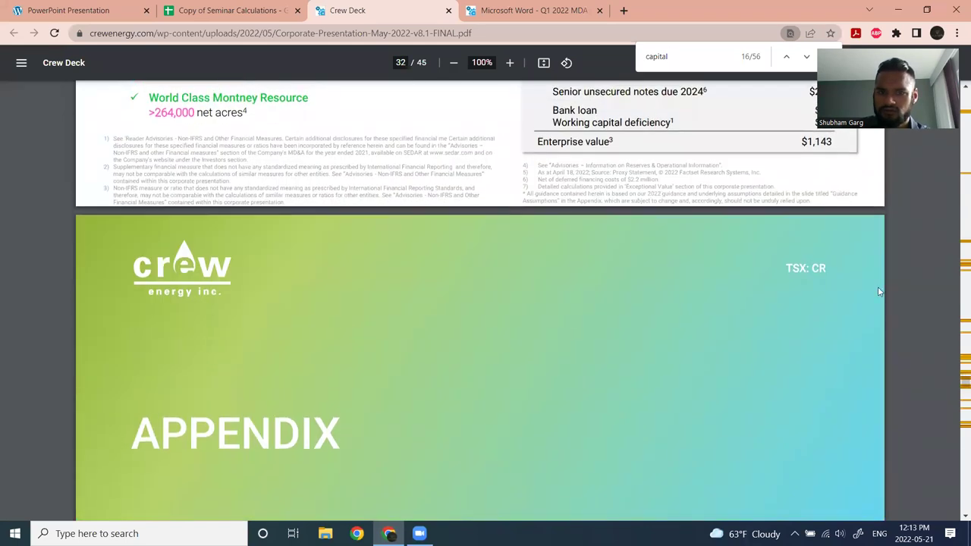
scroll(934, 164, "down", 5)
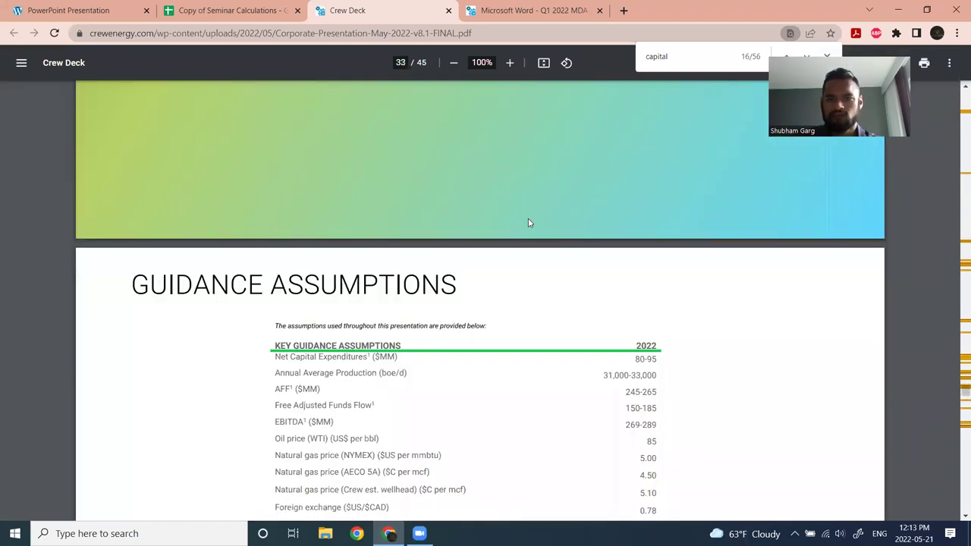
scroll(668, 221, "down", 2)
left_click_drag(668, 221, 678, 225)
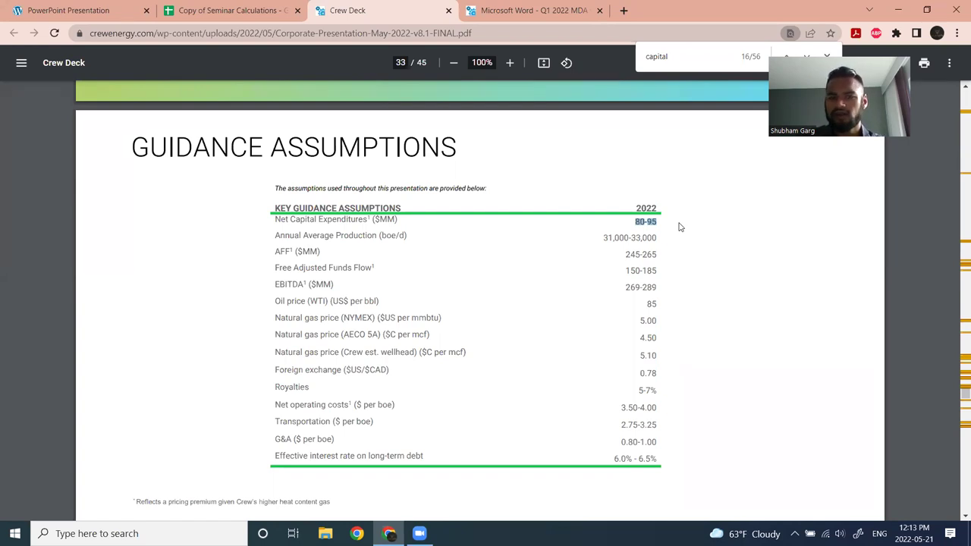
left_click_drag(635, 222, 658, 222)
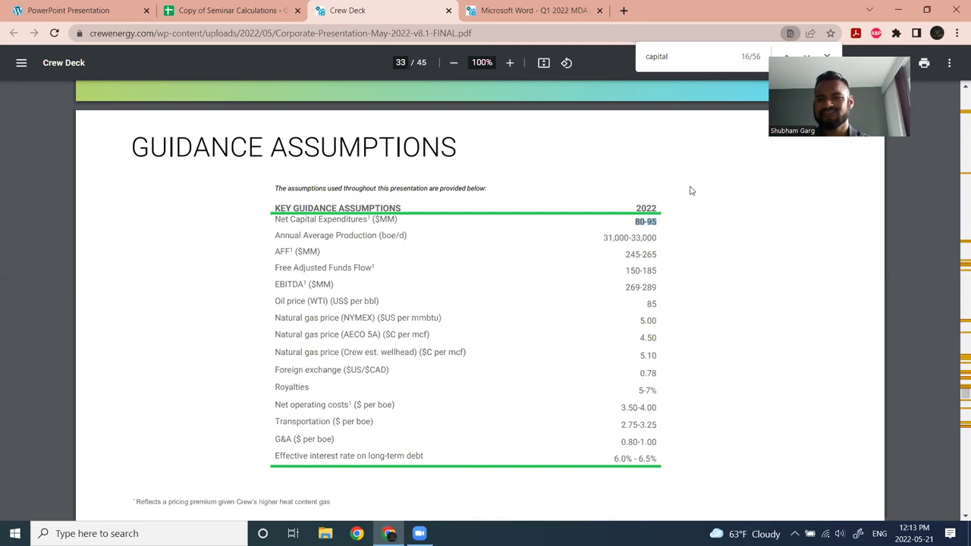
left_click(635, 223)
left_click_drag(635, 223, 657, 223)
left_click(678, 238)
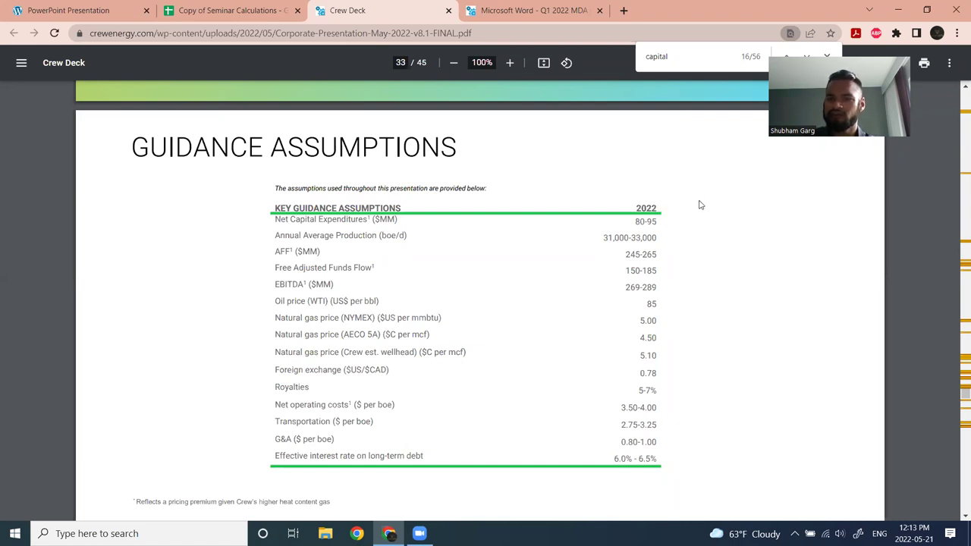
- In the Template sheet of Seminar Calculations, set Last Q Free cash flow ($MM) with the formula =78-23
left_click(228, 10)
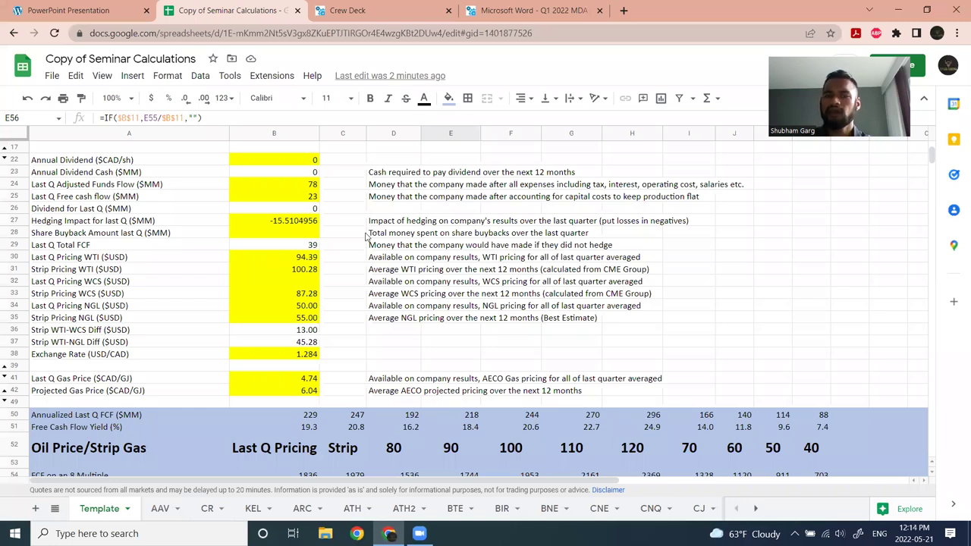
scroll(366, 238, "up", 1)
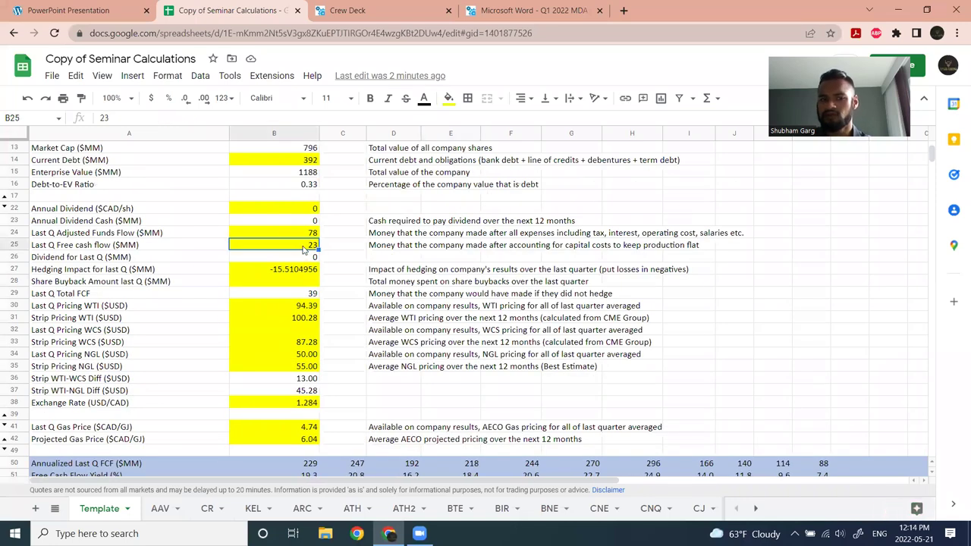
type("=78-")
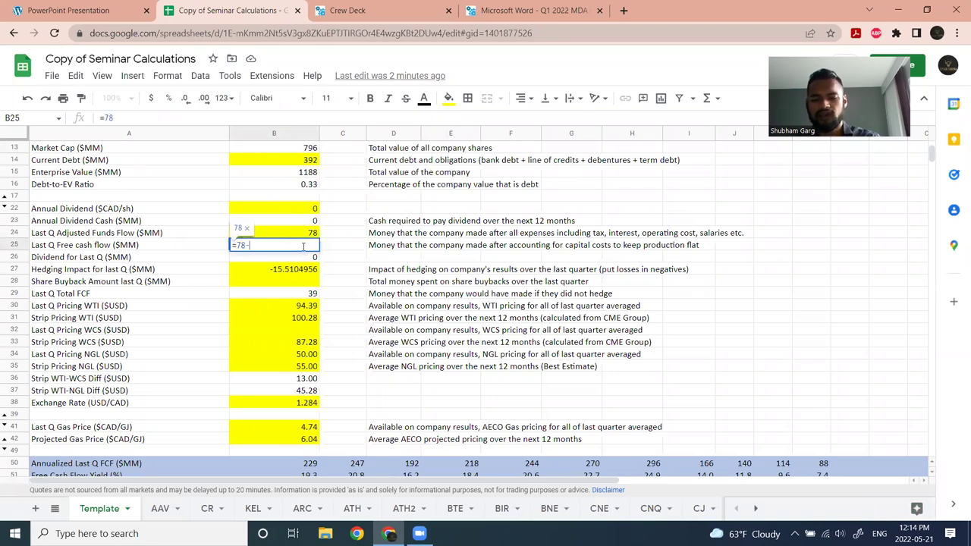
type("23")
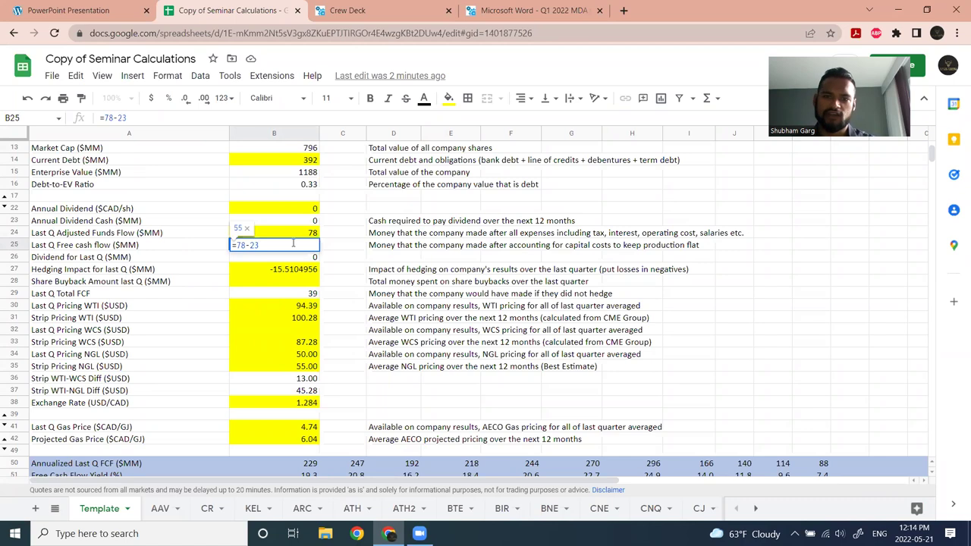
key("Return")
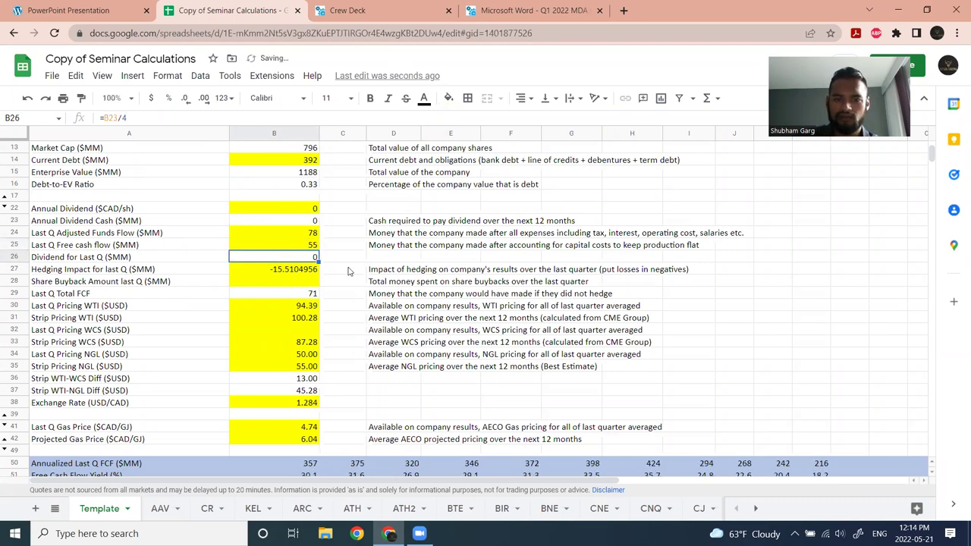
- Examine the recalculated free cash flow yields and fair share prices across the oil price scenarios, including 90, 100, 110 and 120
scroll(368, 197, "down", 3)
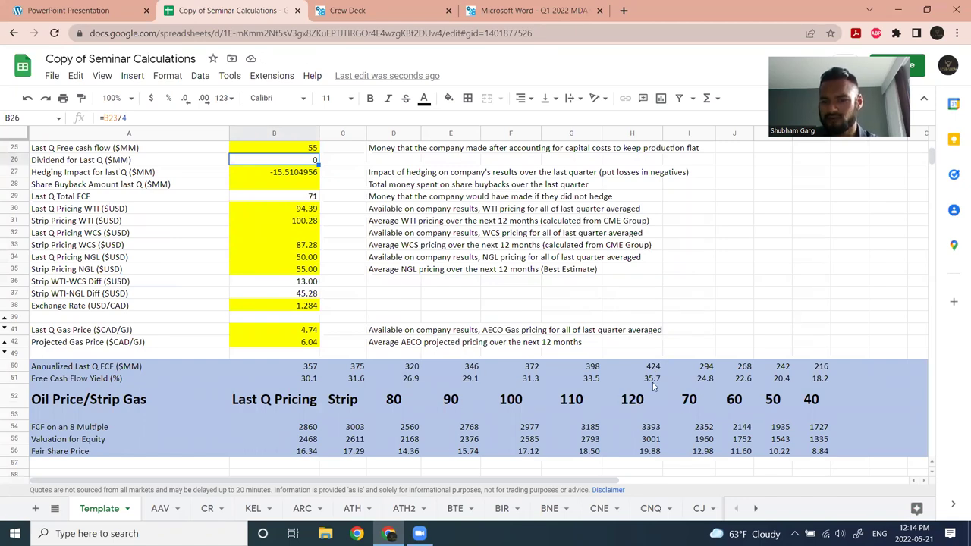
scroll(652, 380, "down", 3)
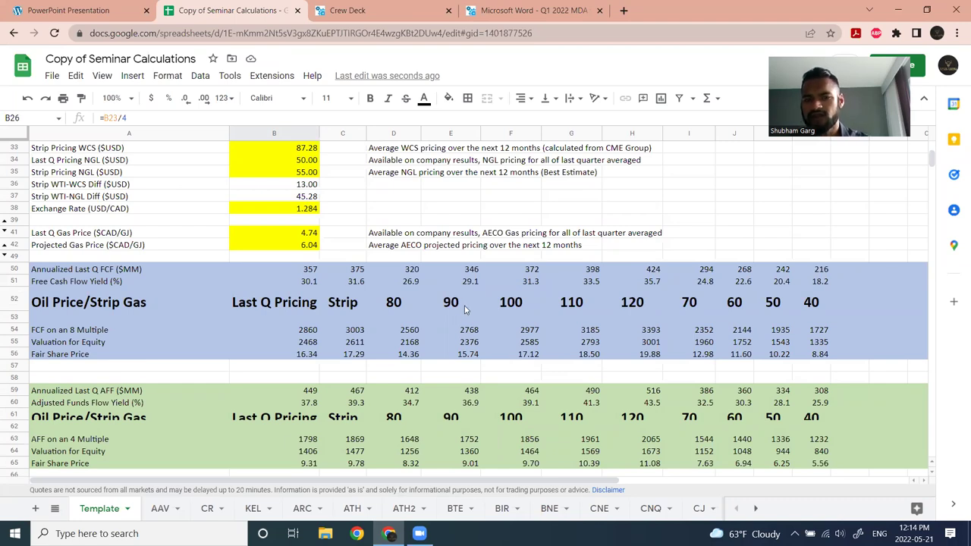
left_click(469, 355)
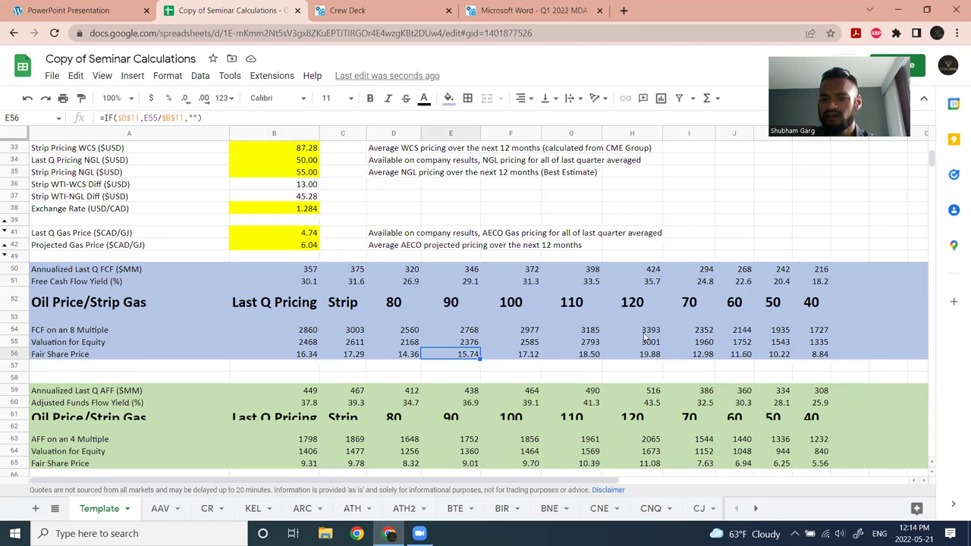
left_click(644, 305)
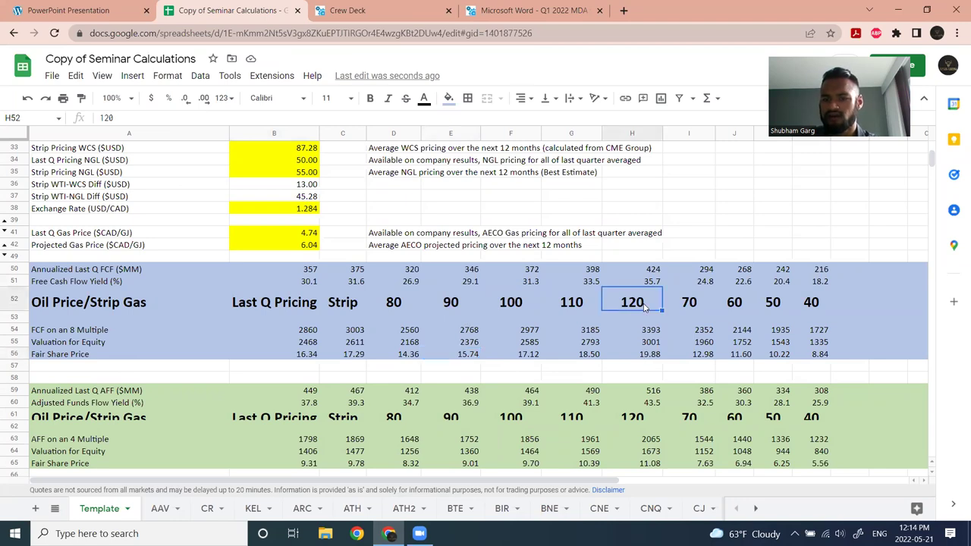
left_click(641, 357)
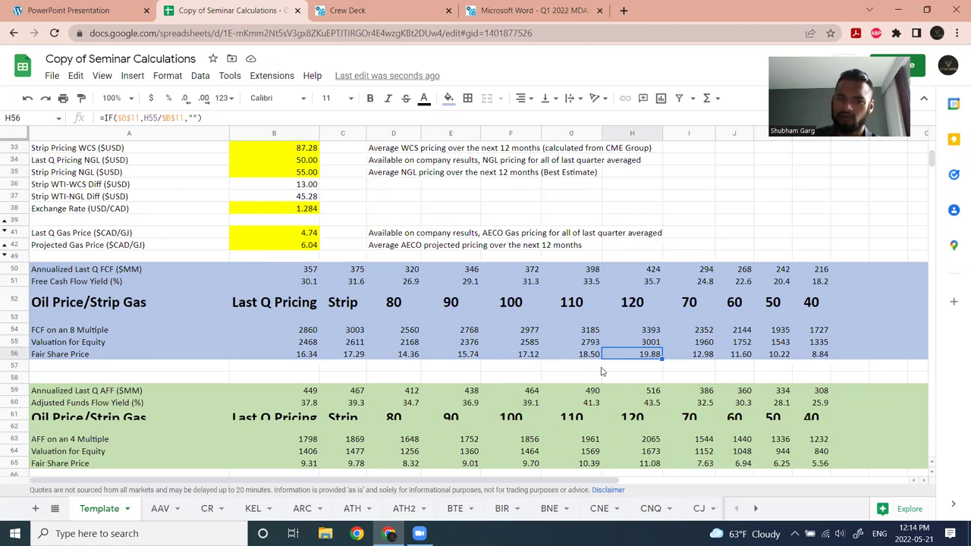
scroll(601, 371, "down", 3)
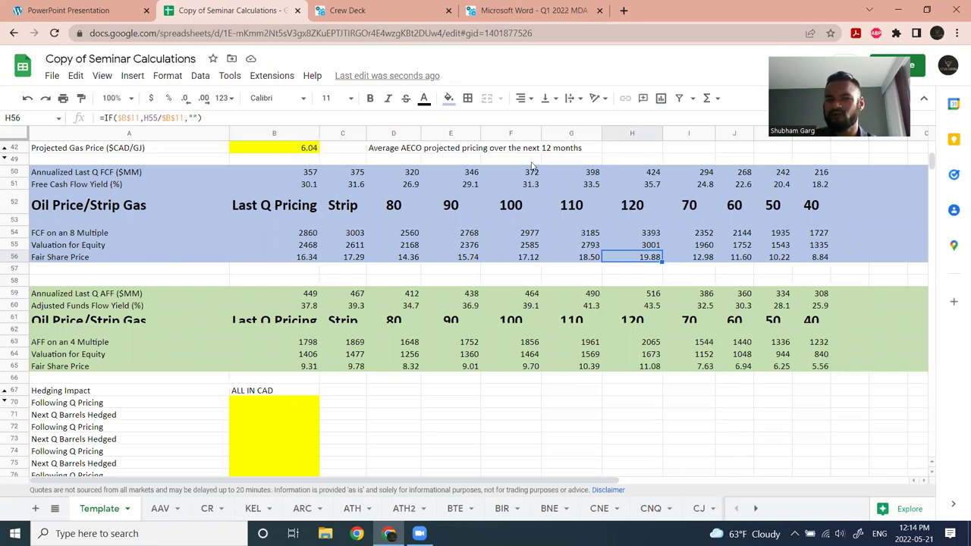
left_click(581, 259)
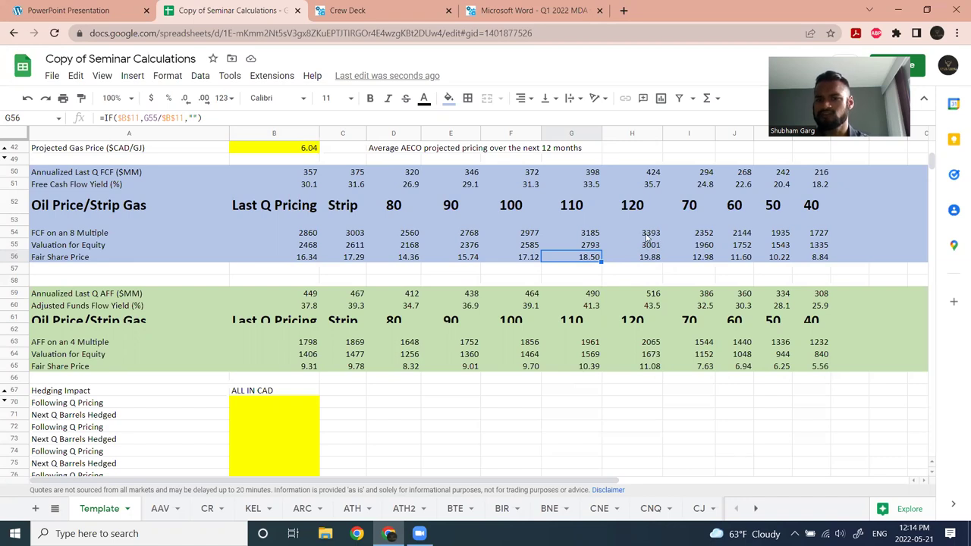
scroll(577, 288, "up", 3)
scroll(520, 341, "down", 1)
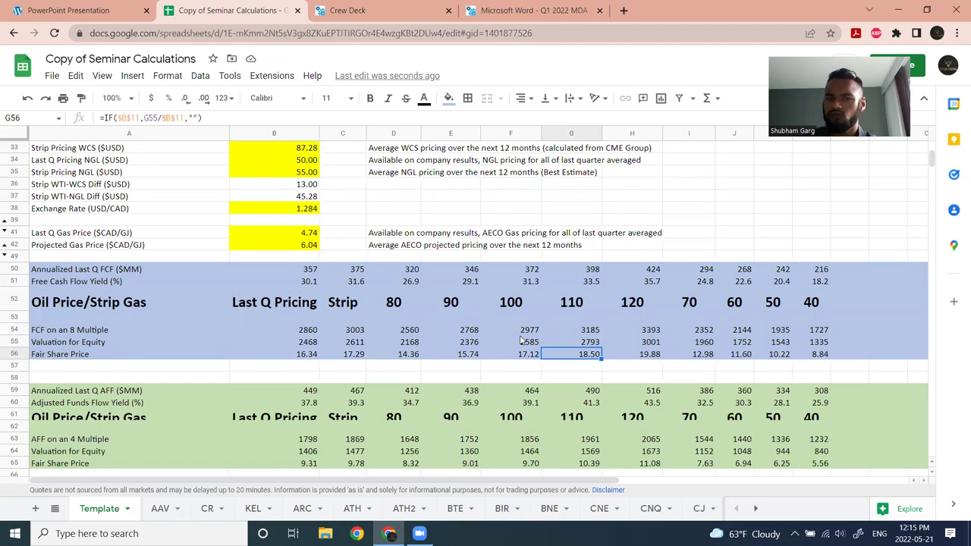
scroll(486, 244, "up", 4)
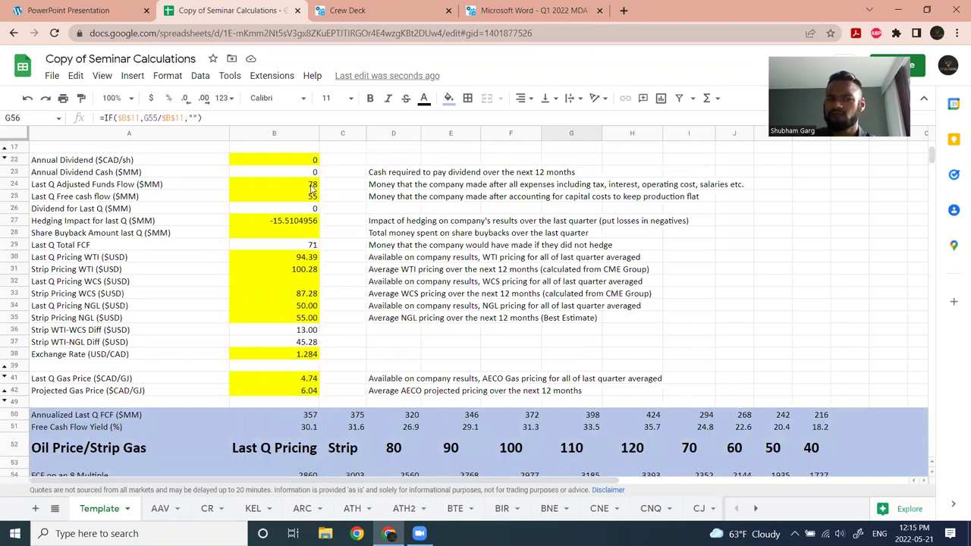
scroll(436, 253, "down", 5)
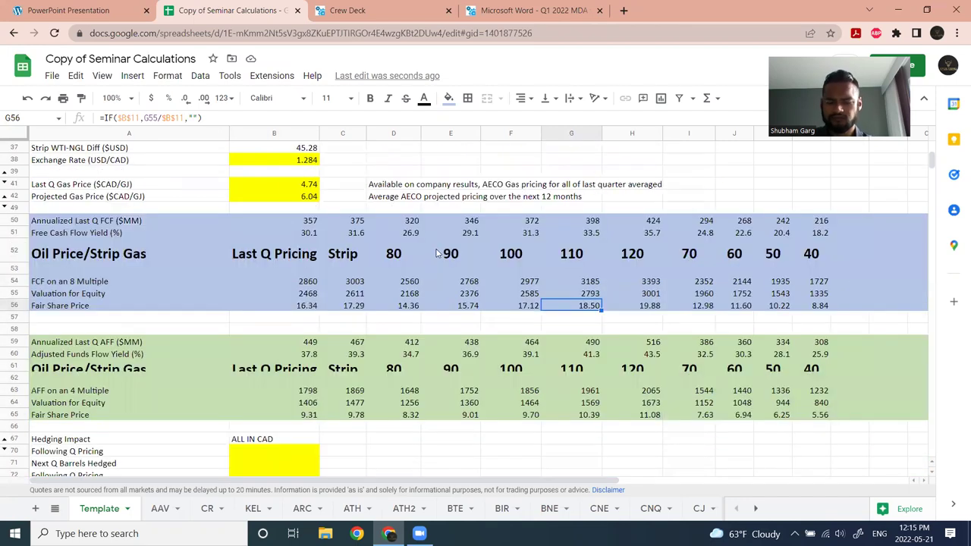
left_click(515, 305)
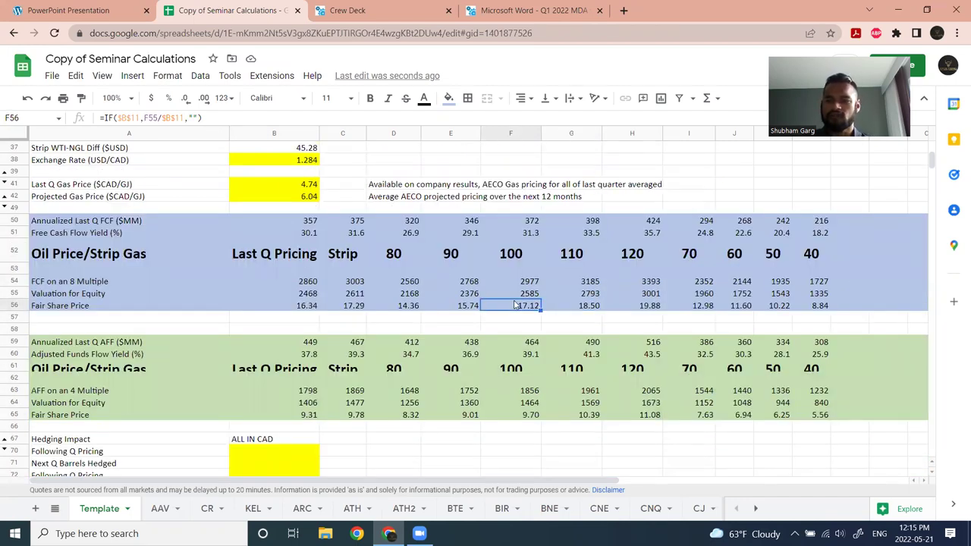
- Copy the oil hedge prices and barrels hedged in B70:B75 of the CR sheet into B70:B75 of the Template sheet
scroll(345, 272, "down", 5)
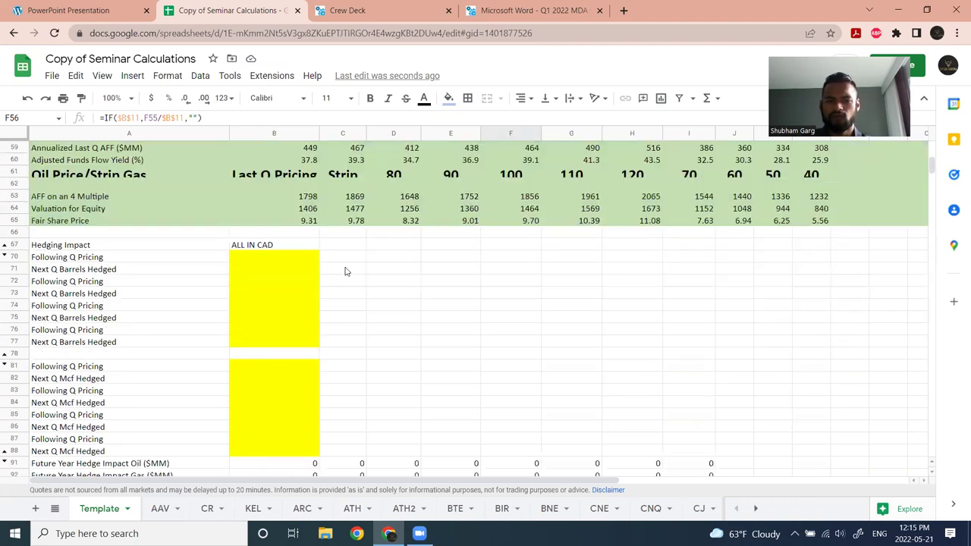
left_click(211, 507)
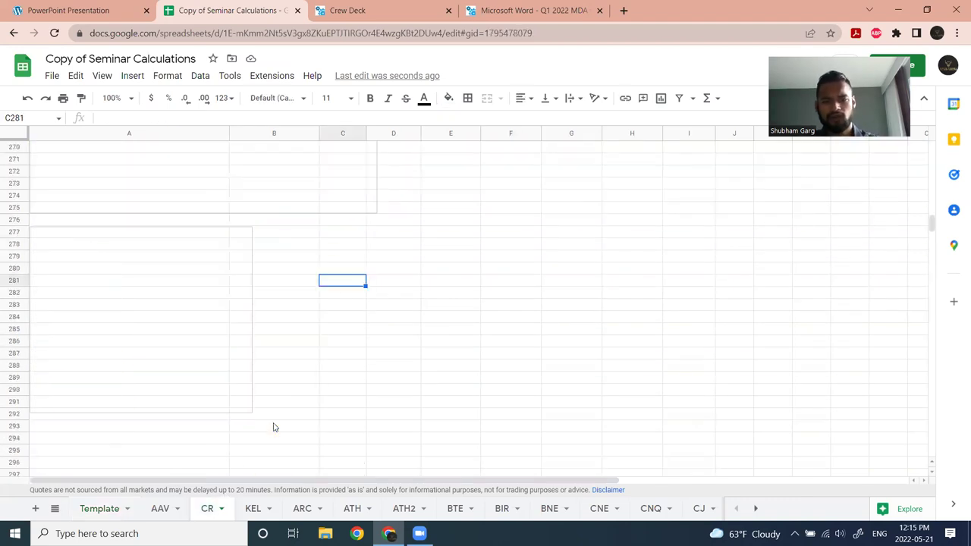
scroll(356, 328, "up", 20)
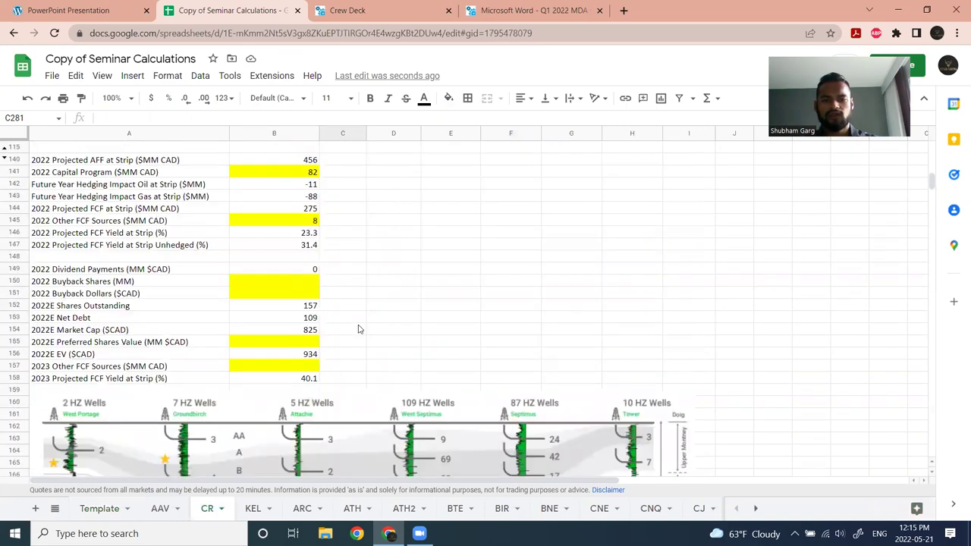
scroll(362, 332, "up", 8)
scroll(300, 273, "down", 10)
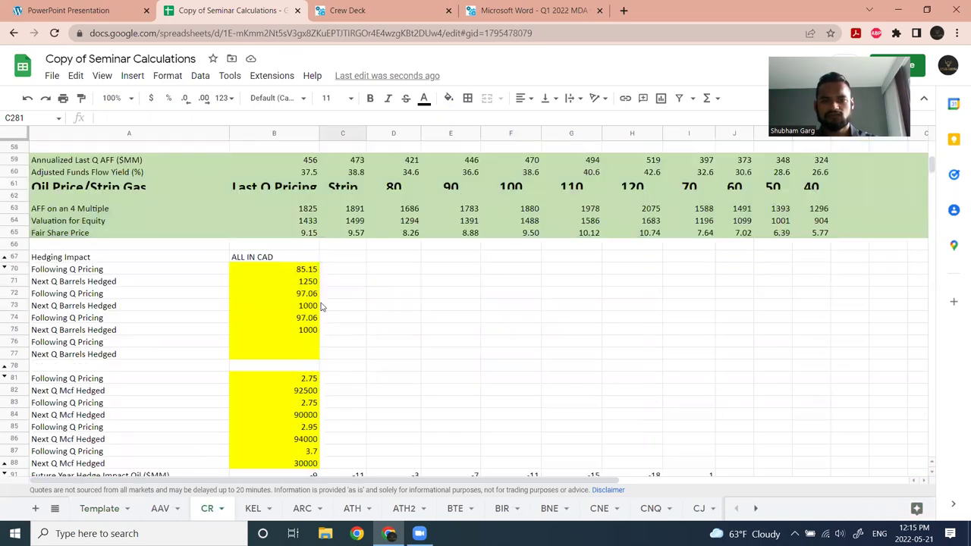
left_click_drag(300, 274, 307, 332)
key("ctrl+c")
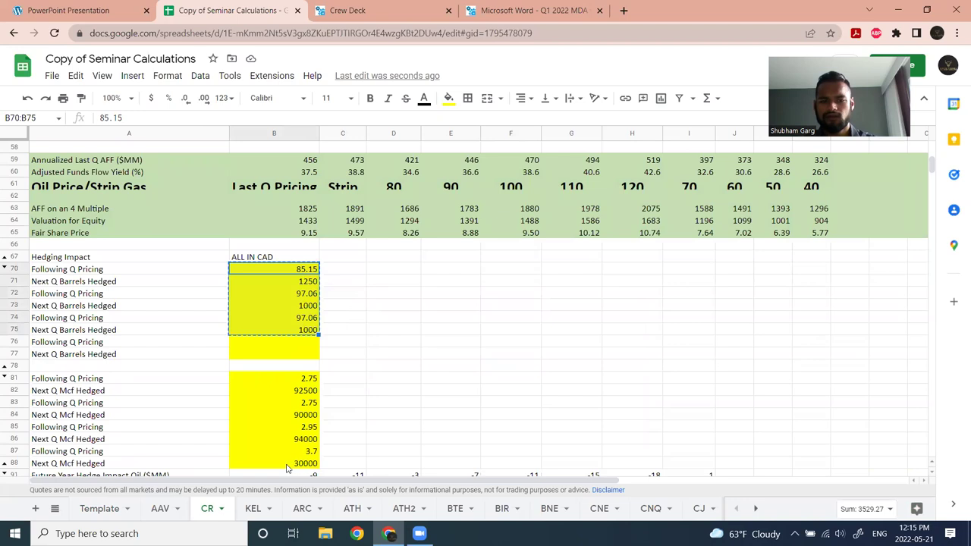
left_click(109, 511)
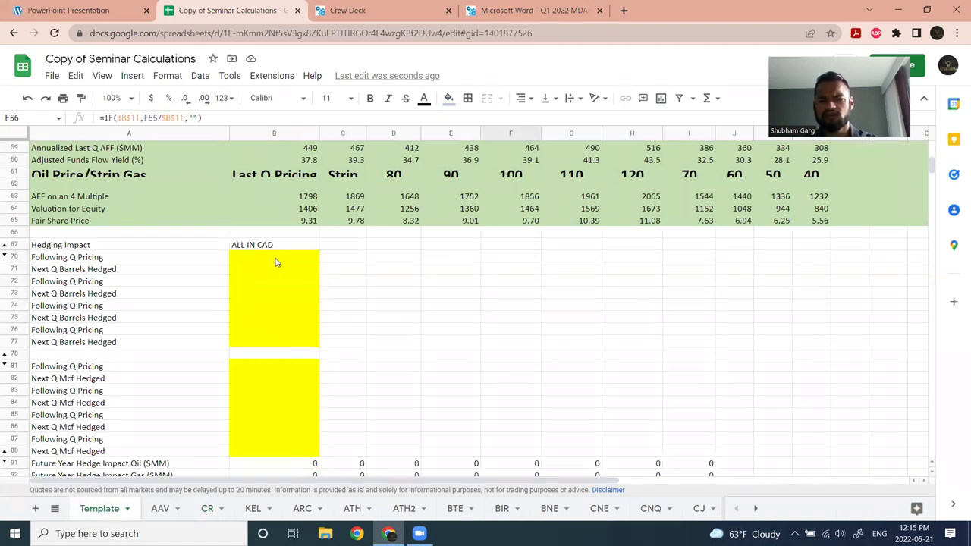
left_click(277, 258)
key("ctrl+v")
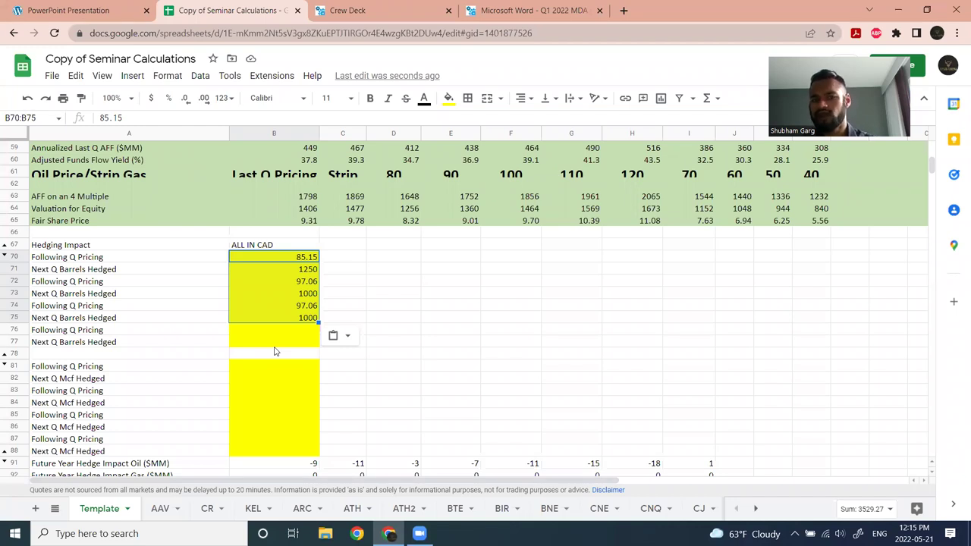
- Copy the gas hedge prices and Mcf hedged in B81:B88 of the CR sheet into the matching Template cells
left_click(207, 508)
scroll(304, 356, "down", 2)
left_click_drag(301, 283, 299, 373)
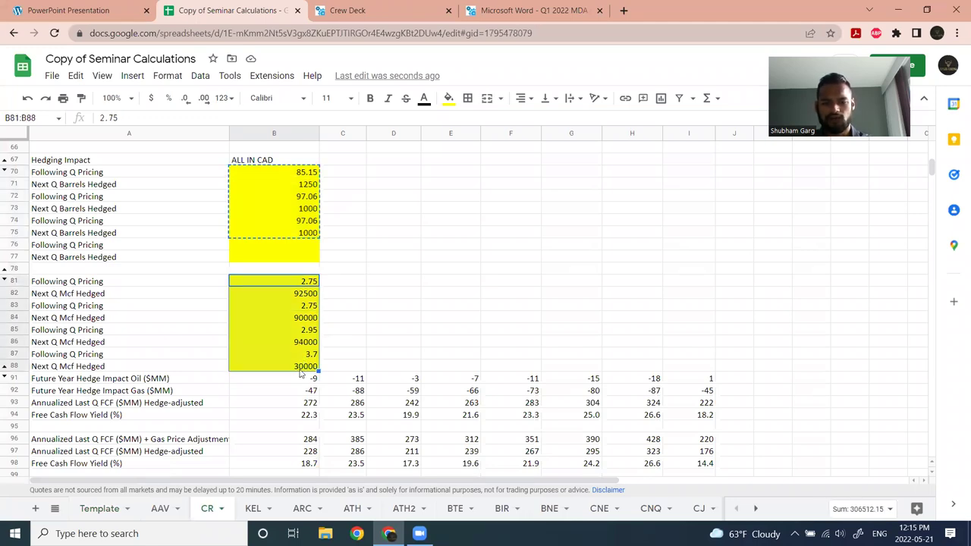
left_click(164, 514)
left_click(97, 510)
key("ctrl+v")
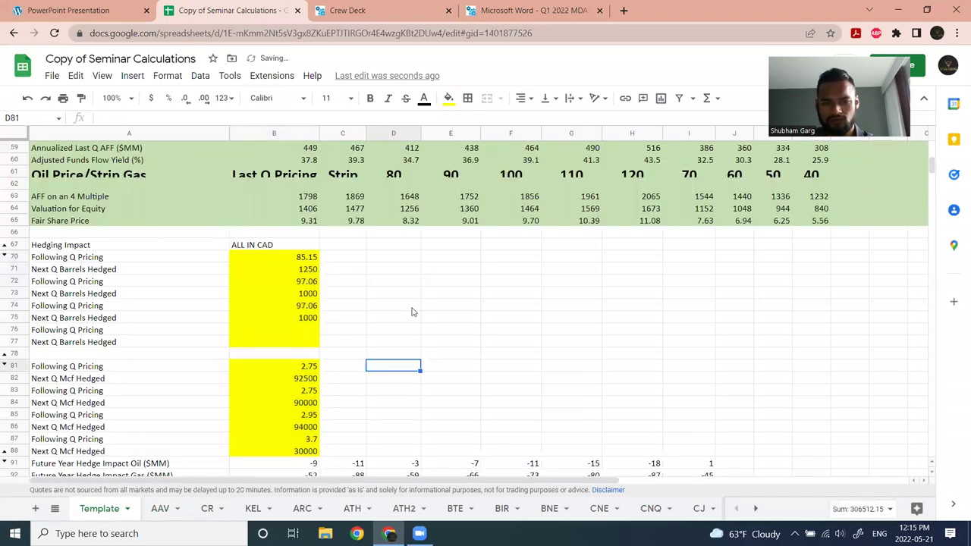
- Search the Crew Deck presentation for "hedg" and examine the natural gas and condensate hedging charts on page 21
scroll(392, 336, "down", 2)
left_click(348, 10)
left_click(467, 9)
left_click(456, 6)
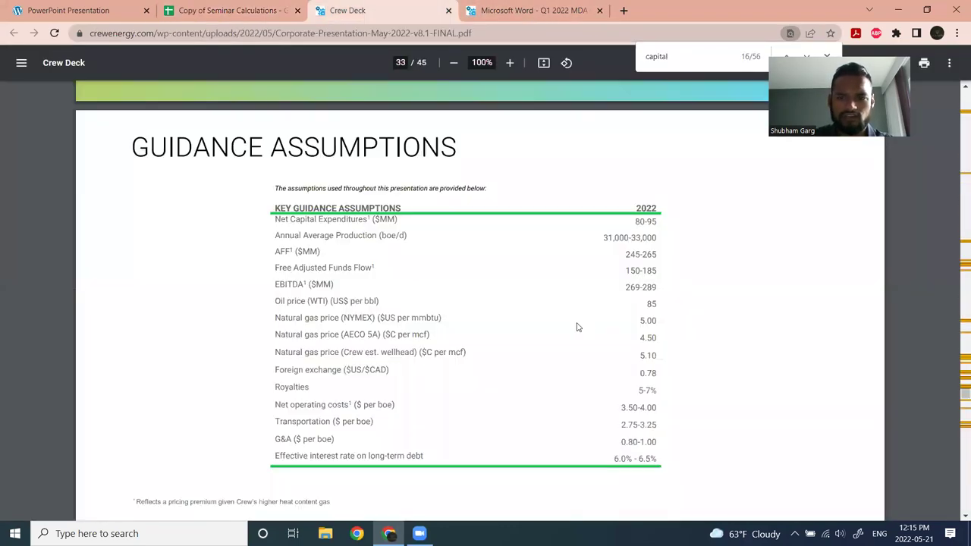
scroll(578, 328, "down", 15)
scroll(574, 330, "up", 20)
scroll(566, 328, "up", 20)
scroll(564, 327, "up", 20)
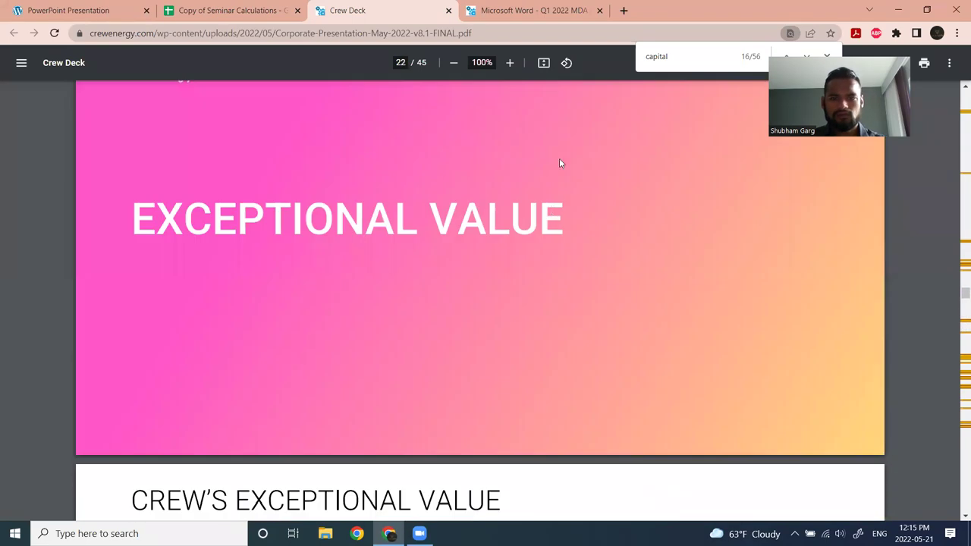
key("ctrl+f")
type("hedg")
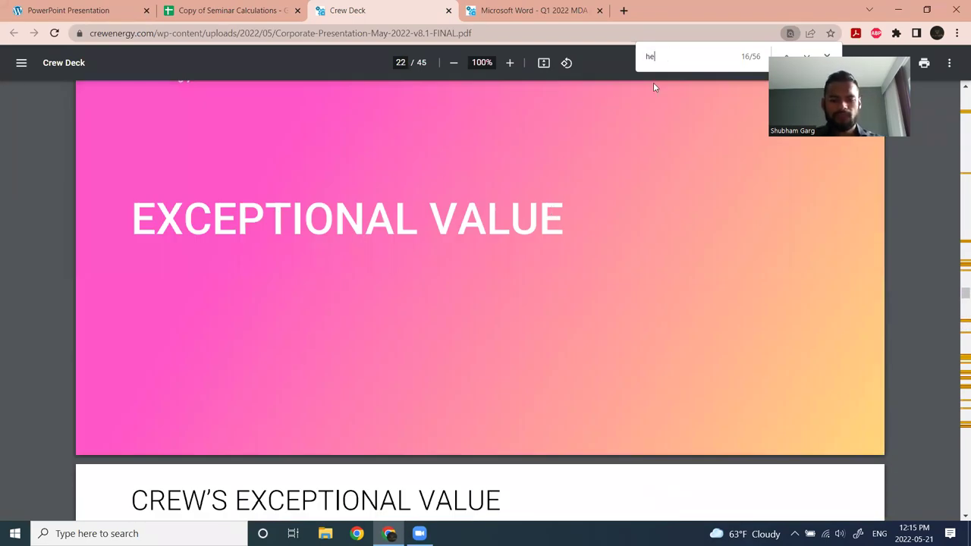
key("Return")
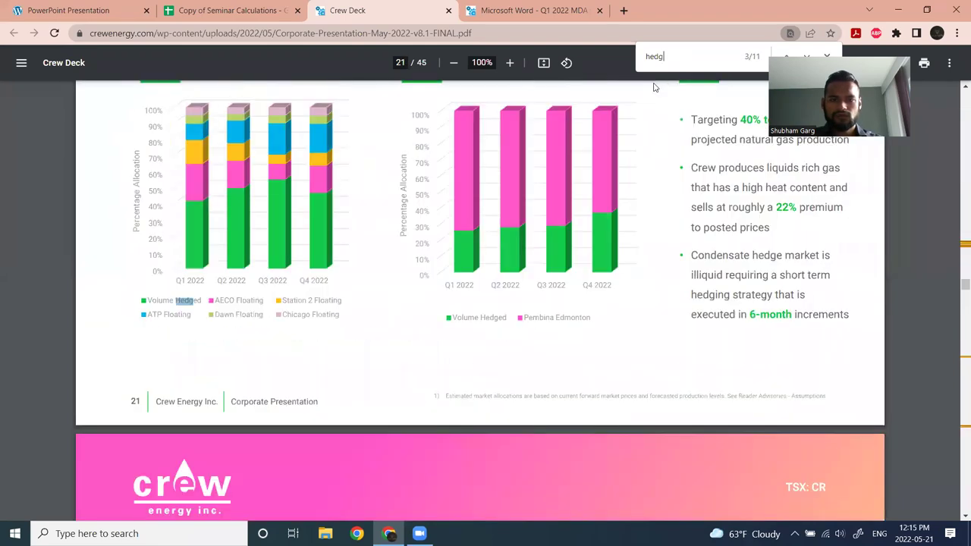
scroll(385, 316, "up", 1)
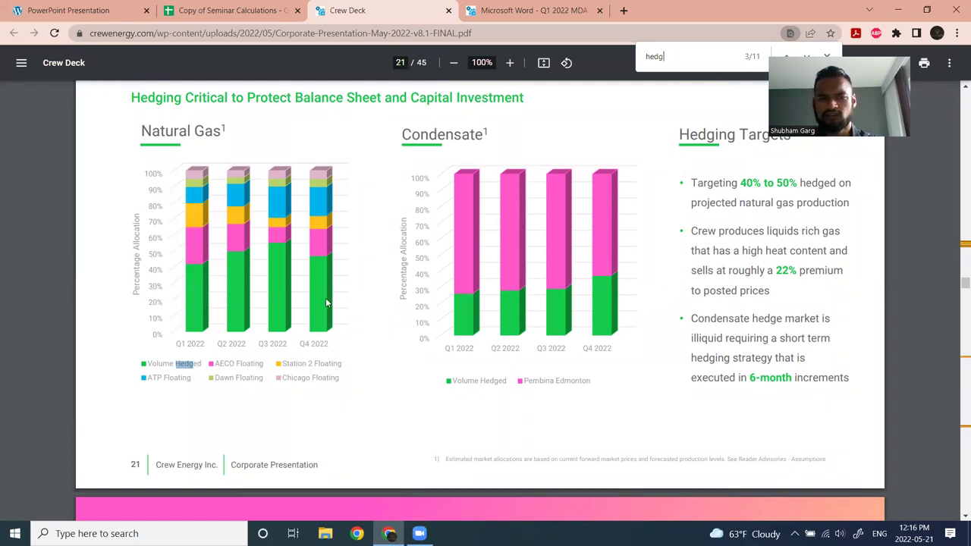
- Search the Q1 2022 MD&A report for "hedging" and go through the matches and the nearby 2022 guidance
left_click(561, 6)
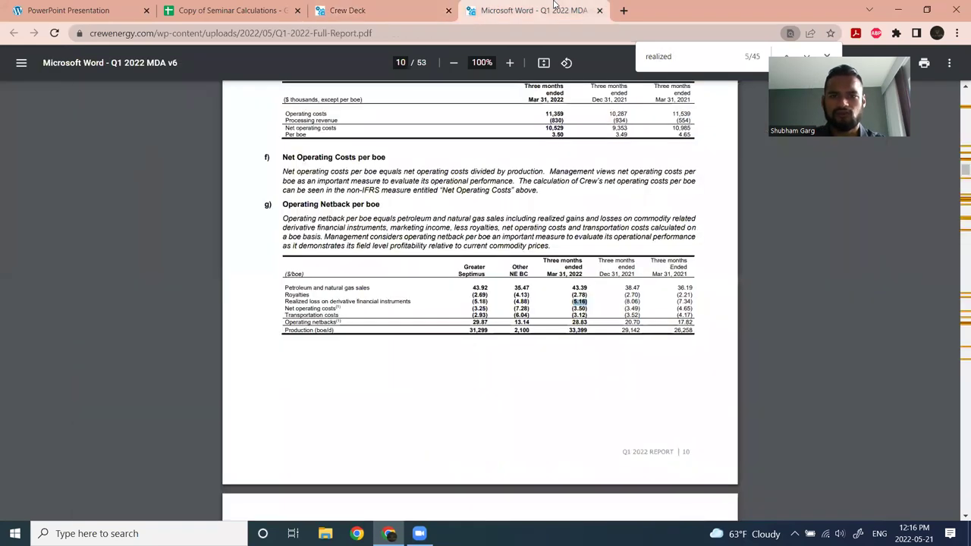
key("ctrl+f")
type("hedgin")
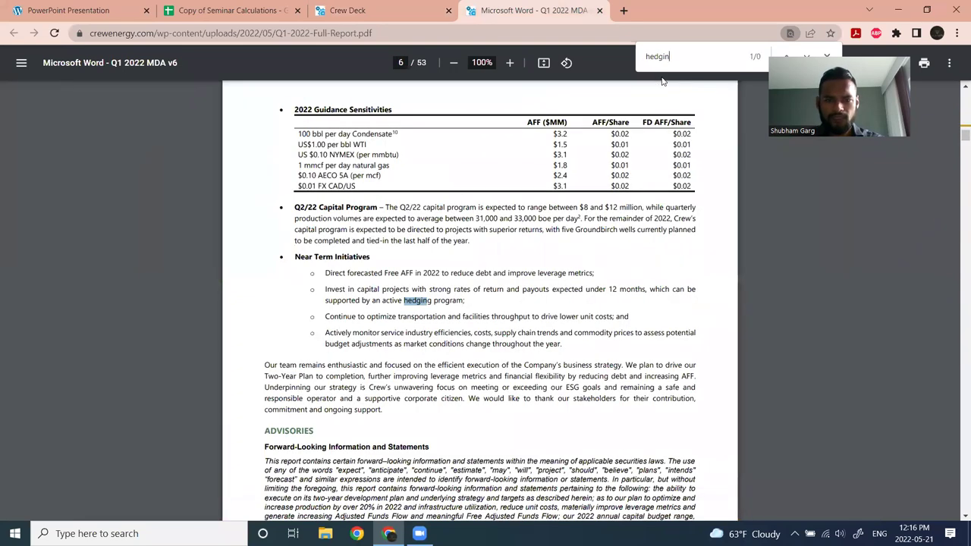
type("g")
key("Return")
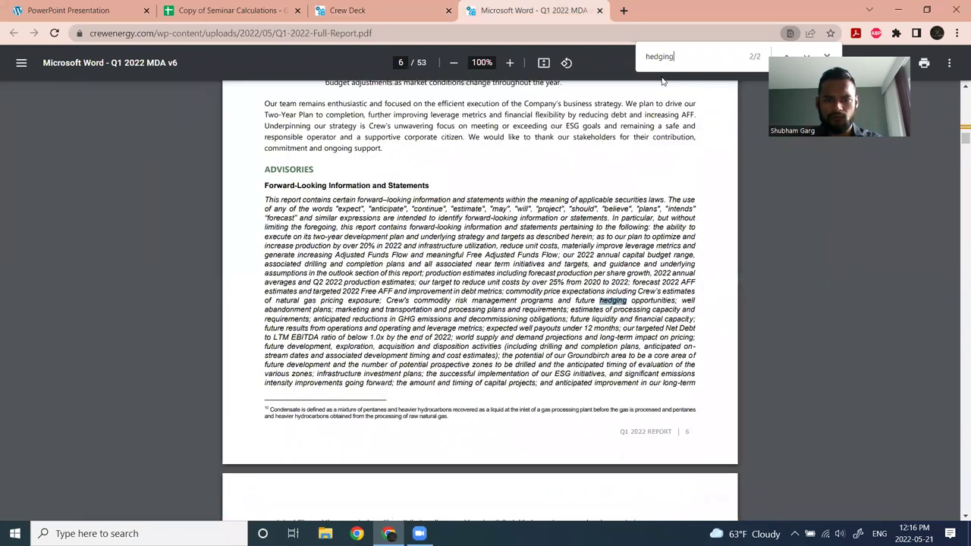
left_click(790, 56)
scroll(593, 251, "up", 8)
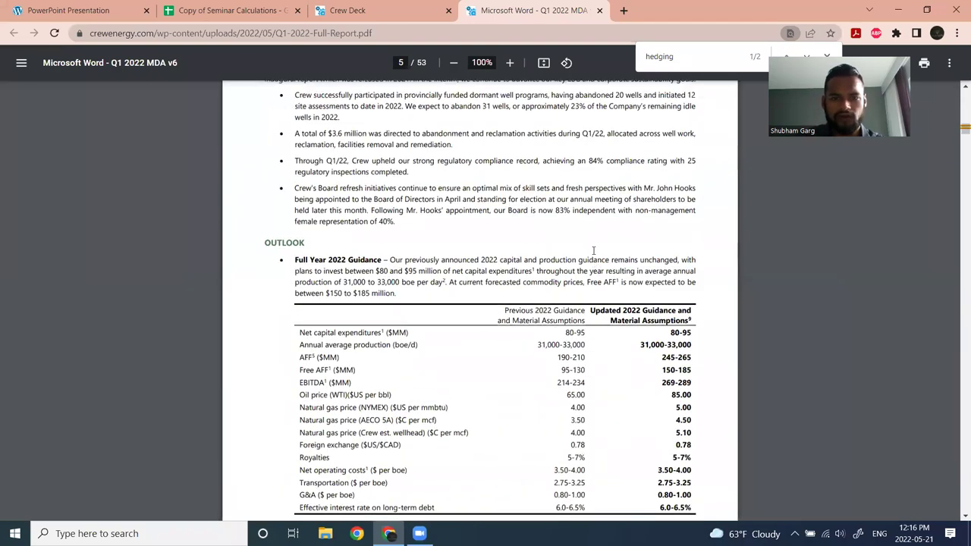
- Browse the Q1 2022 report for the derivative commodity contracts table on page 45 and examine its gas and condensate hedges
scroll(593, 250, "down", 20)
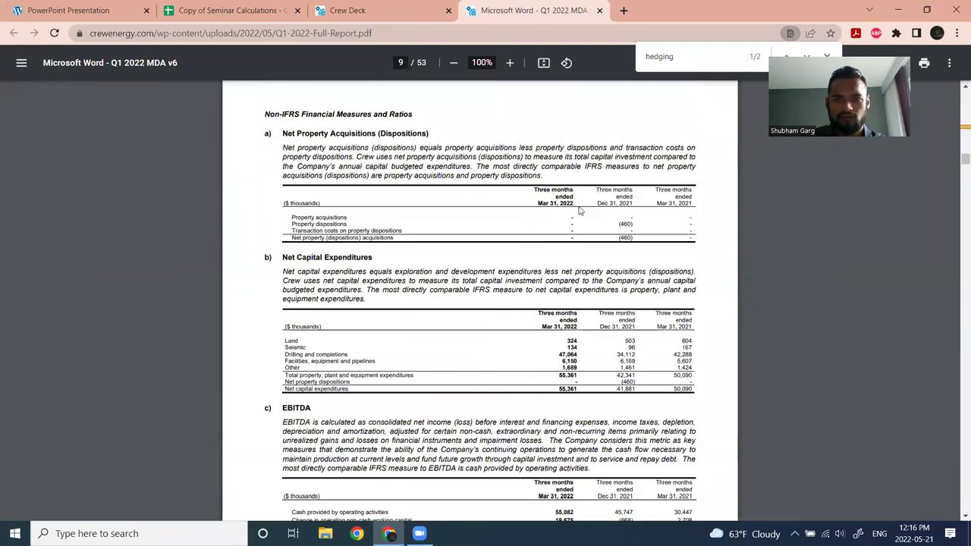
scroll(579, 186, "down", 20)
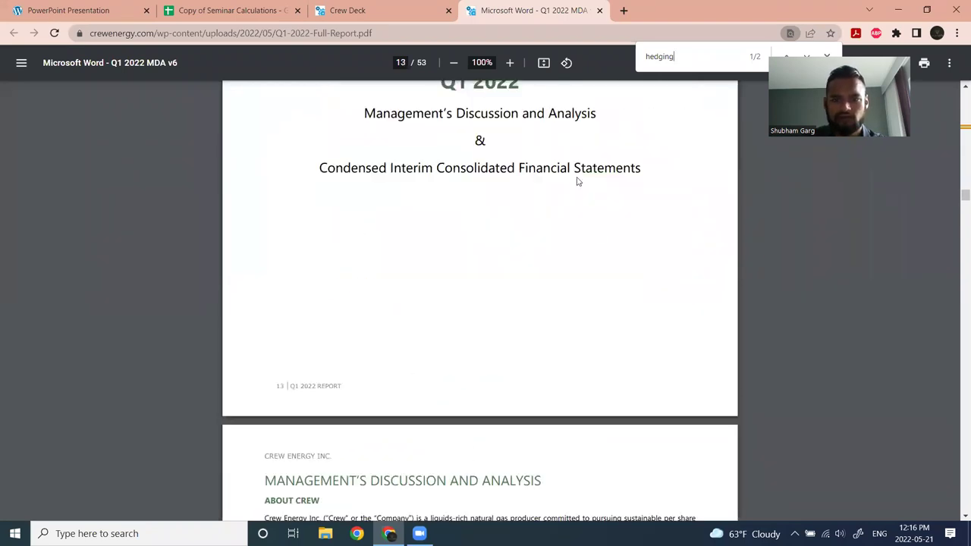
scroll(579, 182, "down", 20)
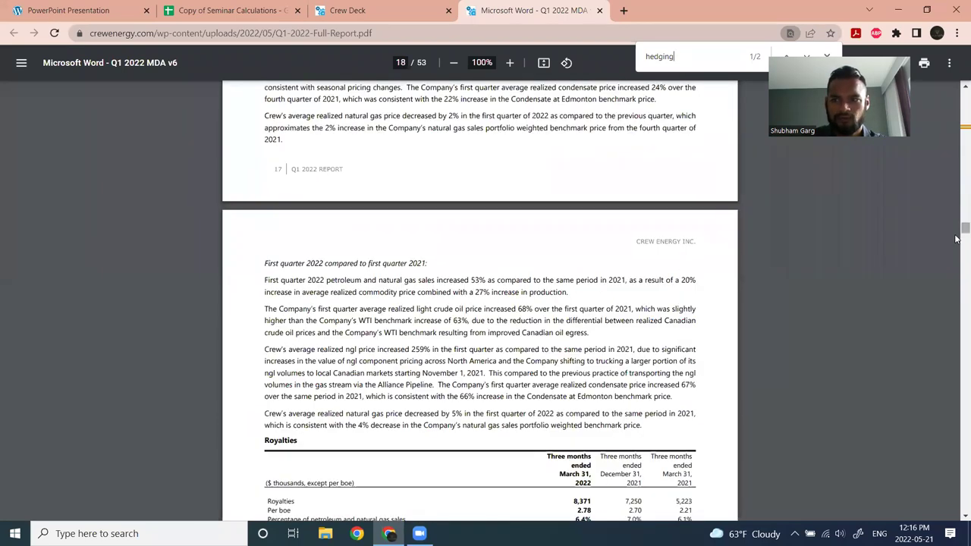
scroll(957, 273, "down", 3)
left_click_drag(957, 273, 957, 461)
scroll(501, 324, "down", 8)
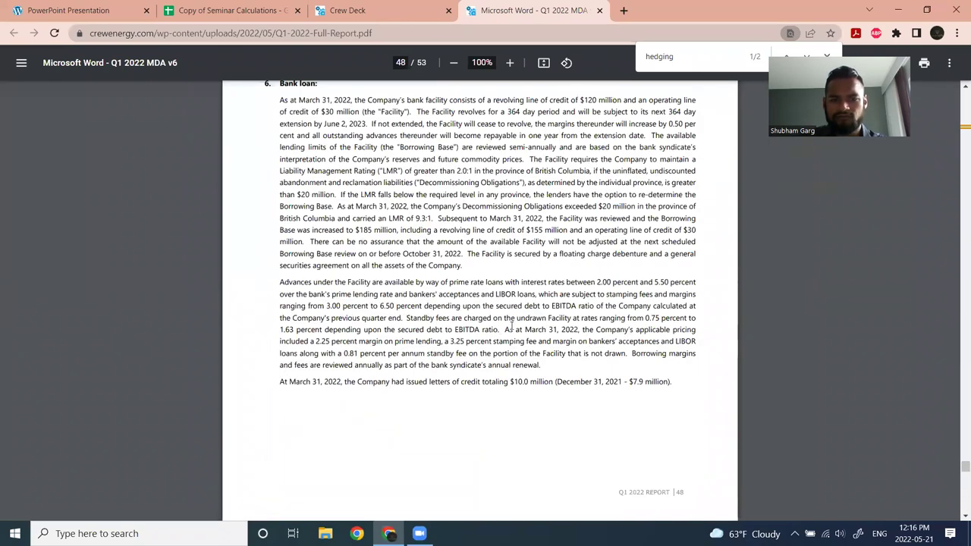
scroll(510, 324, "down", 12)
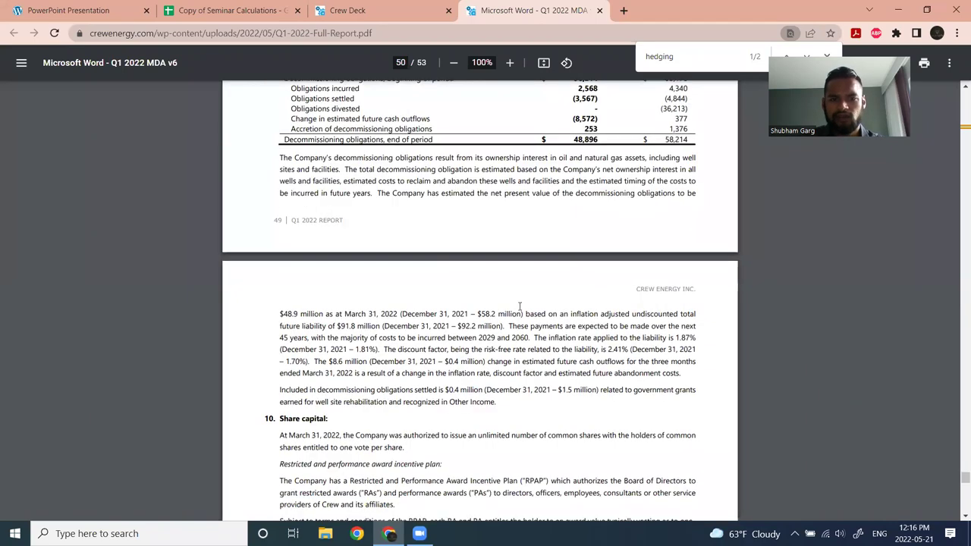
scroll(521, 271, "up", 20)
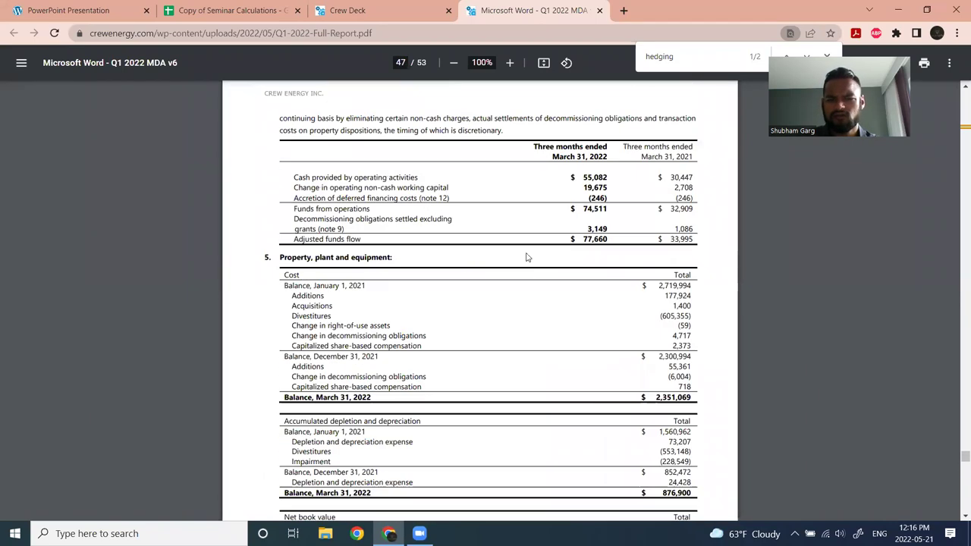
scroll(562, 263, "up", 20)
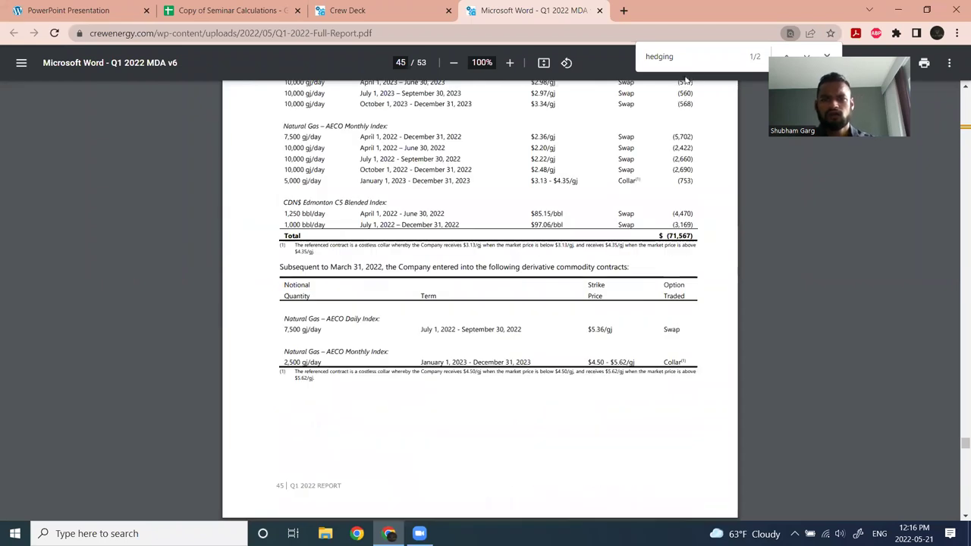
scroll(606, 227, "up", 2)
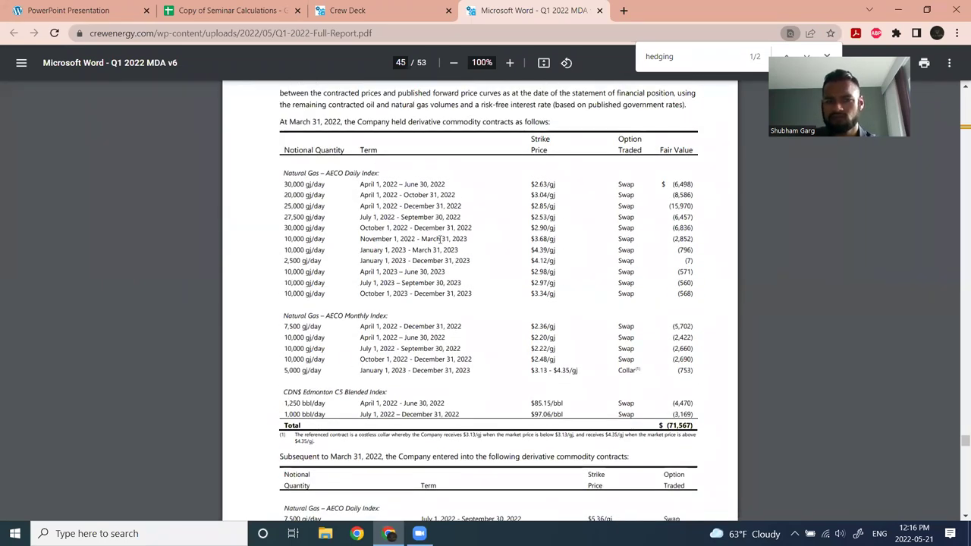
scroll(353, 245, "down", 1)
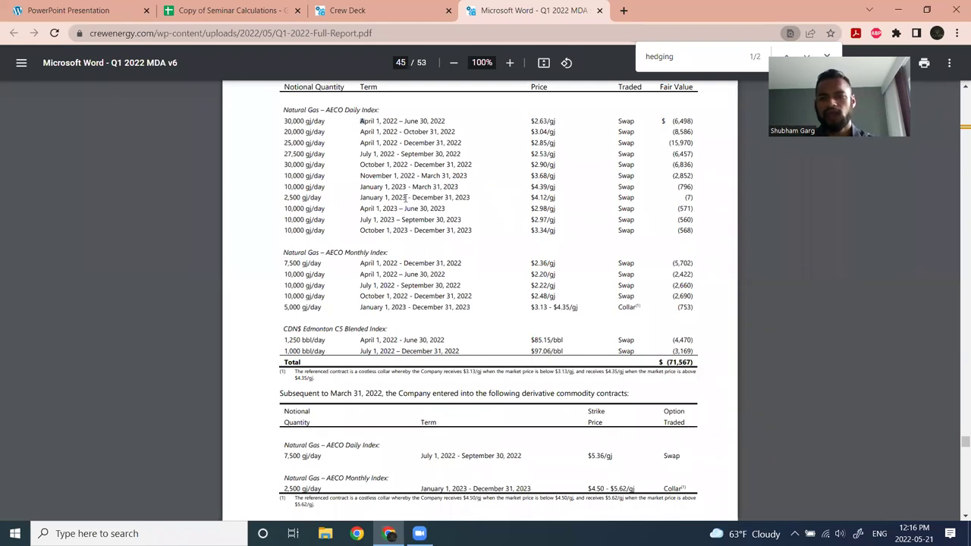
- Compare the hedge values in the Template sheet with the report's derivative contracts, including the CDN$ Edmonton C5 Blended Index swaps
left_click(231, 10)
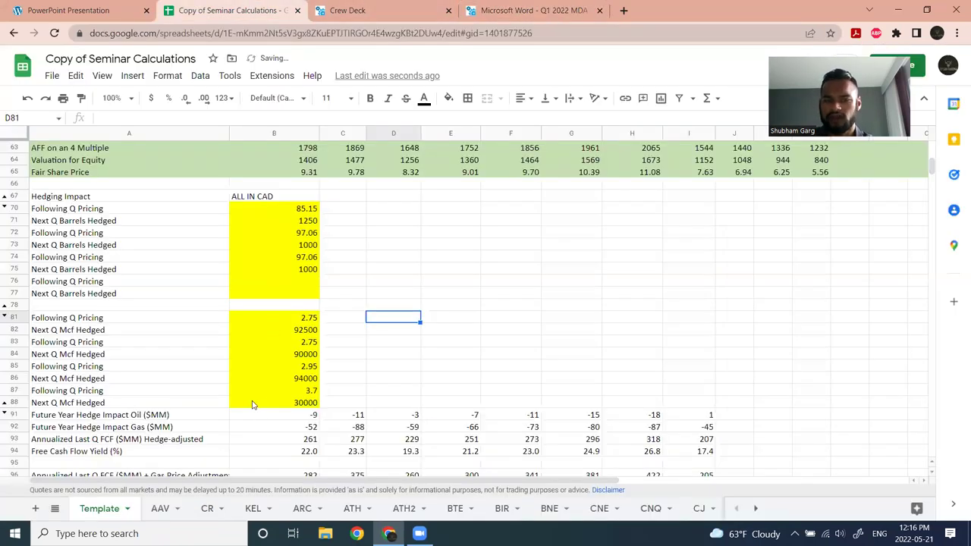
left_click(523, 7)
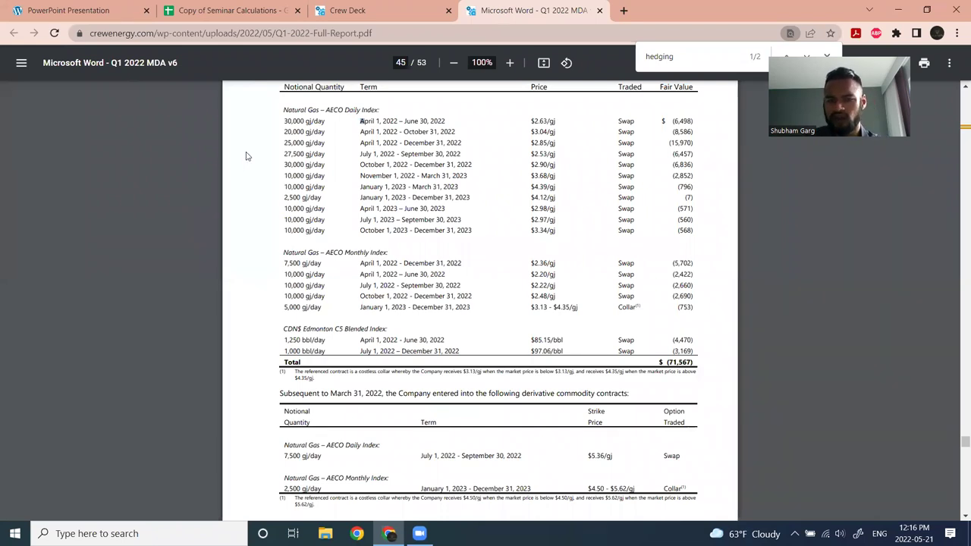
left_click_drag(287, 339, 692, 352)
left_click(587, 330)
left_click(261, 6)
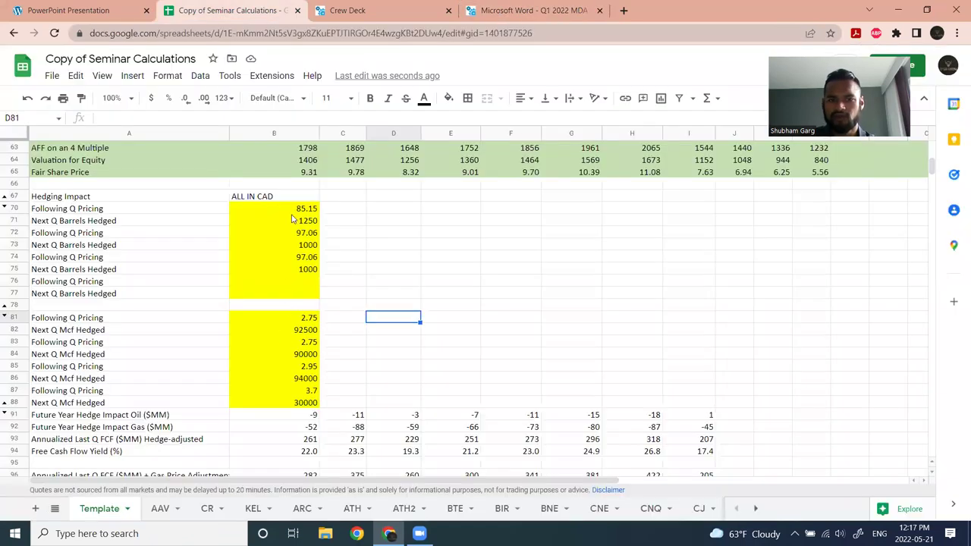
- Examine the report's derivative commodity contracts entered into after March 31, 2022
left_click(535, 10)
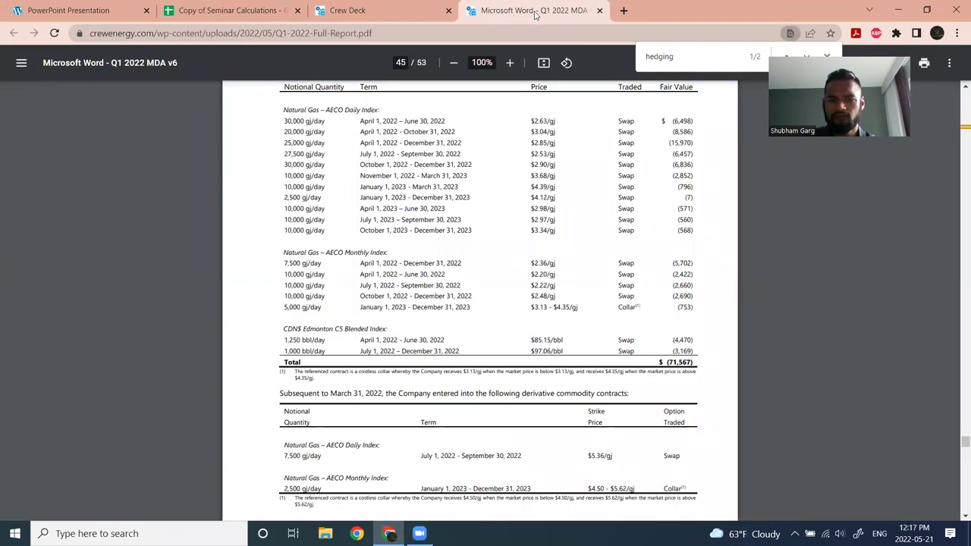
scroll(371, 404, "down", 2)
scroll(451, 412, "down", 4)
scroll(402, 325, "up", 4)
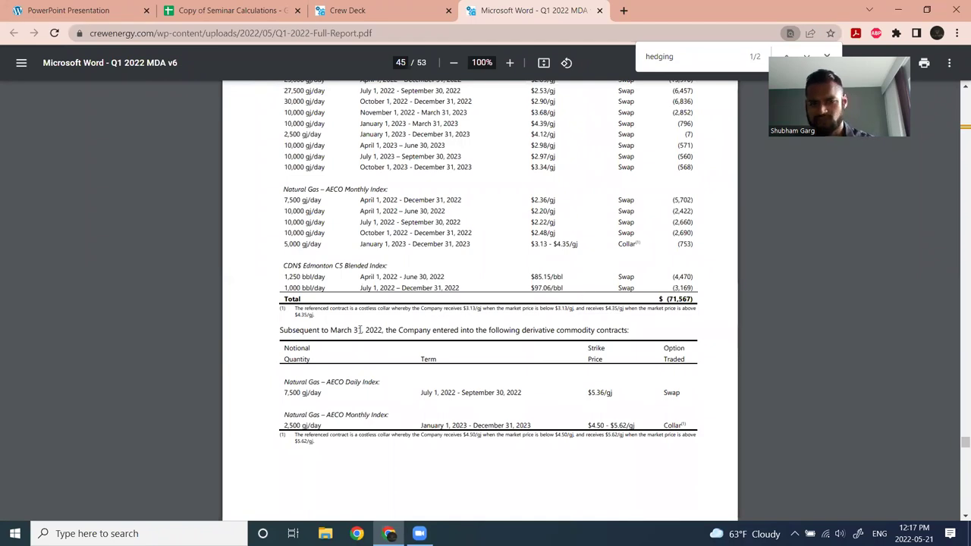
- Return to the Template sheet and examine the Future Year Hedge Impact rows for oil and gas across the price scenarios
left_click(419, 9)
left_click(227, 10)
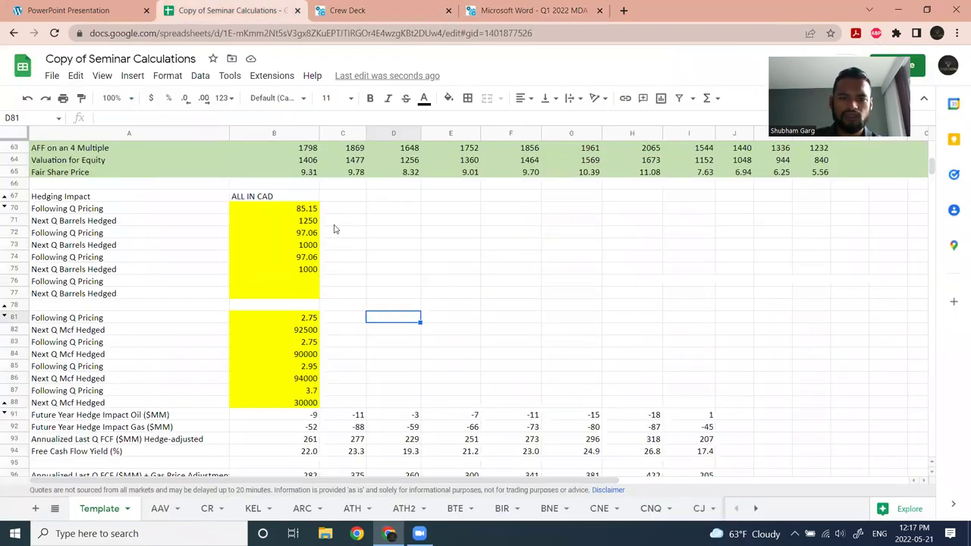
scroll(373, 311, "down", 3)
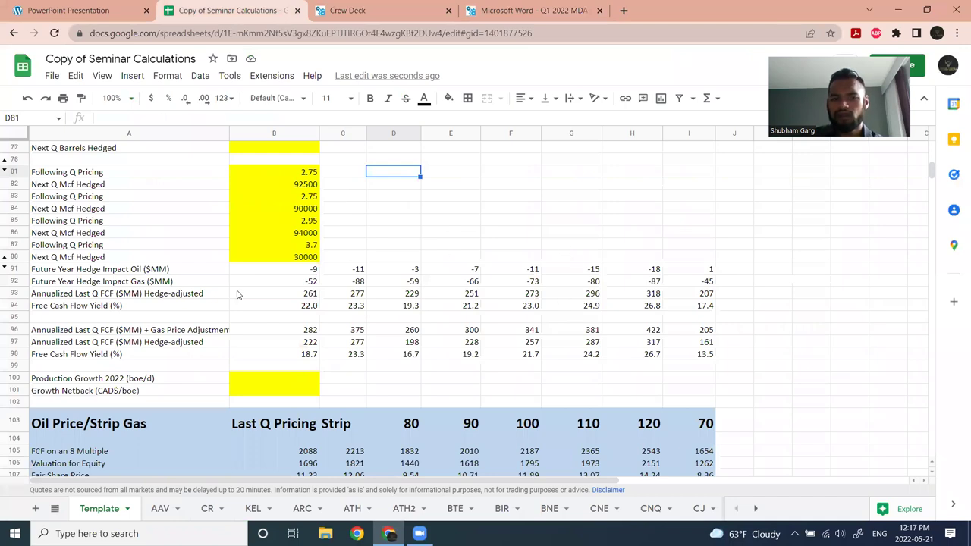
left_click(129, 273)
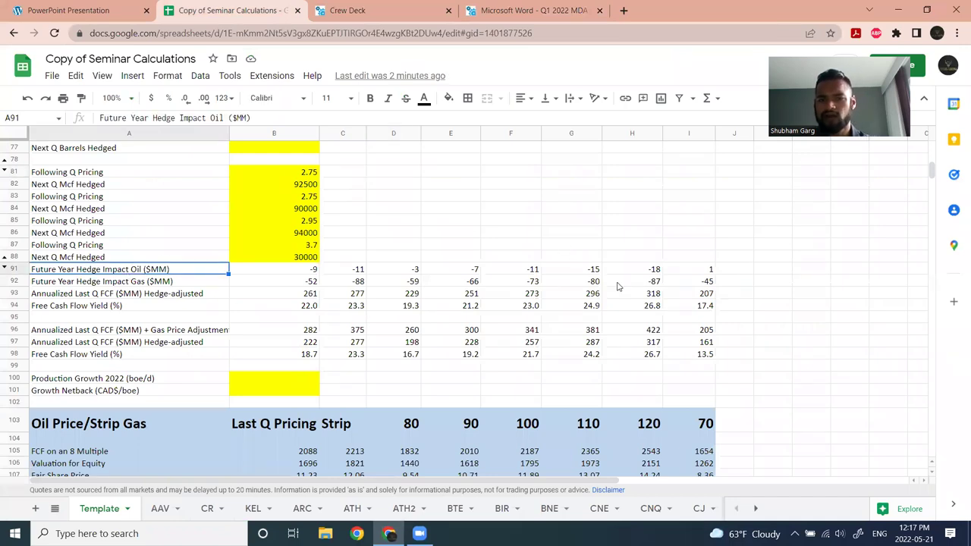
- Find the 2022 Guidance Assumptions page in the Crew Deck and examine the annual average production guidance
left_click(213, 283)
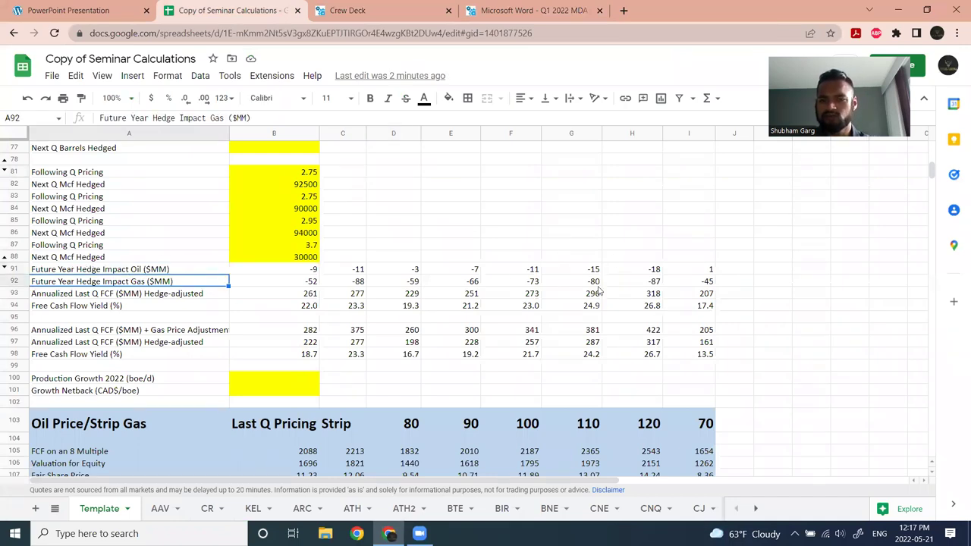
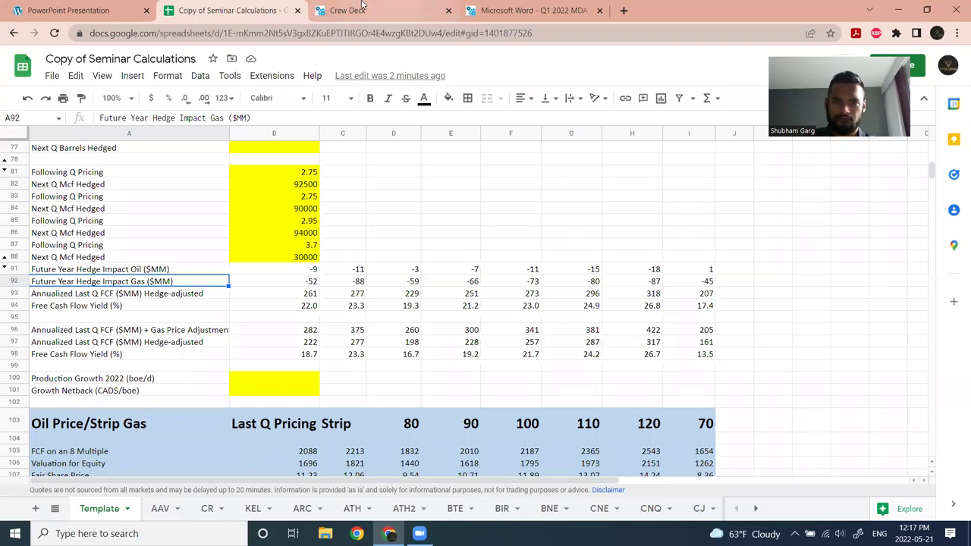
left_click(512, 11)
left_click(380, 10)
scroll(897, 264, "down", 9)
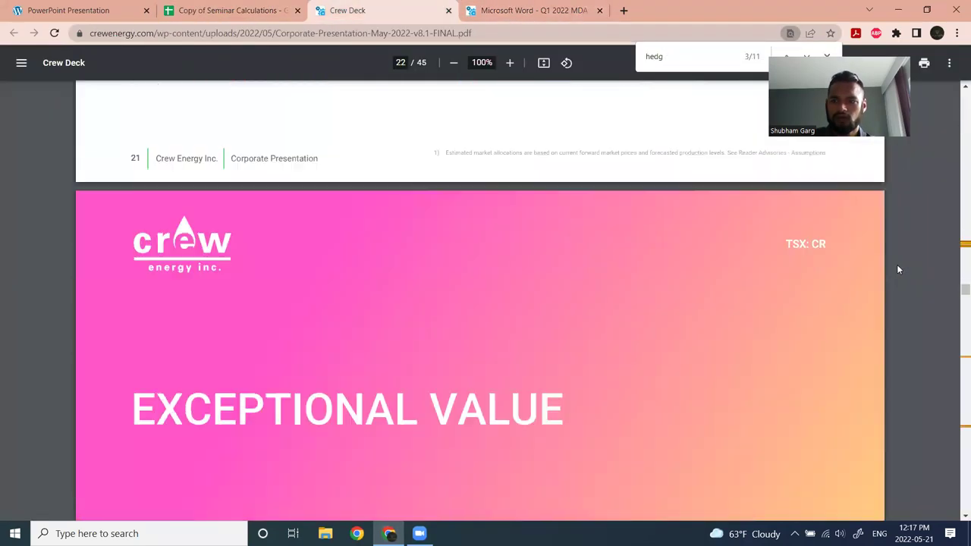
scroll(911, 384, "down", 13)
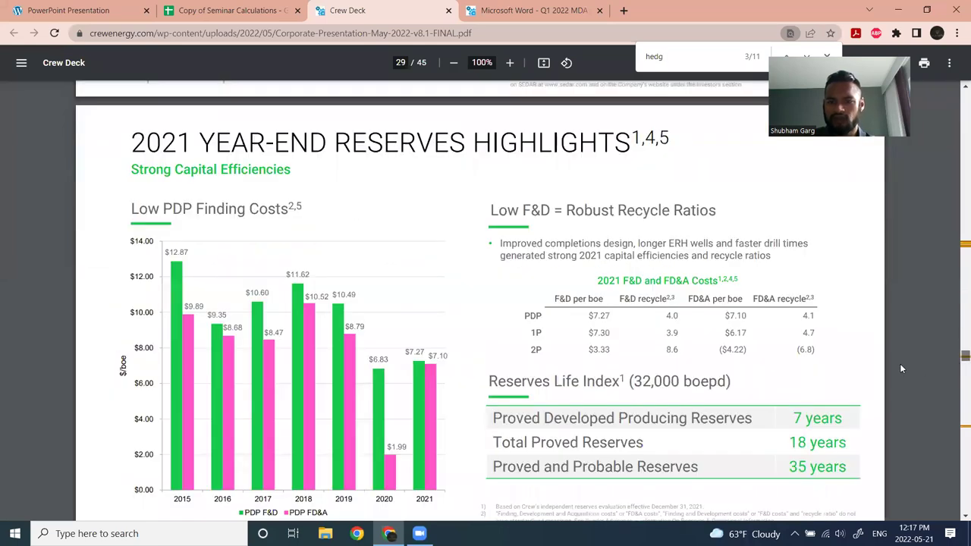
scroll(721, 354, "down", 20)
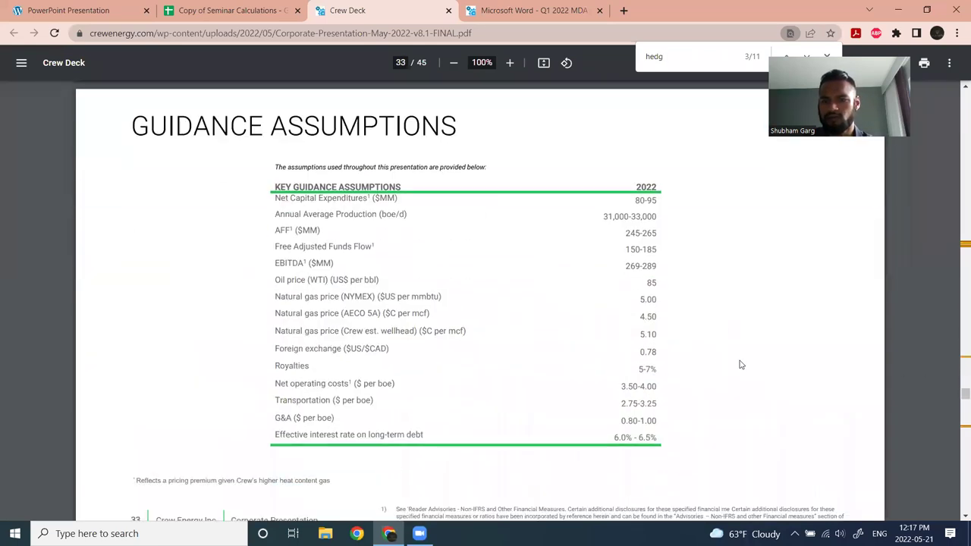
left_click_drag(605, 225, 673, 227)
left_click(672, 226)
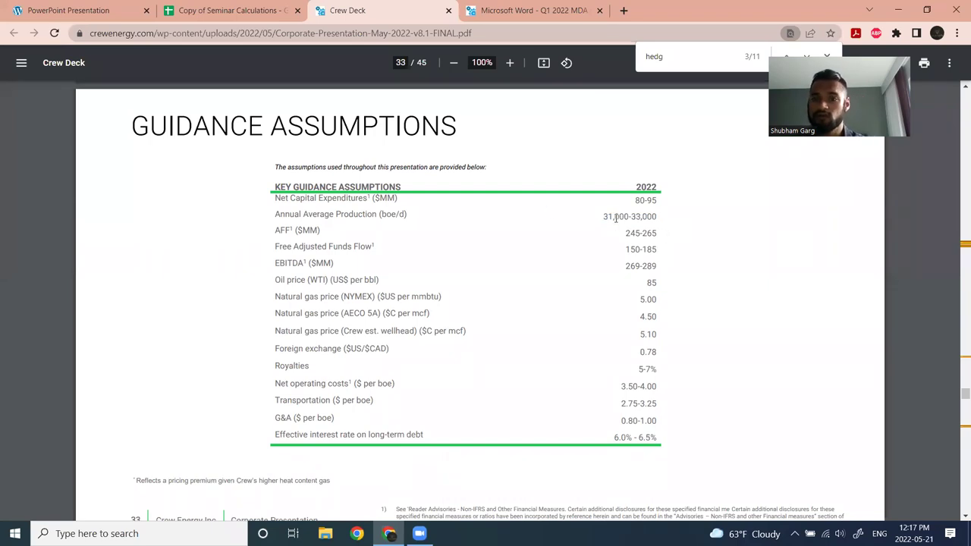
double_click(388, 214)
left_click(553, 254)
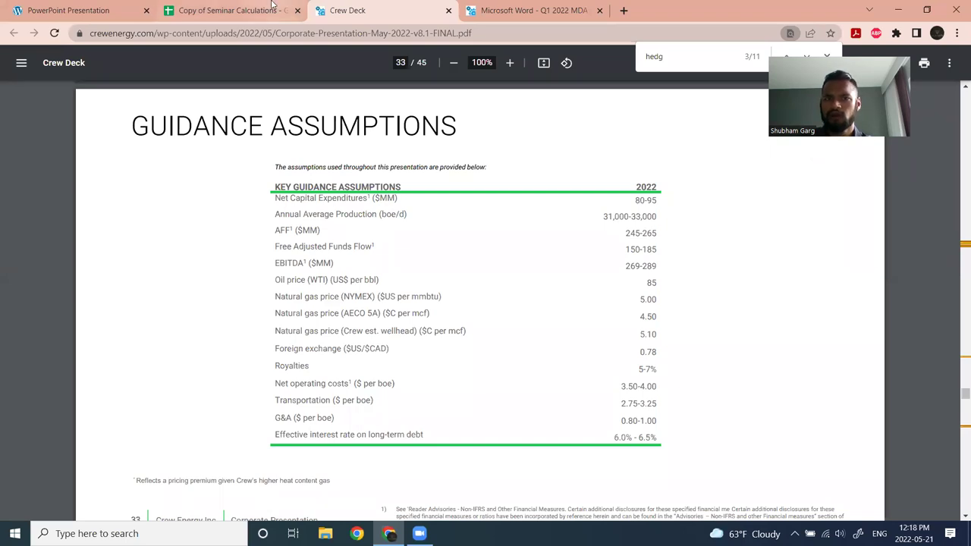
- Check the current production in the Template sheet against the guidance and set Production Growth 2022 to -1400 boe/d
left_click(232, 11)
scroll(342, 197, "up", 10)
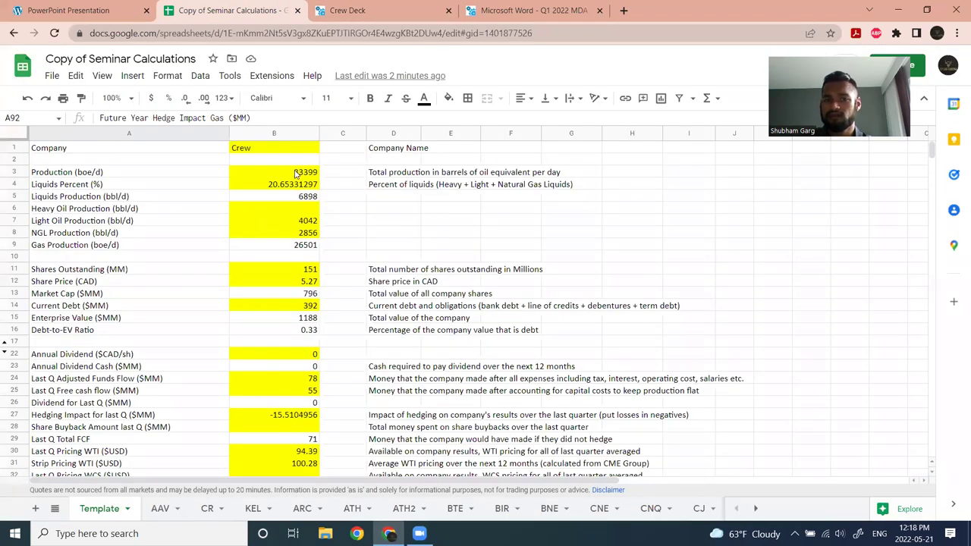
scroll(380, 334, "down", 15)
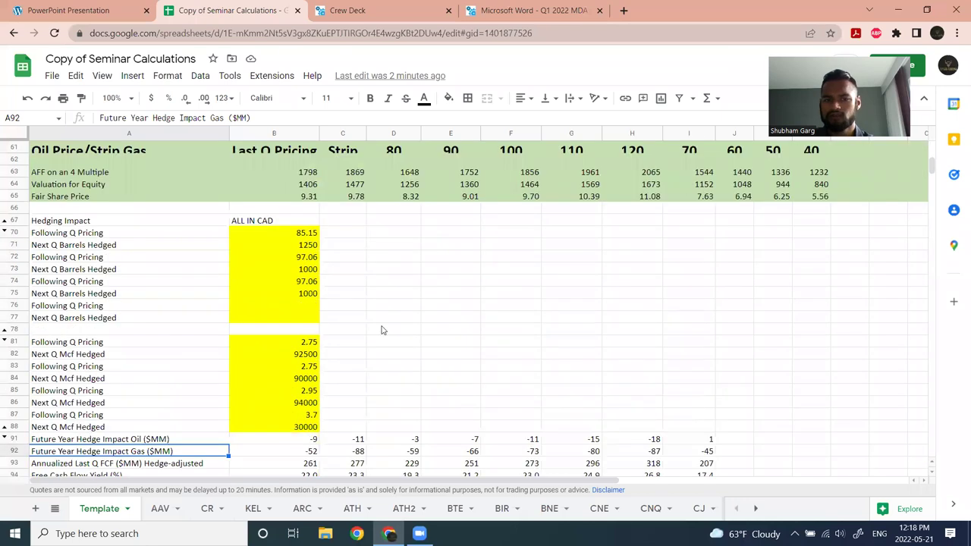
left_click(301, 402)
type("-1400")
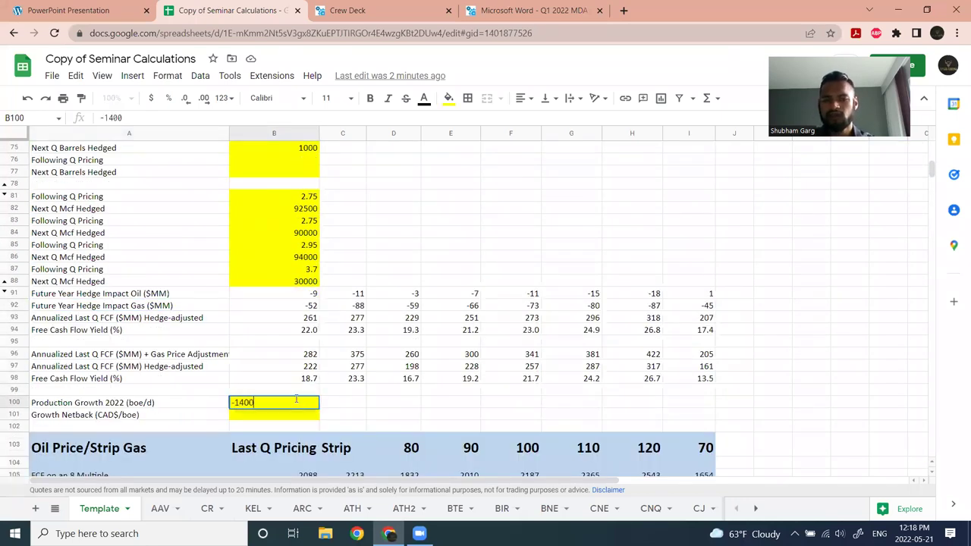
key("Return")
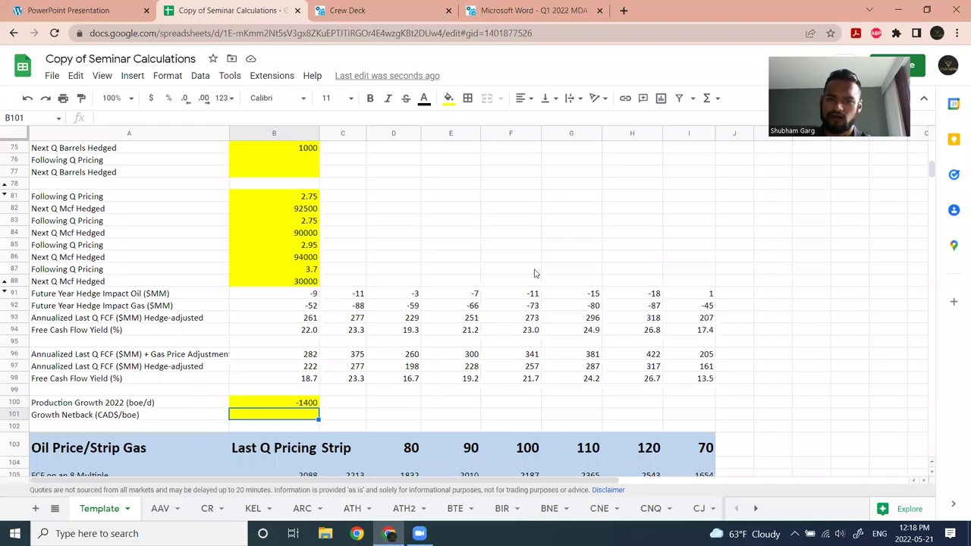
- Compare the Template sheet's production figure with the Crew Deck's guidance assumptions again
scroll(327, 231, "up", 15)
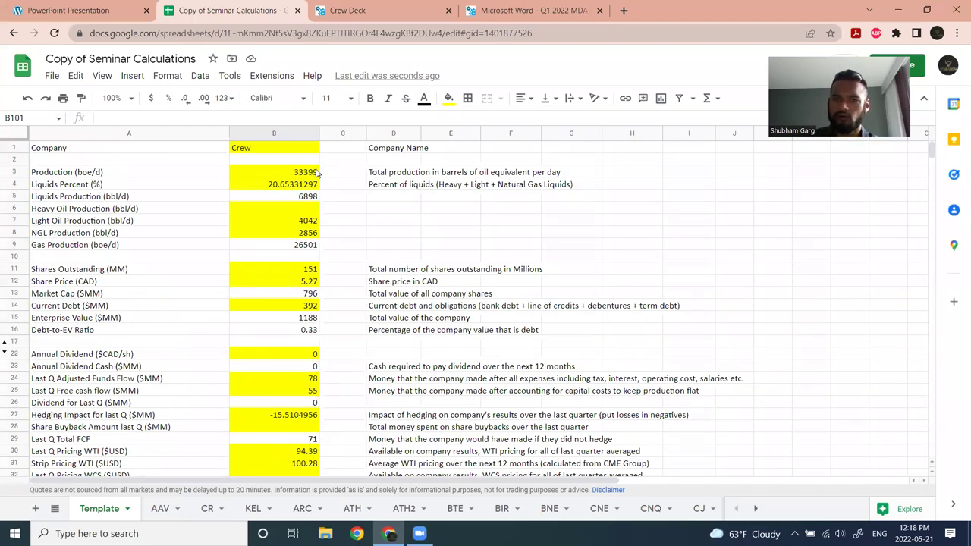
left_click(523, 10)
left_click(408, 6)
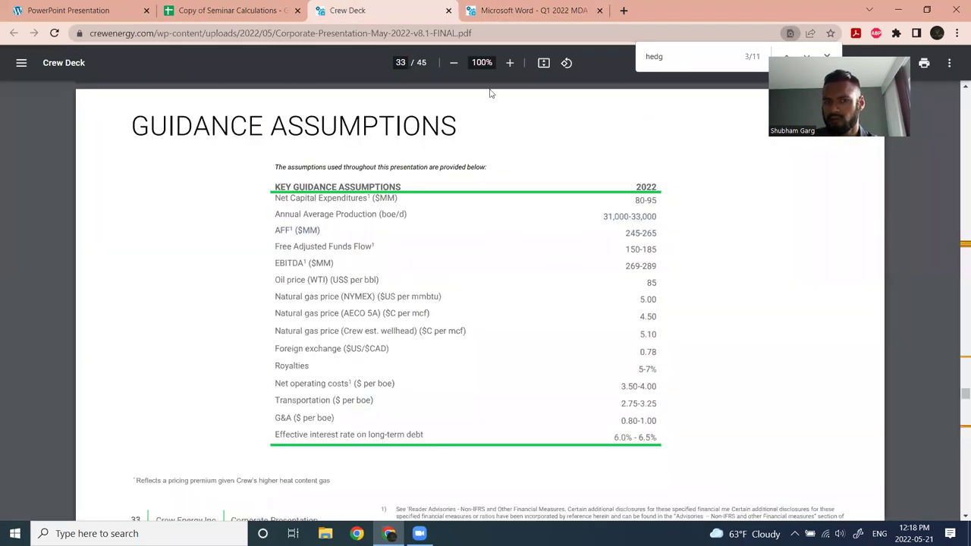
left_click(288, 7)
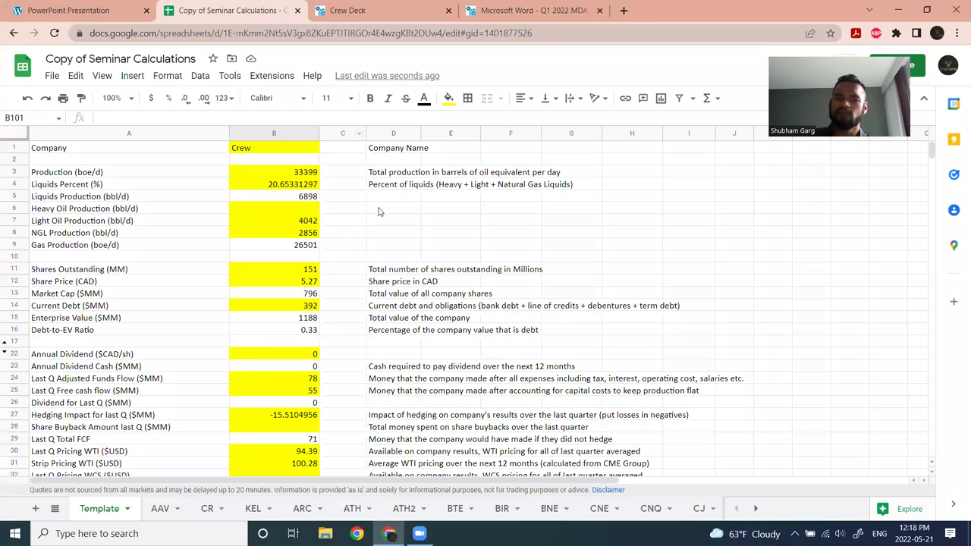
- Look up the first-quarter operating netback in the Q1 2022 report and set the Template's Growth Netback to 29 CAD$/boe
scroll(339, 260, "down", 15)
scroll(307, 406, "down", 10)
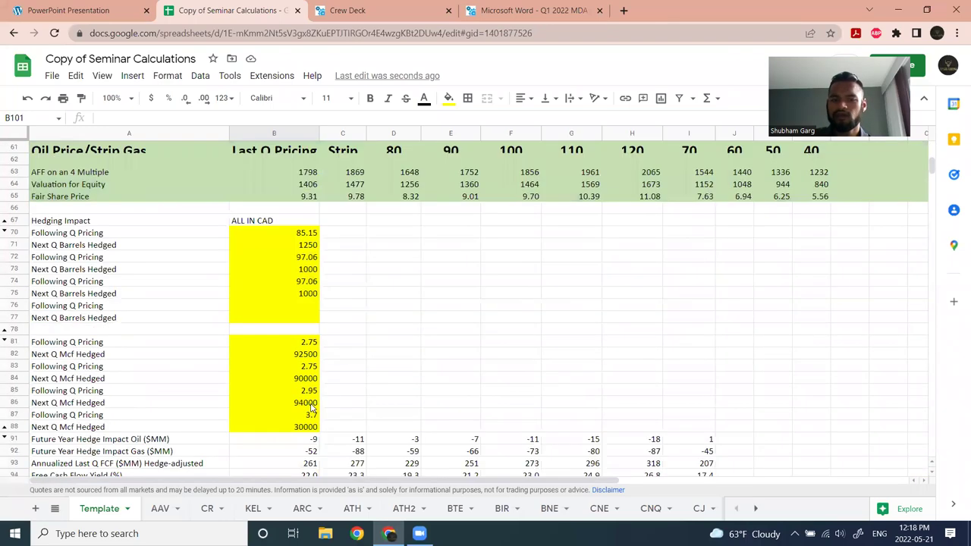
left_click(531, 10)
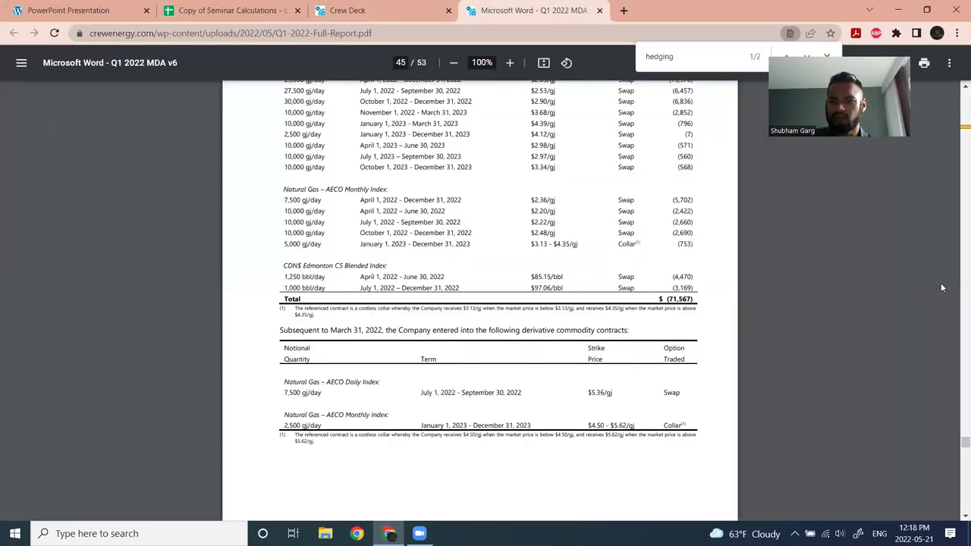
key("Home")
scroll(637, 342, "down", 20)
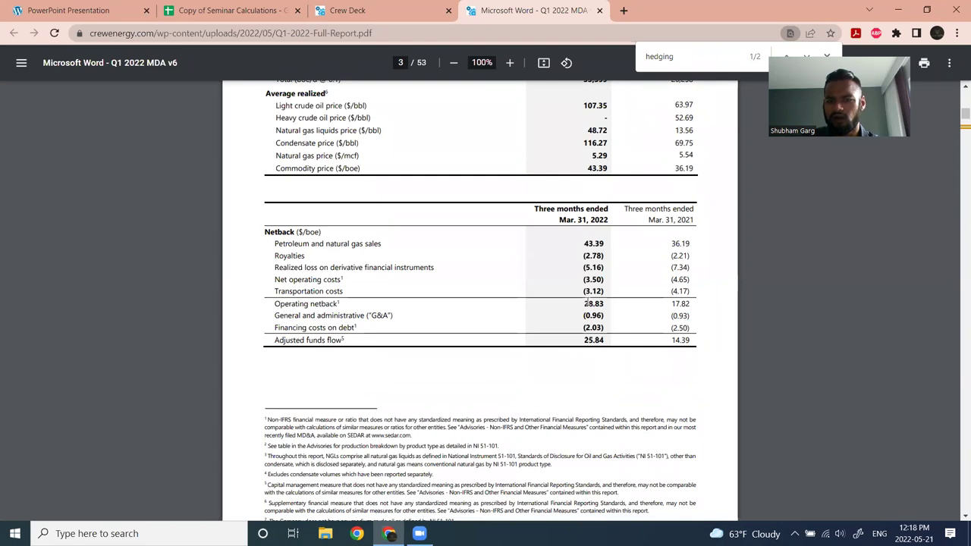
double_click(593, 303)
left_click(556, 180)
left_click(348, 9)
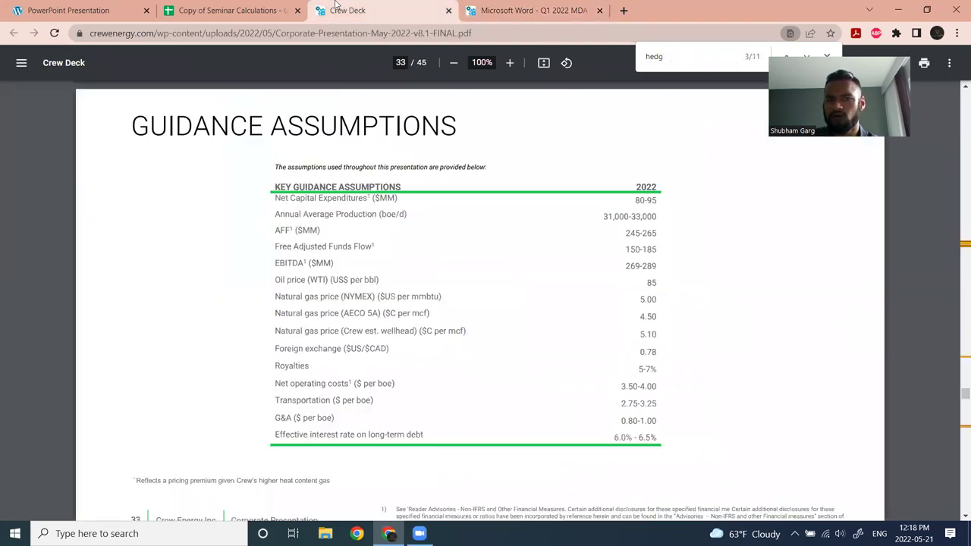
left_click(231, 10)
type("29")
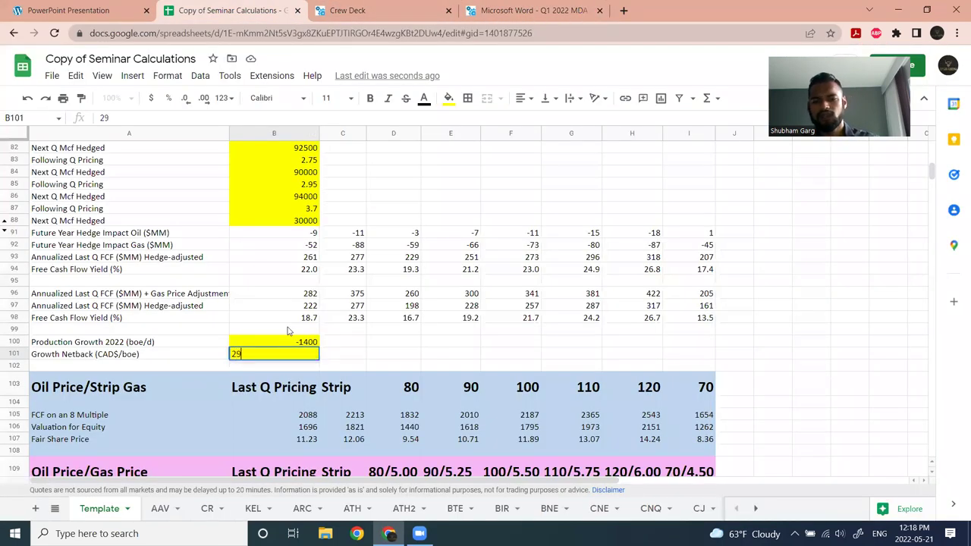
key("Return")
- Compare the unhedged and hedge-adjusted fair share prices at the 100 oil price in the strip gas tables
scroll(455, 303, "down", 2)
scroll(497, 282, "down", 2)
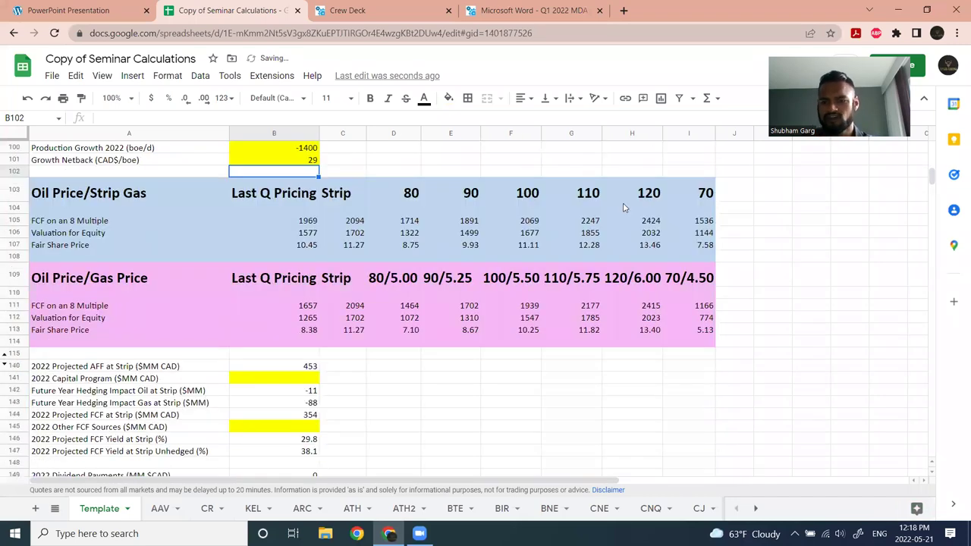
scroll(549, 228, "up", 4)
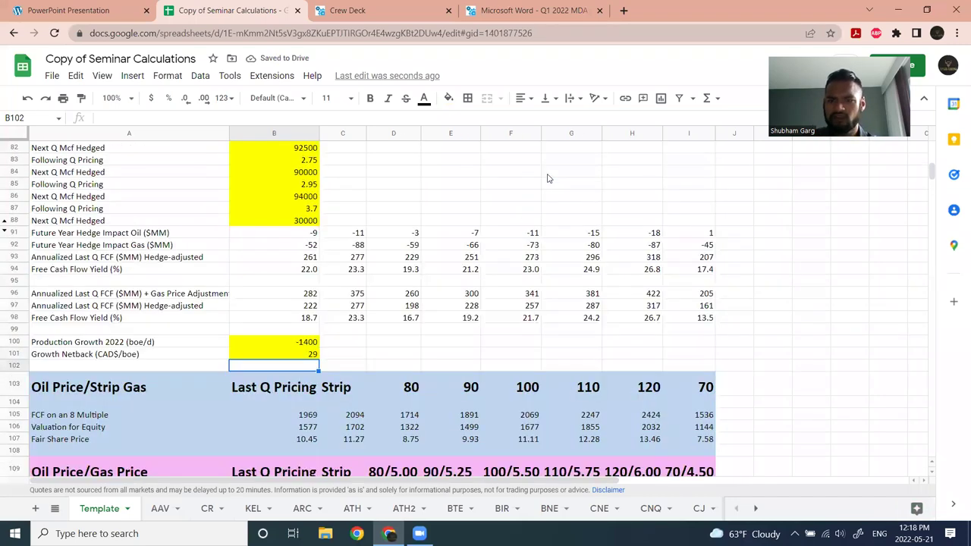
scroll(548, 342, "down", 2)
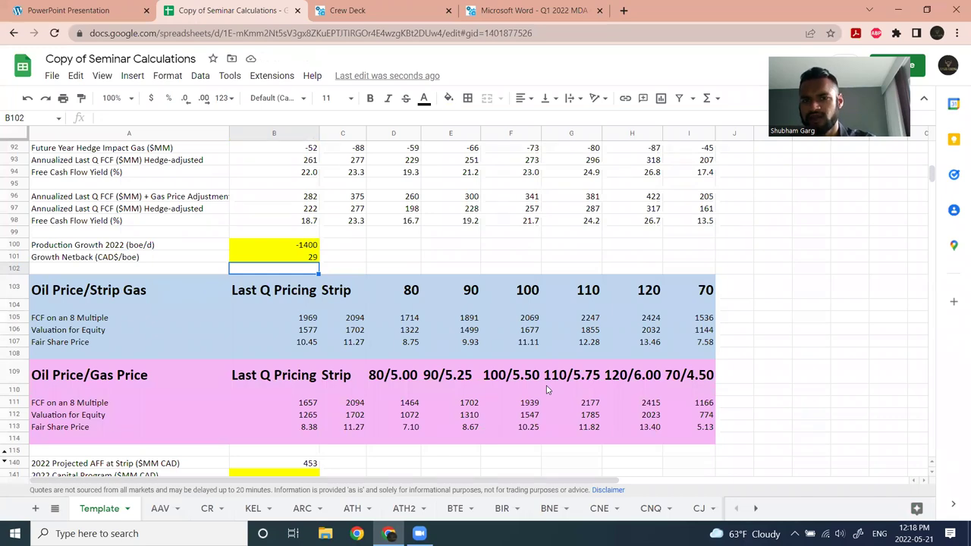
scroll(559, 225, "up", 10)
scroll(594, 256, "down", 4)
scroll(594, 257, "up", 2)
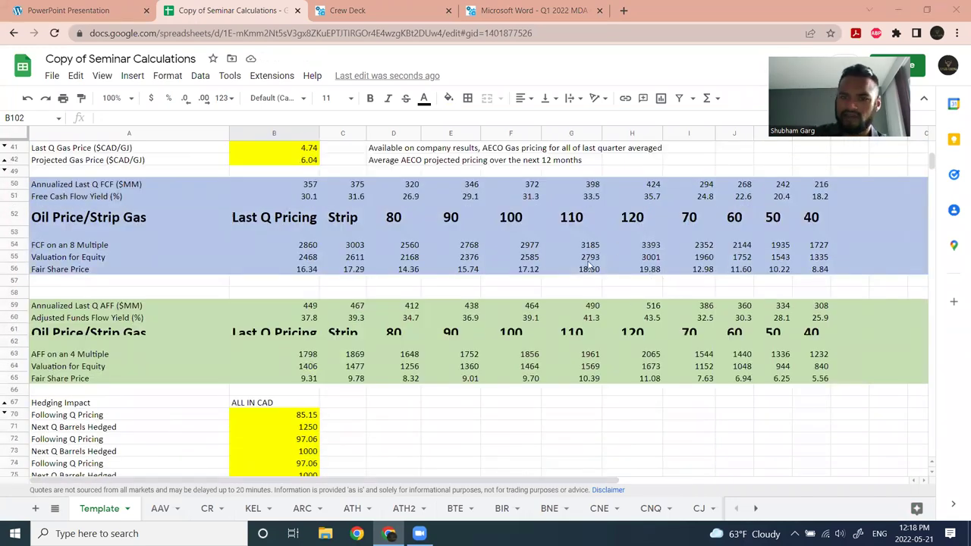
left_click(521, 270)
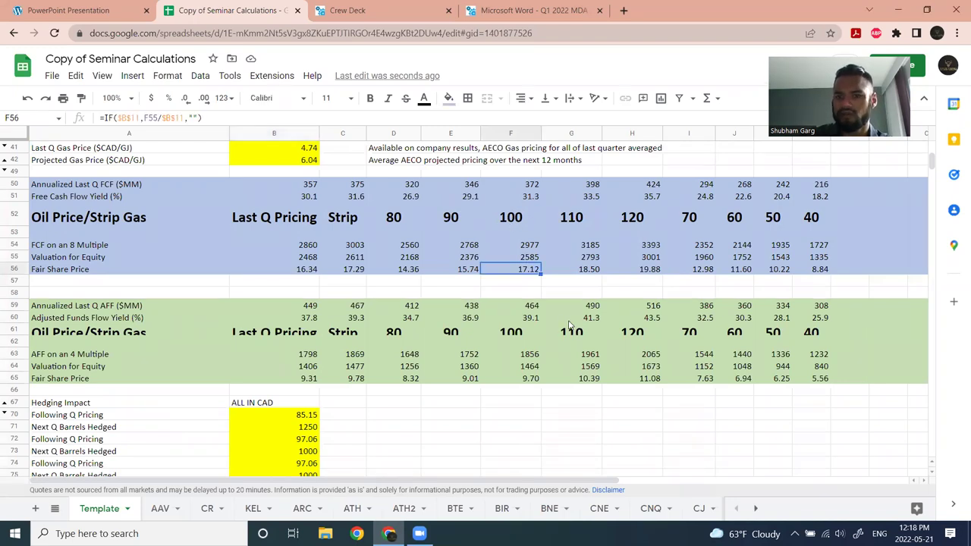
scroll(570, 325, "down", 10)
left_click(536, 282)
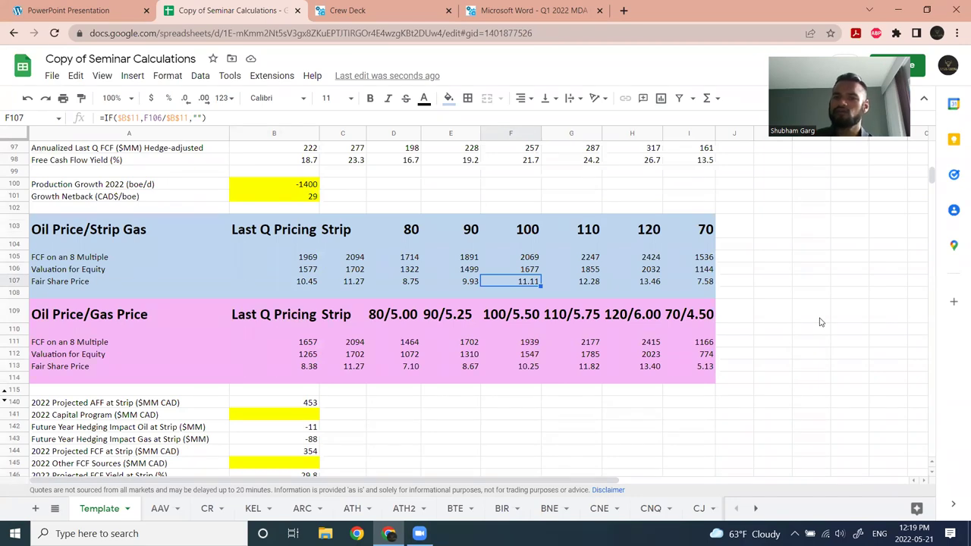
- Review the hedging inputs, hedge-adjusted cash flow yields and both hedge-adjusted valuation tables, including the 100/5.50 equity valuation
scroll(812, 318, "up", 10)
scroll(804, 322, "down", 8)
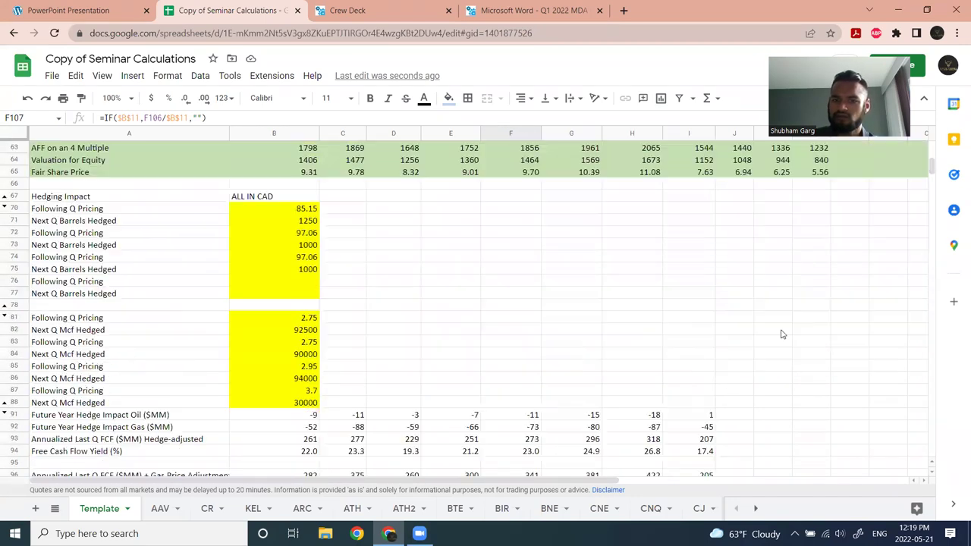
scroll(786, 331, "down", 3)
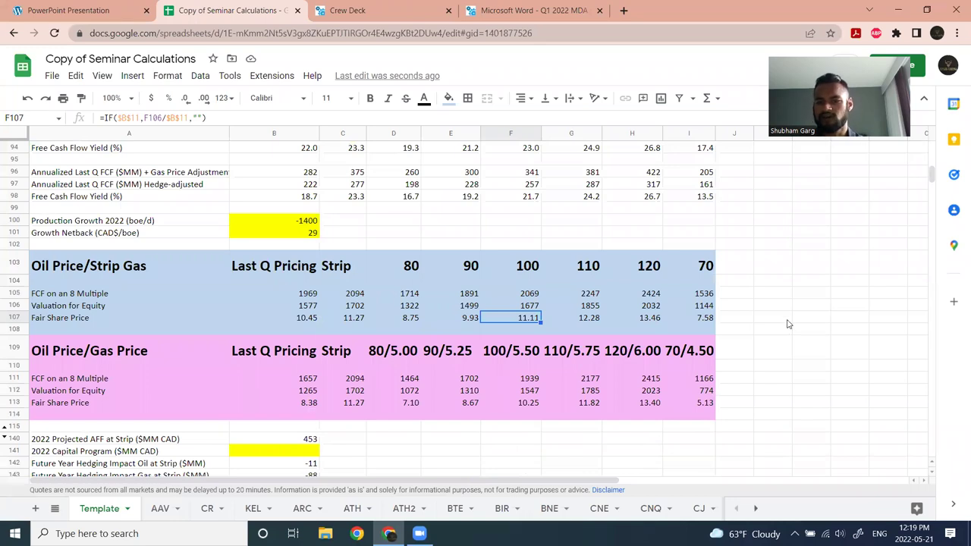
scroll(785, 331, "down", 3)
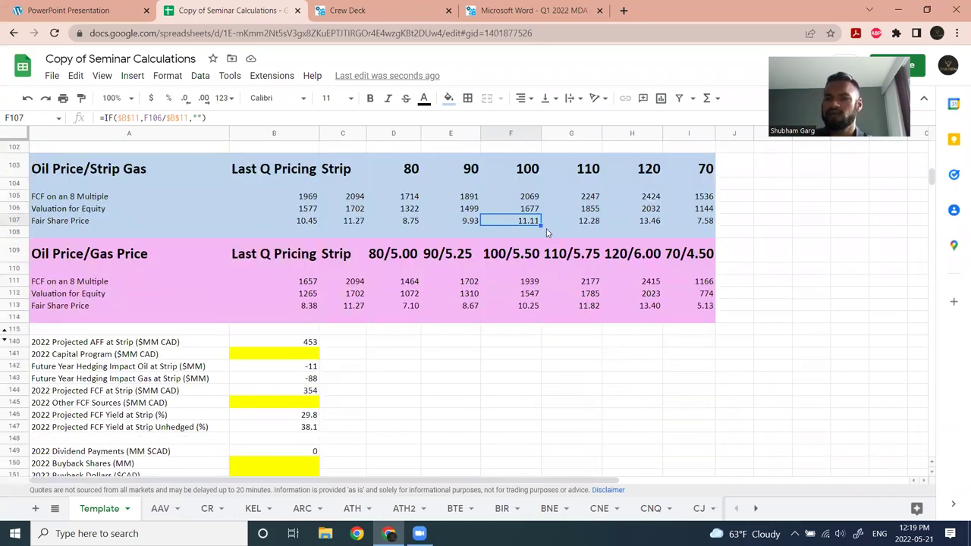
scroll(832, 288, "up", 1)
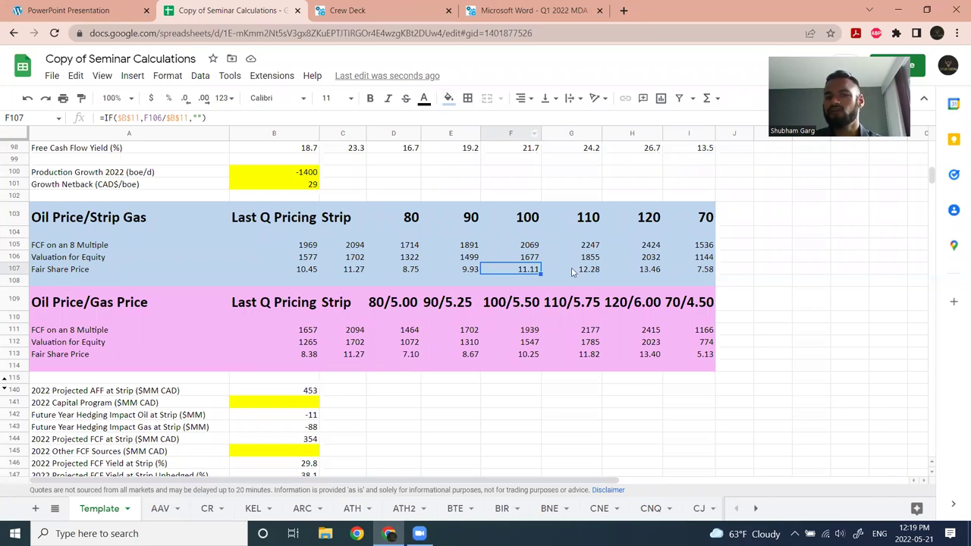
scroll(448, 289, "up", 6)
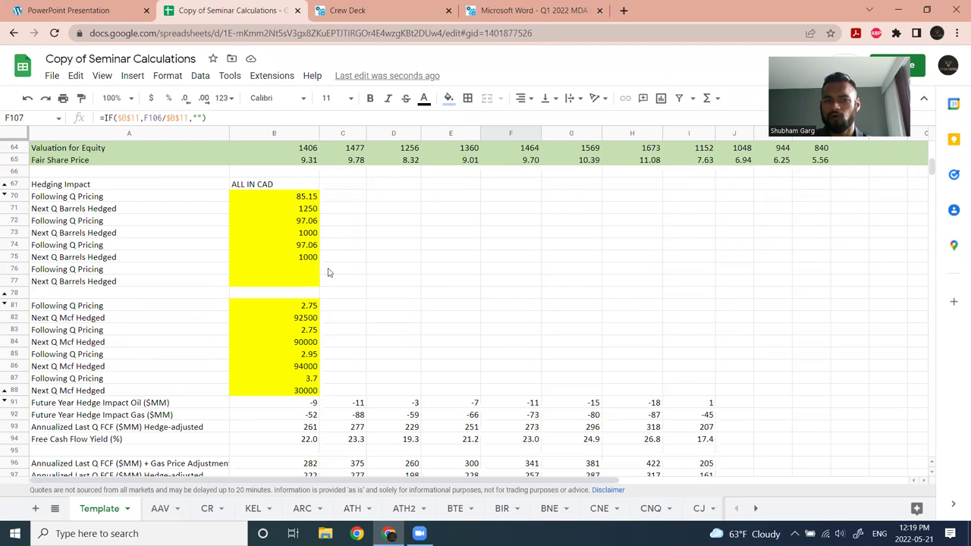
scroll(318, 288, "down", 3)
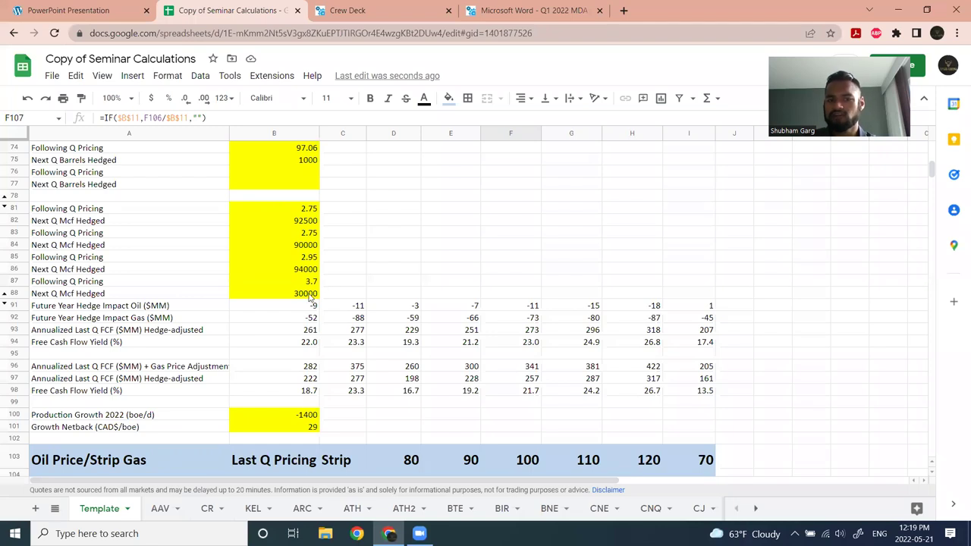
scroll(343, 303, "down", 5)
left_click(533, 342)
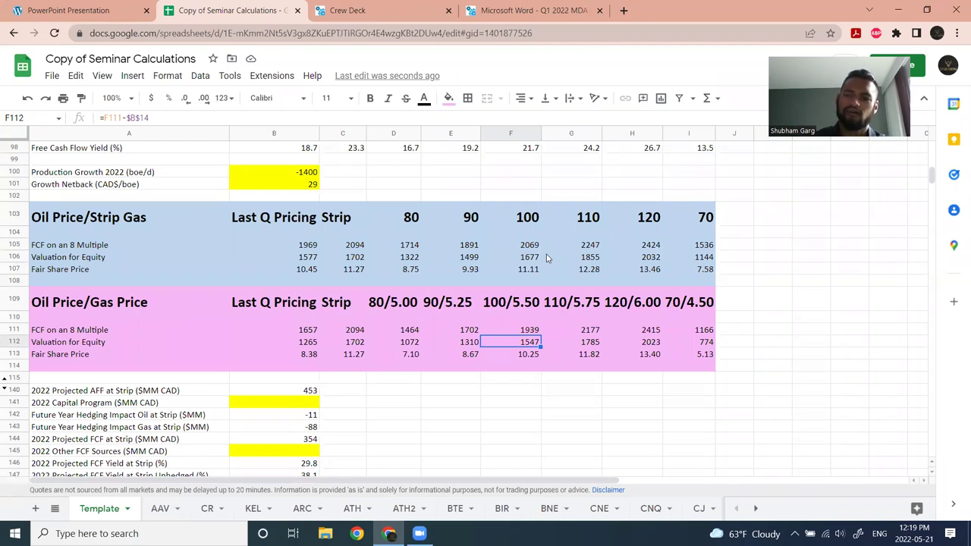
- Set the 2022 Capital Program to 90 ($MM CAD) and review the projections below it
scroll(543, 259, "down", 2)
left_click(289, 309)
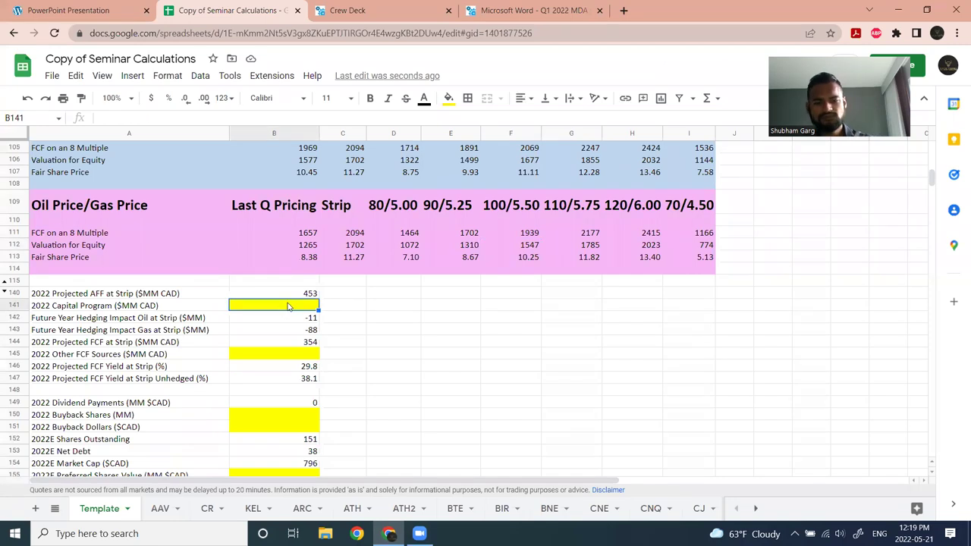
type("90")
key("Return")
scroll(317, 349, "down", 1)
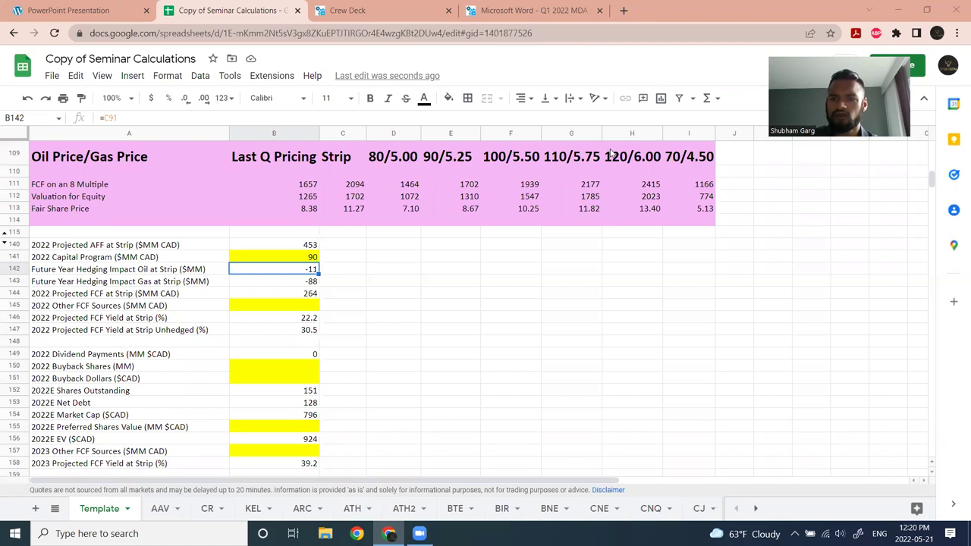
scroll(341, 266, "up", 15)
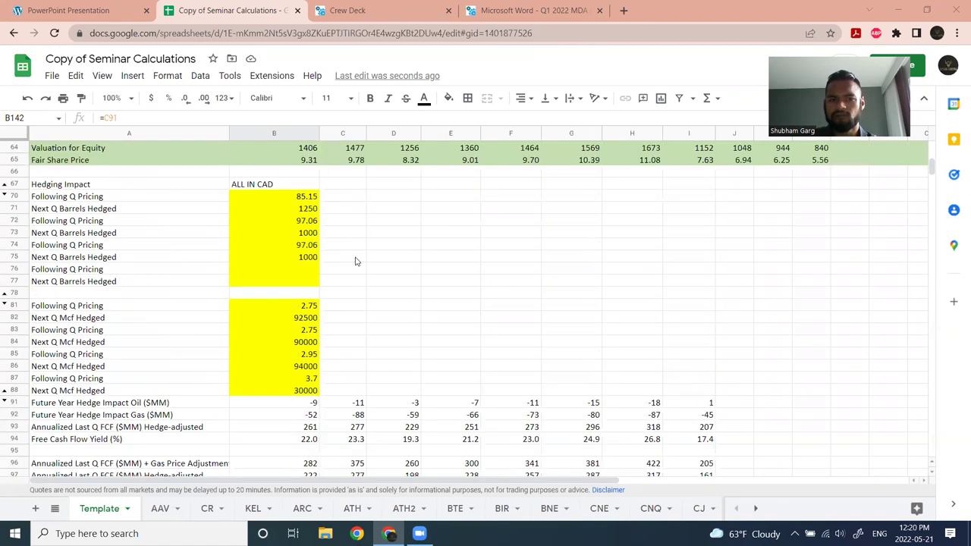
- Review the Template's oil and gas hedging inputs and the hedge-adjusted free cash flow yields below them
scroll(327, 317, "down", 2)
left_click(309, 246)
left_click(306, 258)
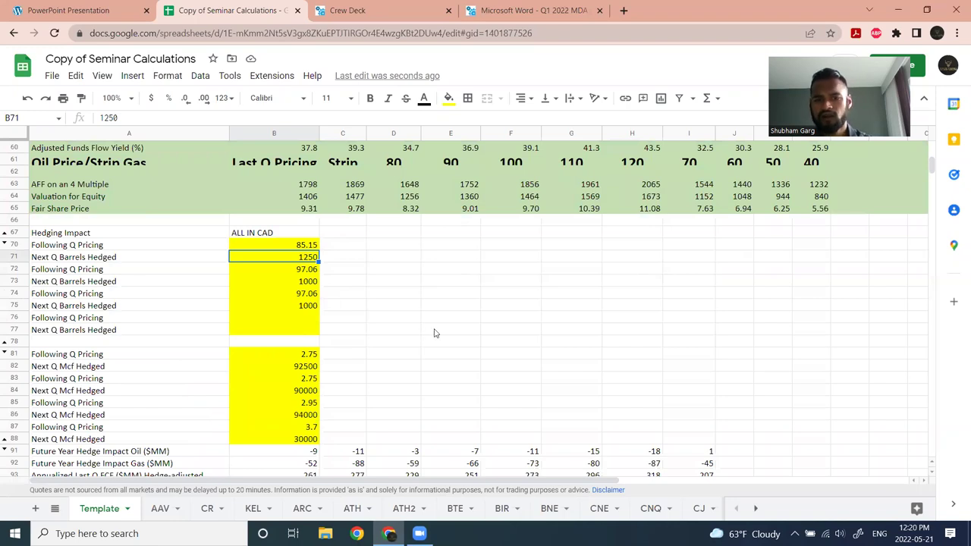
scroll(434, 331, "down", 5)
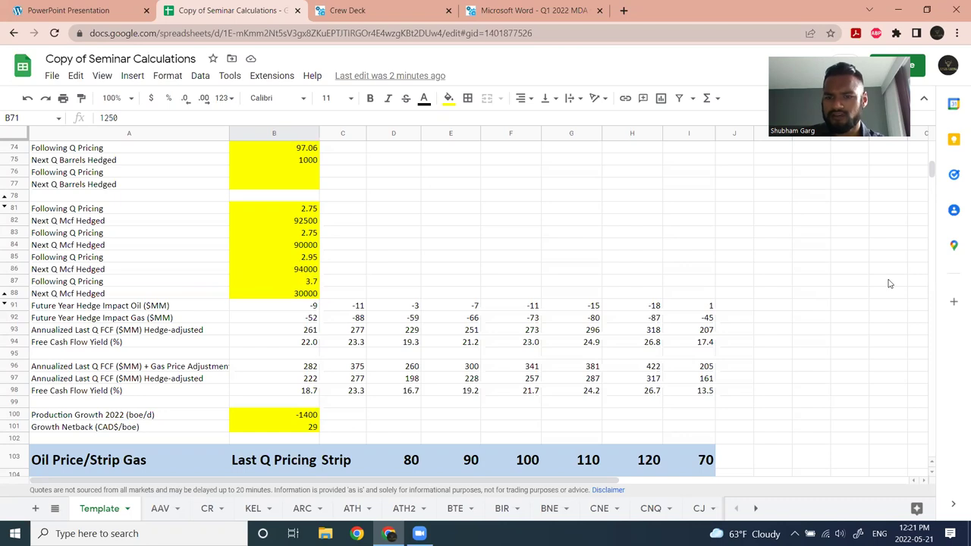
- Review the completed CR sheet, from its company and pricing inputs to the hedge-adjusted valuation tables and 2022 projections
left_click(204, 509)
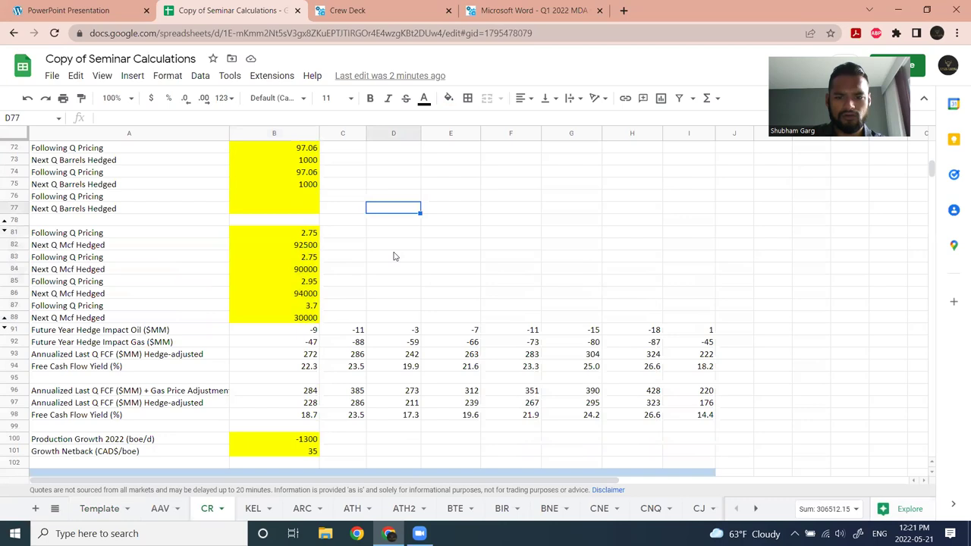
scroll(393, 256, "down", 5)
scroll(413, 288, "up", 8)
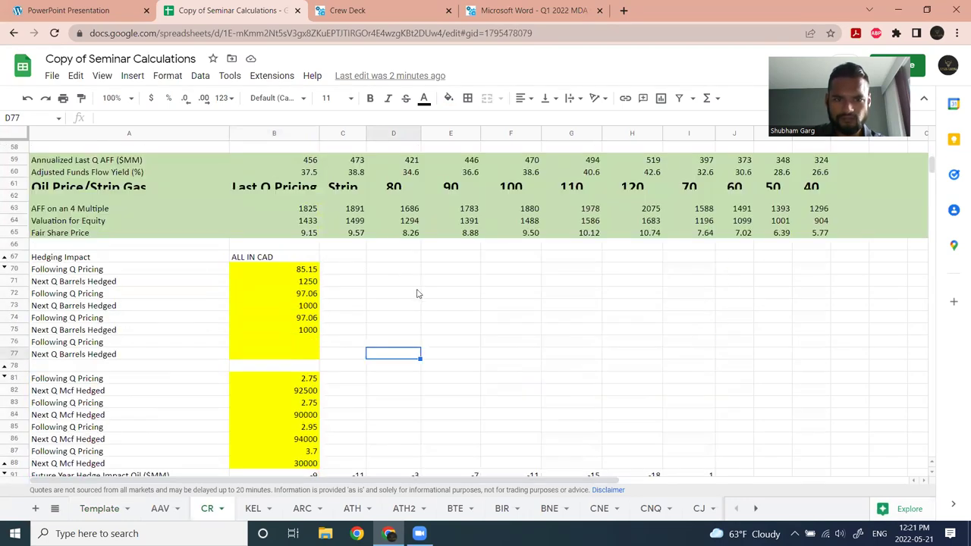
scroll(417, 293, "up", 5)
scroll(398, 300, "up", 5)
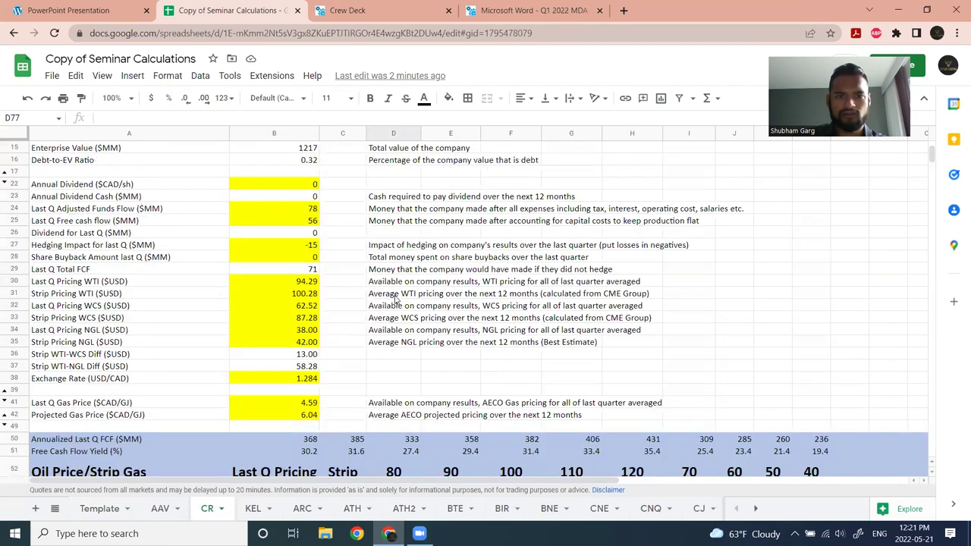
scroll(396, 299, "up", 5)
scroll(395, 300, "down", 1)
scroll(417, 300, "up", 1)
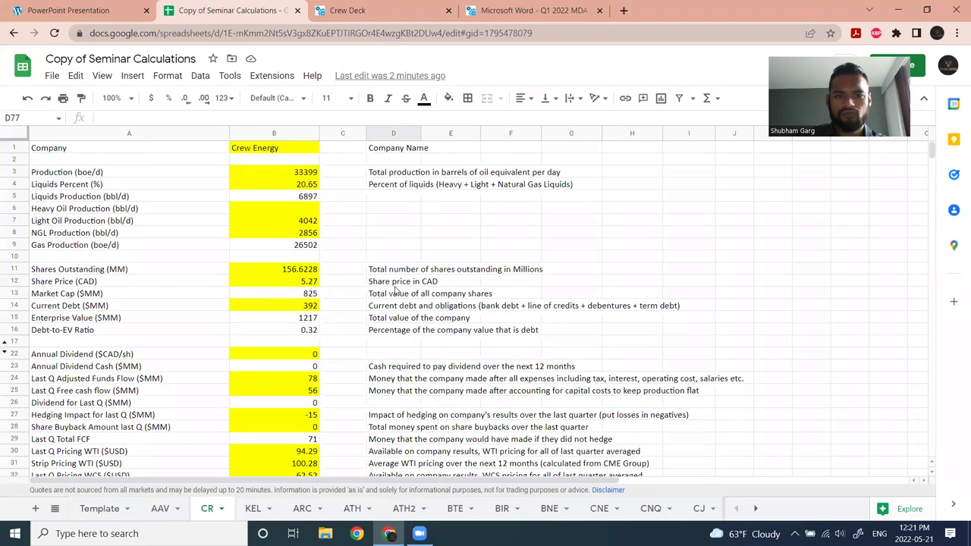
scroll(395, 288, "down", 12)
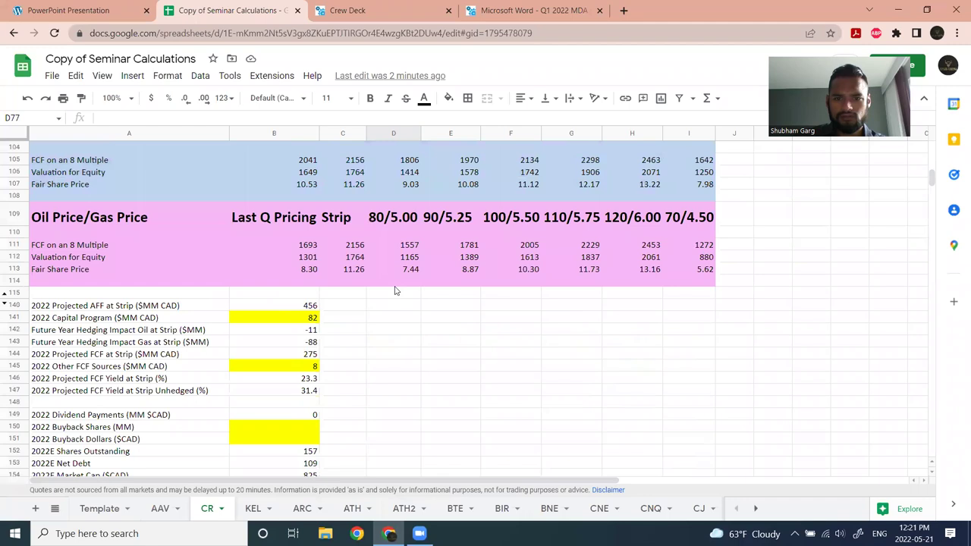
scroll(395, 290, "down", 3)
scroll(394, 291, "up", 4)
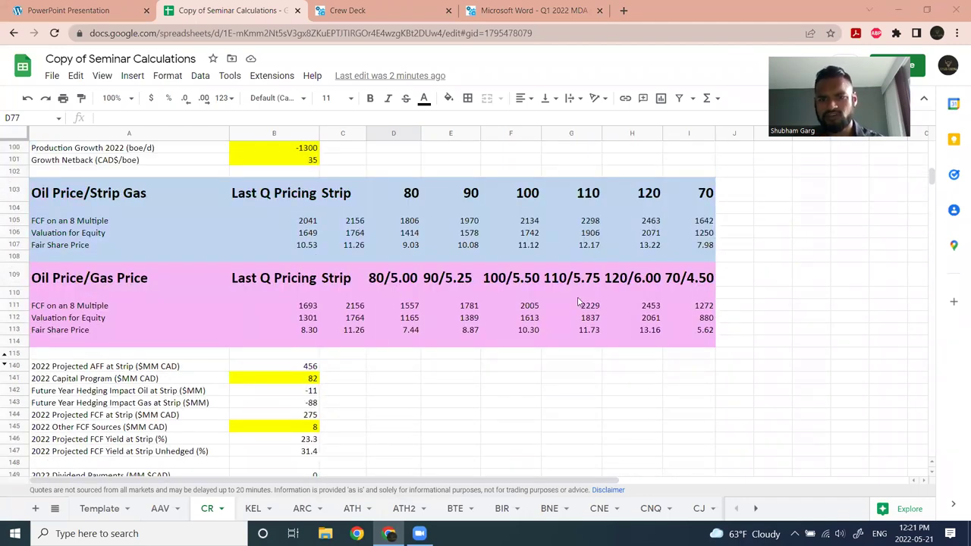
- Compare the 120/6.00 fair share price in the Oil Price/Gas Price tables of the CR and Template sheets
left_click(129, 283)
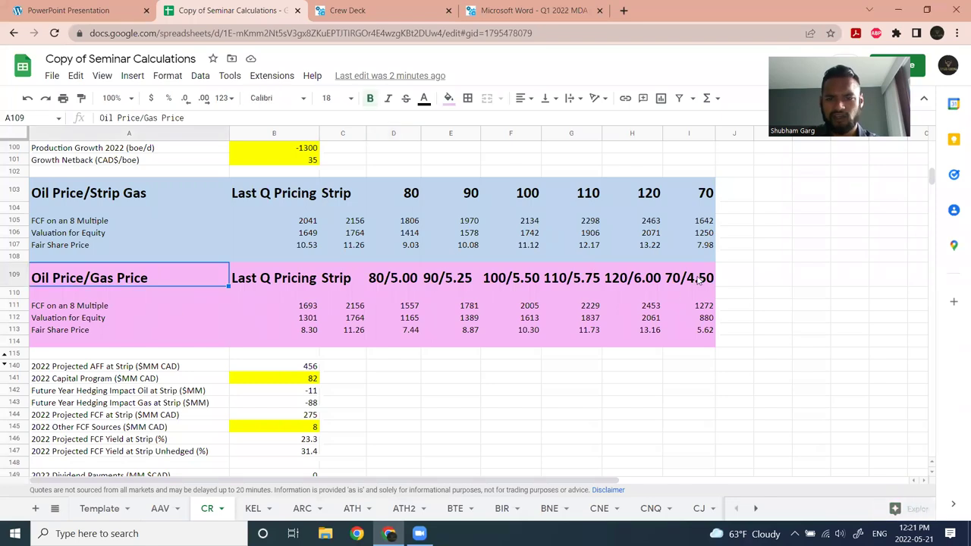
key("ctrl+z")
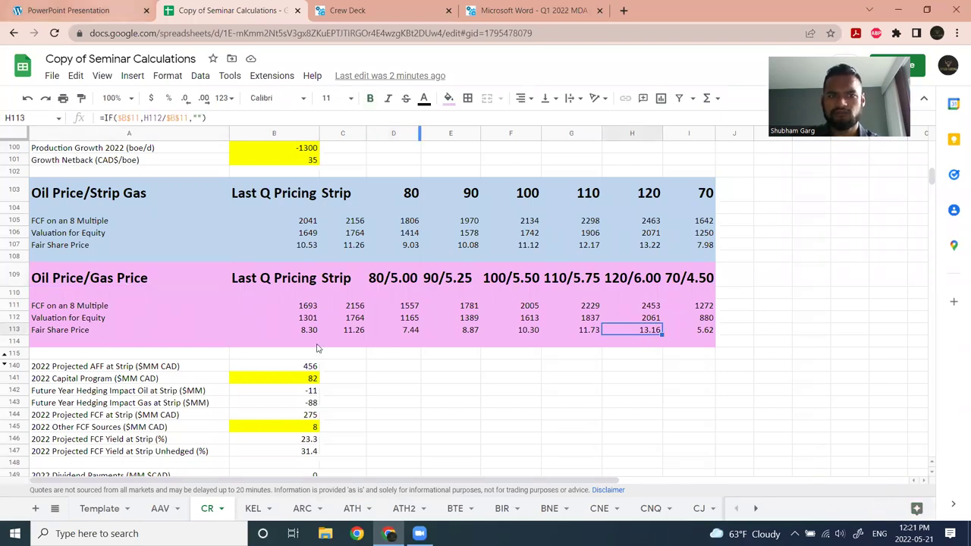
left_click(85, 508)
scroll(584, 368, "down", 5)
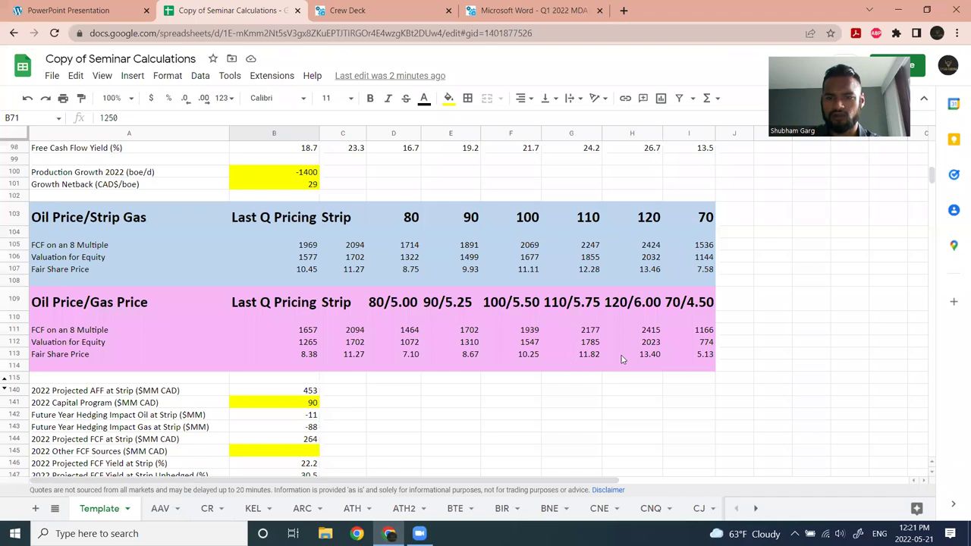
left_click(655, 358)
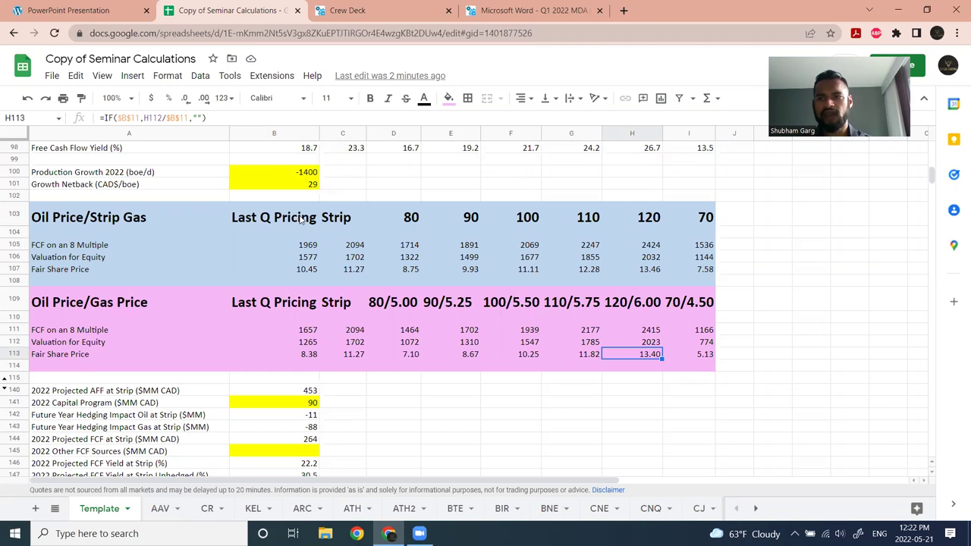
- Review the Template's 2022 Other FCF Sources, valuation tables, hedging inputs and the 2022 and 2023 free cash flow projections
scroll(330, 258, "down", 2)
left_click(276, 354)
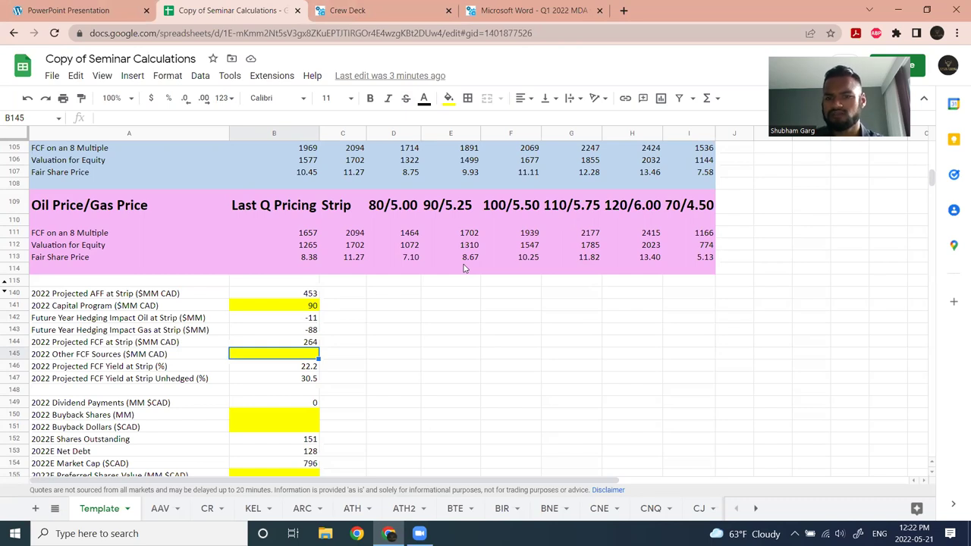
scroll(511, 278, "up", 2)
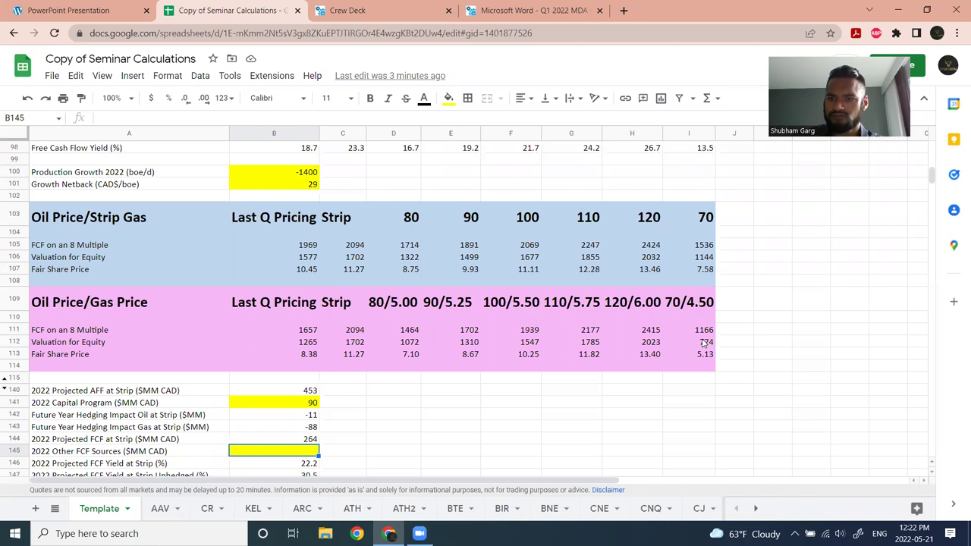
scroll(477, 229, "up", 2)
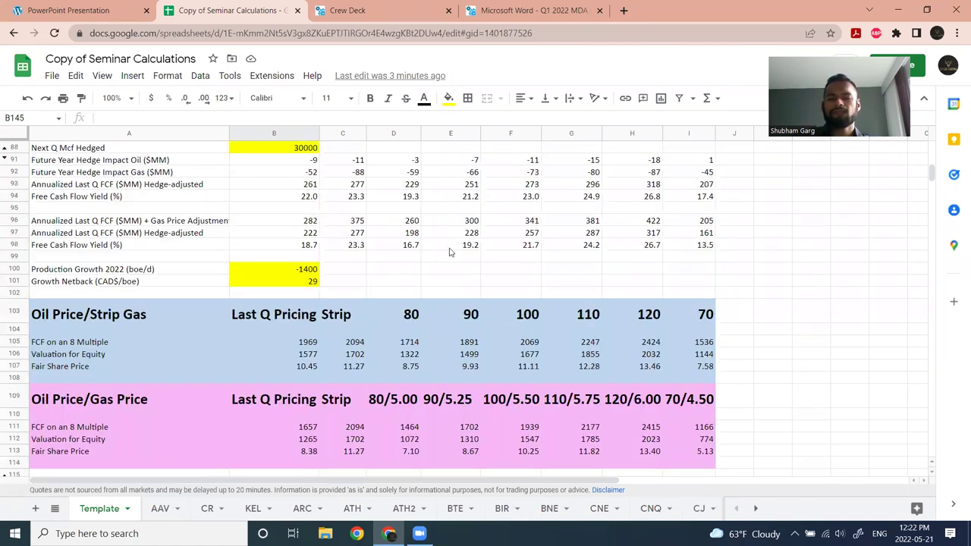
scroll(459, 250, "up", 1)
scroll(460, 255, "up", 5)
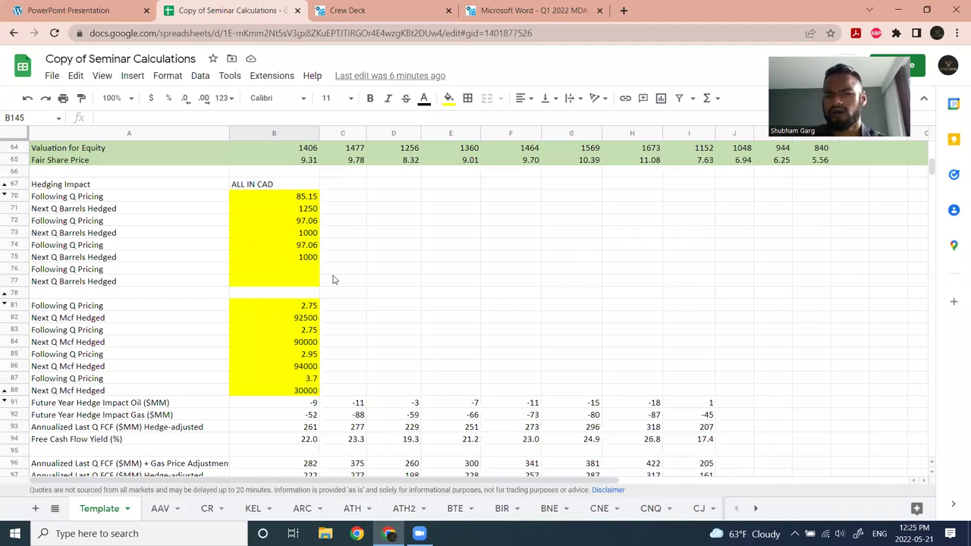
scroll(393, 275, "down", 3)
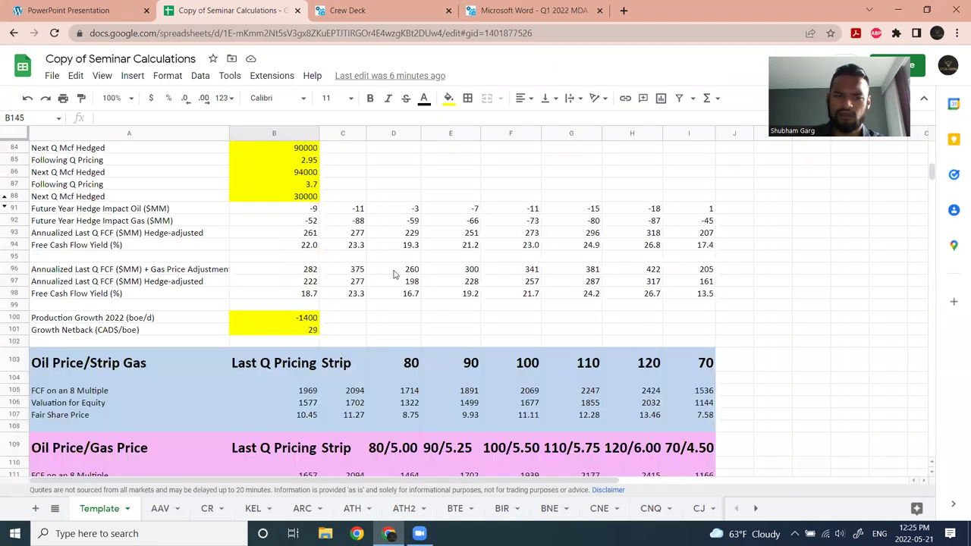
scroll(264, 410, "down", 8)
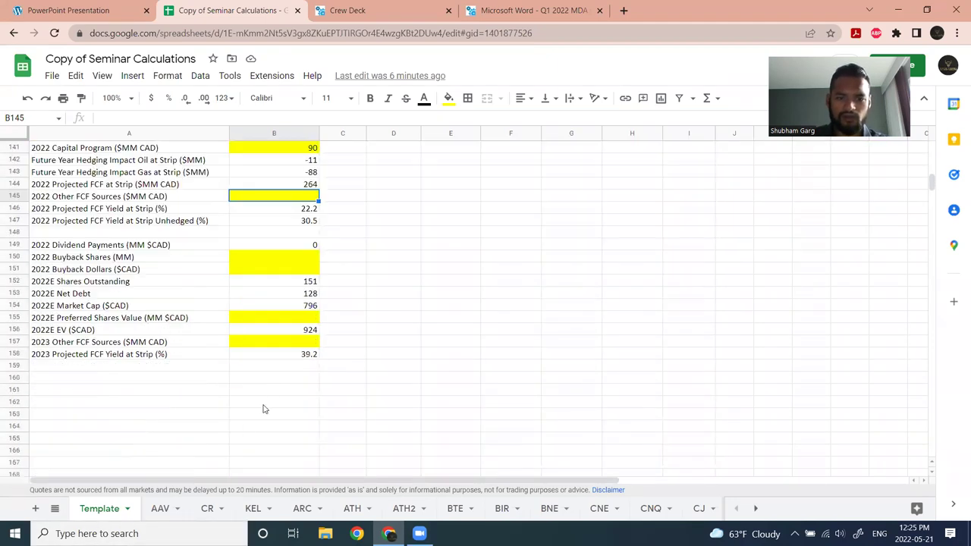
- Examine the CR sheet's Montney well diagram, potential drilling locations and Reserves Life Index
left_click(205, 509)
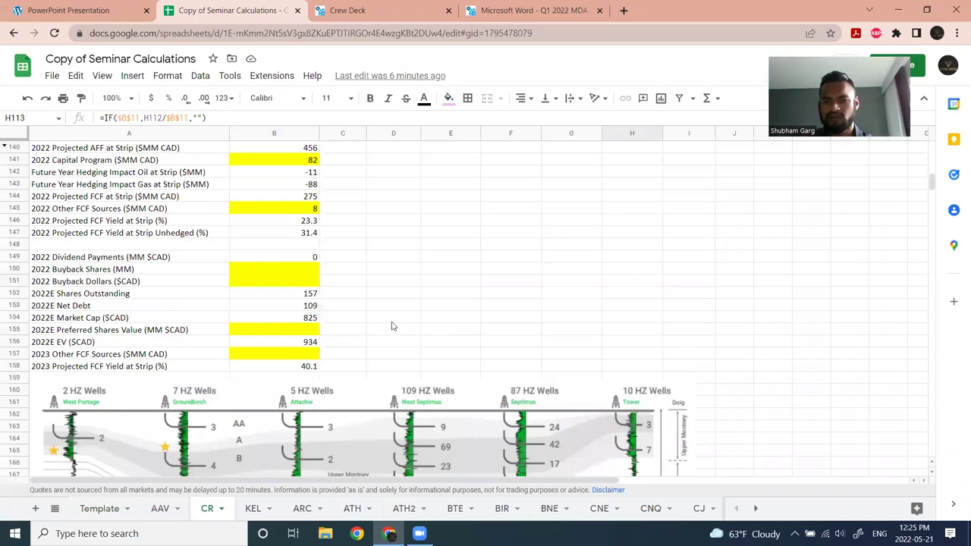
scroll(403, 270, "down", 2)
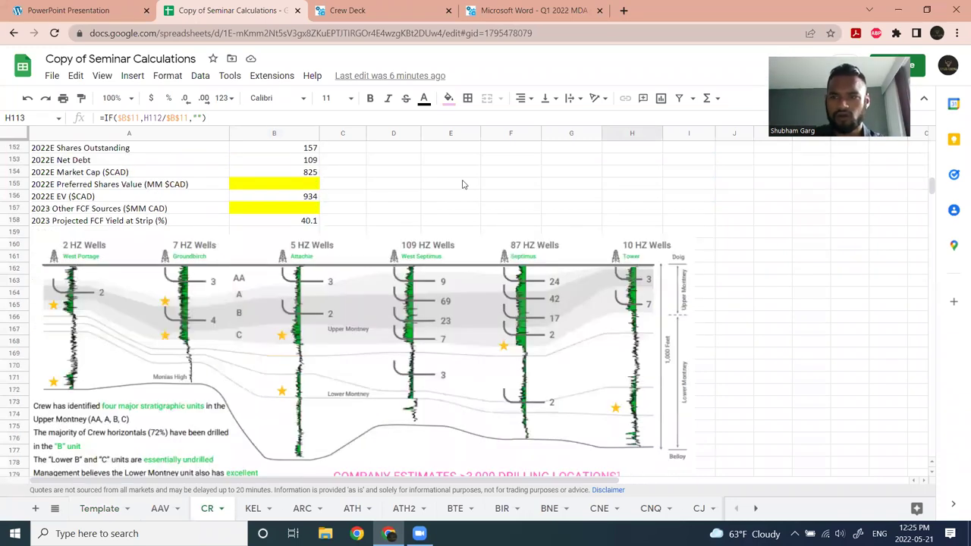
scroll(511, 364, "down", 1)
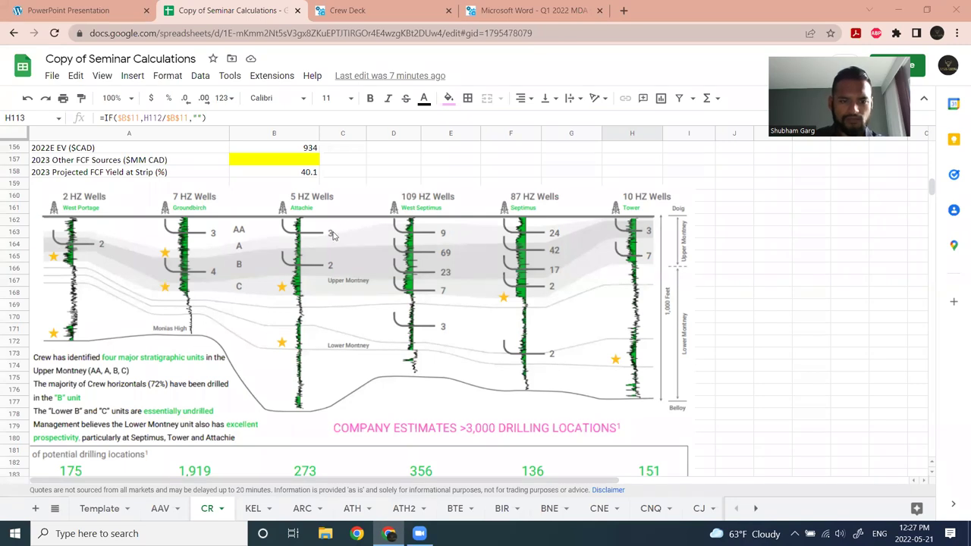
scroll(337, 231, "down", 1)
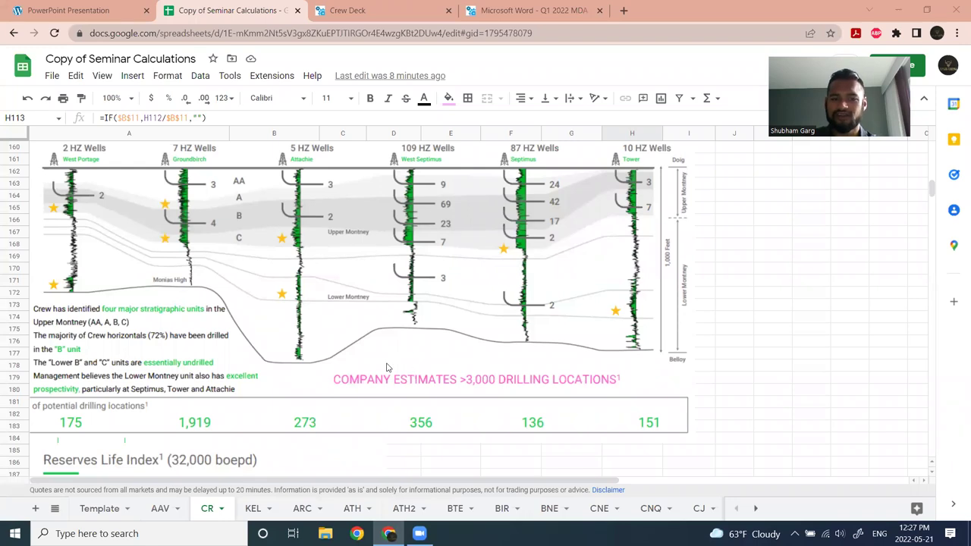
scroll(387, 364, "down", 2)
scroll(395, 316, "down", 2)
scroll(375, 345, "up", 1)
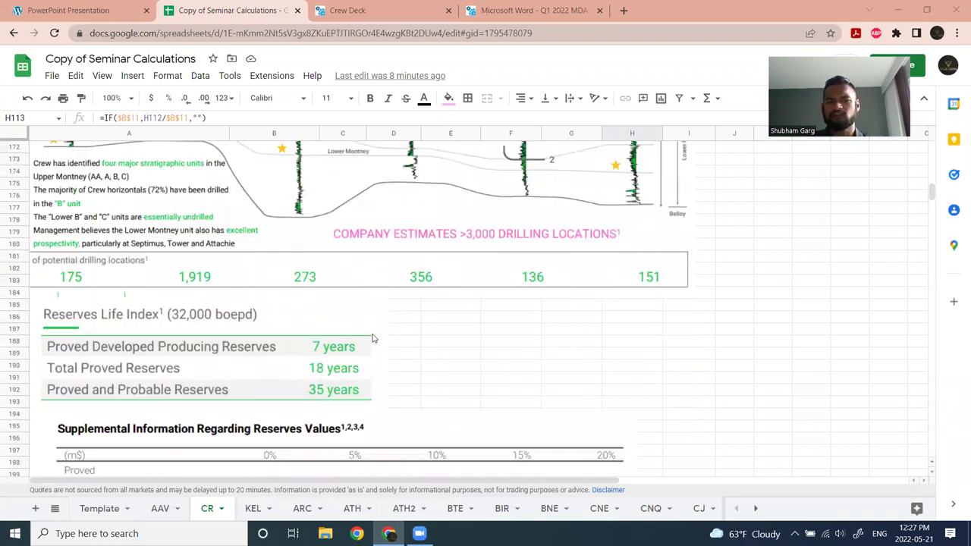
scroll(368, 343, "up", 1)
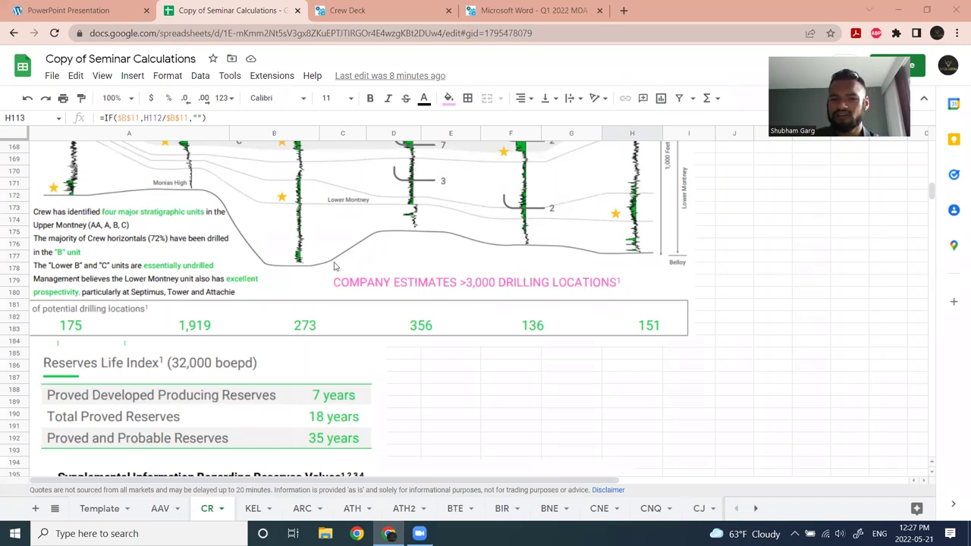
- Examine the CR sheet's reserves values table and compare the acres, production and price of VET LXE and Crew
scroll(304, 271, "down", 2)
scroll(304, 272, "down", 2)
scroll(324, 284, "up", 4)
scroll(326, 287, "down", 8)
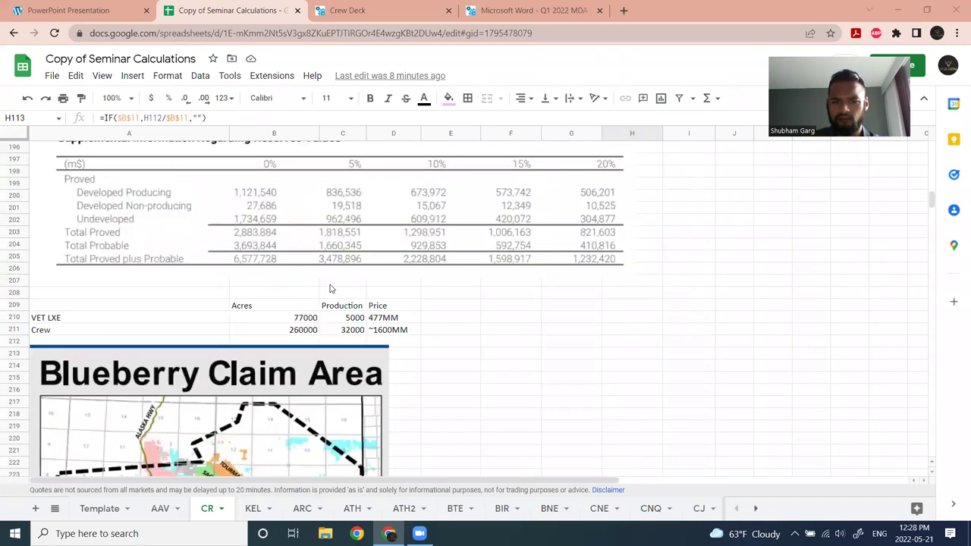
scroll(330, 289, "up", 4)
scroll(327, 288, "down", 1)
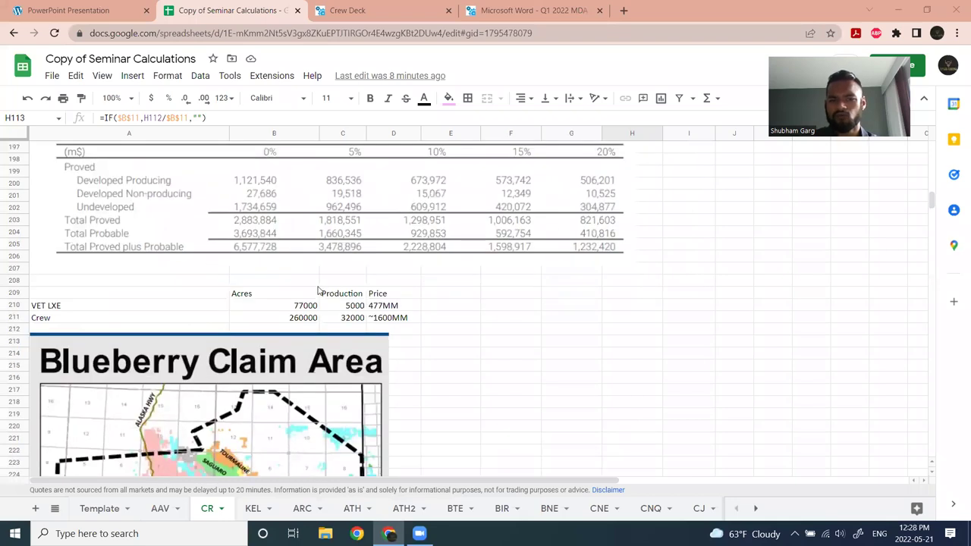
scroll(304, 273, "down", 2)
left_click(279, 259)
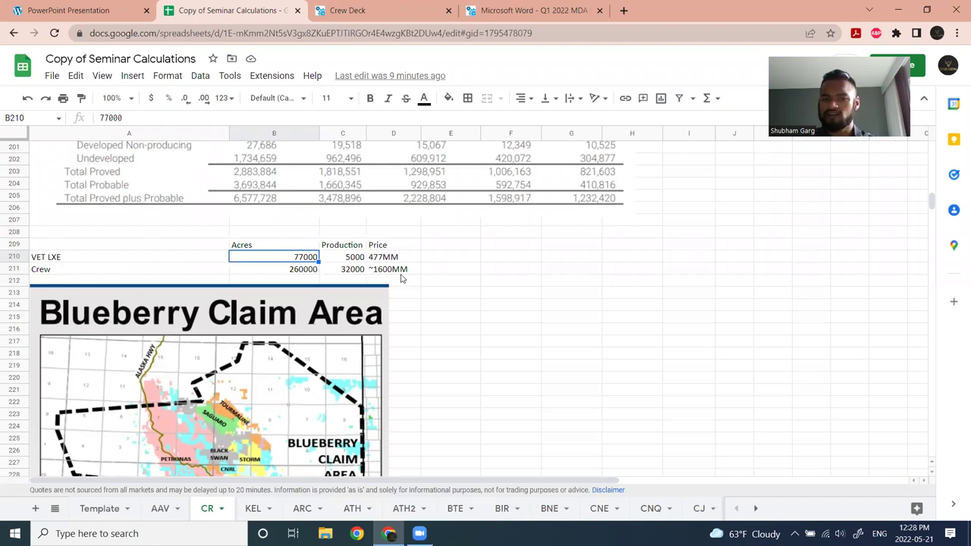
left_click(325, 257)
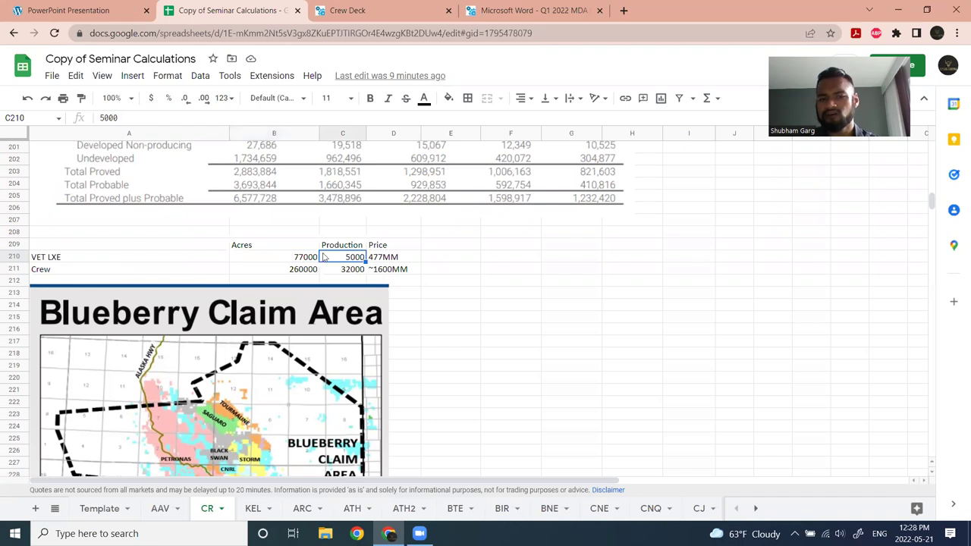
left_click(306, 261)
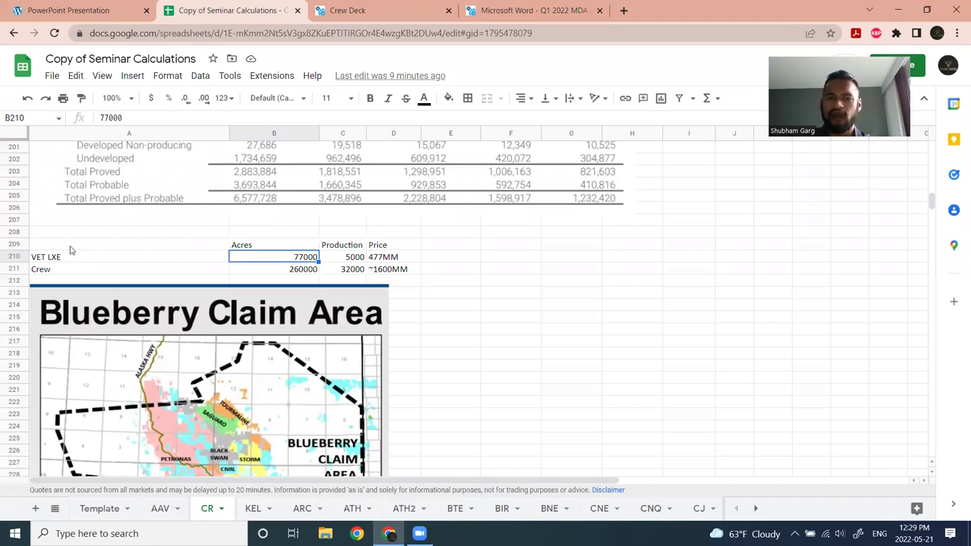
- Examine the Blueberry Claim Area map on the CR sheet for Crew's land position relative to the claim boundary and neighbouring producers
scroll(361, 334, "down", 3)
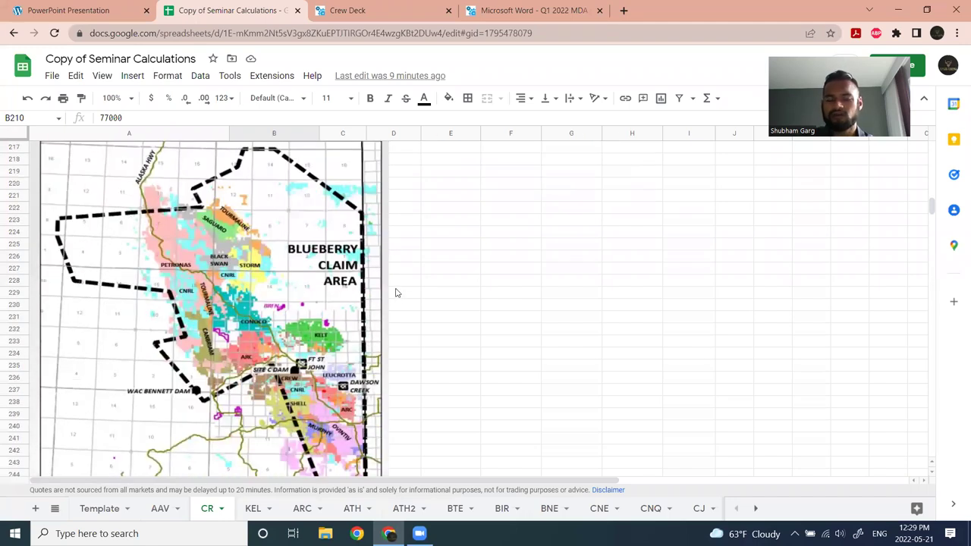
scroll(394, 291, "up", 3)
scroll(163, 220, "down", 2)
scroll(166, 222, "down", 1)
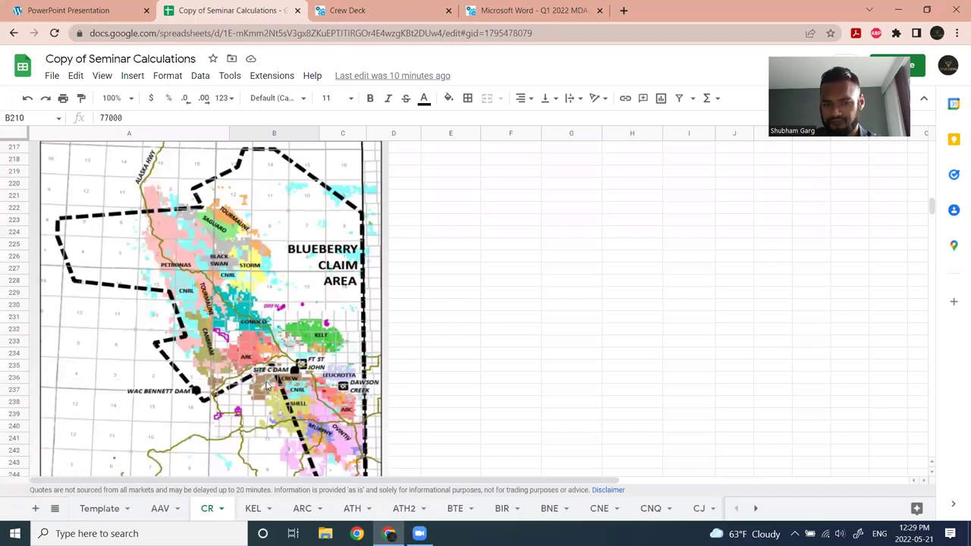
scroll(275, 387, "down", 1)
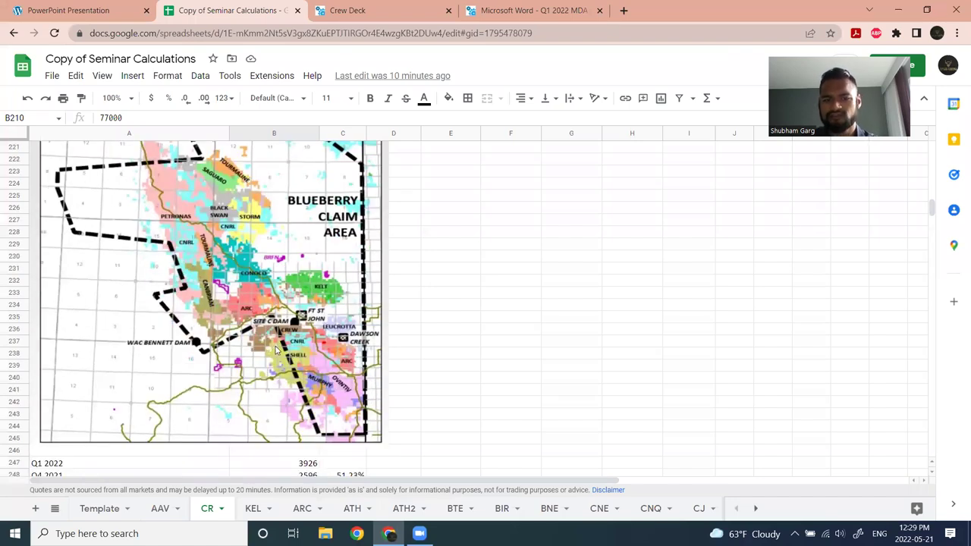
scroll(286, 304, "up", 1)
scroll(286, 304, "up", 2)
scroll(303, 282, "down", 2)
scroll(288, 427, "down", 1)
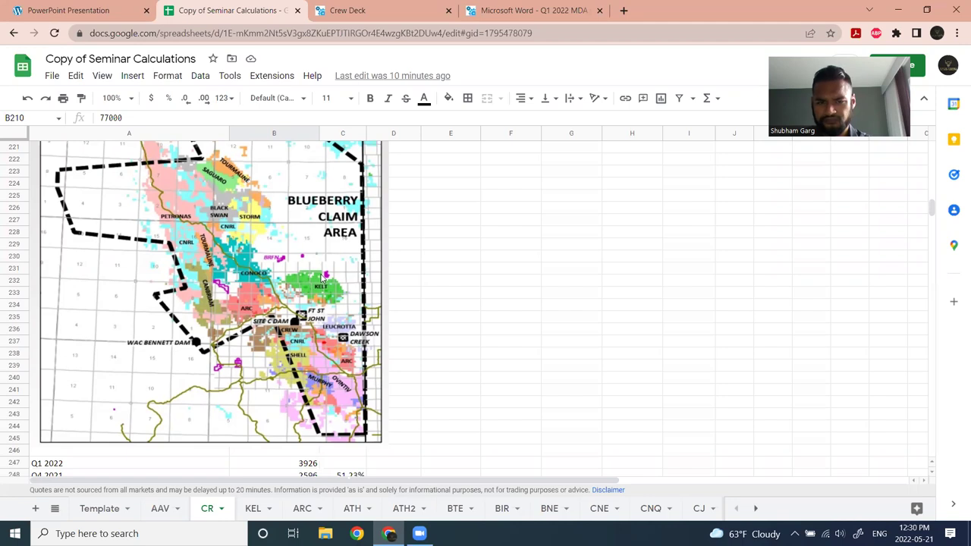
scroll(326, 279, "up", 4)
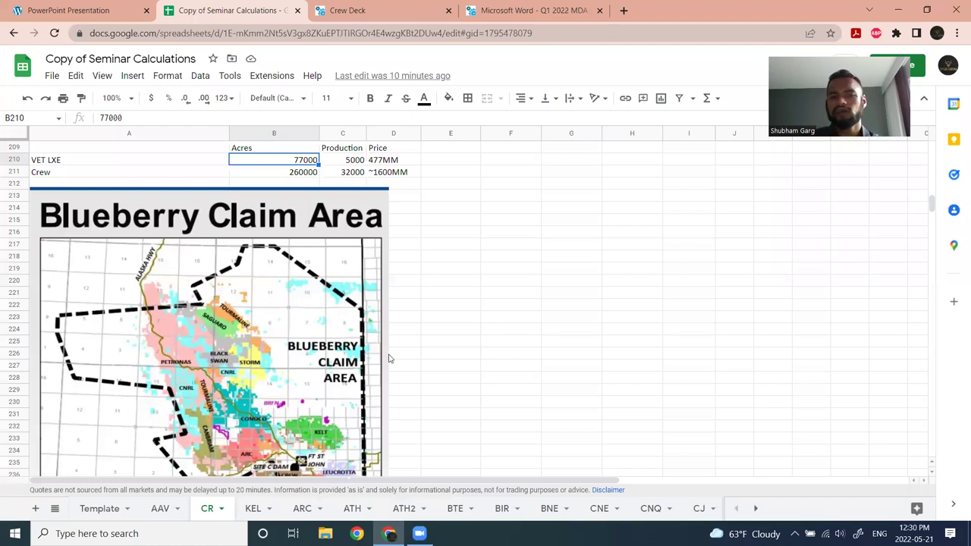
scroll(421, 357, "down", 2)
scroll(149, 427, "down", 2)
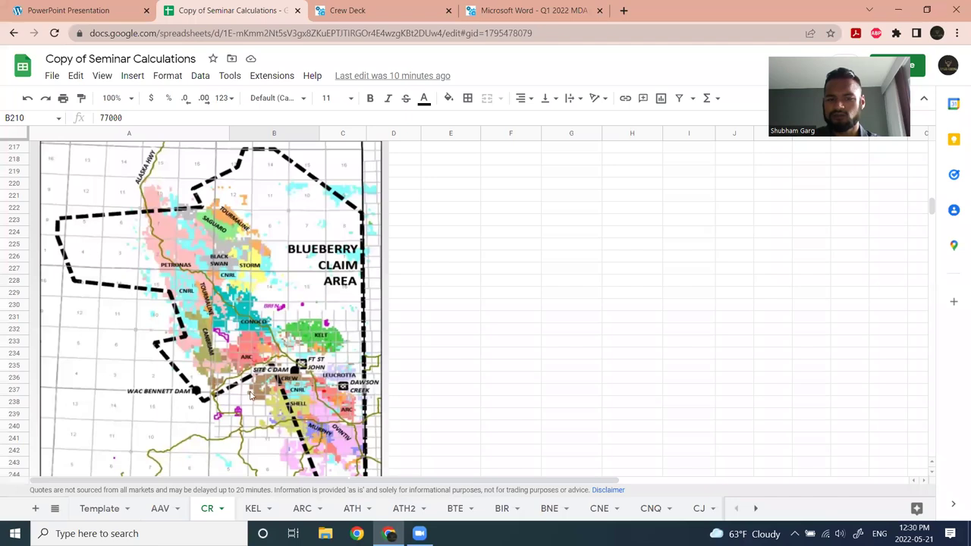
- Compare the Q1 2022 and Q4 2021 figures below the Blueberry Claim Area map on the CR sheet
scroll(289, 344, "up", 5)
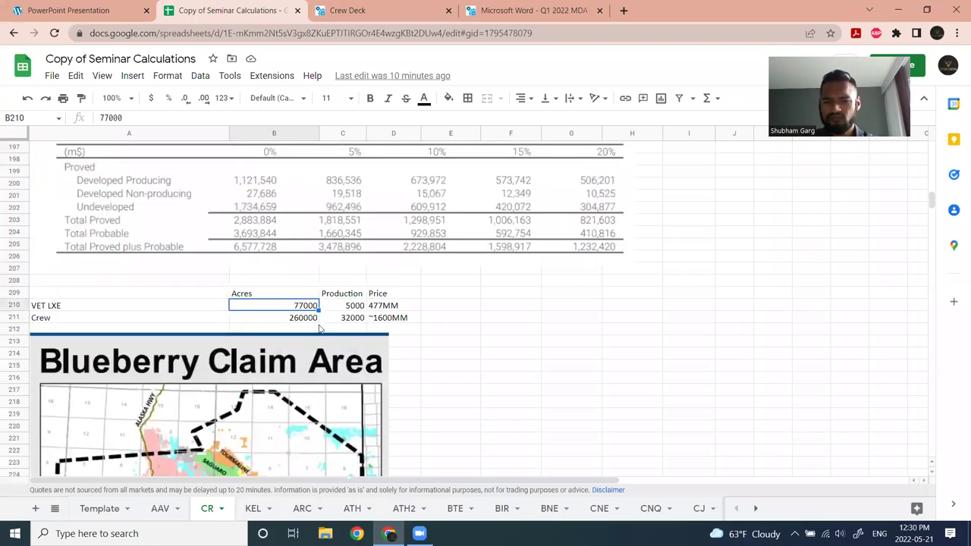
scroll(308, 340, "down", 3)
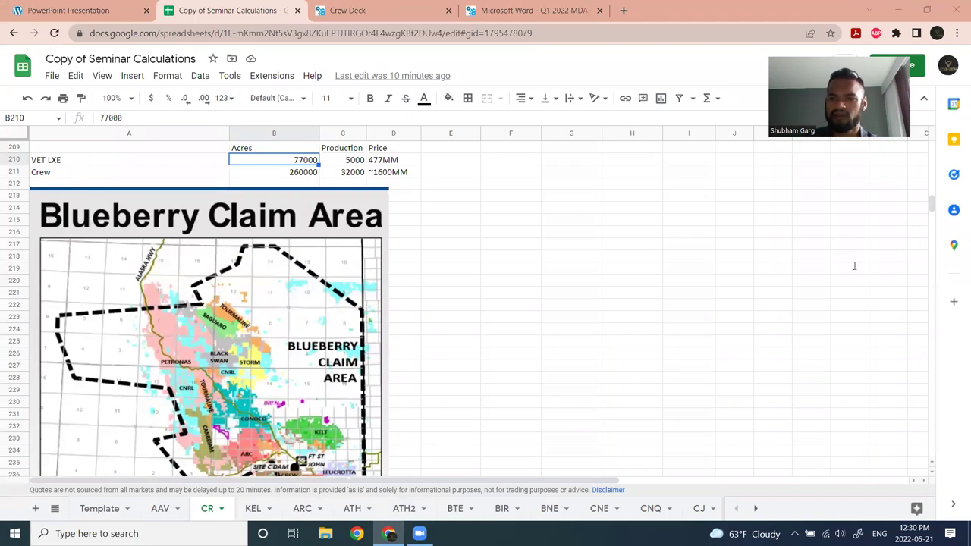
scroll(388, 289, "down", 6)
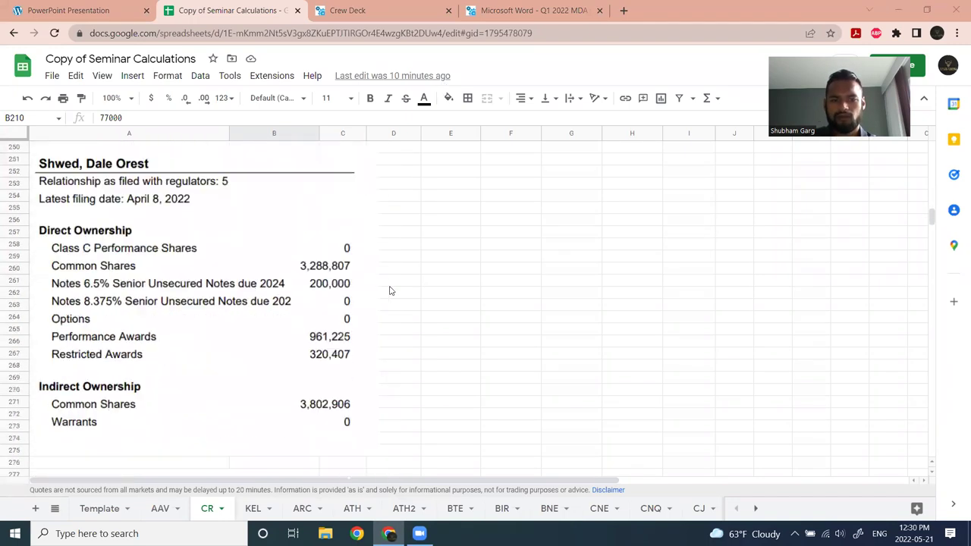
scroll(390, 290, "up", 3)
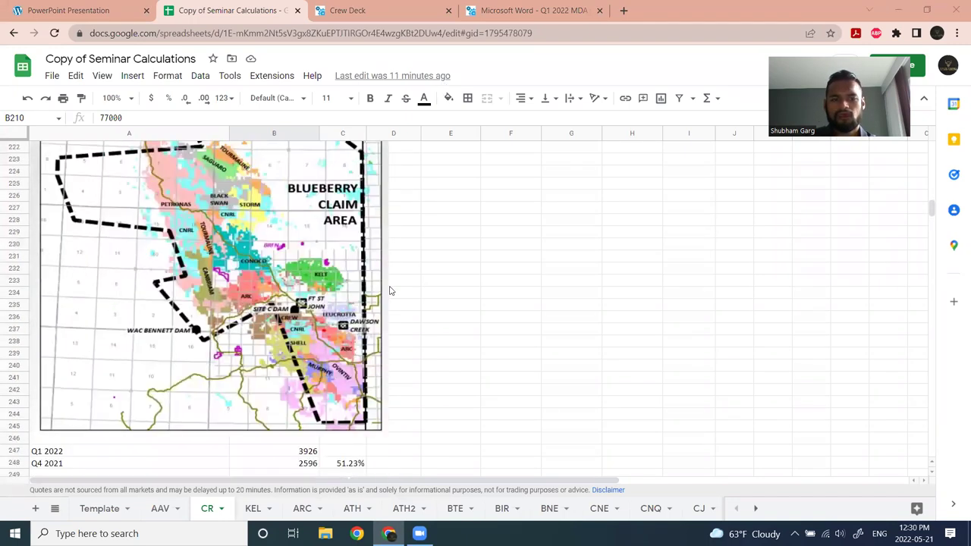
left_click(312, 463)
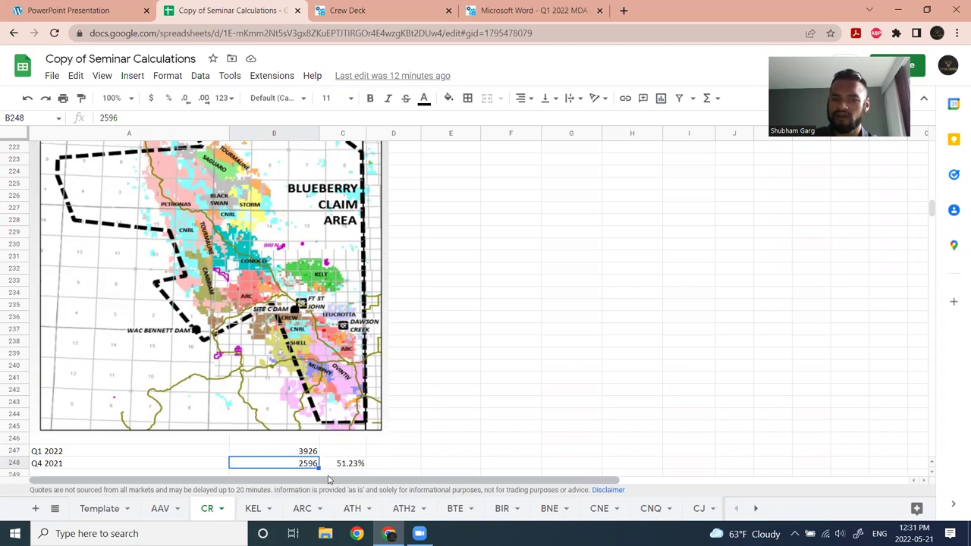
left_click(296, 453)
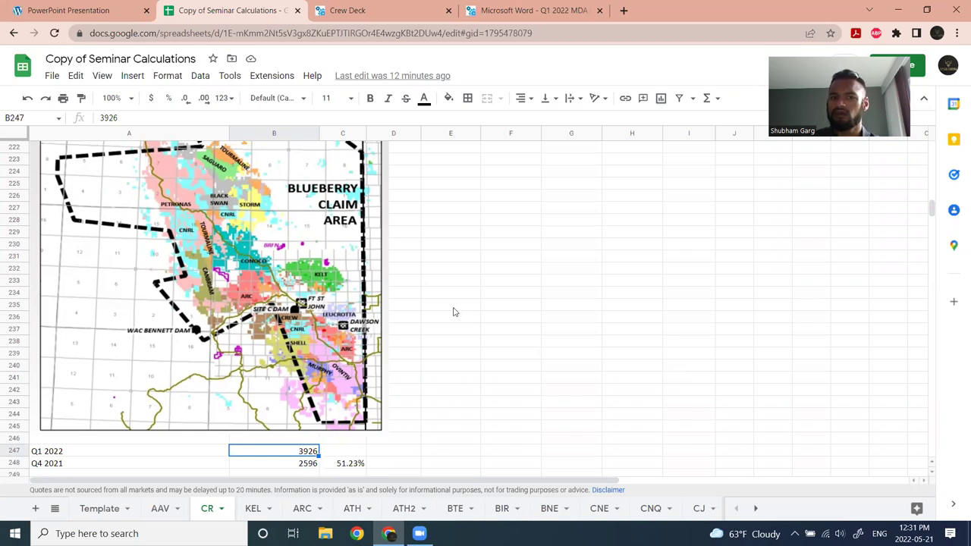
scroll(454, 312, "up", 3)
scroll(457, 296, "down", 6)
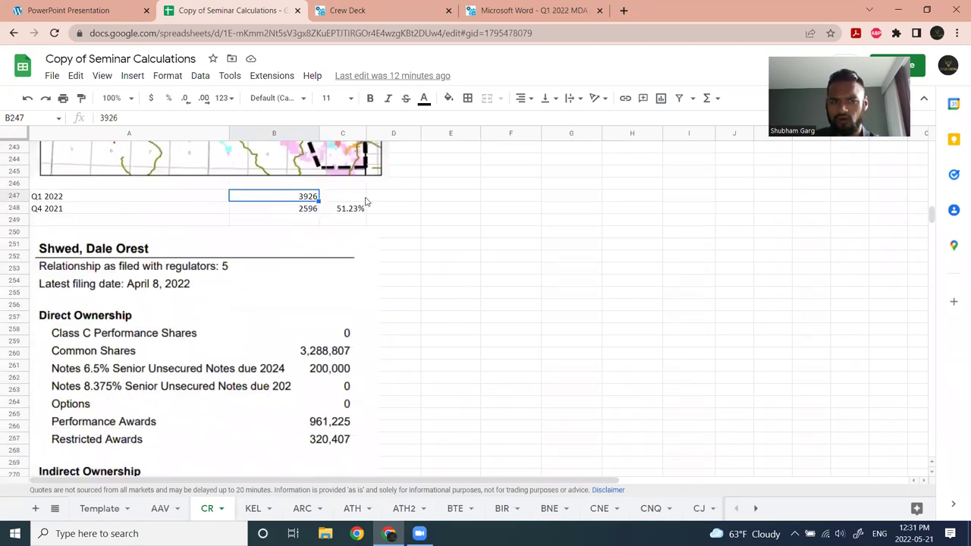
left_click(412, 208)
- Re-examine the CR sheet's Reserves Life Index and the supplemental reserves values table across the discount rates
scroll(585, 303, "up", 10)
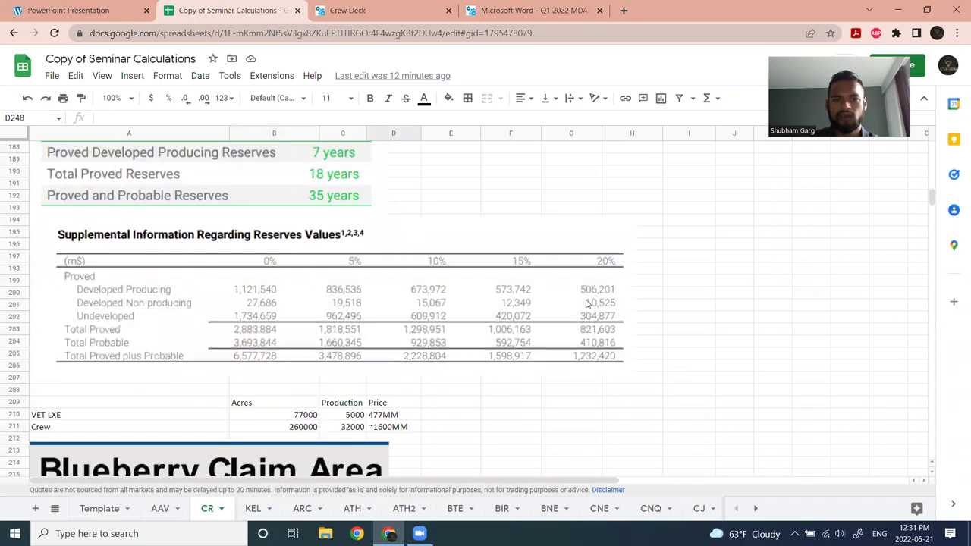
scroll(564, 275, "down", 3)
scroll(564, 275, "up", 5)
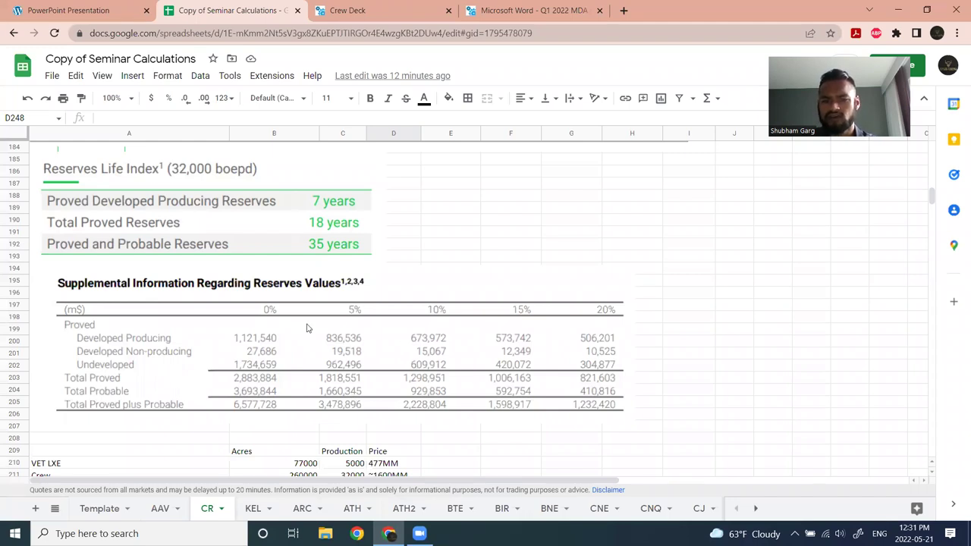
left_click(479, 362)
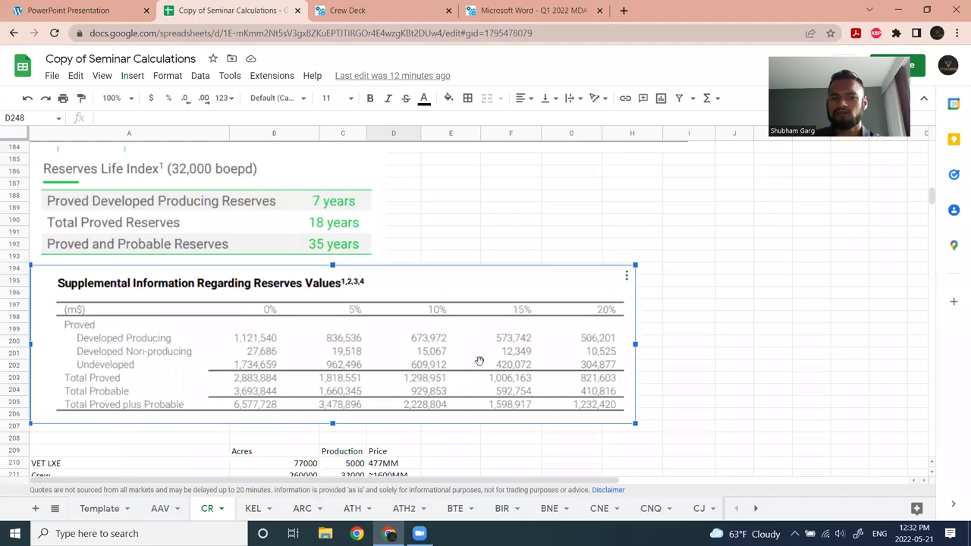
left_click(706, 348)
left_click(781, 414)
left_click(691, 356)
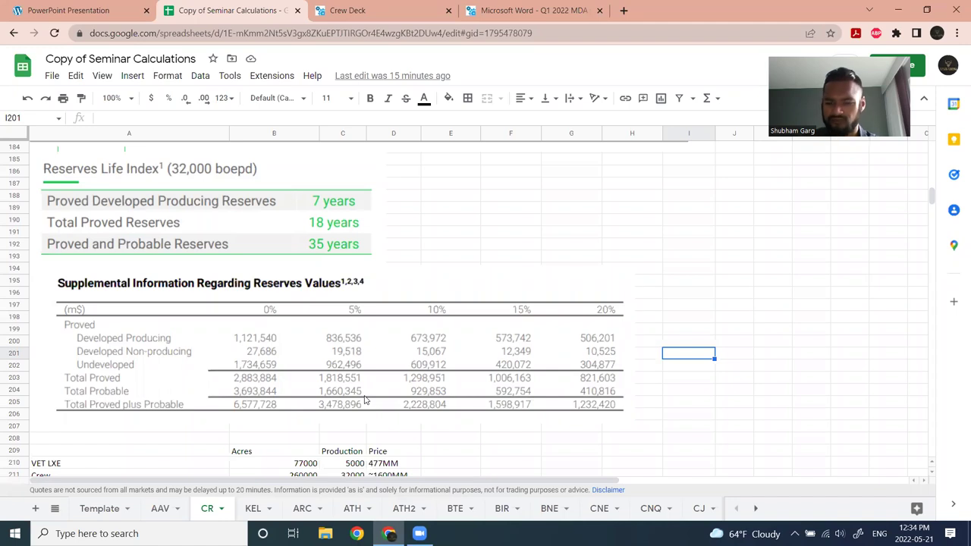
- Examine the insider's direct and indirect ownership on the CR sheet and the CWEGF article performance summary below it
scroll(405, 303, "down", 15)
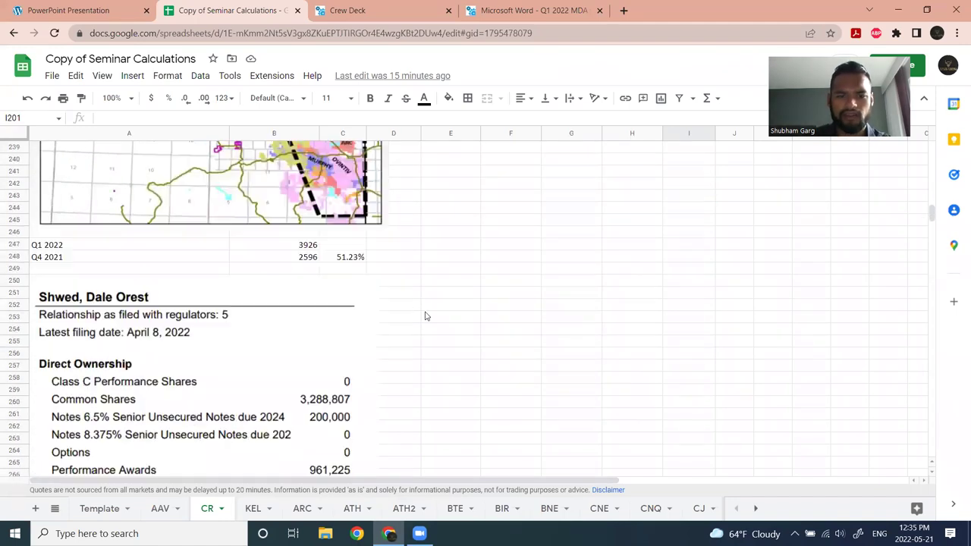
scroll(435, 310, "up", 5)
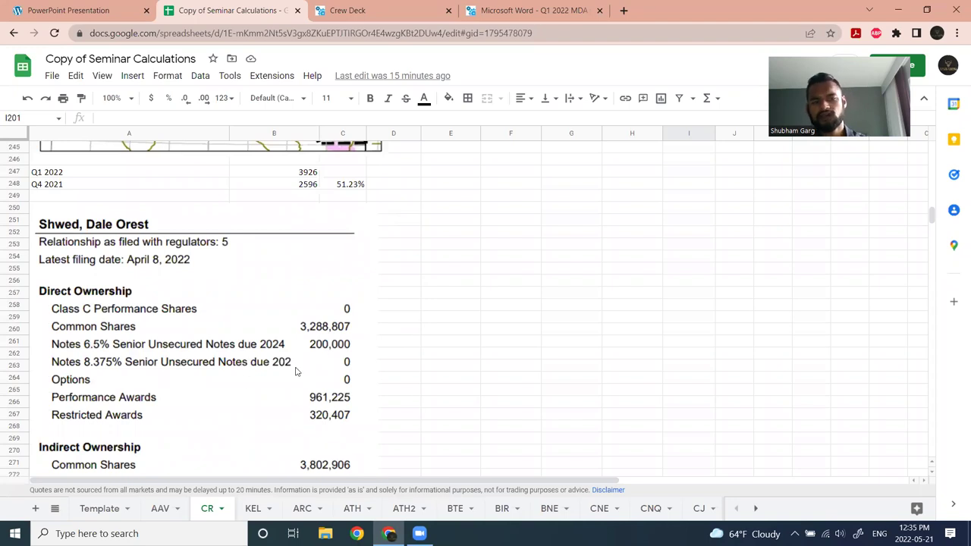
scroll(328, 303, "down", 1)
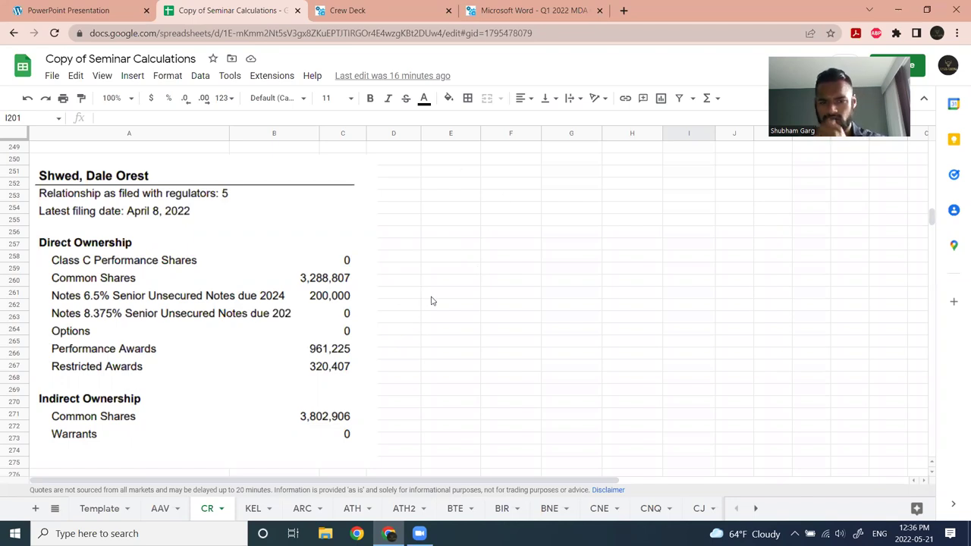
scroll(430, 301, "down", 5)
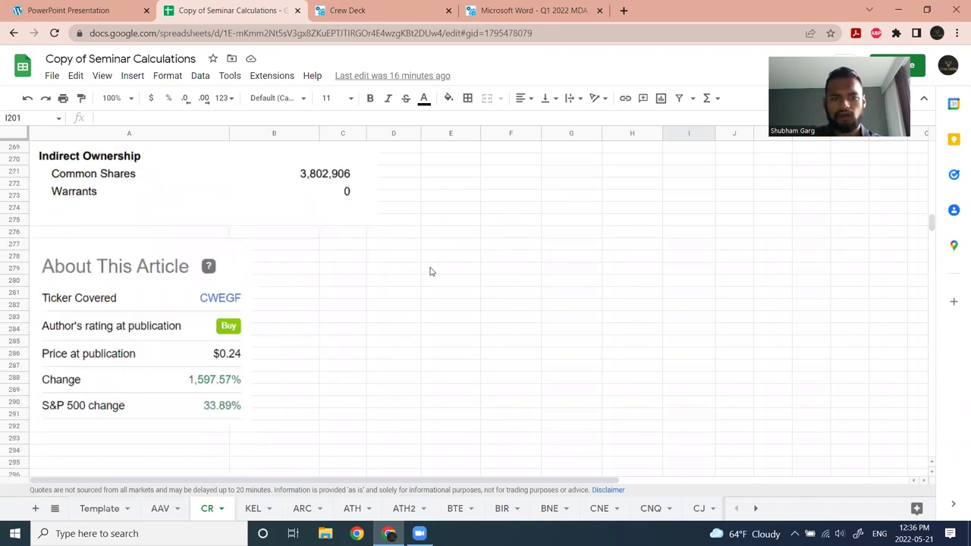
scroll(395, 273, "down", 1)
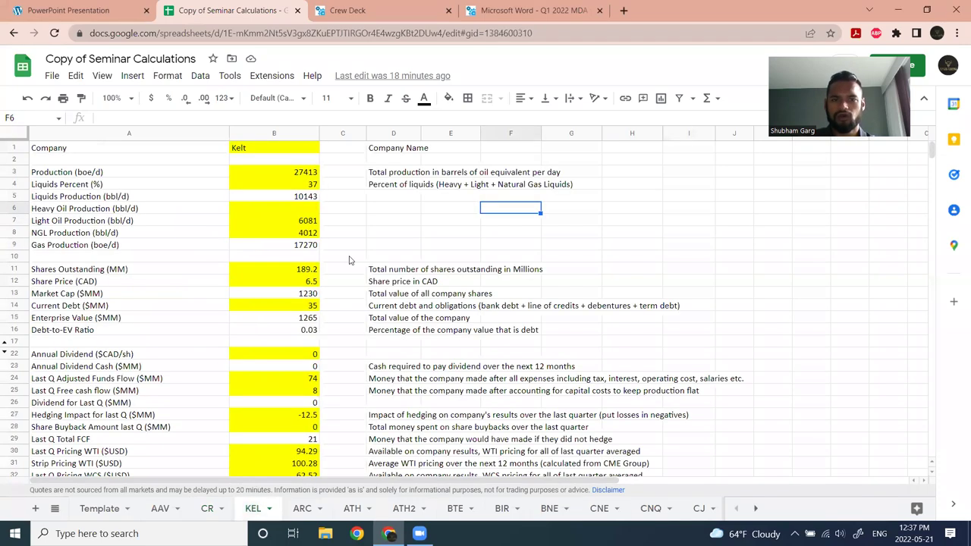
- Review Kelt's production, light oil and shares outstanding inputs on the KEL sheet
left_click(278, 152)
left_click(306, 173)
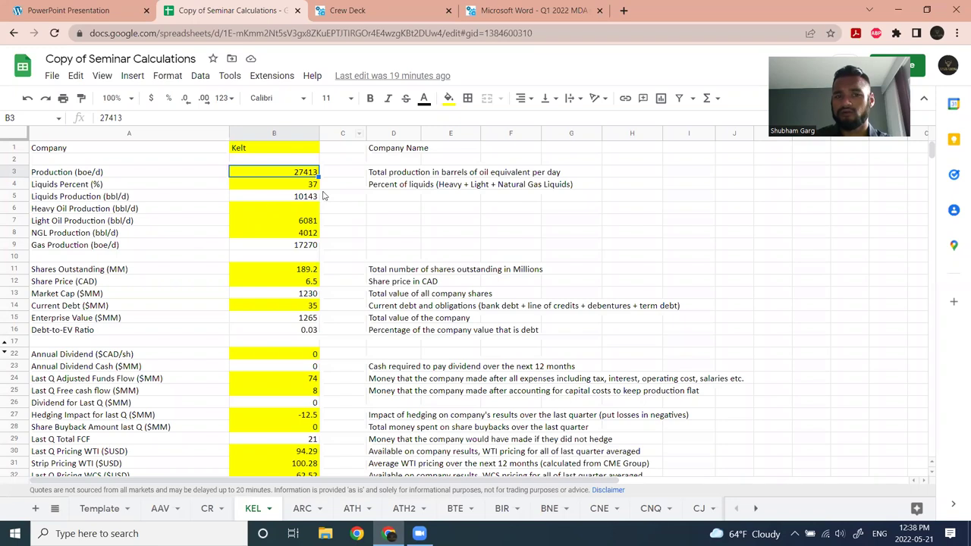
left_click(302, 223)
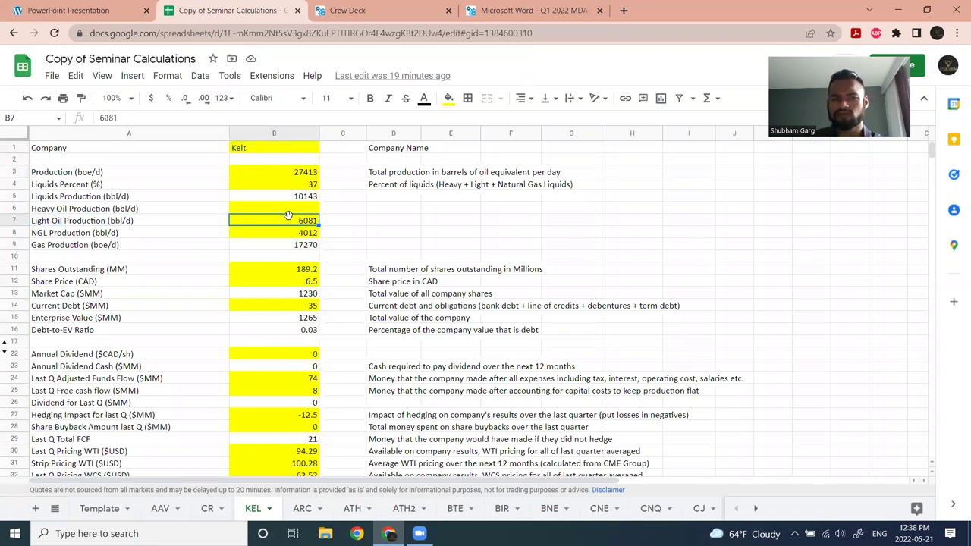
left_click(112, 230)
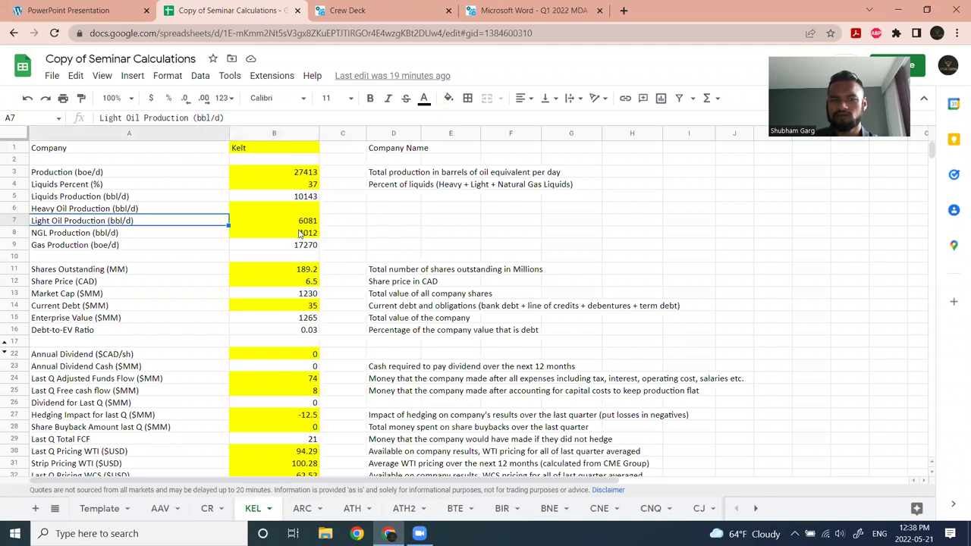
scroll(296, 227, "down", 3)
left_click(300, 176)
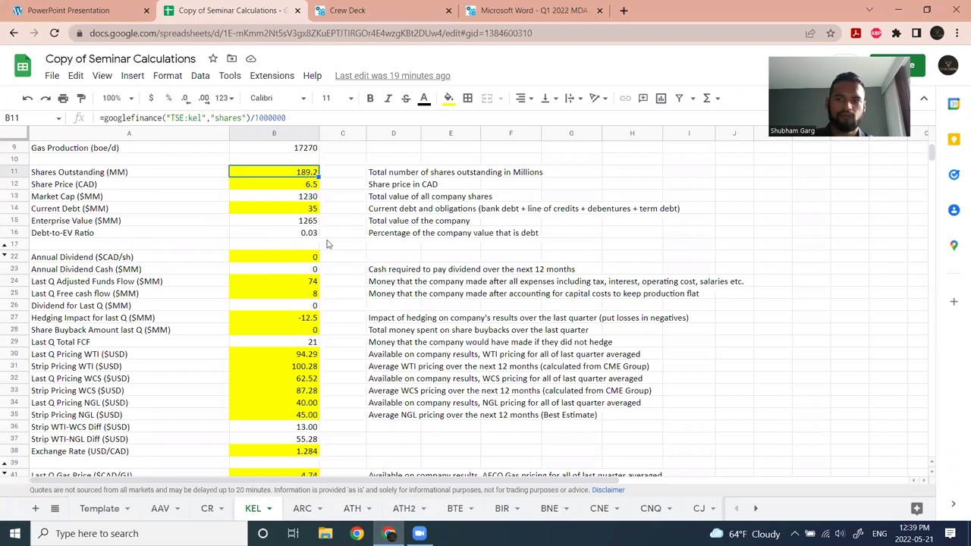
- Review Kelt's debt, last-quarter cash flow, hedging impact and oil, NGL and gas pricing inputs on the KEL sheet
scroll(321, 225, "down", 1)
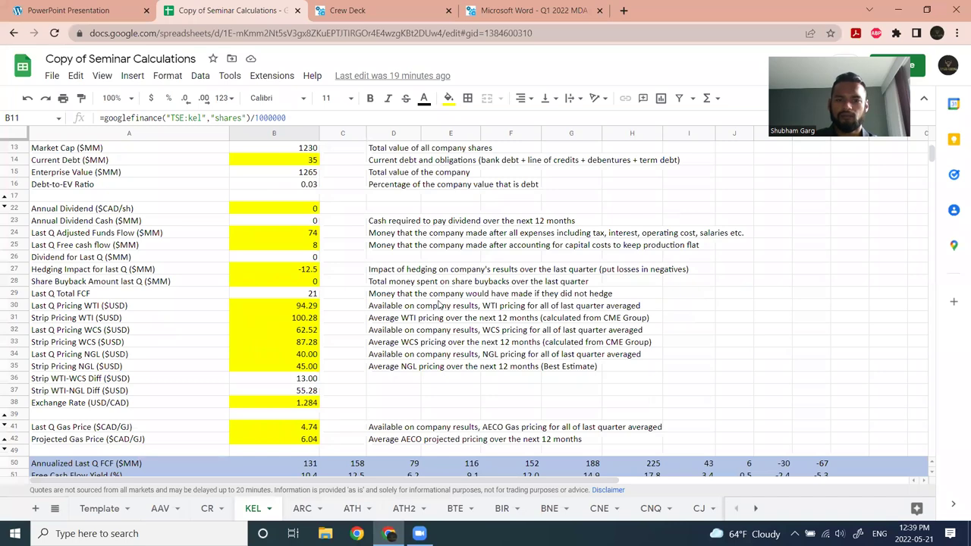
scroll(325, 247, "down", 1)
scroll(325, 246, "up", 1)
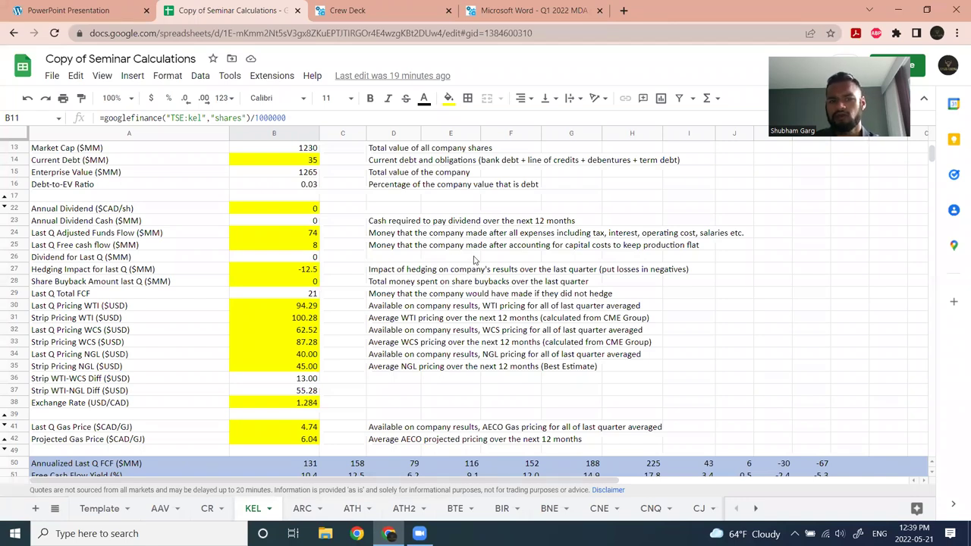
scroll(464, 260, "down", 7)
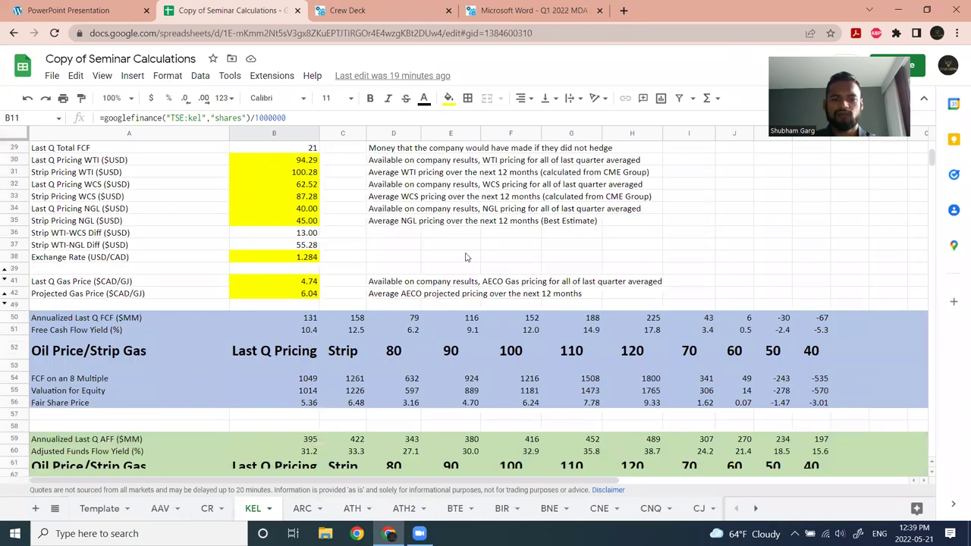
scroll(468, 255, "up", 4)
scroll(468, 255, "up", 5)
scroll(448, 273, "down", 2)
scroll(432, 288, "up", 2)
scroll(414, 301, "down", 1)
scroll(414, 301, "down", 2)
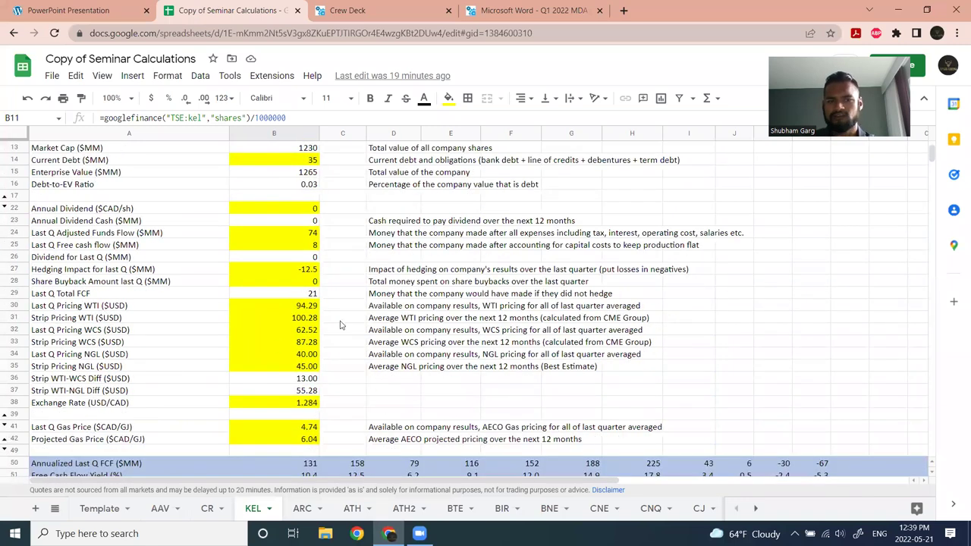
scroll(294, 360, "down", 1)
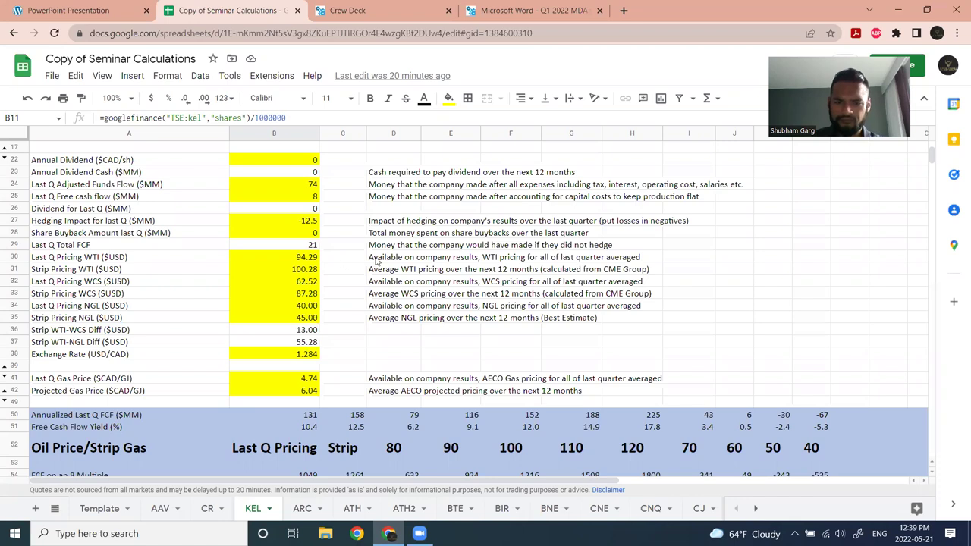
- Examine Kelt's free cash flow and adjusted funds flow valuation tables and fair share prices across the oil price scenarios
scroll(540, 343, "down", 1)
scroll(540, 344, "down", 1)
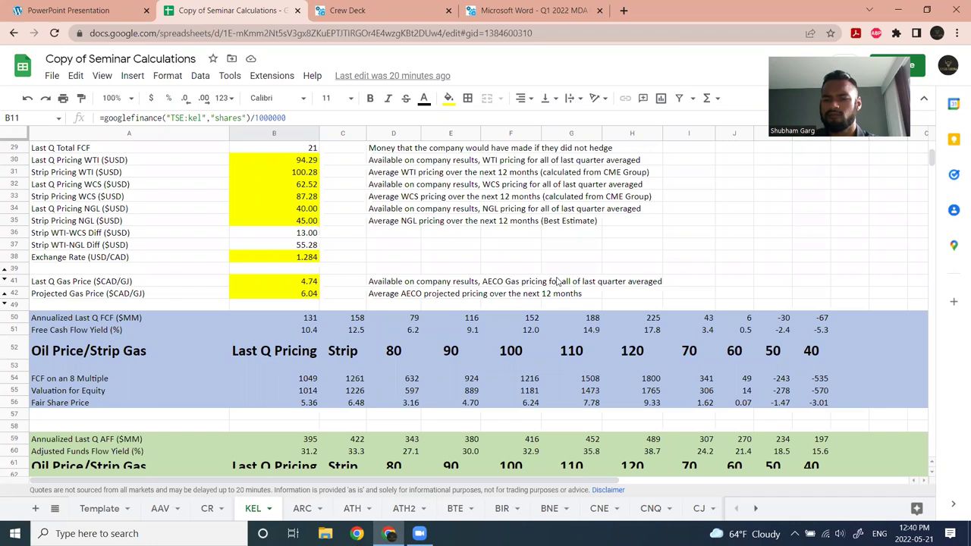
scroll(563, 262, "down", 3)
scroll(504, 258, "up", 2)
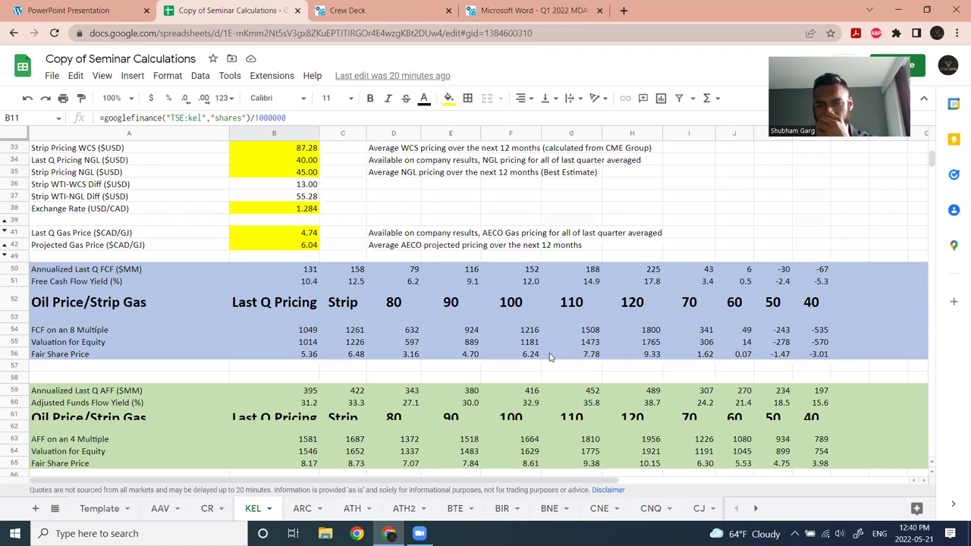
- Review Kelt's oil and gas hedging inputs and the future-year hedge impact rows
scroll(456, 334, "down", 3)
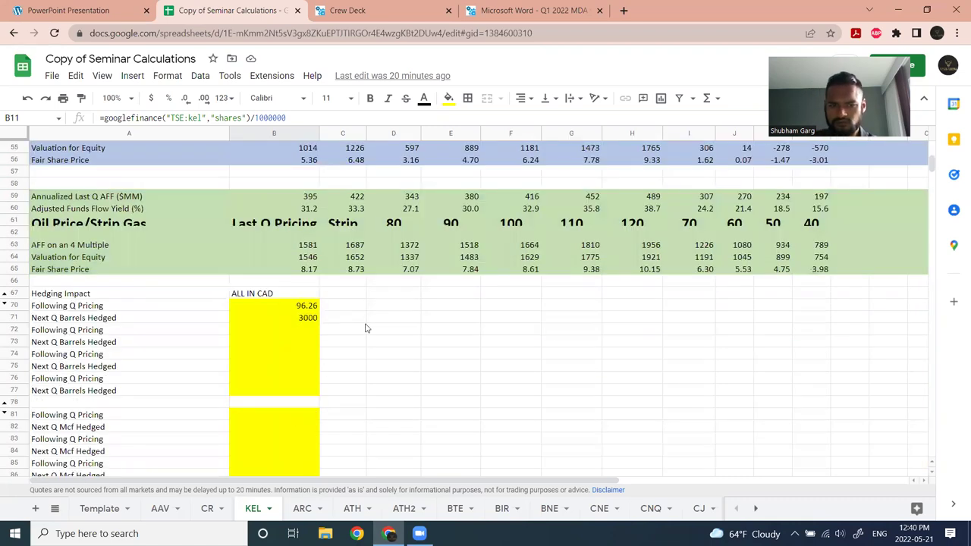
scroll(319, 296, "down", 1)
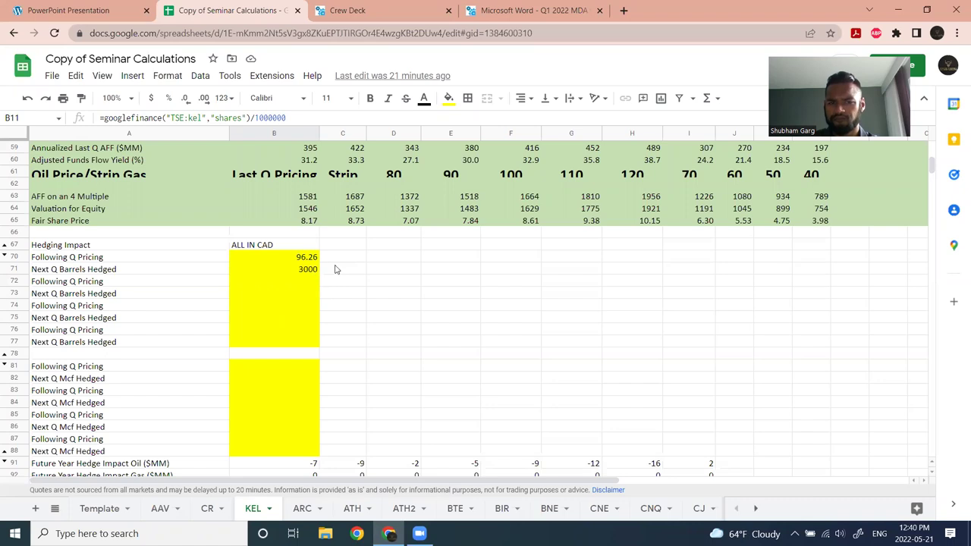
scroll(334, 269, "down", 1)
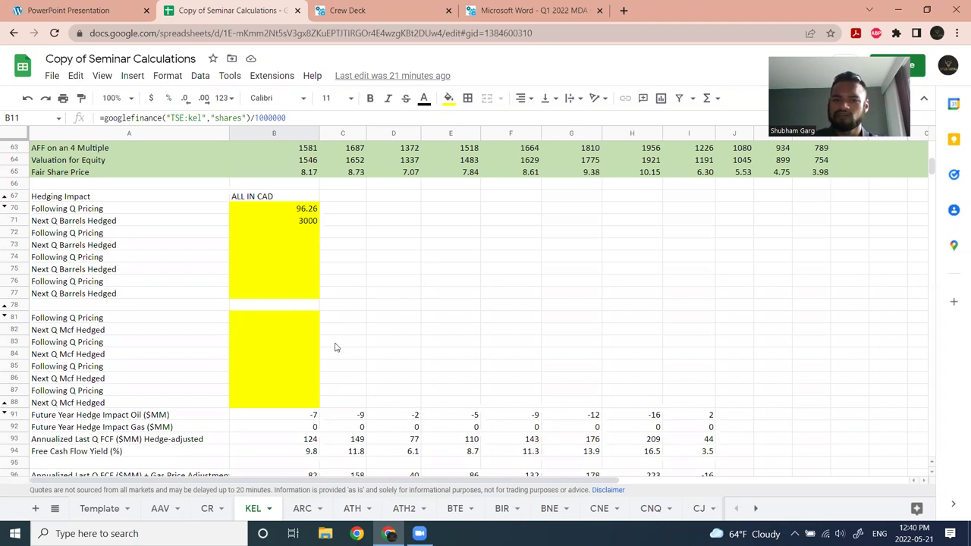
scroll(332, 333, "down", 1)
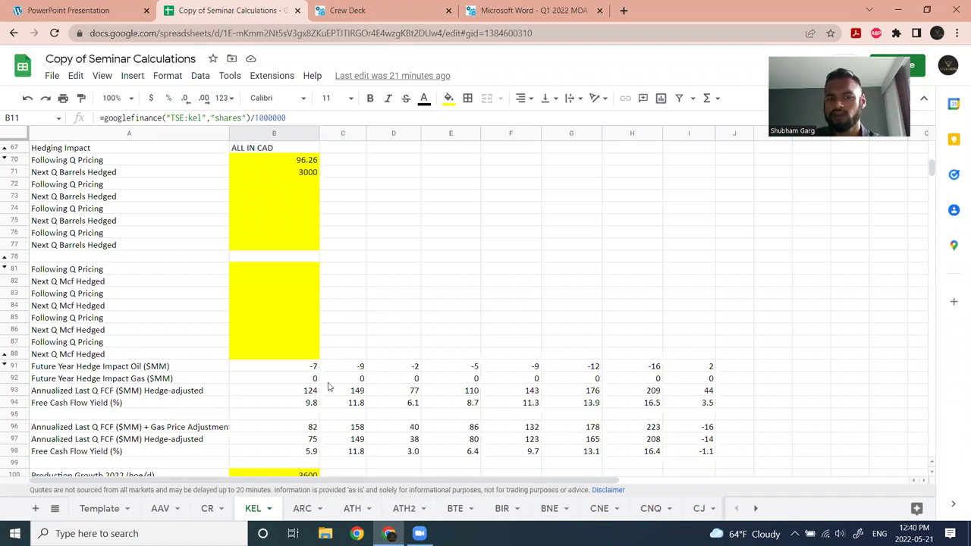
- Examine Kelt's hedge-adjusted free cash flow yields and the 2022 production growth and growth netback inputs
scroll(283, 261, "down", 2)
scroll(293, 240, "down", 2)
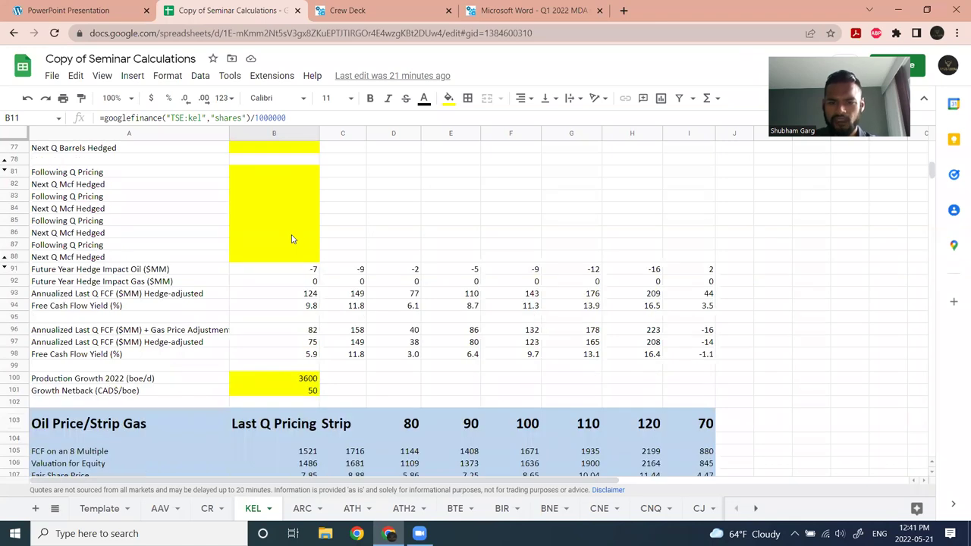
scroll(321, 382, "down", 2)
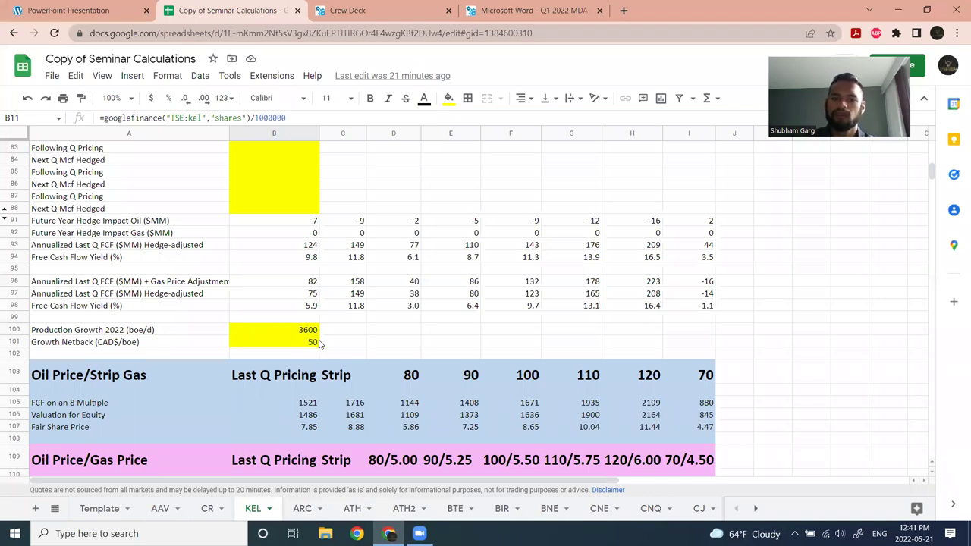
left_click(150, 346)
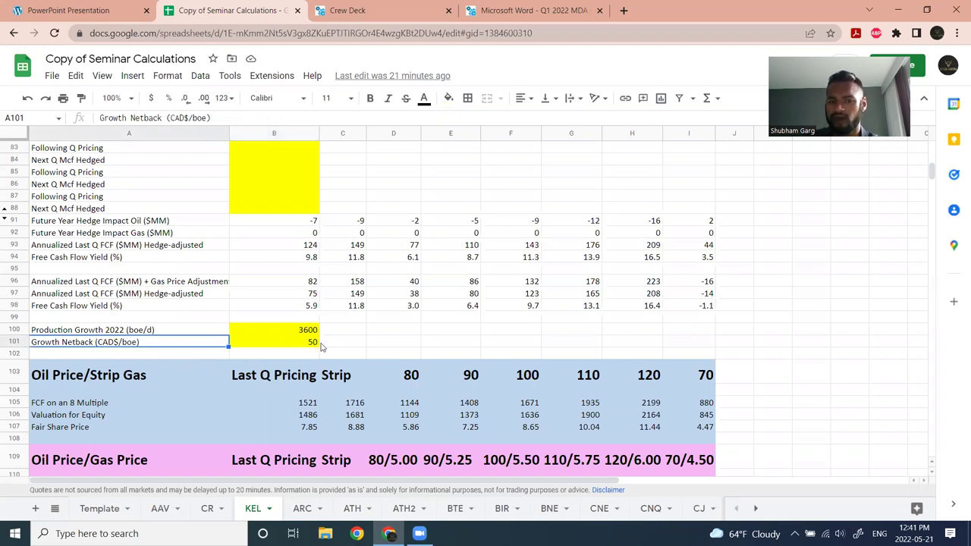
left_click(324, 343)
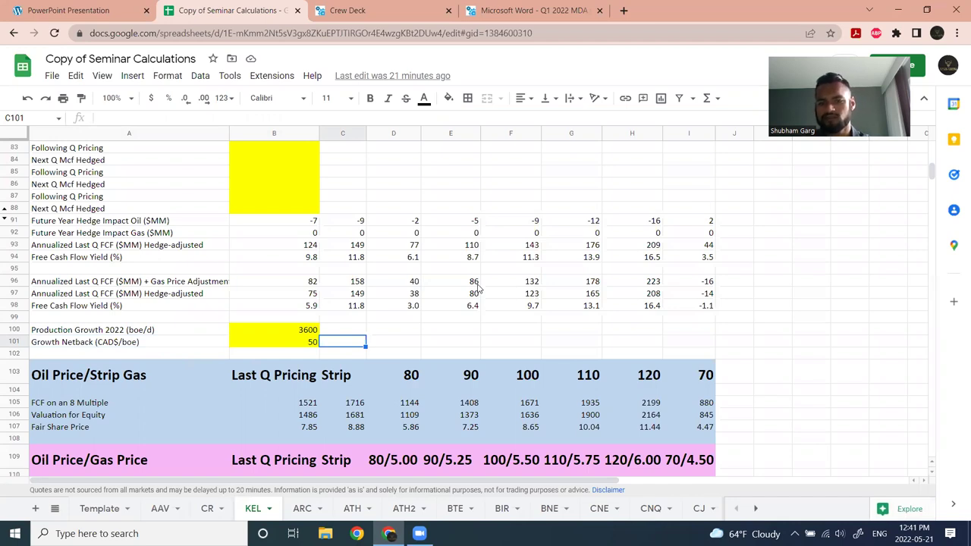
- Compare Kelt's growth-adjusted fair share prices across the strip gas and oil/gas price scenarios with the earlier free cash flow valuation
scroll(478, 287, "down", 5)
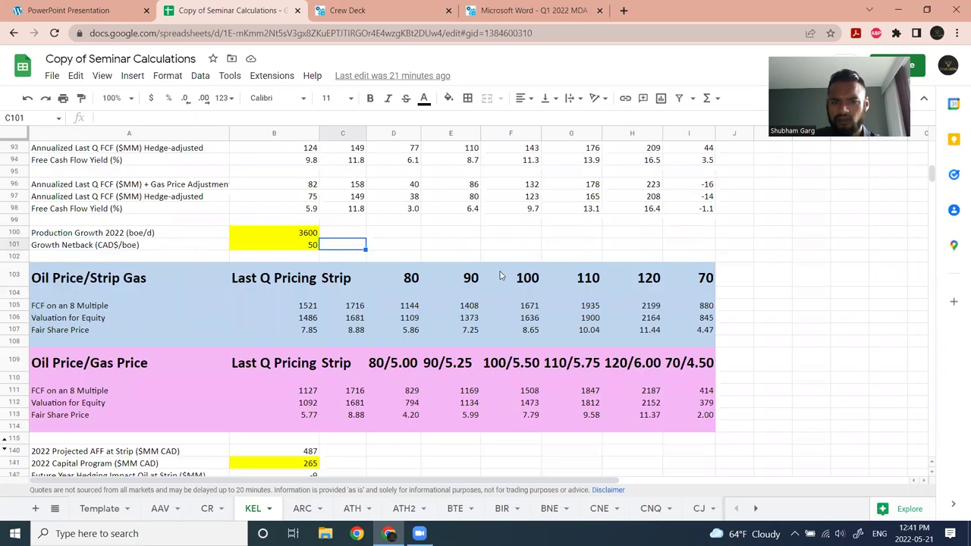
scroll(480, 159, "up", 15)
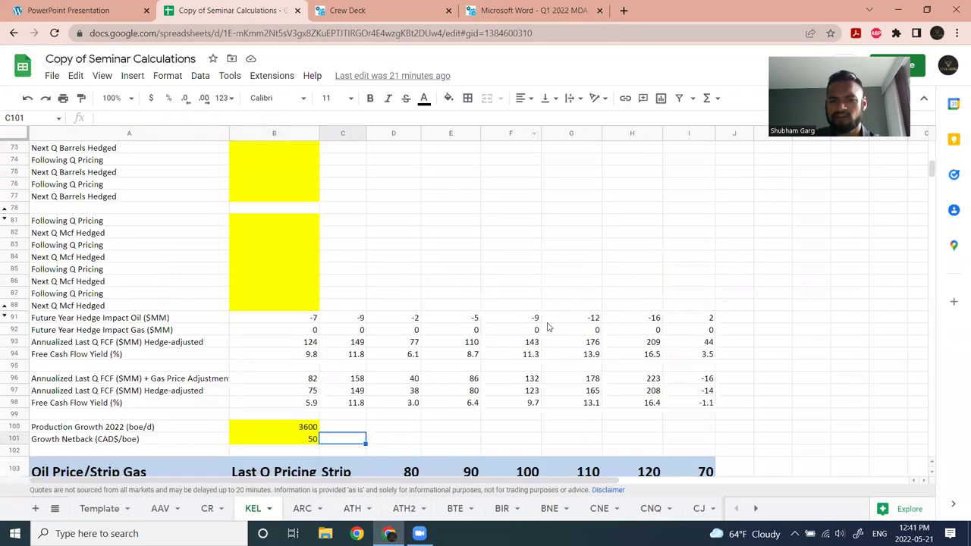
scroll(556, 337, "up", 7)
scroll(485, 410, "down", 17)
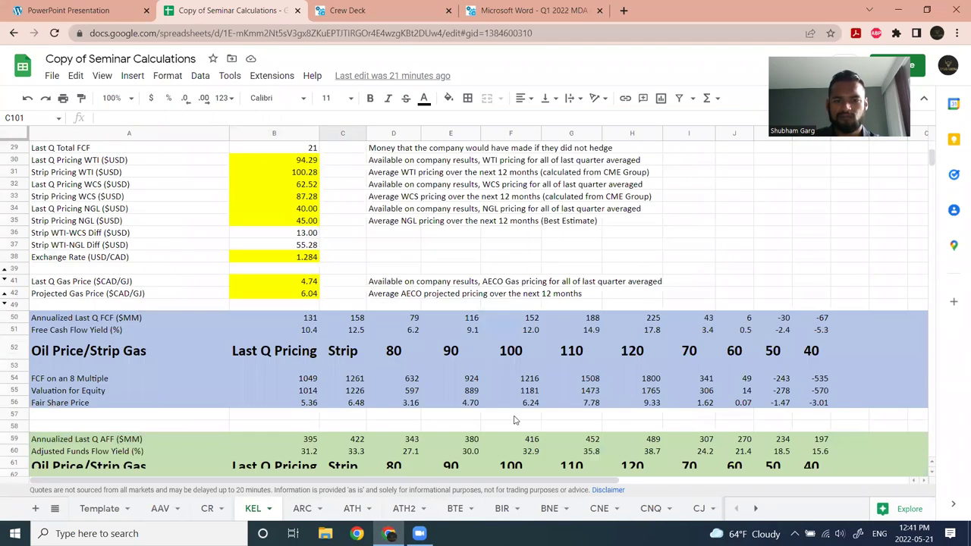
scroll(515, 415, "down", 3)
scroll(519, 411, "up", 1)
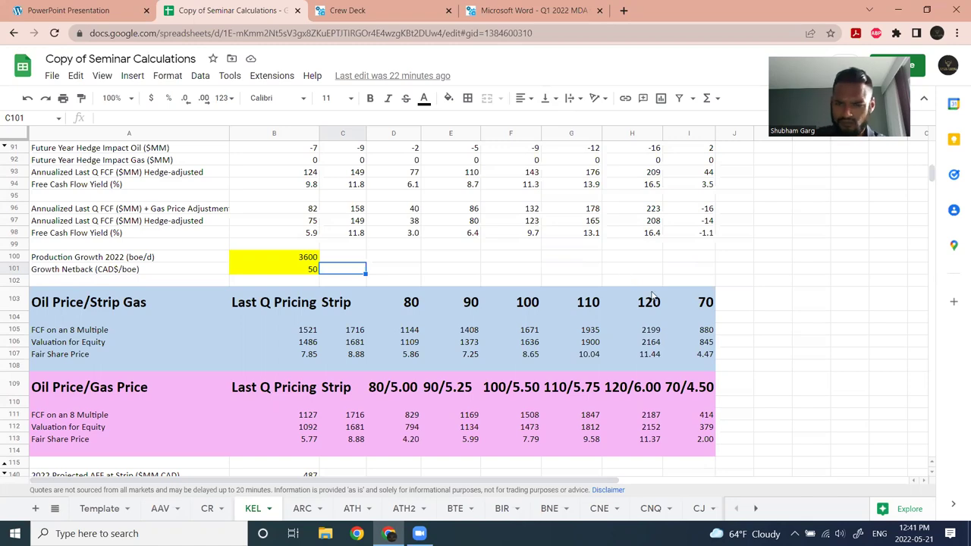
scroll(330, 376, "down", 4)
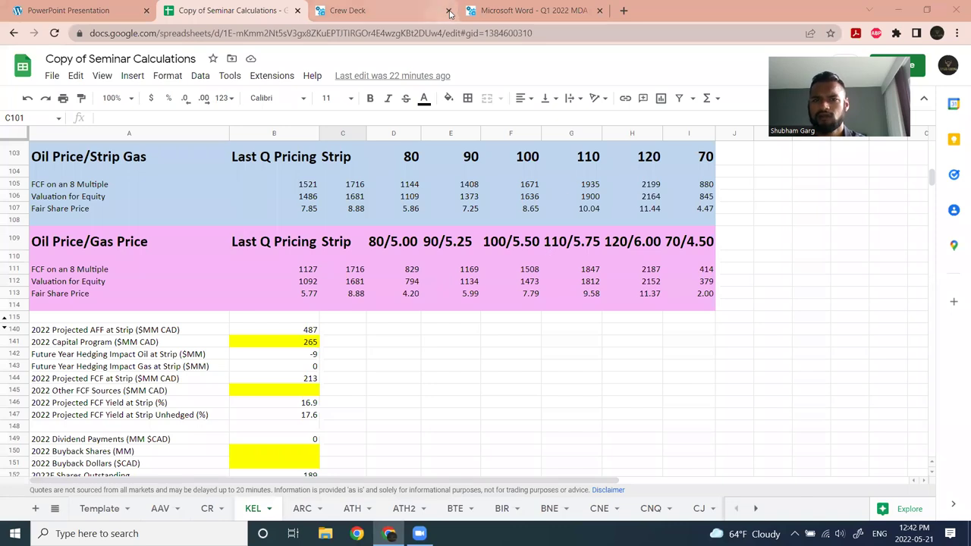
- Review Kelt's 2022 projected funds flow, capital program, free cash flow yields and 2023 projected yield at strip
scroll(421, 256, "down", 6)
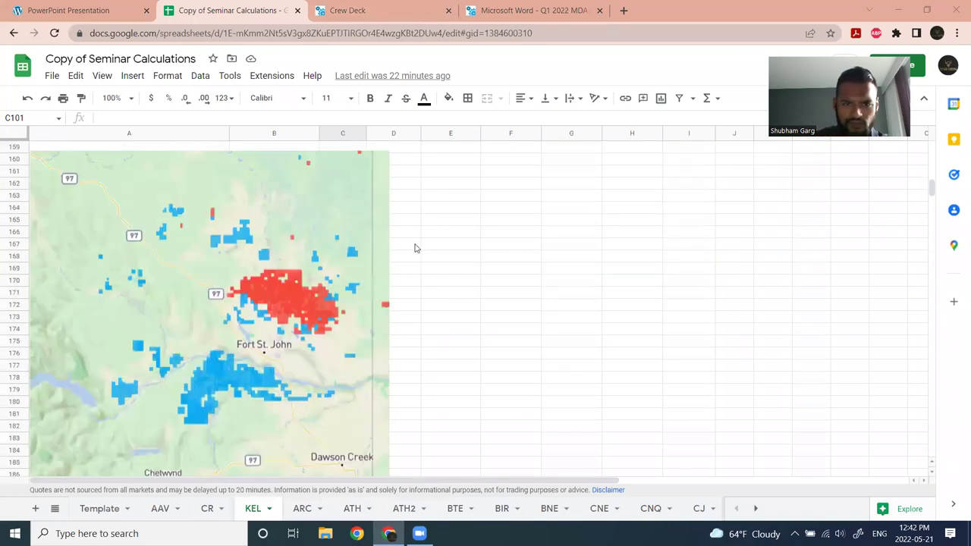
scroll(409, 254, "up", 8)
scroll(404, 250, "down", 4)
scroll(403, 254, "up", 2)
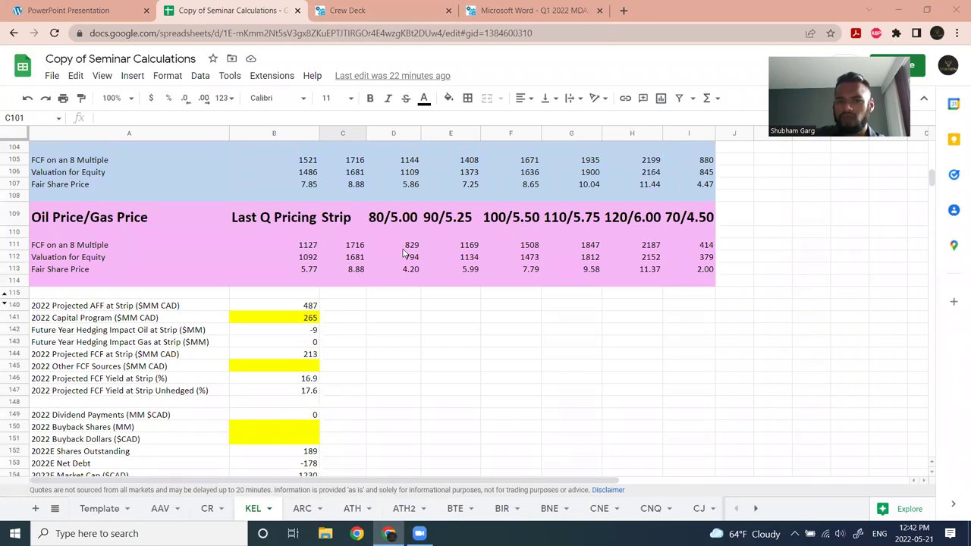
scroll(275, 224, "down", 3)
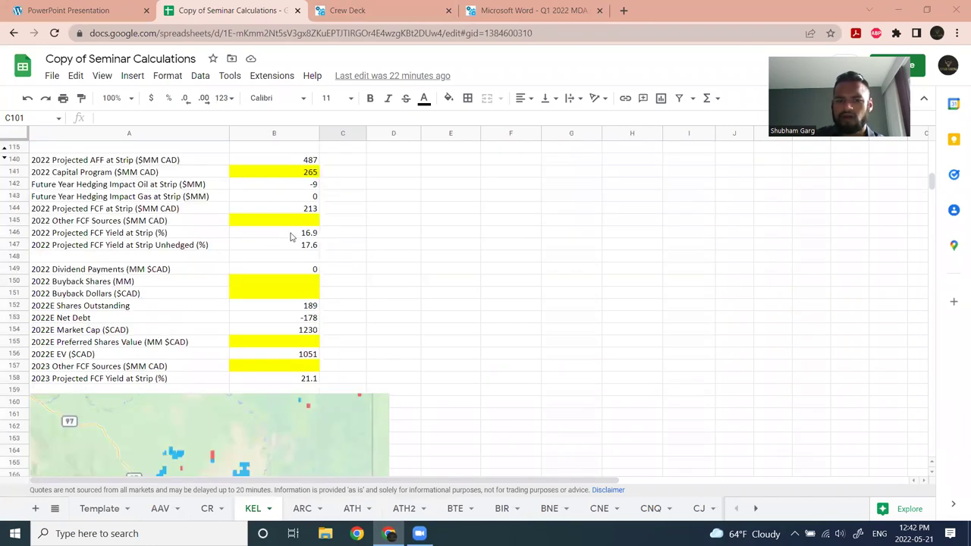
scroll(291, 240, "down", 3)
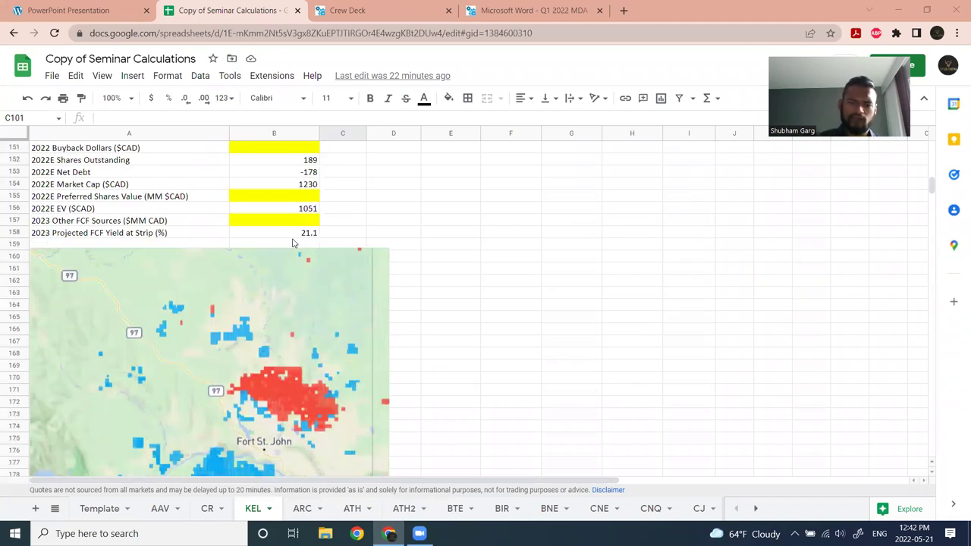
- Examine the land map around Fort St. John and the NYMEX Henry Hub costless collar hedge beneath it
scroll(289, 243, "down", 2)
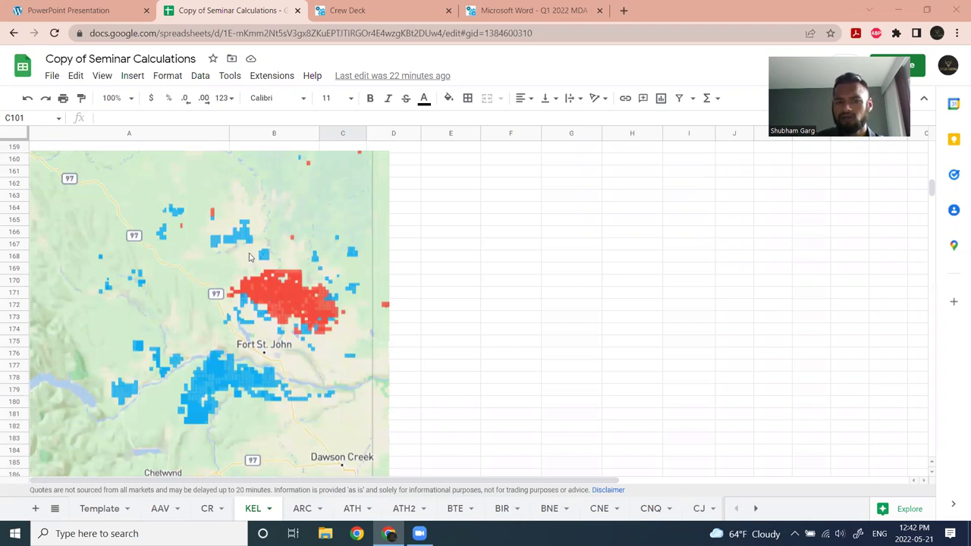
scroll(258, 261, "down", 1)
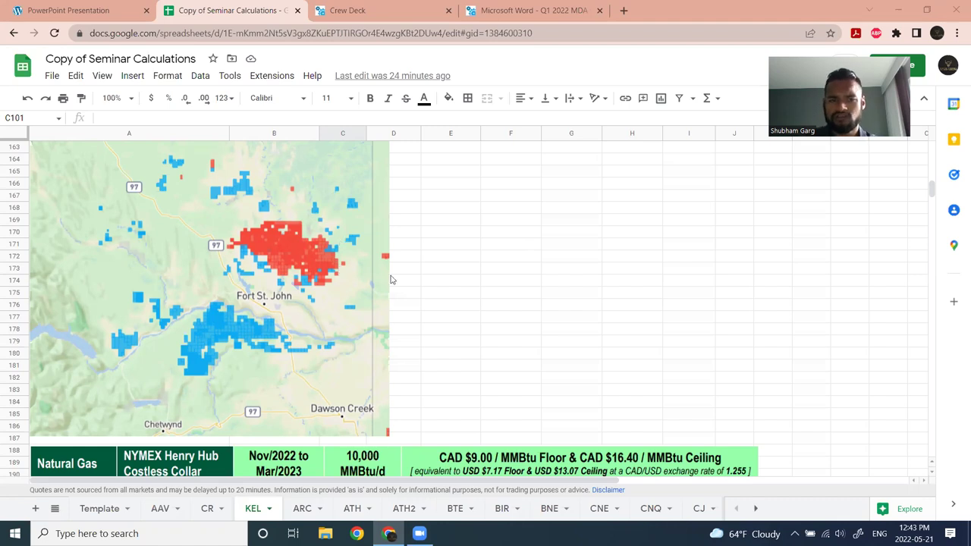
scroll(133, 330, "down", 2)
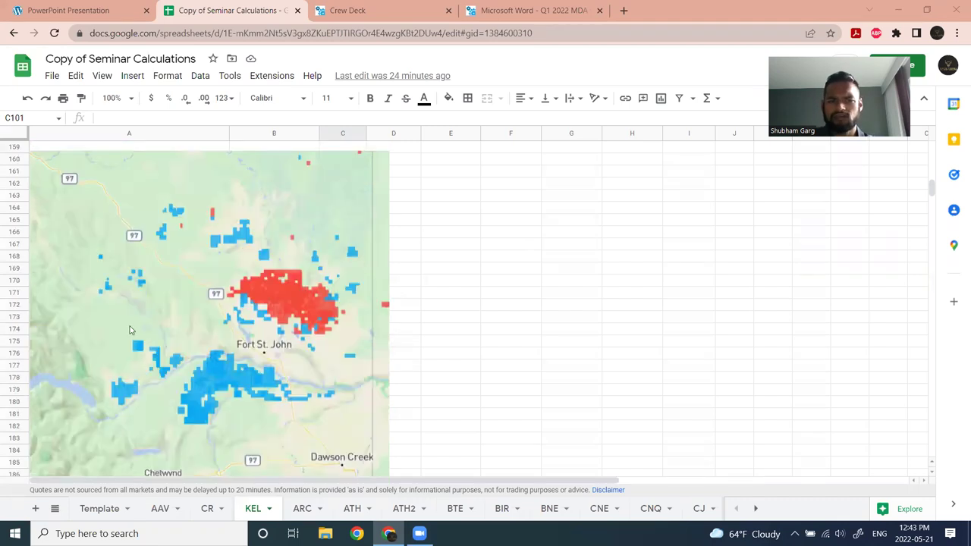
scroll(336, 284, "down", 3)
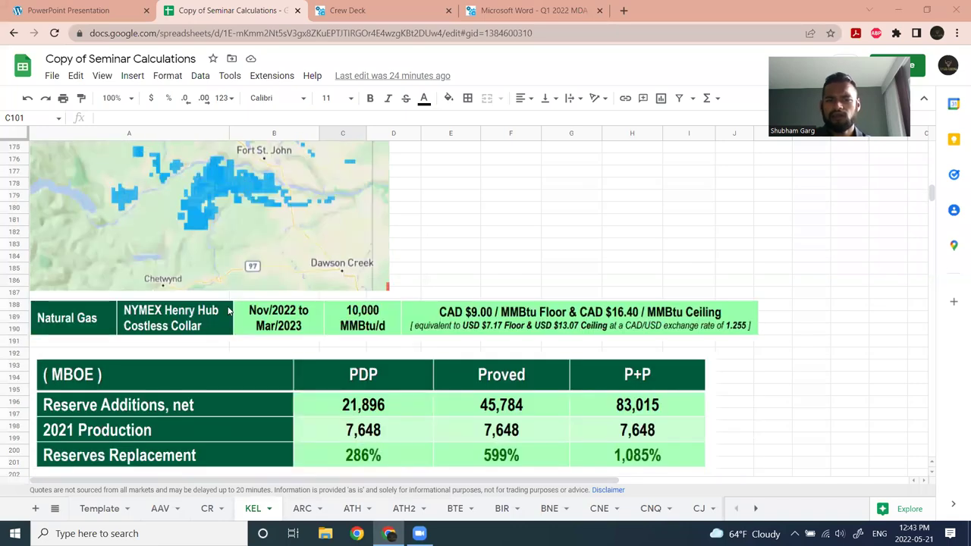
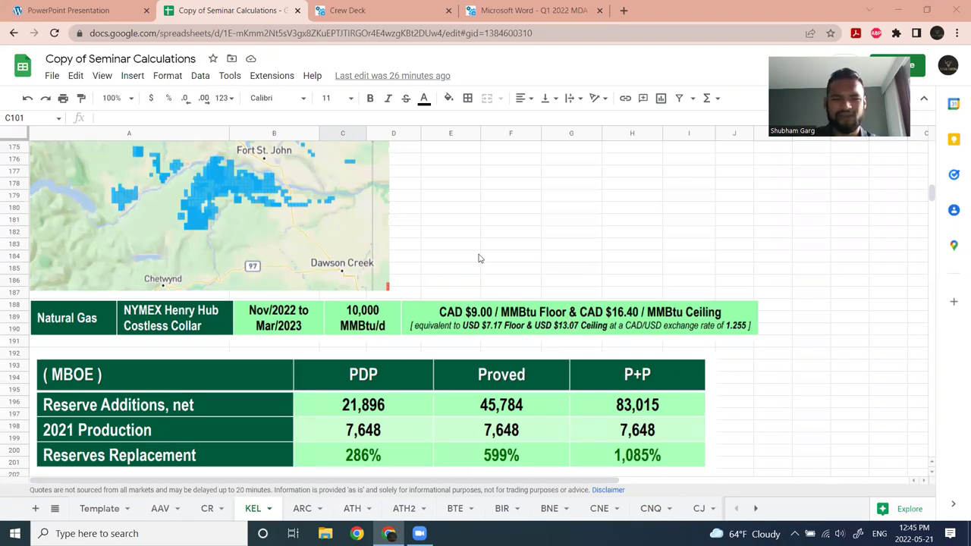
- Review Kelt's net reserve additions, 2021 production and reserves replacement for the PDP, Proved and P+P categories
scroll(437, 209, "down", 2)
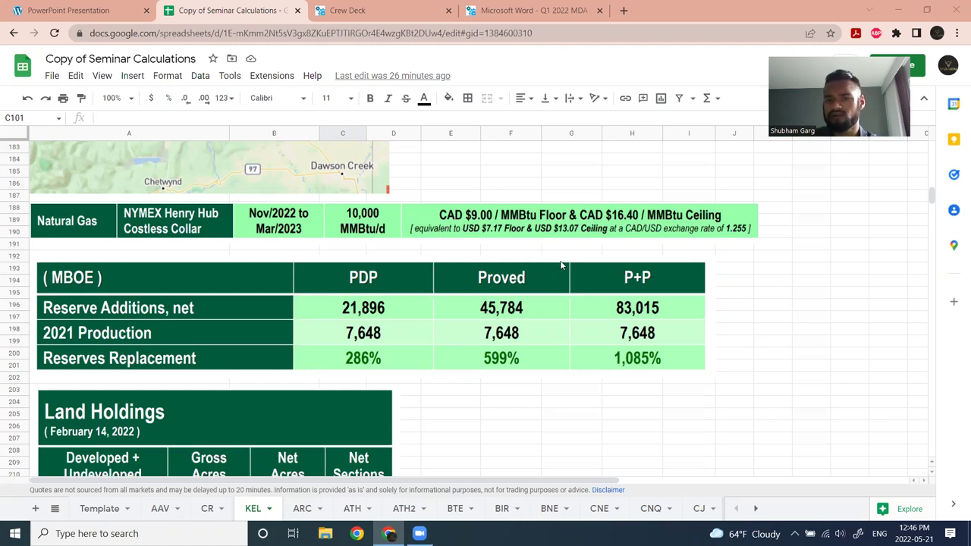
scroll(575, 230, "down", 2)
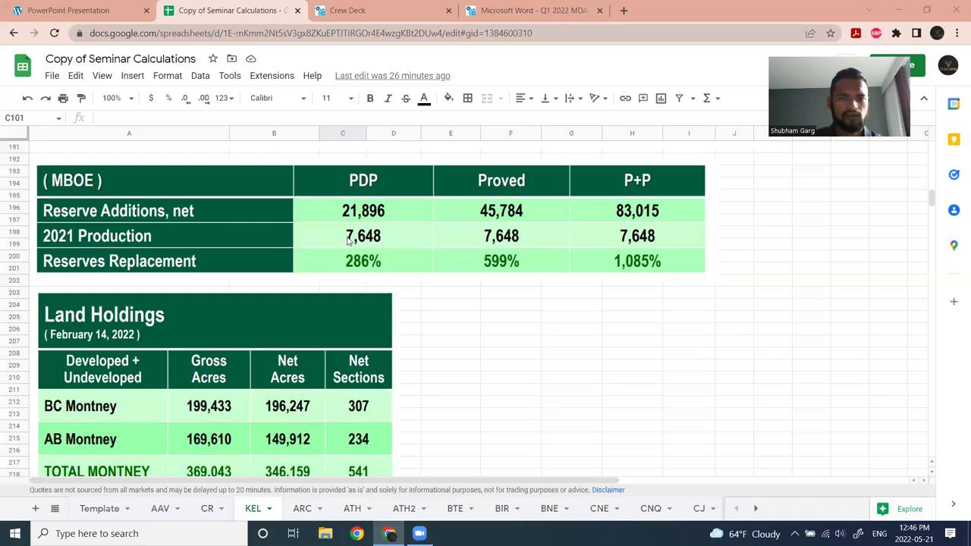
scroll(415, 276, "up", 1)
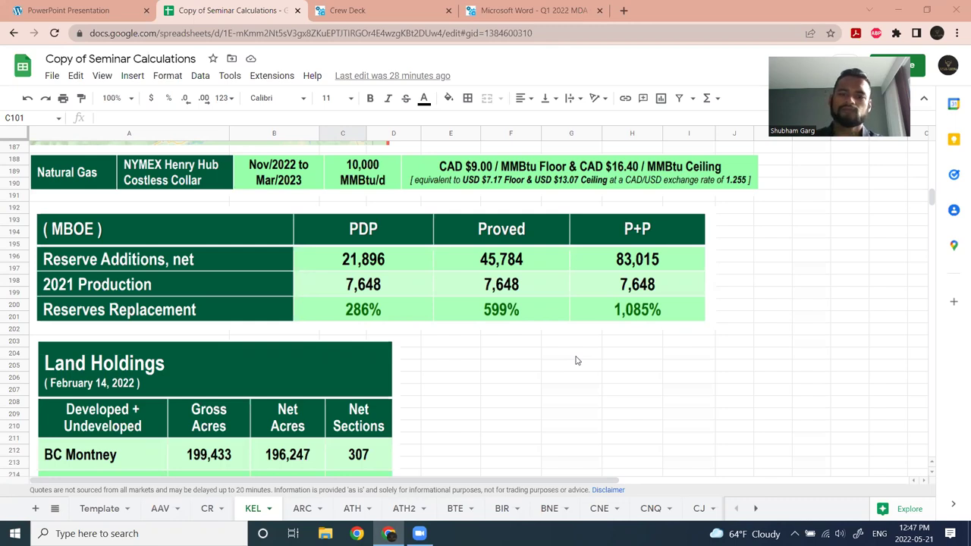
left_click_drag(576, 356, 576, 366)
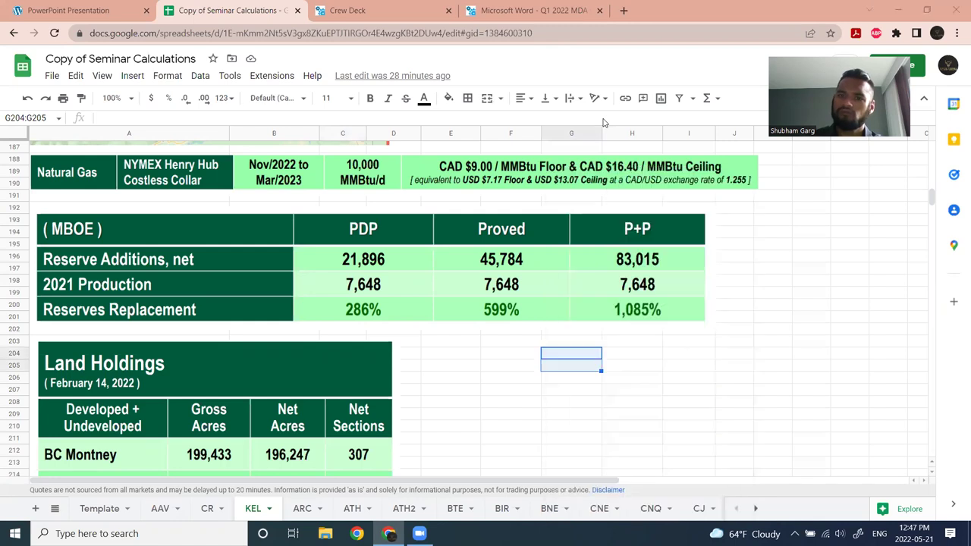
left_click(611, 340)
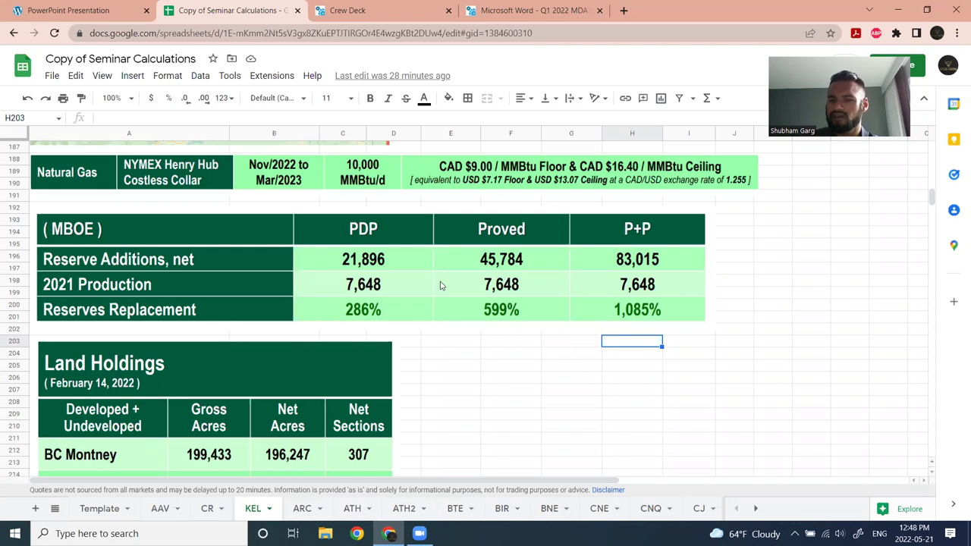
left_click(534, 304)
left_click_drag(523, 357, 516, 343)
- Examine Kelt's Land Holdings table for gross acres, net acres and net sections in the Montney and Charlie Lake
scroll(512, 332, "down", 3)
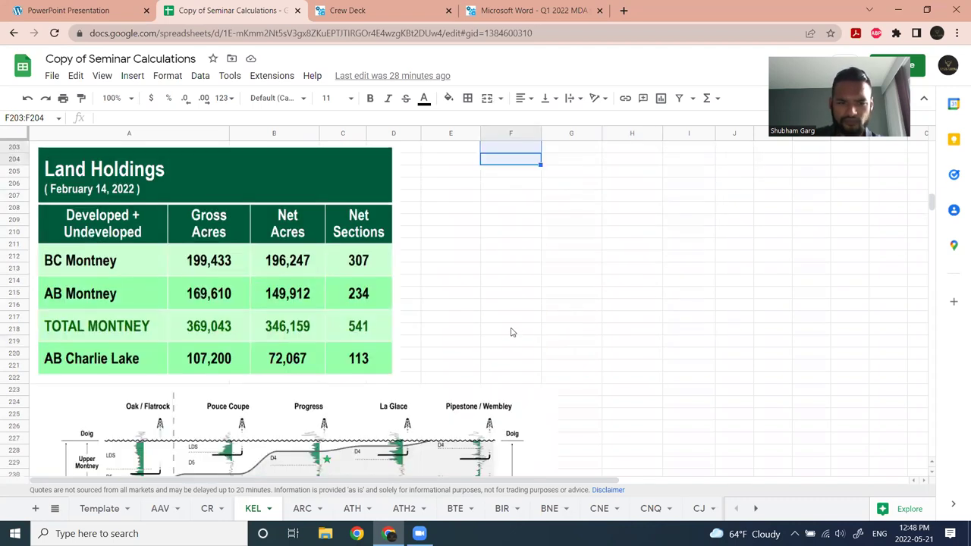
scroll(509, 332, "up", 1)
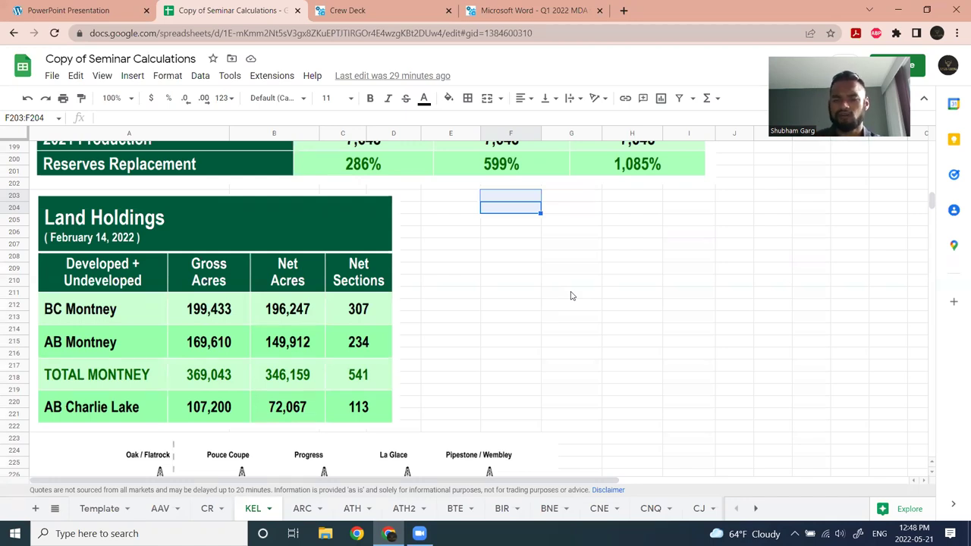
left_click(436, 297)
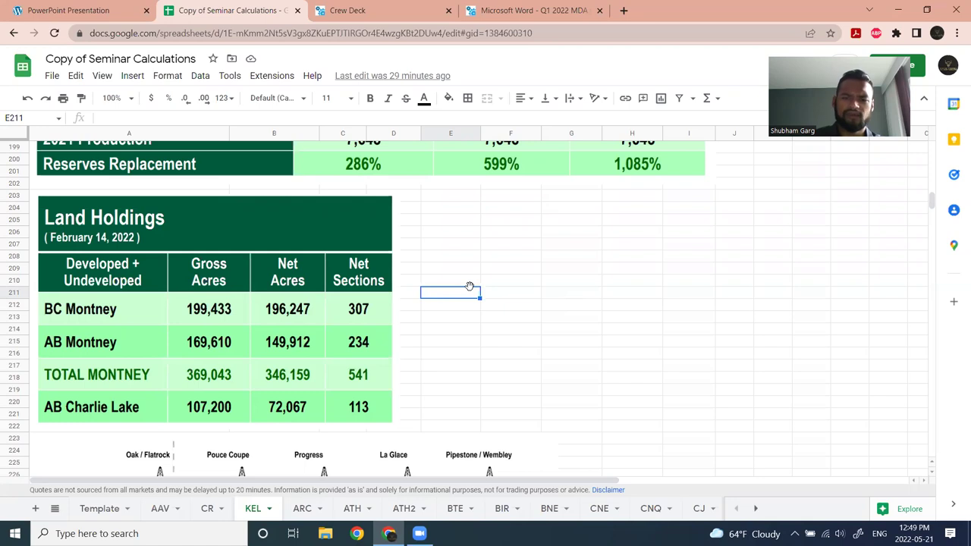
- Study the Montney horizon cross-section and the Upper Montney well table's capex, production and liquids percentages
scroll(469, 287, "down", 6)
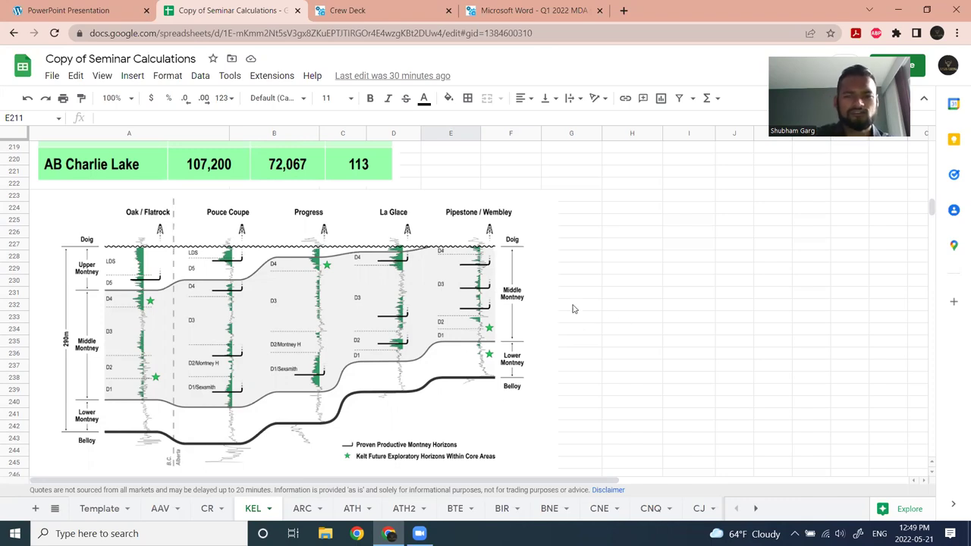
scroll(603, 302, "down", 3)
scroll(602, 301, "down", 3)
scroll(570, 252, "up", 5)
scroll(572, 254, "down", 4)
scroll(572, 253, "up", 1)
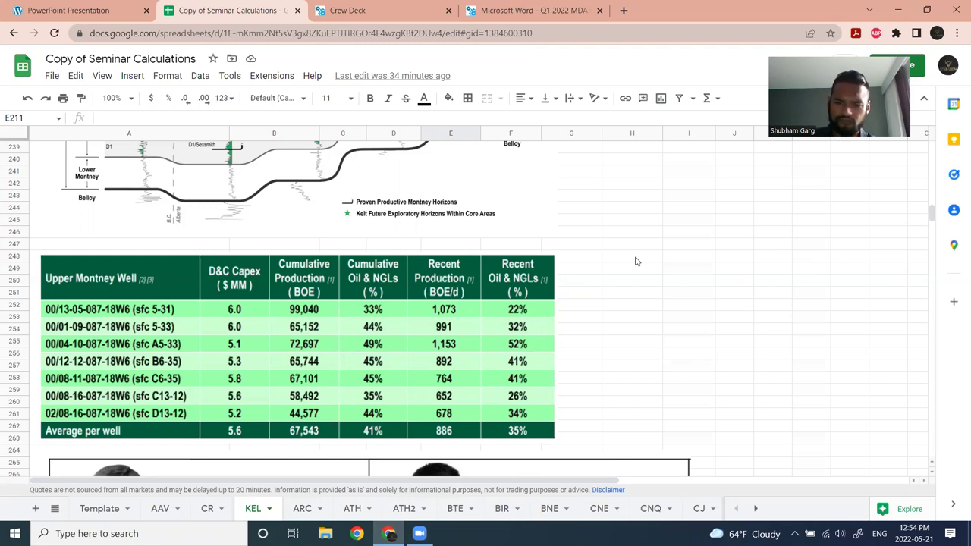
scroll(431, 233, "down", 1)
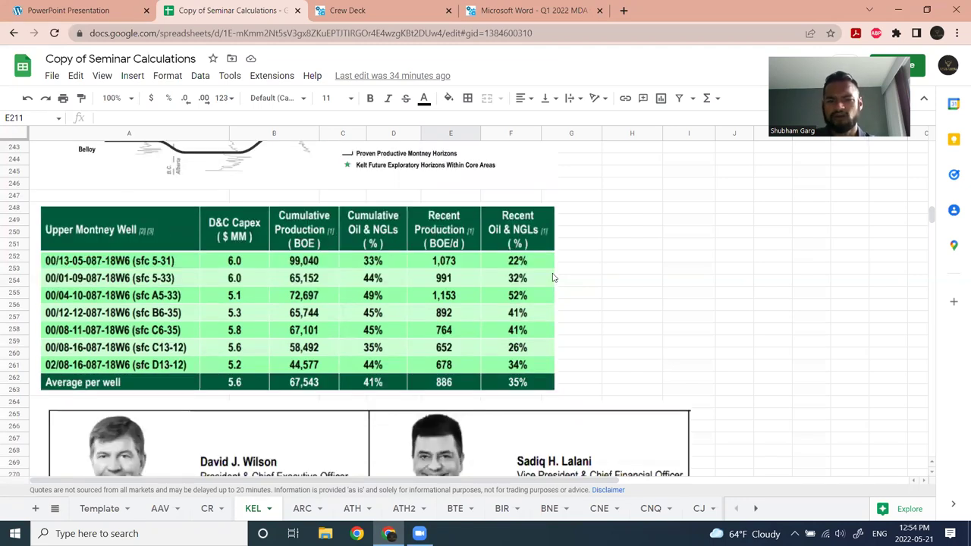
- Review the CEO's and CFO's shareholdings and pay, and read the note on the shut-in Upper Montney wells against the well results
scroll(456, 267, "down", 5)
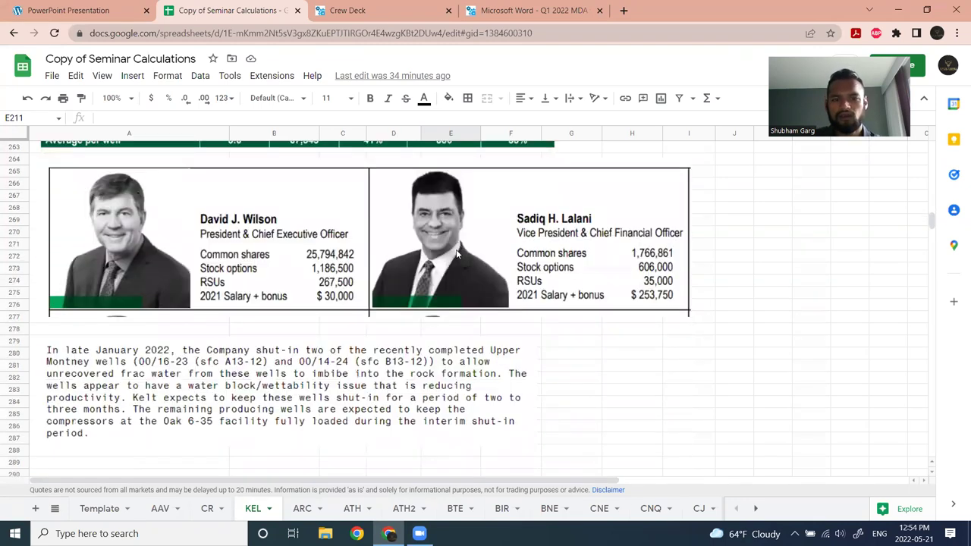
scroll(365, 277, "up", 3)
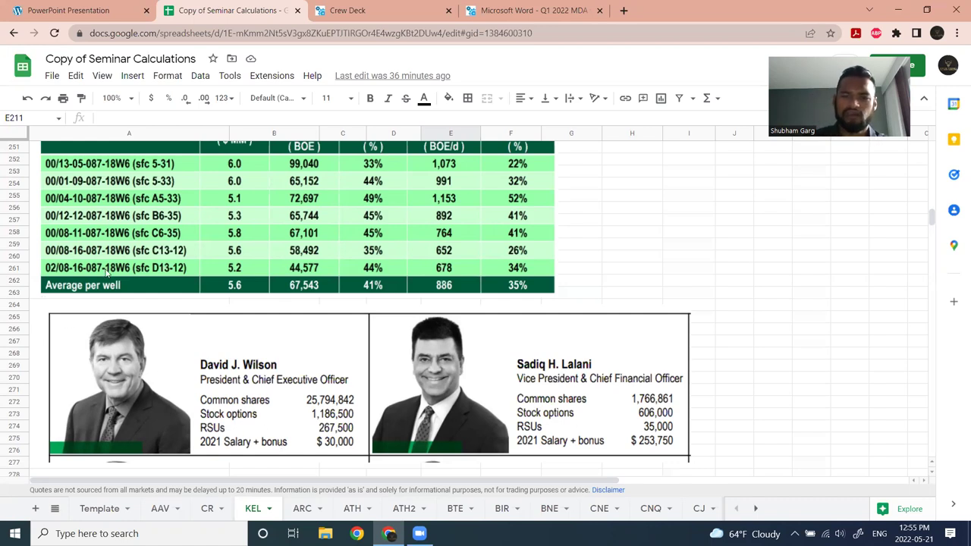
scroll(672, 316, "down", 1)
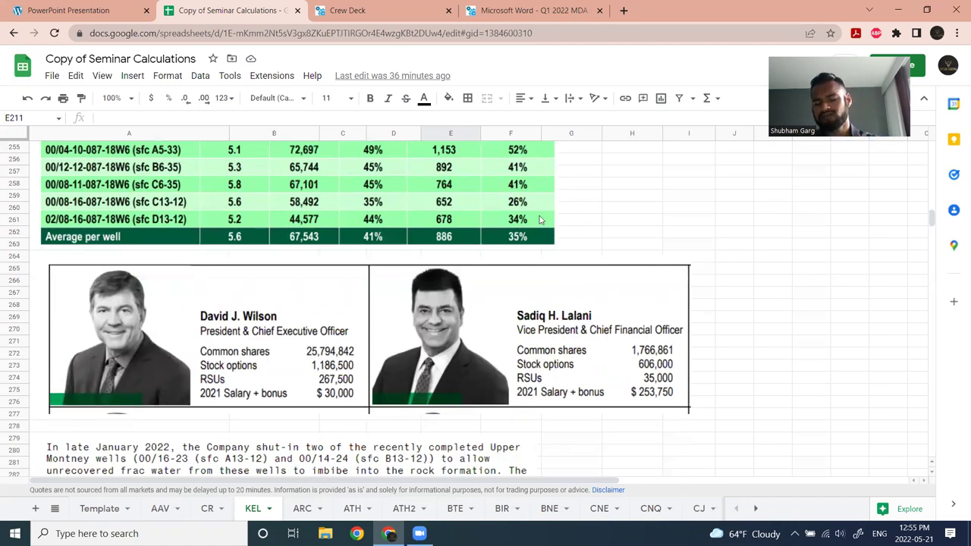
scroll(594, 286, "down", 3)
scroll(624, 260, "up", 2)
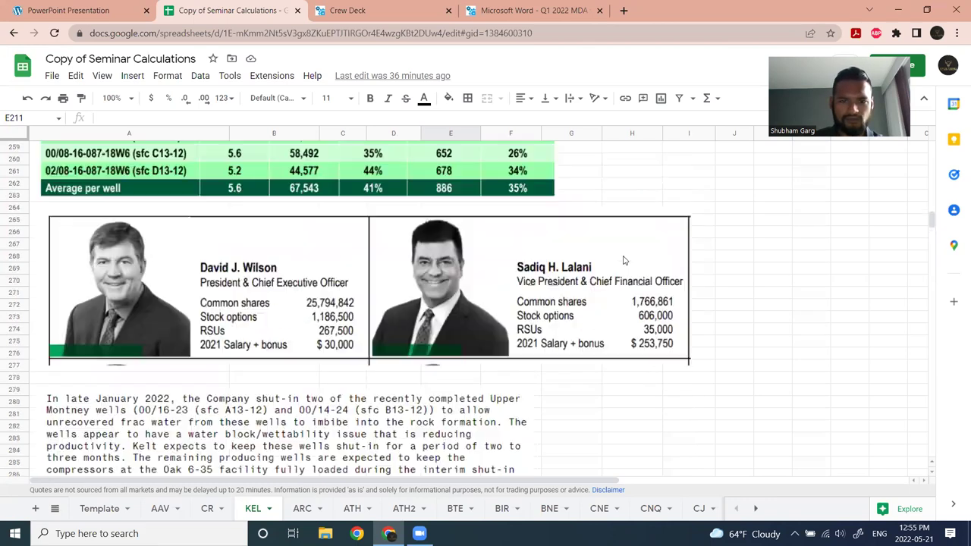
scroll(624, 260, "down", 1)
scroll(619, 242, "down", 1)
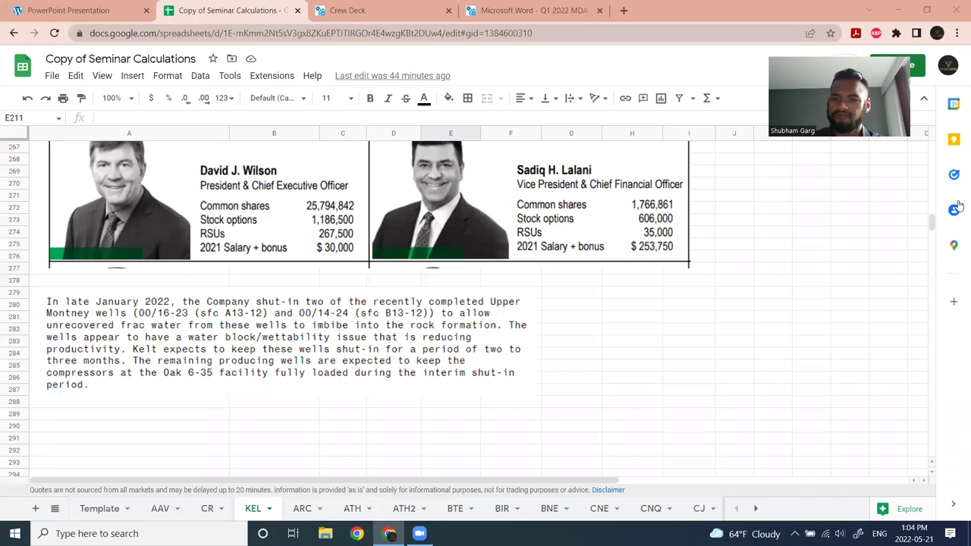
scroll(677, 296, "down", 3)
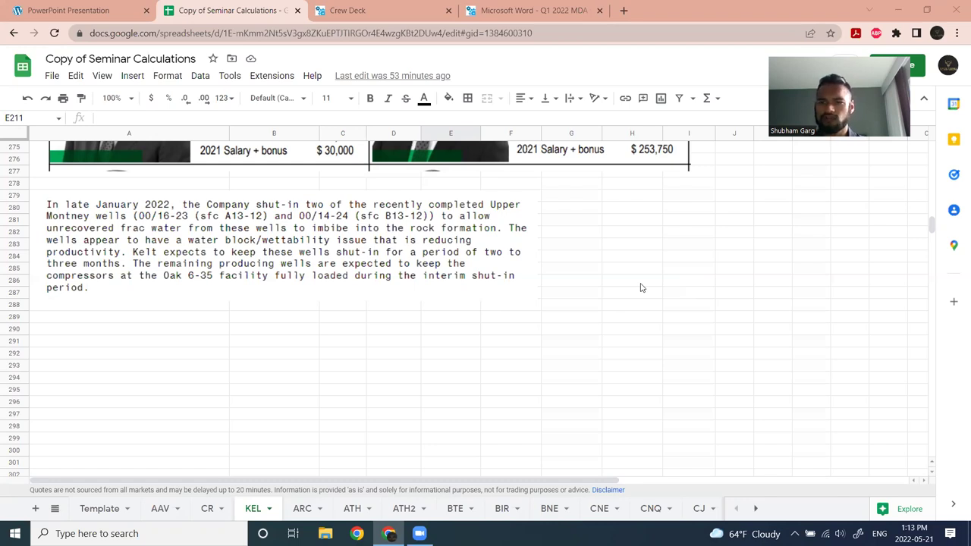
scroll(412, 394, "up", 5)
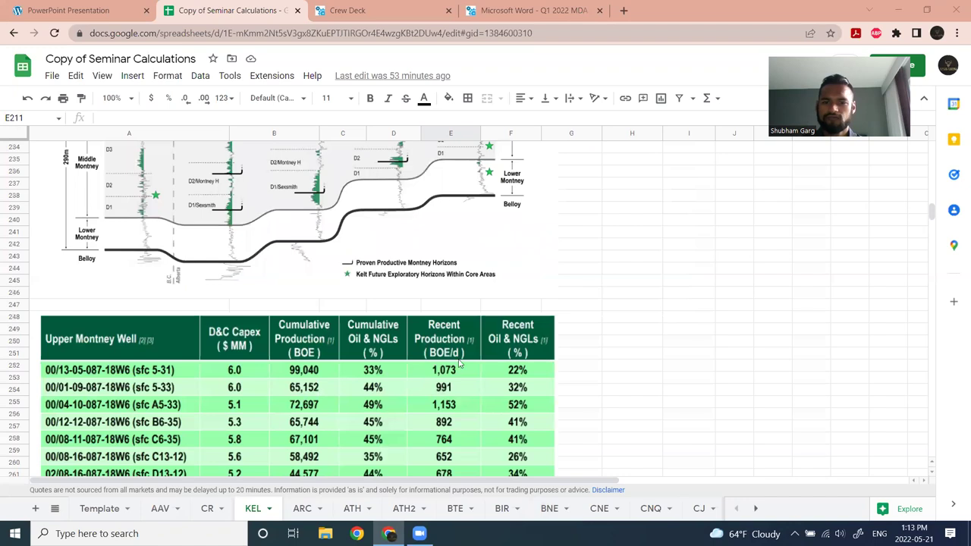